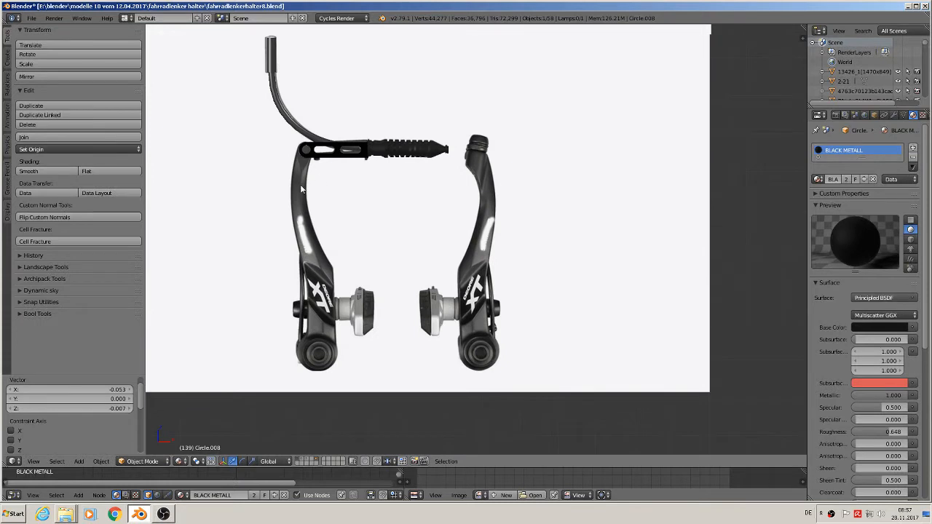
Turn on the Screencast Keys display for the 3D view.
key(n)
click(765, 263)
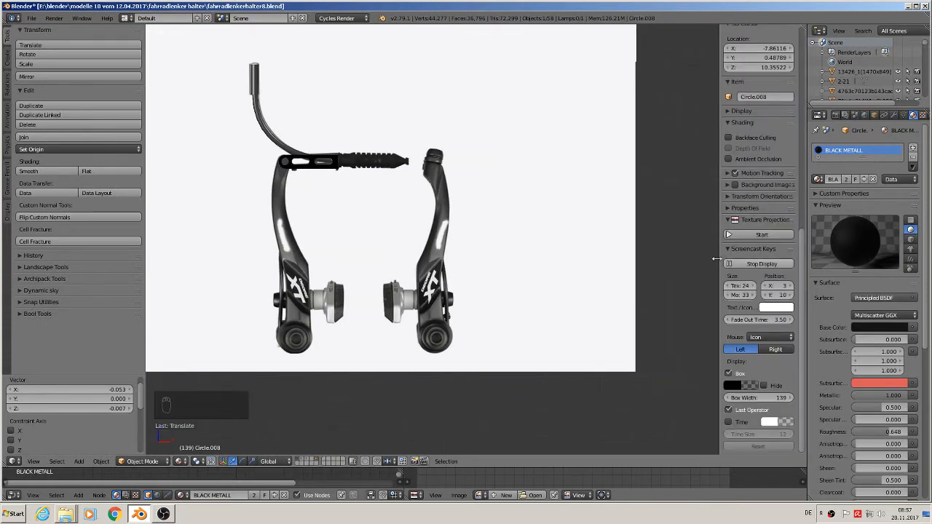
key(n)
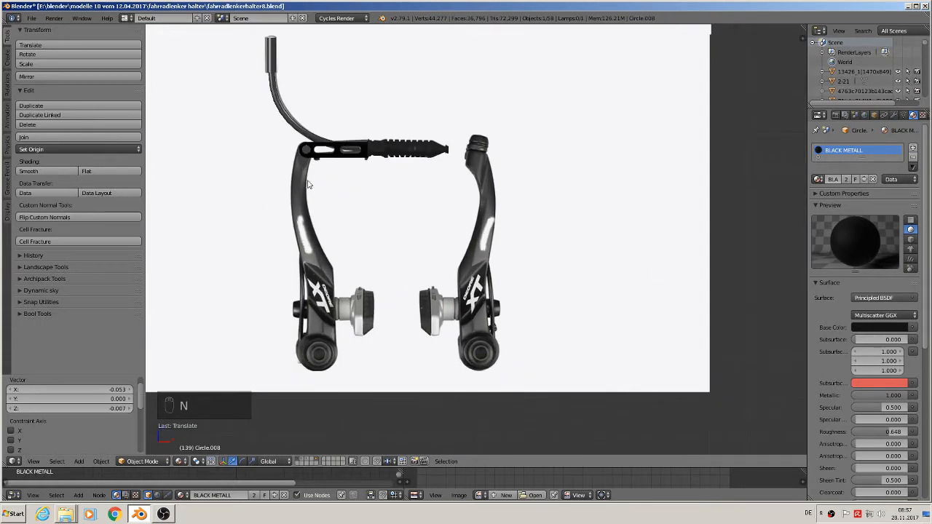
Add a cube on the upper part of the left brake arm, scale it to about 0.02 and shift it about -0.004 along X.
click(79, 461)
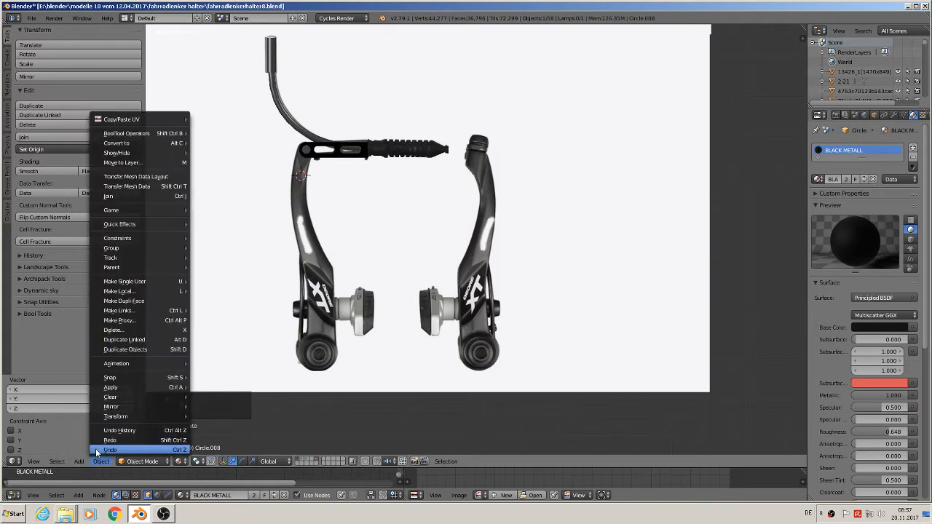
mouse_move(92, 450)
click(196, 230)
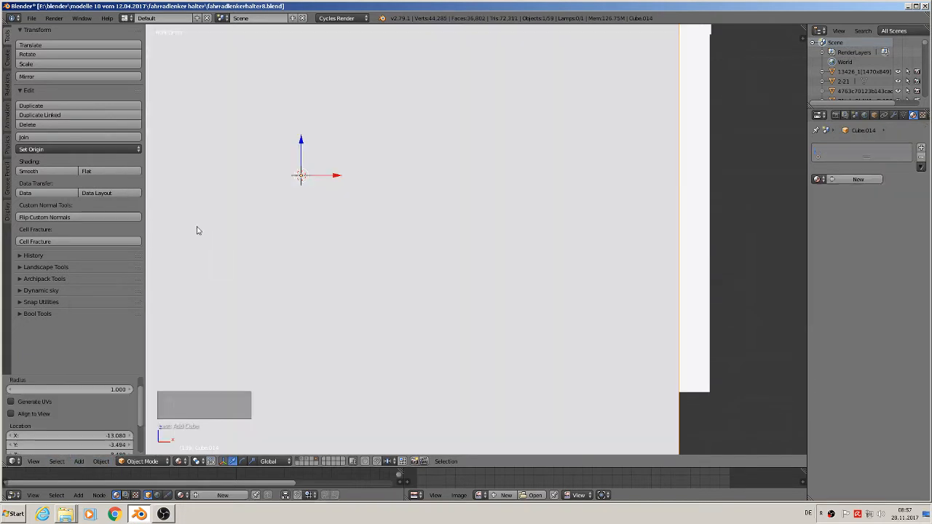
key(s)
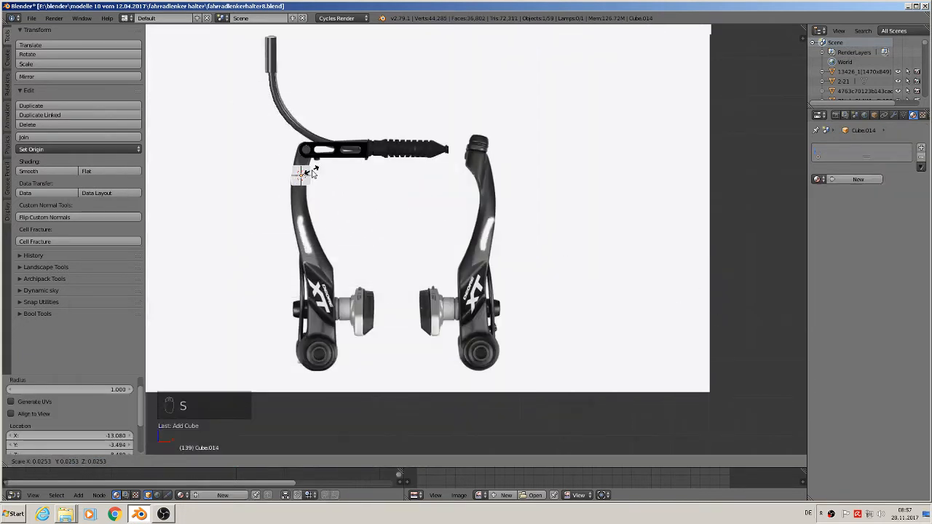
click(313, 174)
key(g)
key(x)
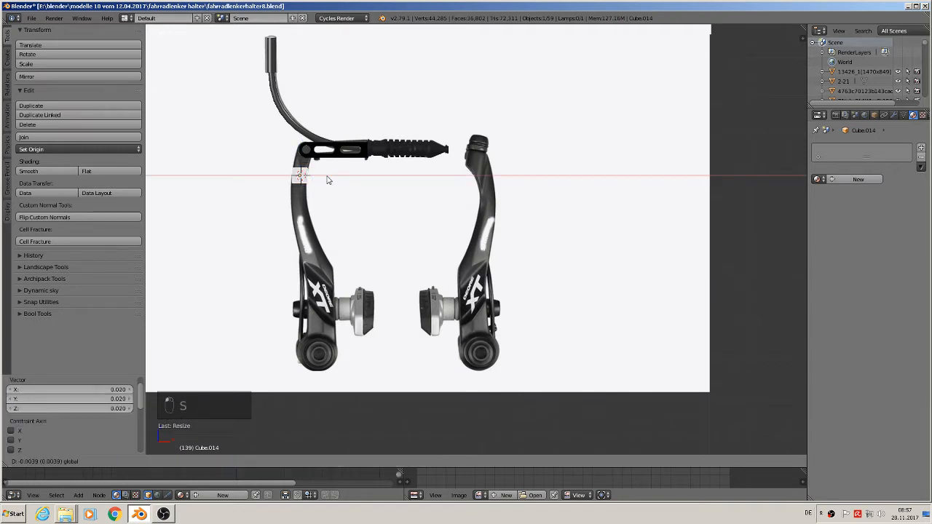
click(322, 173)
Add a Subdivision Surface modifier to the cube with the view subdivisions set to 2.
click(895, 115)
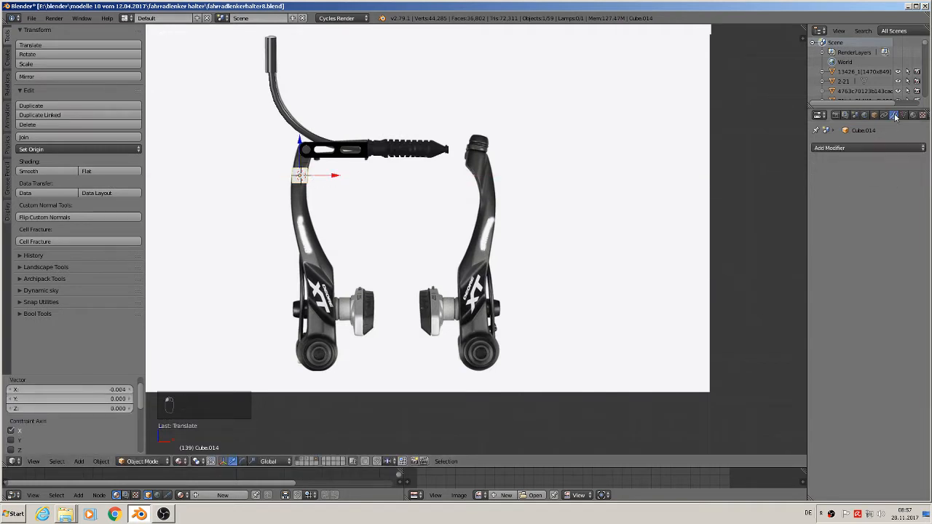
click(859, 148)
click(745, 310)
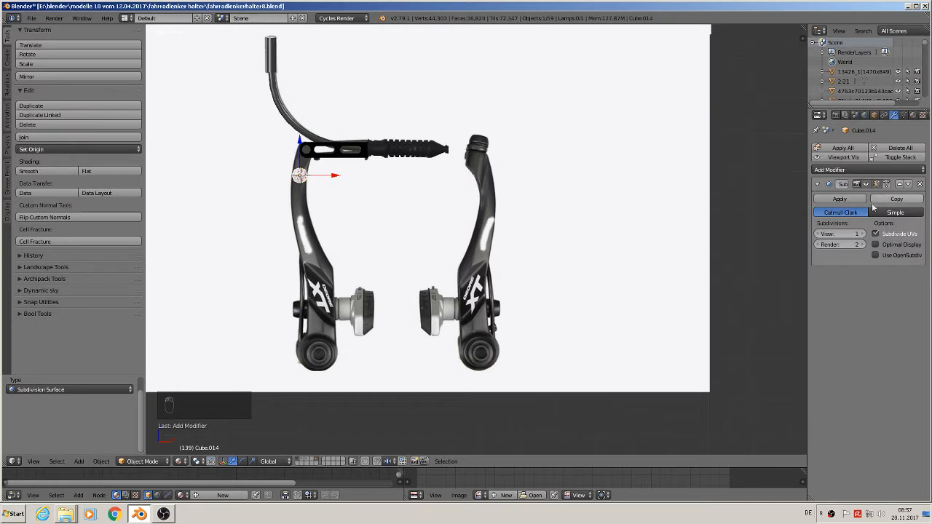
scroll(510, 232, up, 6)
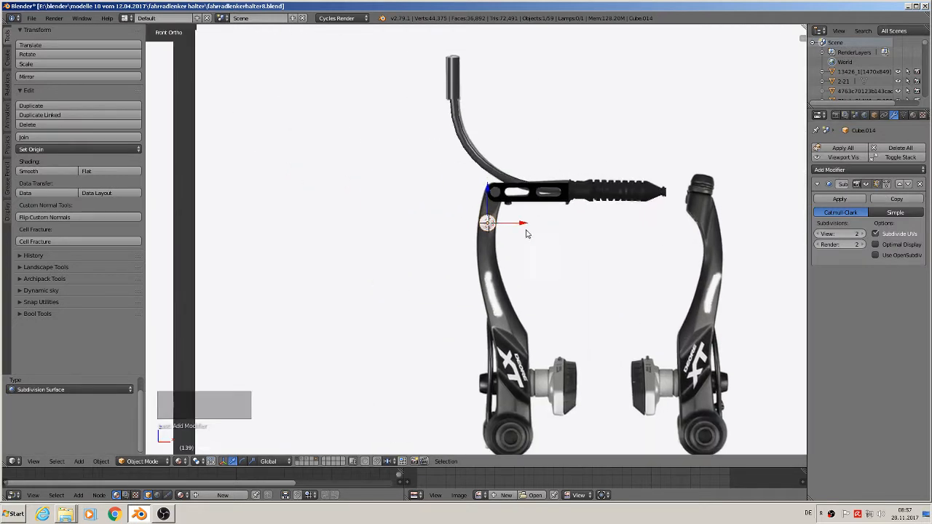
In Edit Mode, extrude the cube's top face about 0.047 upward and shift it about 0.014 along X to follow the arm.
key(Tab)
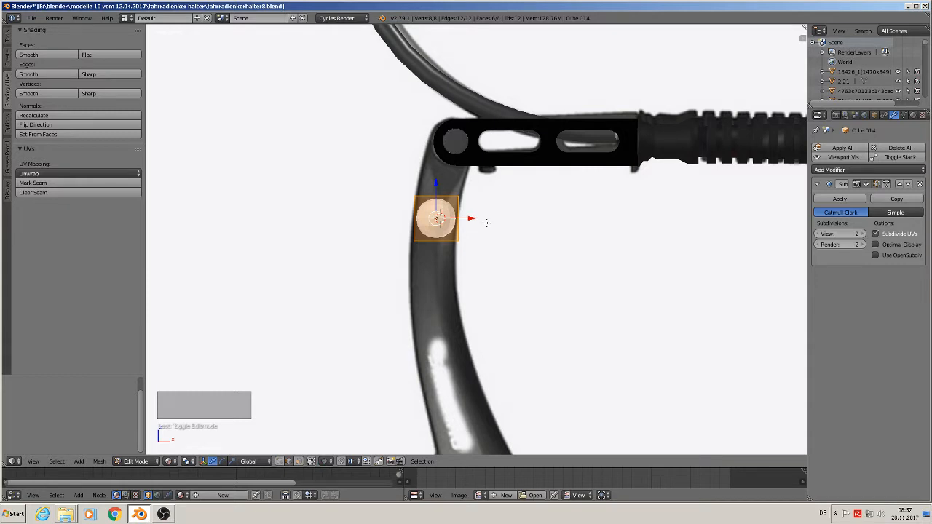
key(a)
key(c)
click(437, 217)
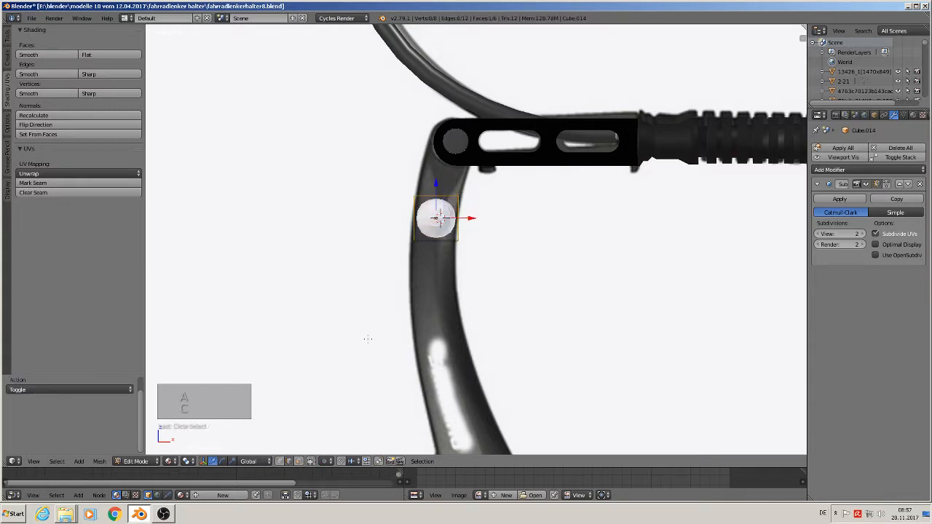
key(a)
key(c)
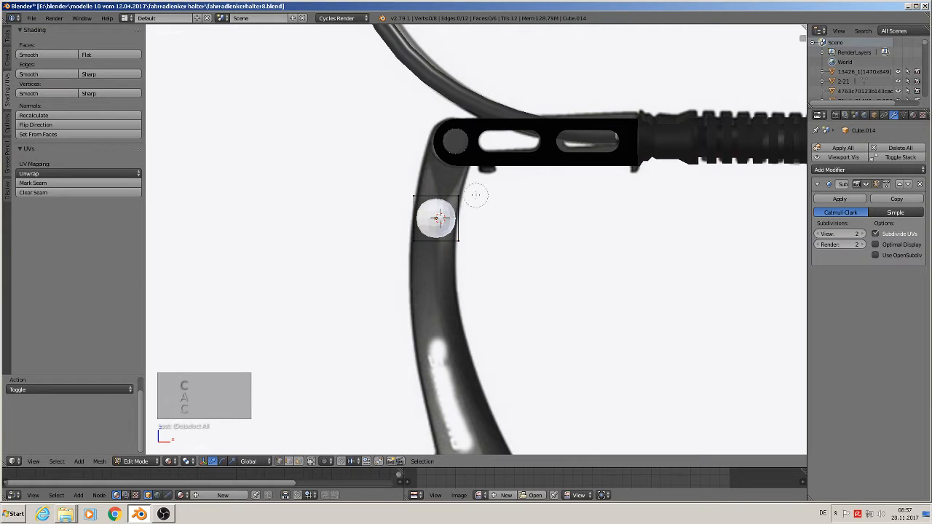
click(445, 194)
drag(445, 194, 435, 195)
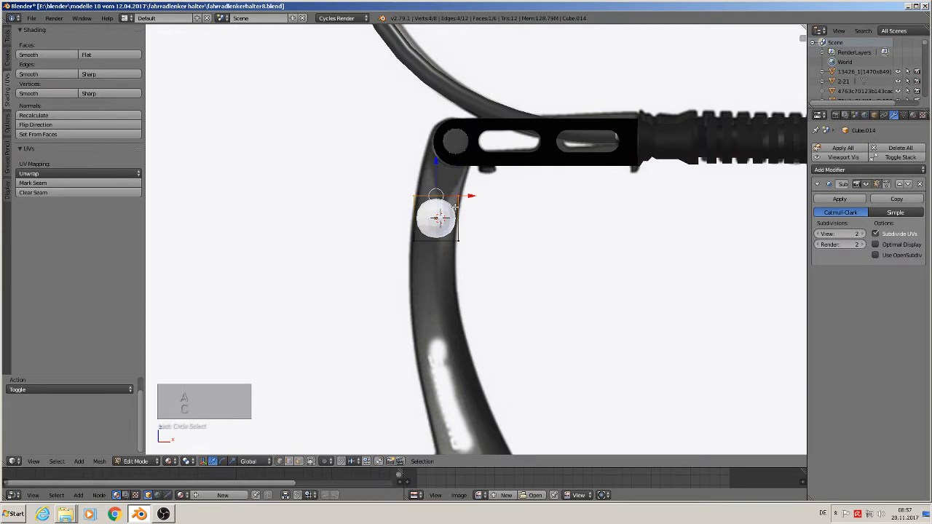
key(e)
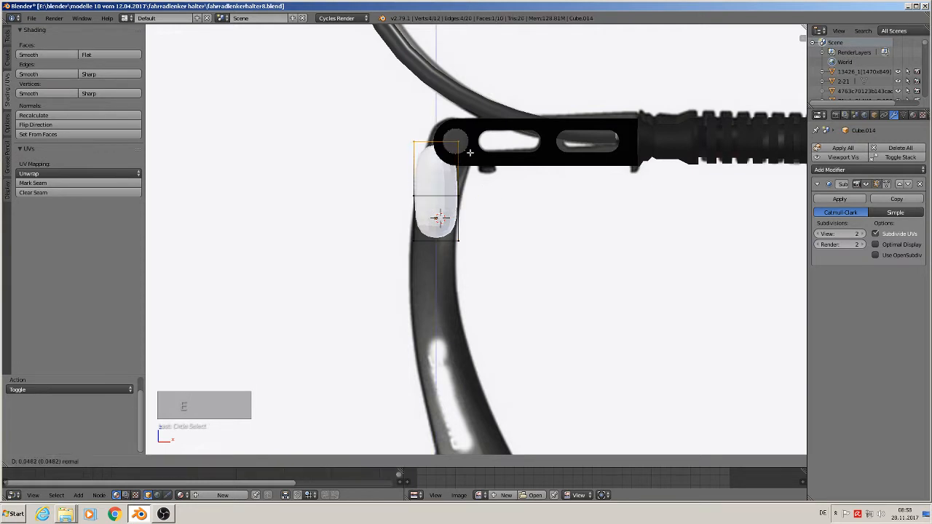
click(470, 154)
key(g)
key(x)
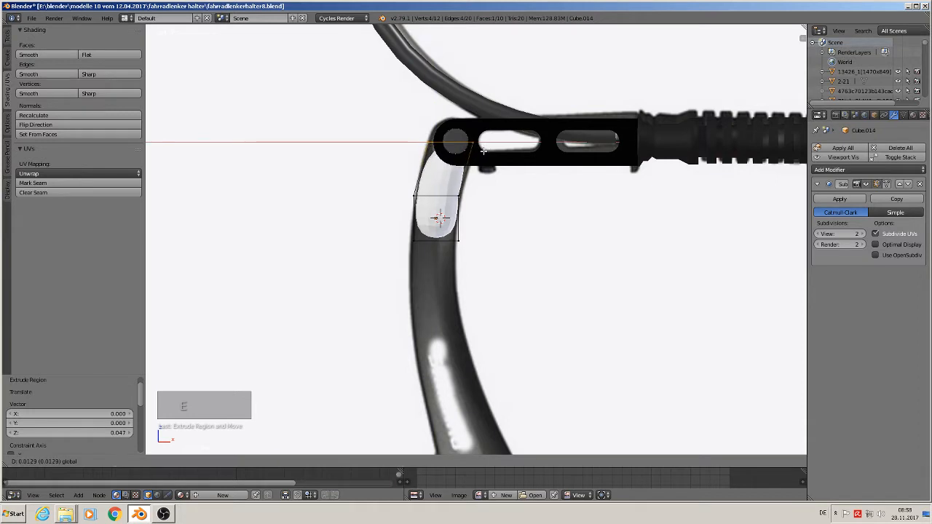
click(484, 151)
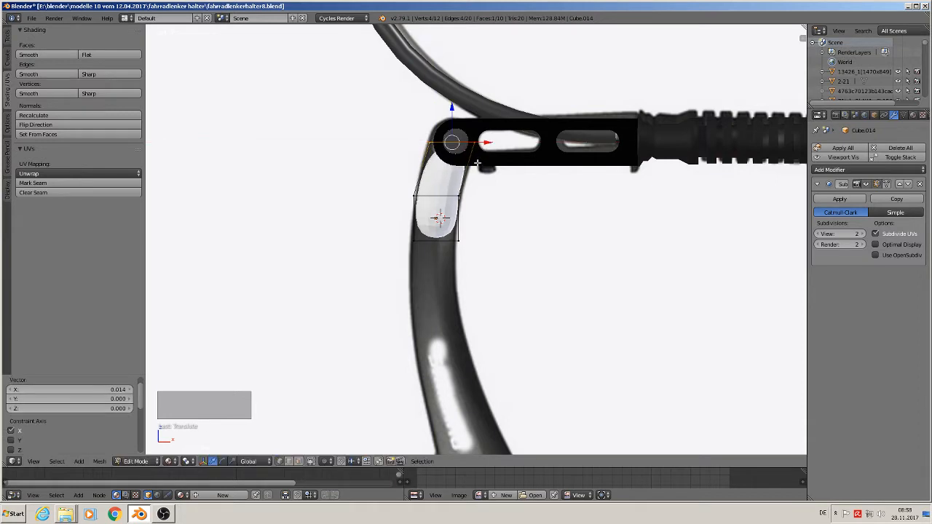
Extrude the top face another 0.023 or so up to the arm's upper end and shift it about 0.005 along X.
key(e)
click(487, 117)
key(e)
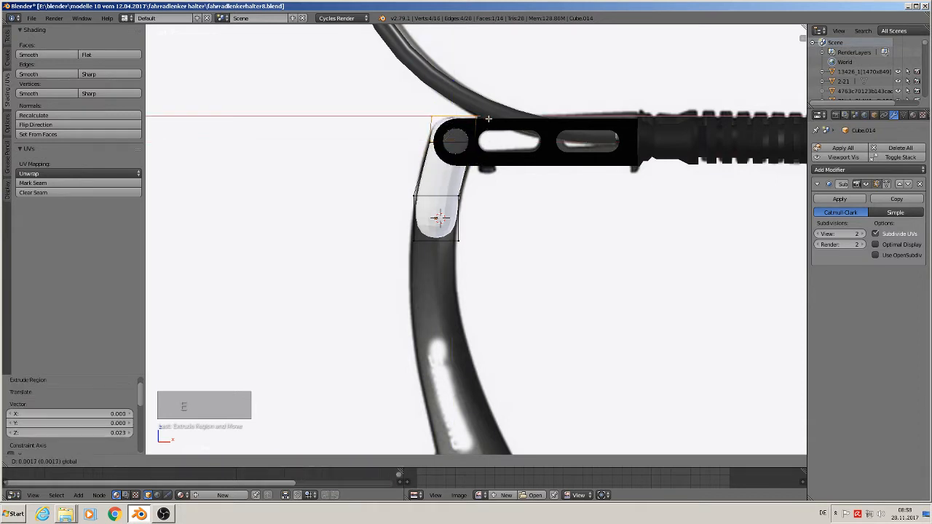
click(490, 121)
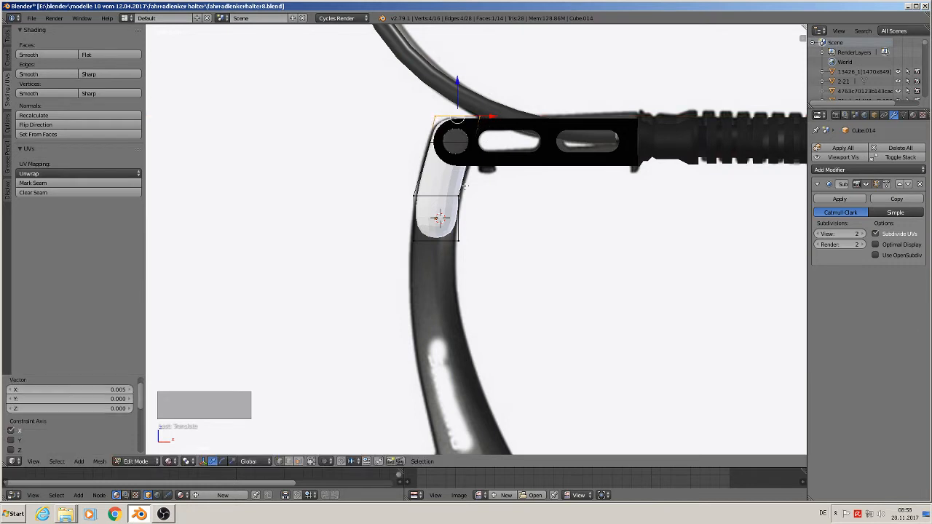
Select the mesh's bottom face and extrude it about 0.087 down along the brake arm.
key(a)
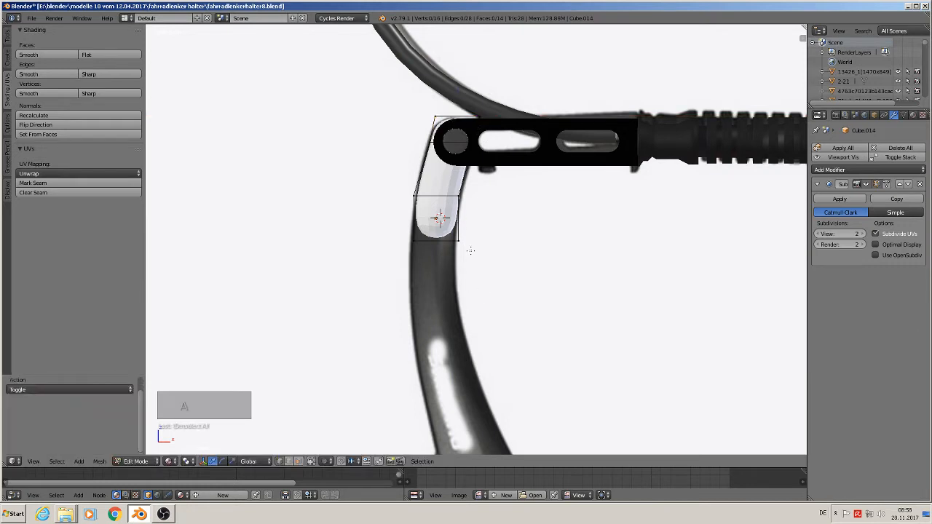
key(c)
drag(476, 250, 398, 245)
shift+middle_drag(475, 275, 374, 211)
key(e)
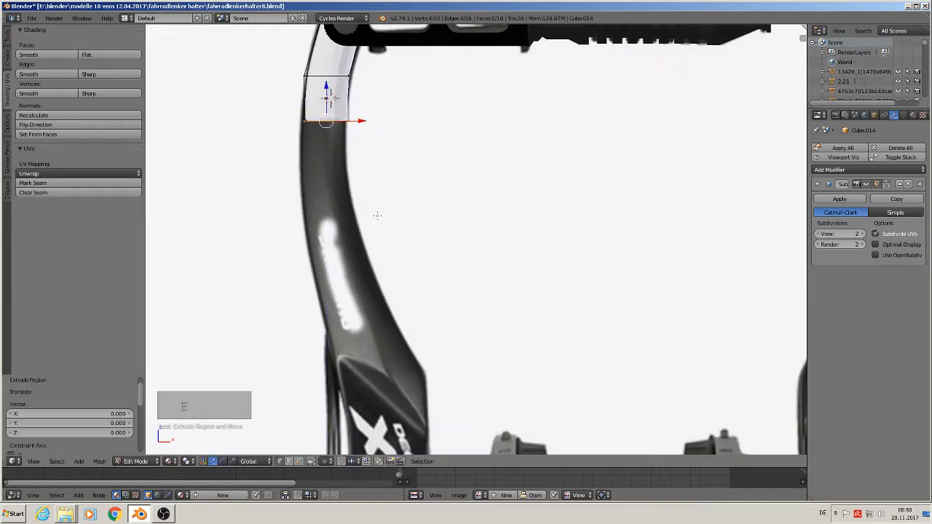
drag(325, 84, 341, 188)
Tilt the lower end face to the arm's bend, shift it about 0.002 along X and scale it by about 1.1.
key(r)
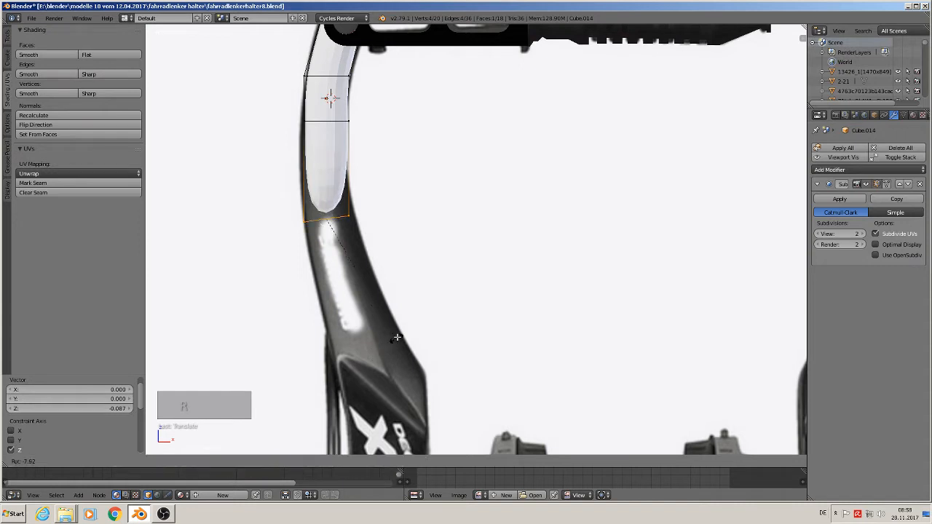
click(408, 318)
drag(363, 218, 367, 220)
key(s)
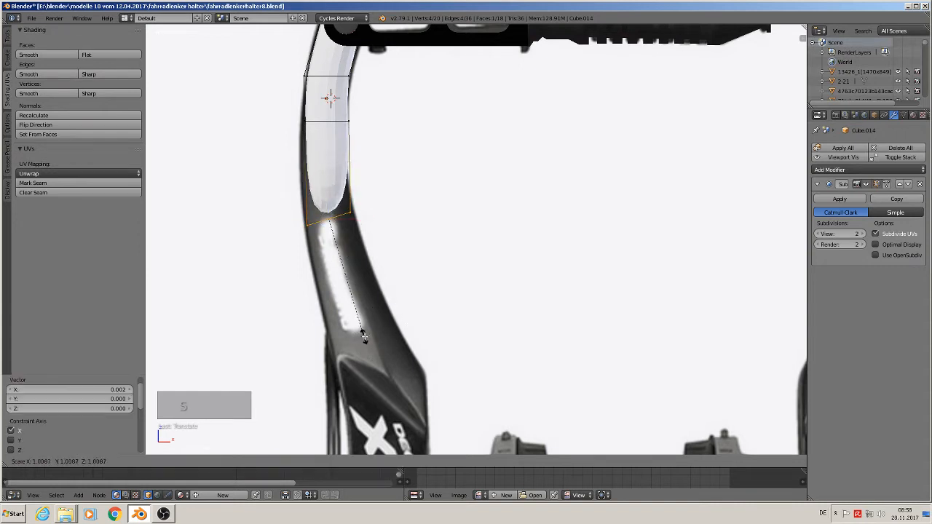
click(371, 332)
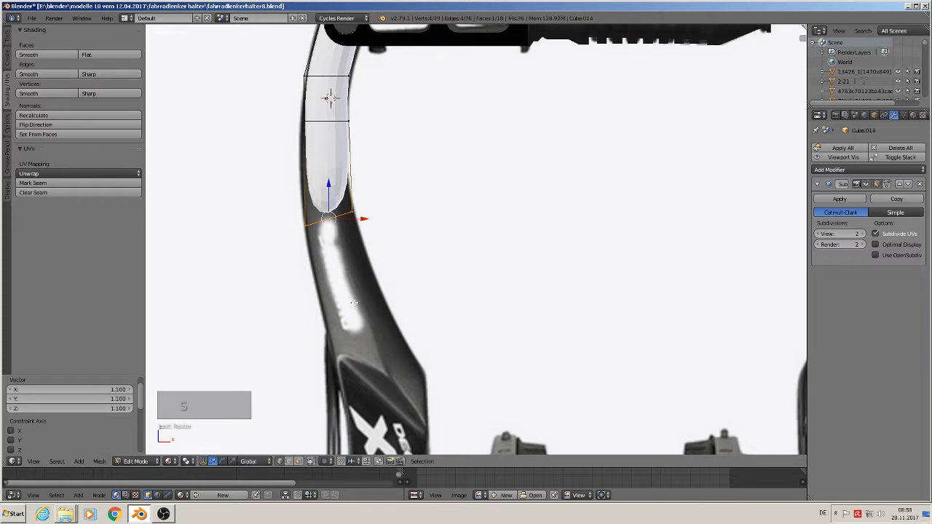
Extrude the tilted end face about 0.118 along its normal and enlarge it to the arm's width above the logo section.
key(e)
click(397, 428)
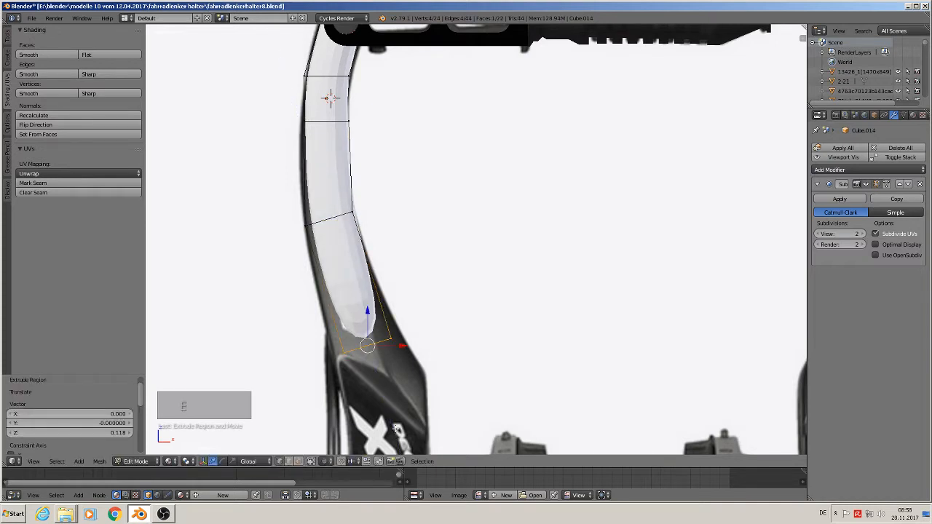
key(s)
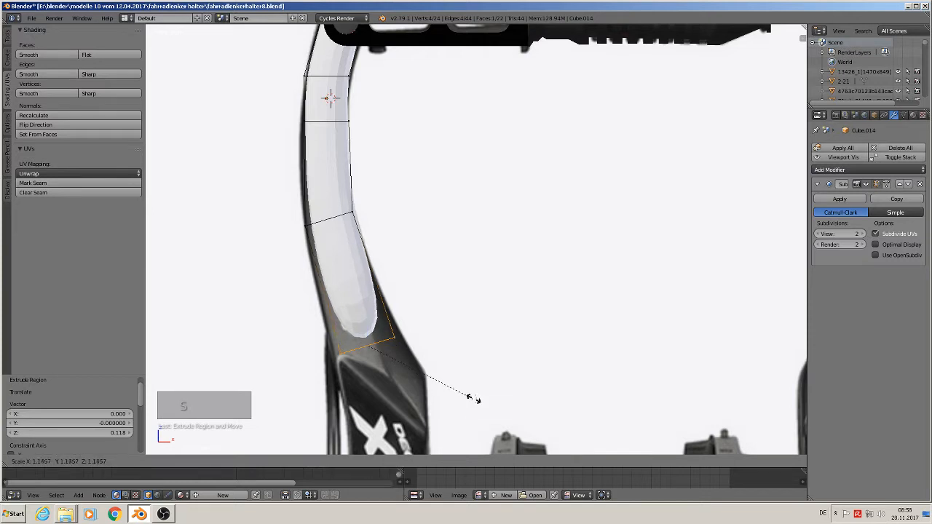
click(507, 402)
Extrude the end face about 0.039 straight down into the logo section and rotate it about 16° to level it.
shift+middle_drag(507, 401, 497, 199)
key(e)
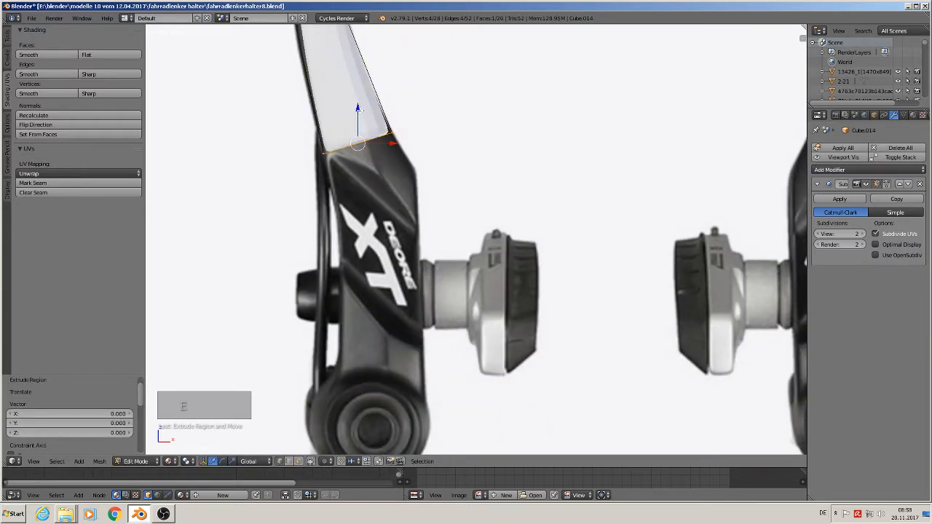
click(439, 234)
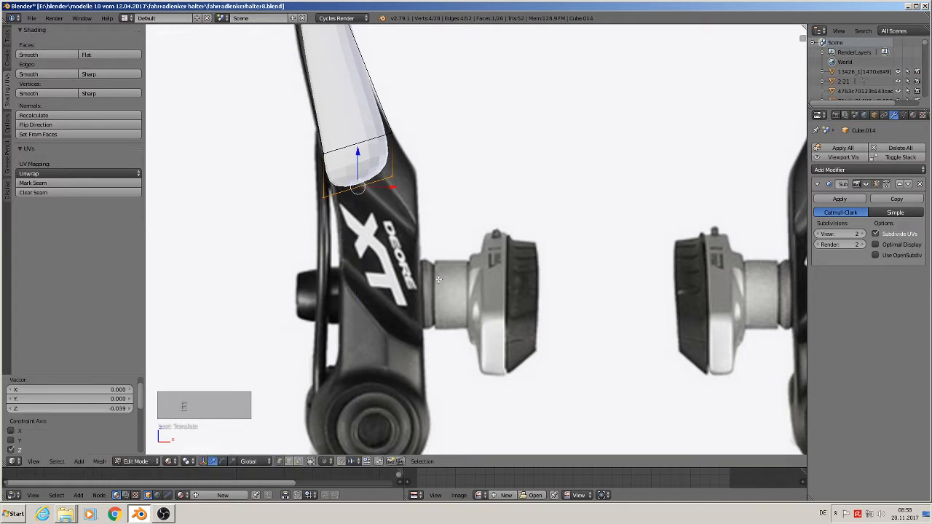
key(r)
click(417, 314)
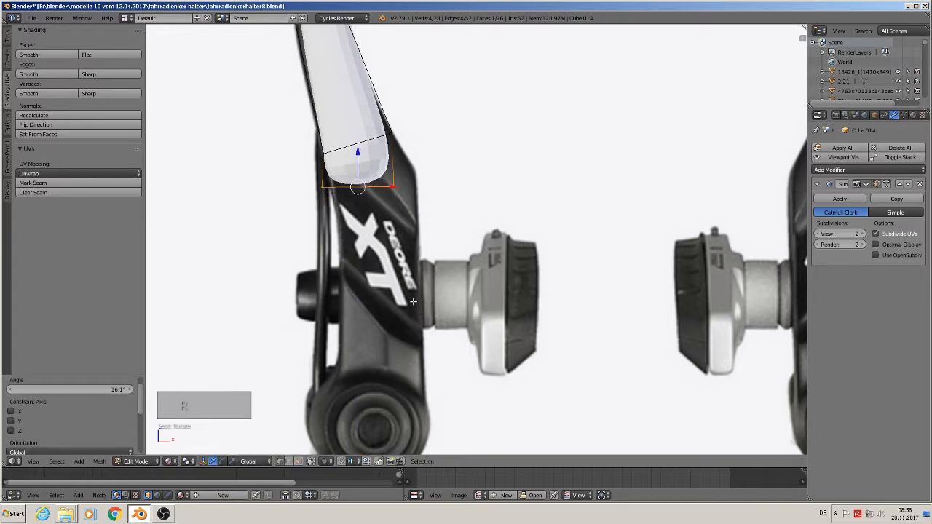
Move the levelled end face about 0.015 along X and 0.006 along Z, and scale it by about 1.17 to match the arm's width.
key(g)
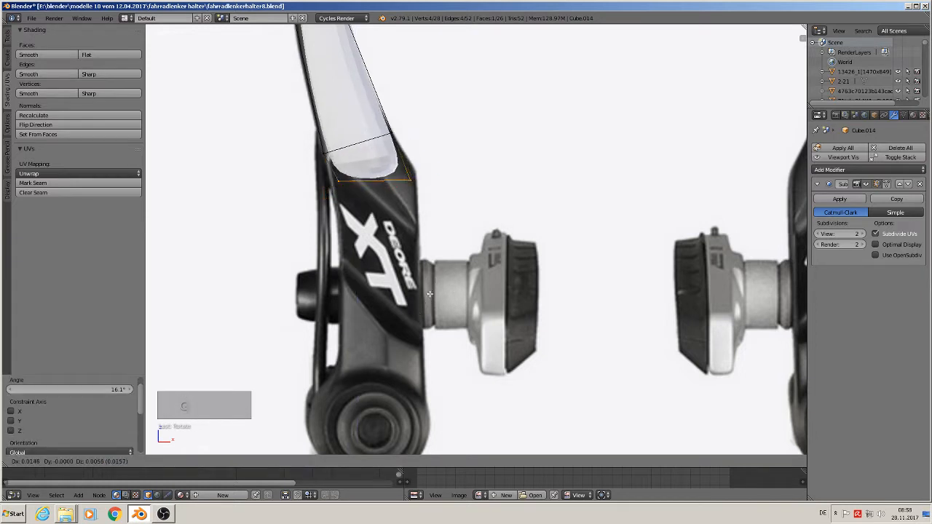
click(431, 294)
key(s)
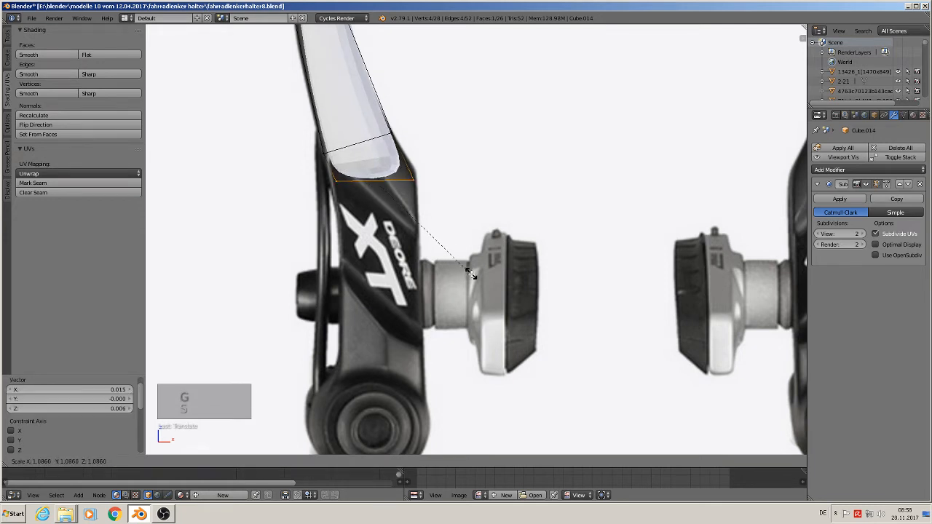
click(480, 279)
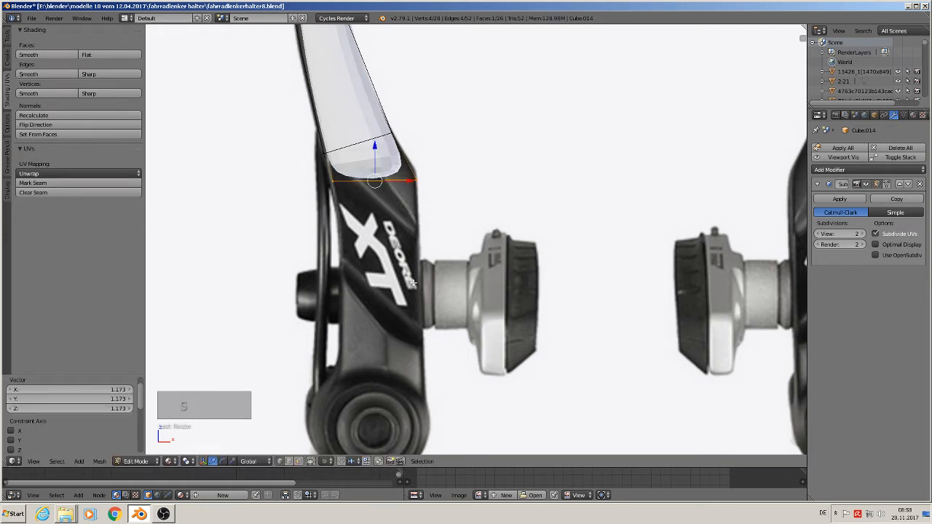
Extrude the end face about 0.079 down over the logo, scale it by about 0.87 and shift it about 0.004 along X.
key(e)
right_click(414, 238)
drag(373, 150, 414, 289)
key(s)
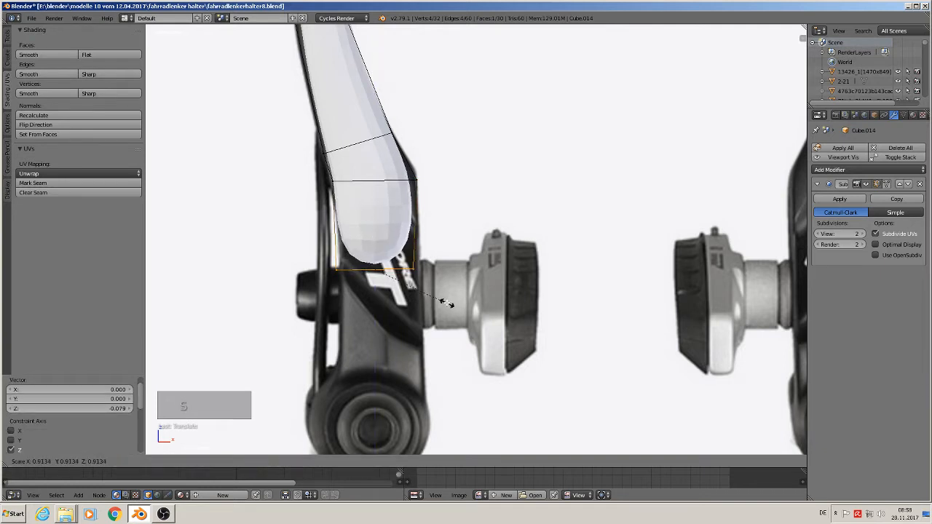
click(443, 300)
key(g)
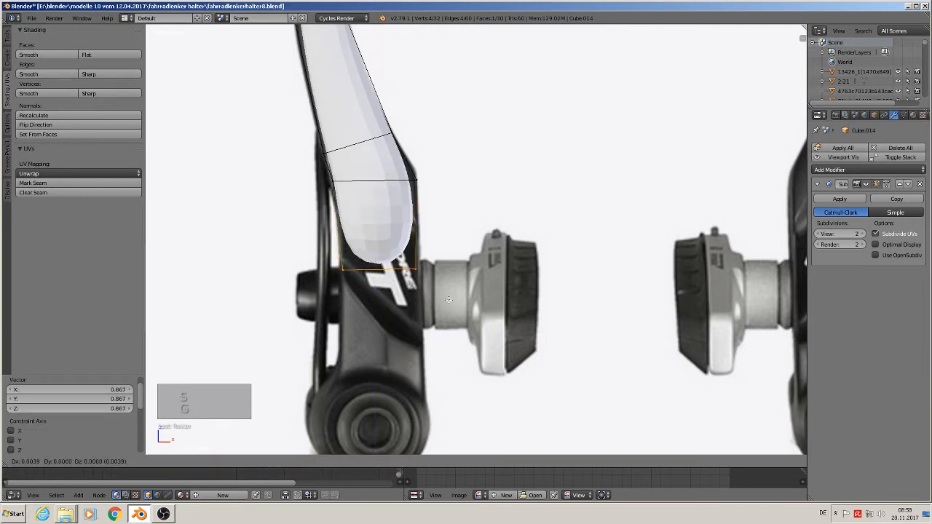
click(449, 300)
Extrude the end face about 0.087 down below the logo and scale it by about 1.1 to match the arm's width.
shift+middle_drag(449, 300, 477, 251)
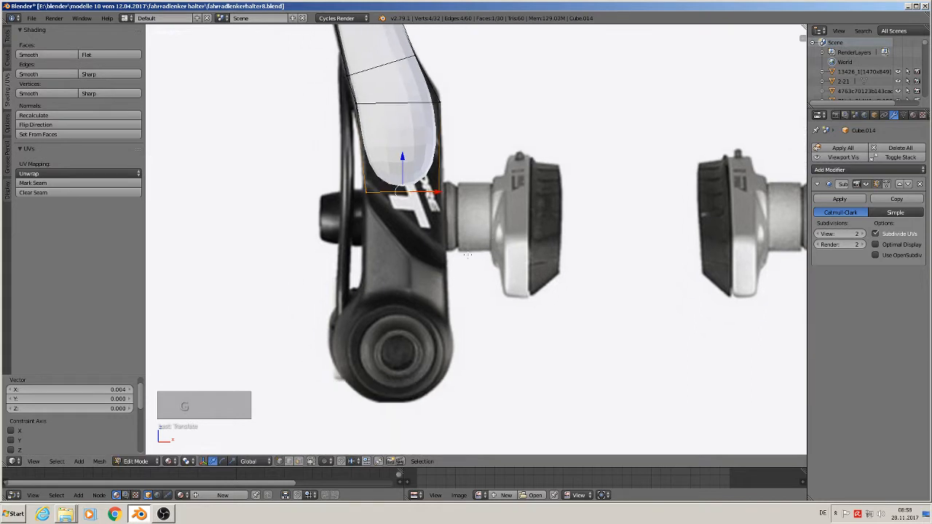
key(e)
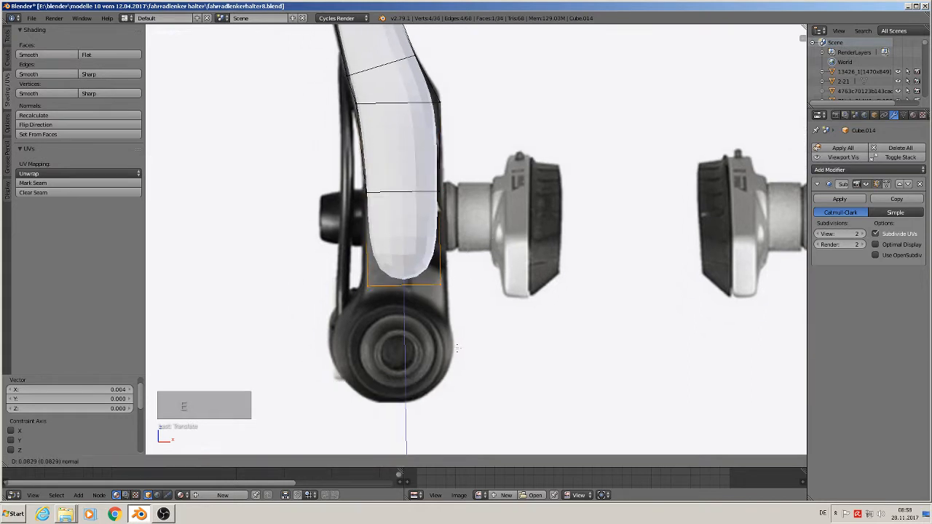
click(458, 348)
key(s)
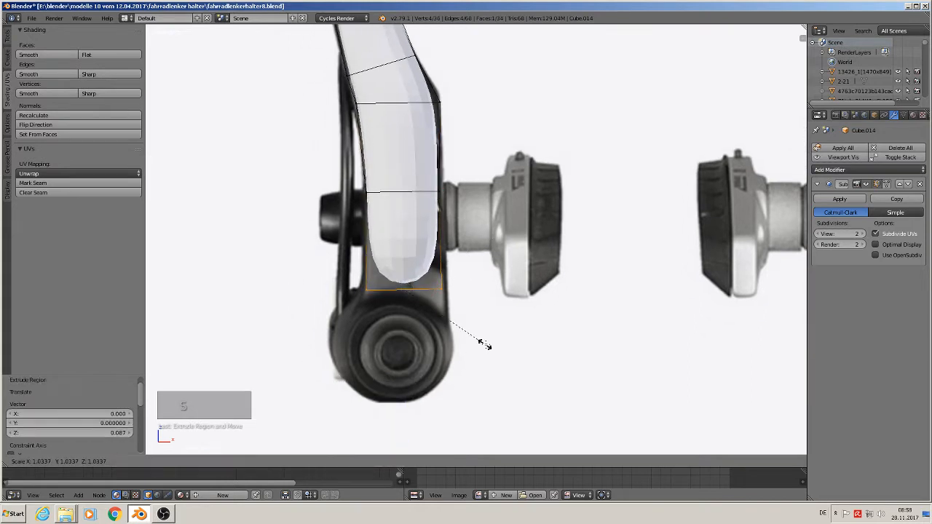
click(493, 344)
Extrude the end face about 0.025 down to the pivot, scale it by about 1.415 and shift it about -0.009 along X.
scroll(476, 343, down, 3)
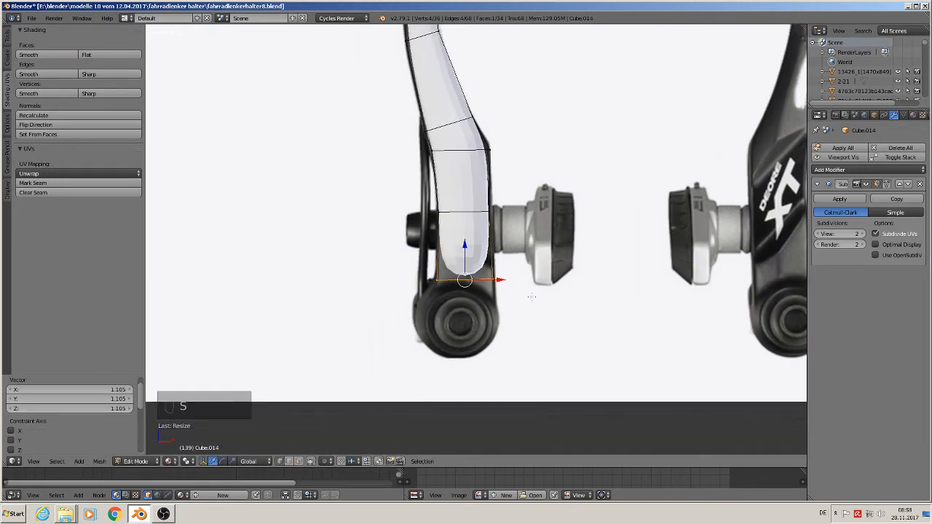
scroll(531, 296, up, 2)
key(e)
right_click(536, 272)
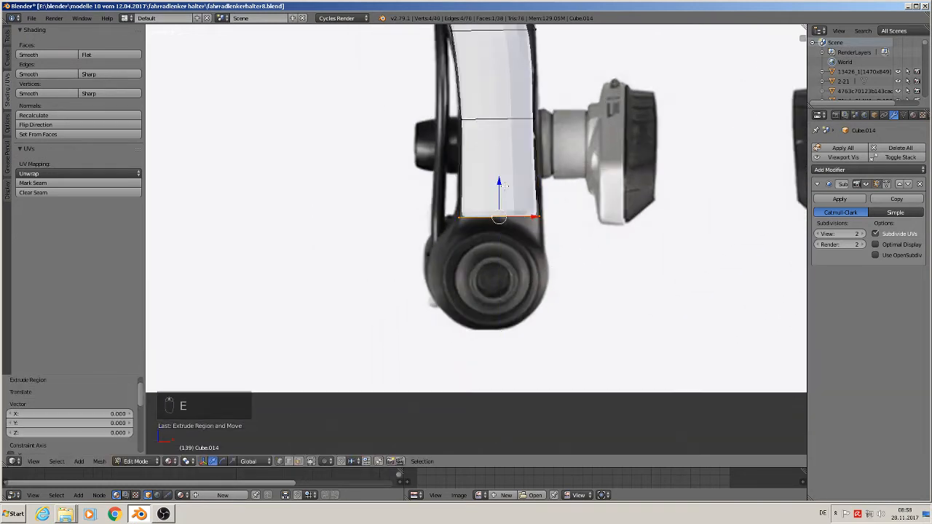
drag(504, 186, 496, 209)
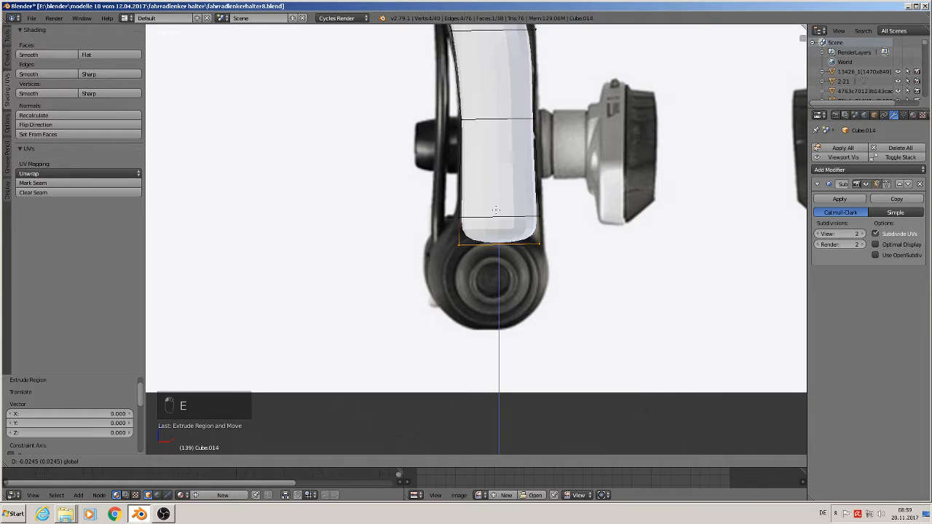
click(496, 210)
key(s)
click(561, 258)
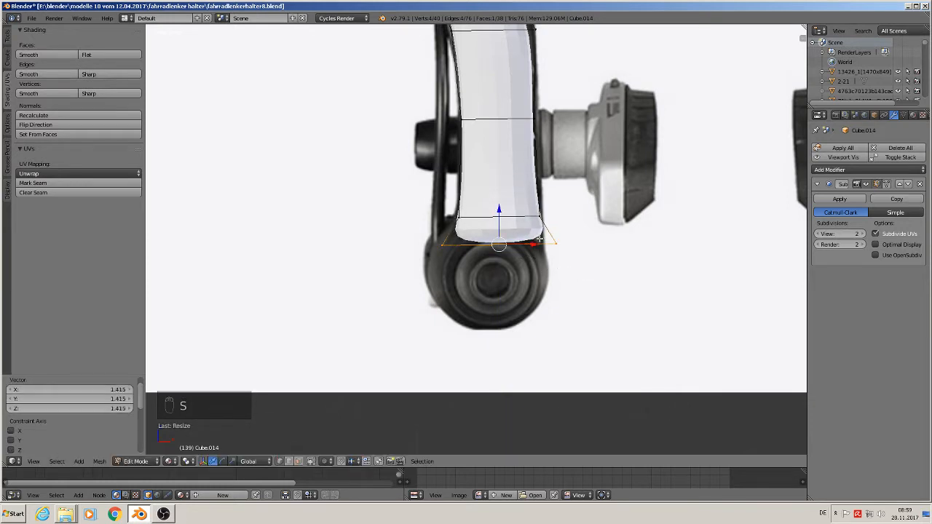
drag(540, 240, 523, 247)
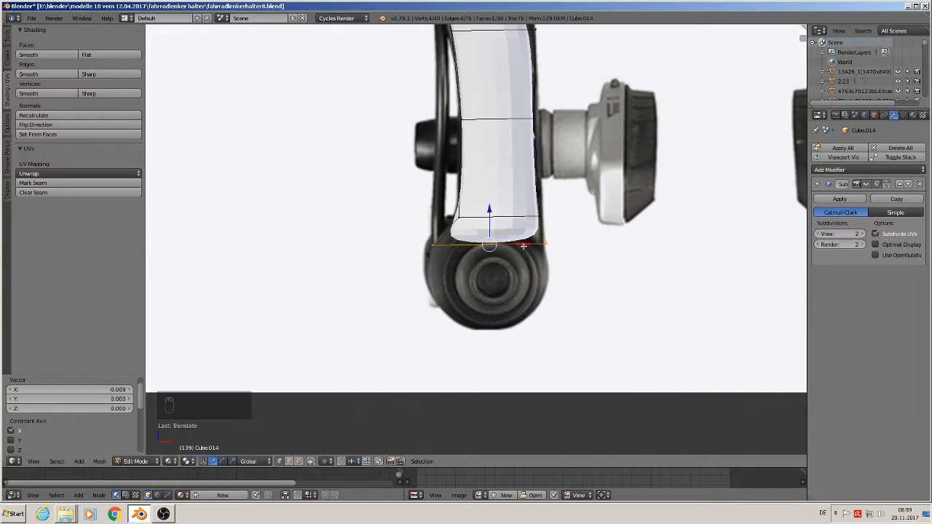
Extrude the end face about 0.027 down towards the pivot's centre and scale it by about 1.14 to the pivot's width.
key(e)
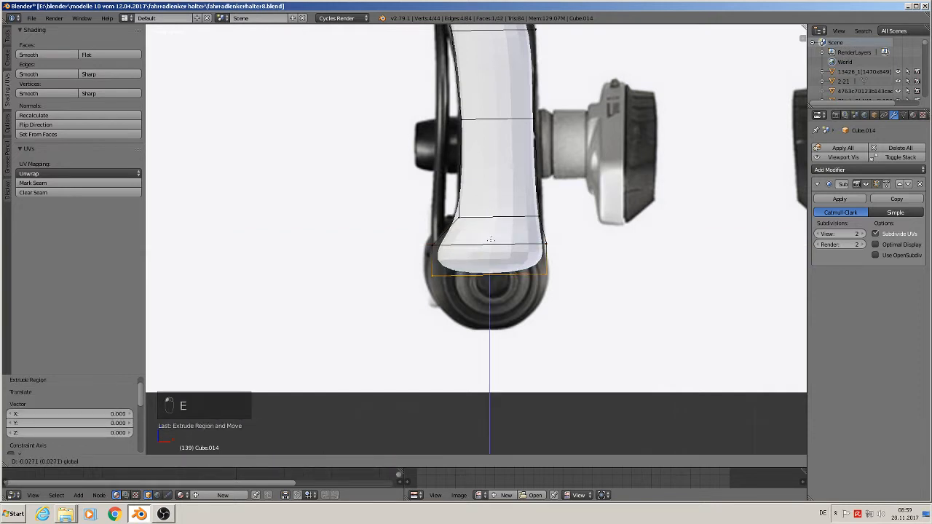
click(490, 239)
key(s)
click(587, 298)
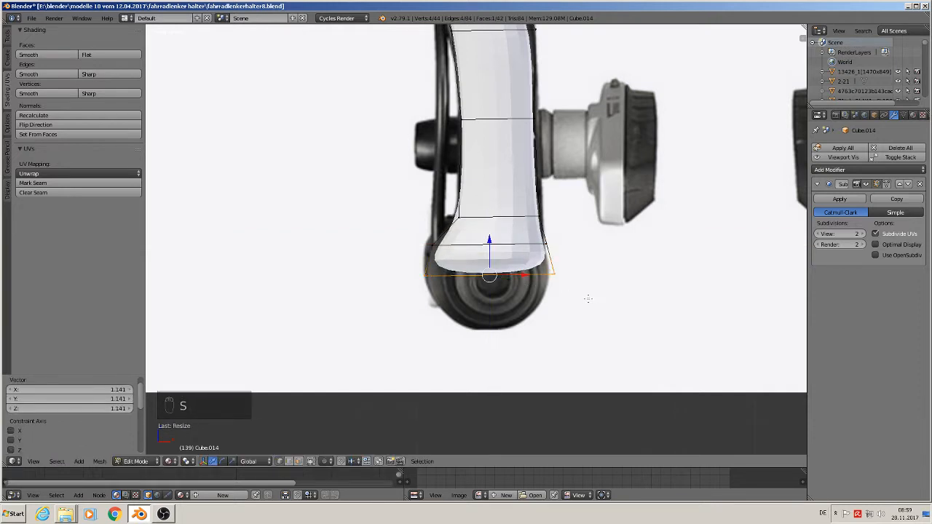
Extrude the end face down past the pivot's centre and scale it by about 0.724 to follow the round outline.
key(e)
right_click(517, 298)
drag(490, 251, 493, 280)
key(s)
click(572, 315)
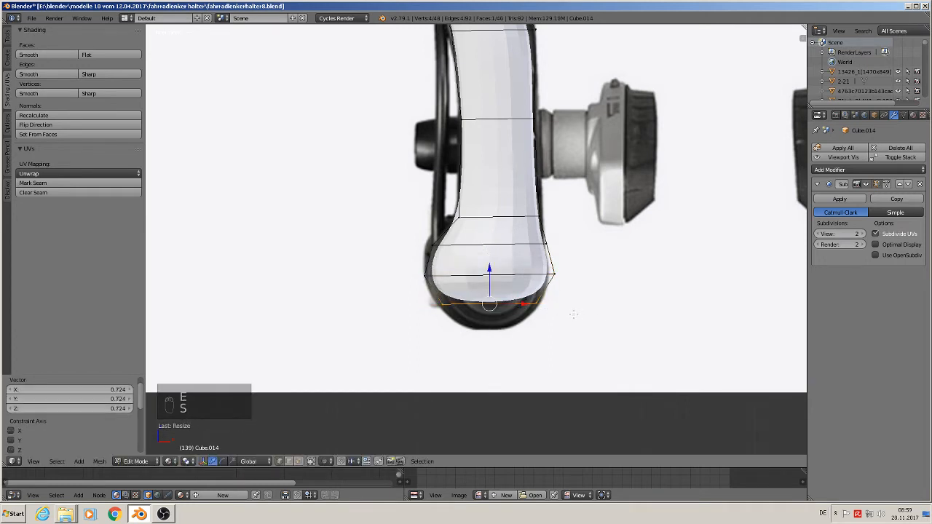
Extrude the end face about 0.026 down to the pivot's lower edge, scale it by about 0.293 and clear the selection.
key(e)
click(489, 309)
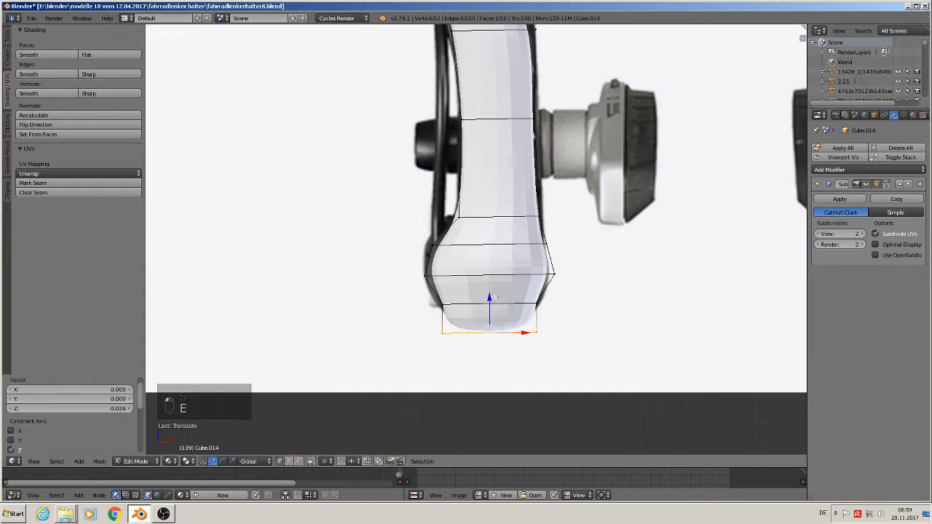
key(s)
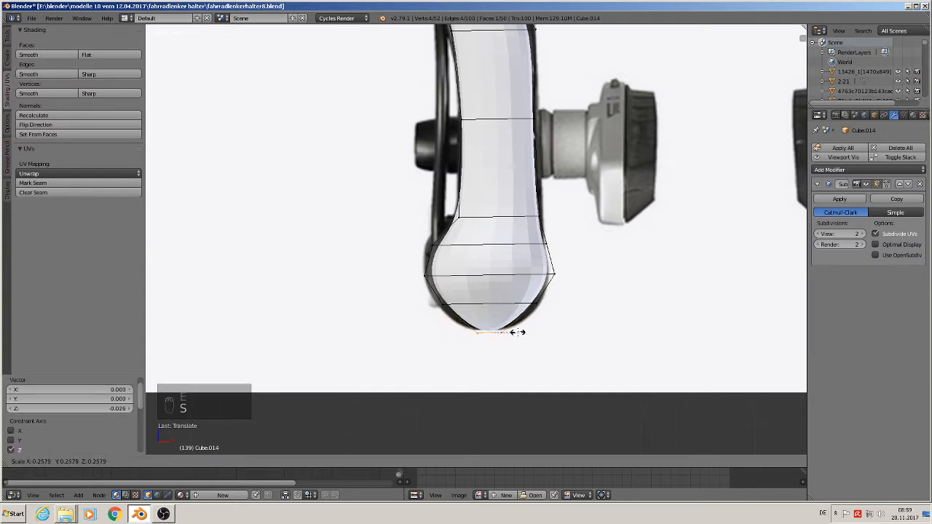
click(522, 332)
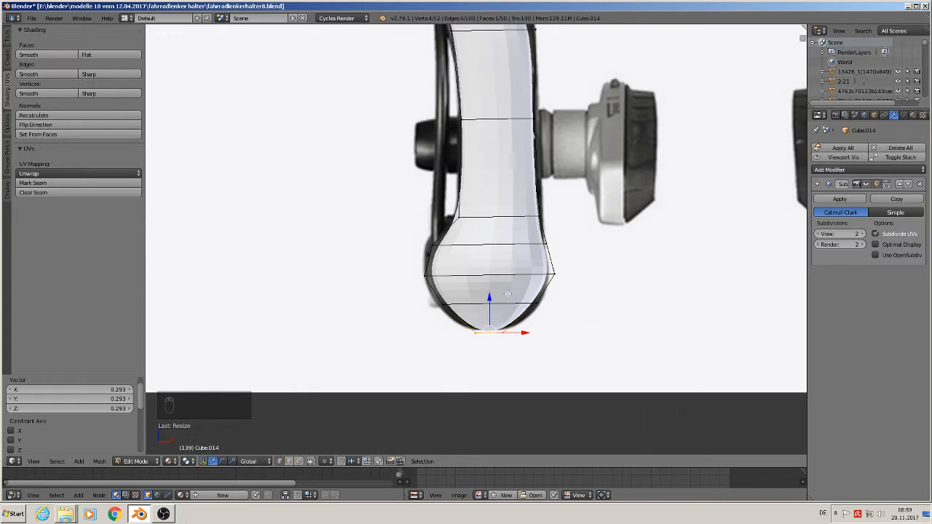
key(a)
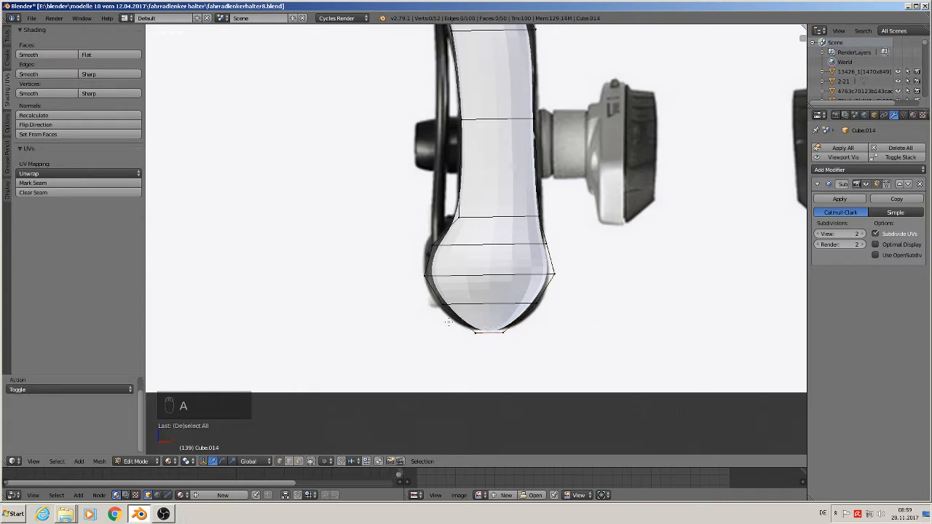
Leave mesh editing, duplicate the finished arm and move the copy about -0.593 along X.
scroll(549, 318, down, 5)
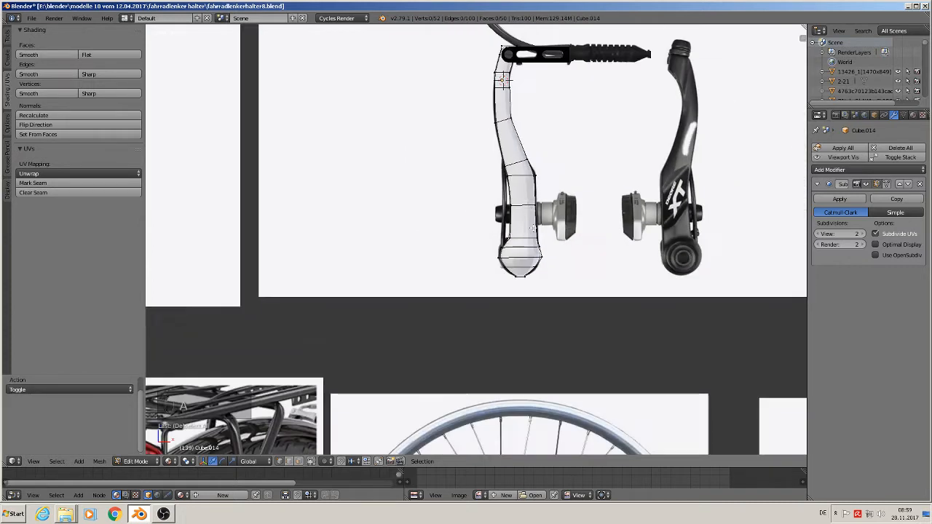
scroll(451, 278, up, 1)
key(Tab)
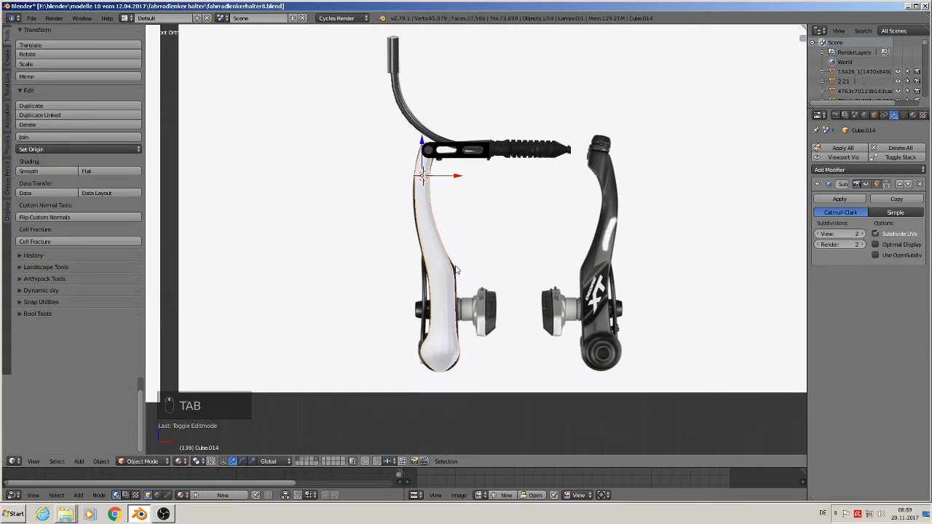
key(shift+d)
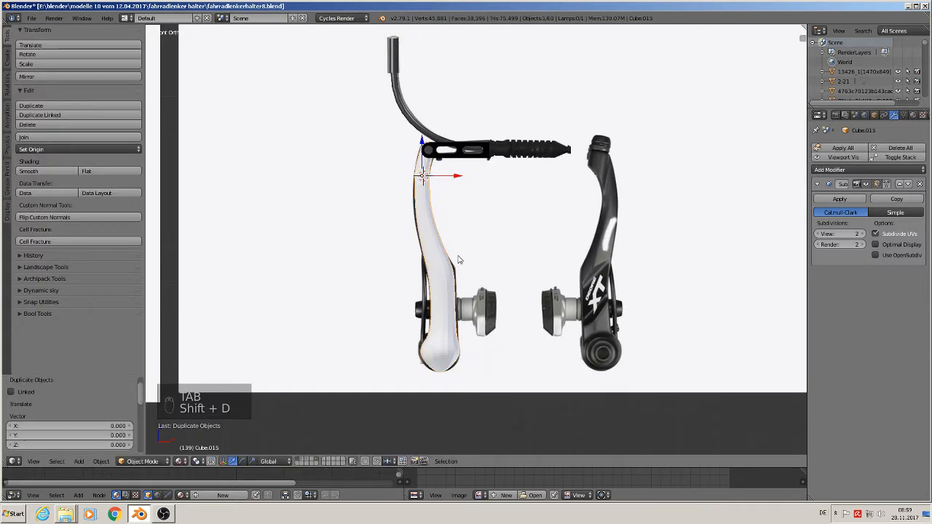
drag(459, 179, 236, 175)
Select the original arm and move it along Y, forward and clear of the reference image.
scroll(385, 231, up, 2)
right_click(426, 203)
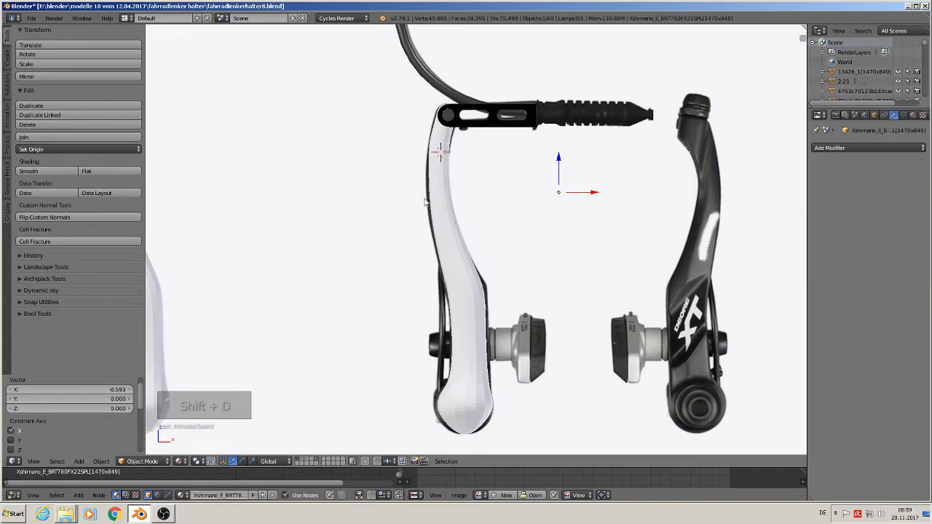
right_click(437, 203)
middle_drag(437, 202, 432, 183)
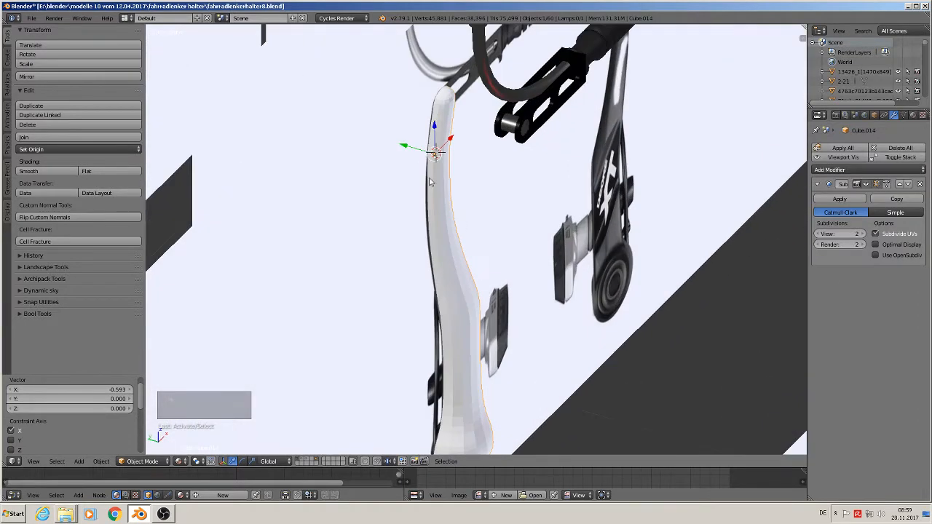
middle_drag(408, 147, 539, 211)
Add two lengthwise loop cuts to the arm, one slid close to its front edge and one close to its rear edge.
key(Tab)
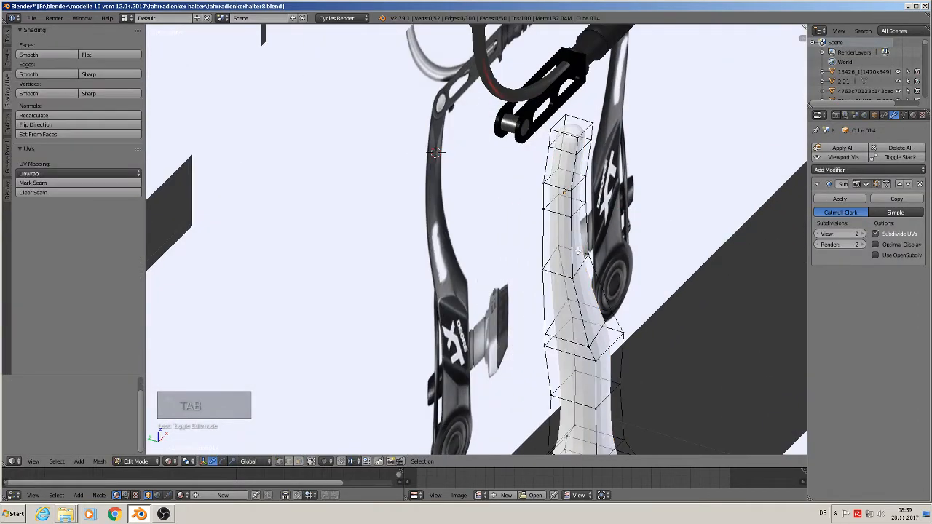
scroll(566, 158, up, 2)
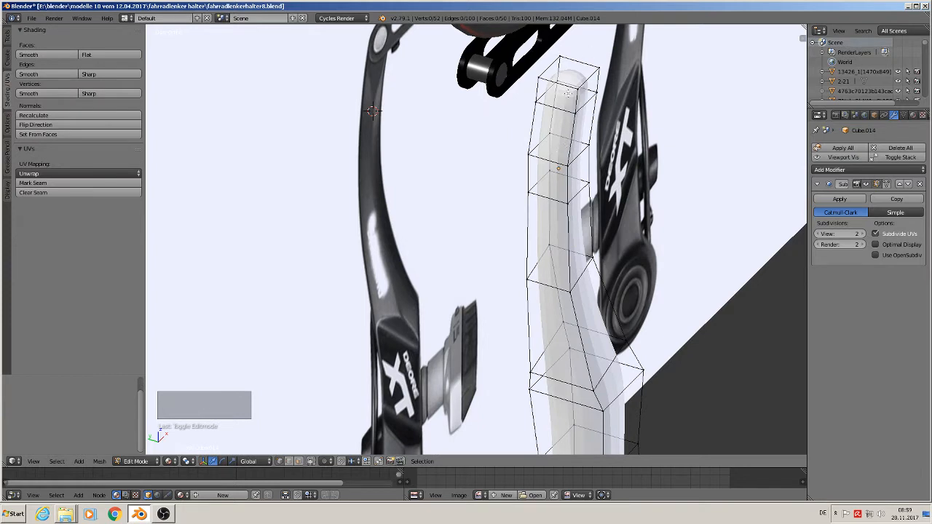
key(ctrl+r)
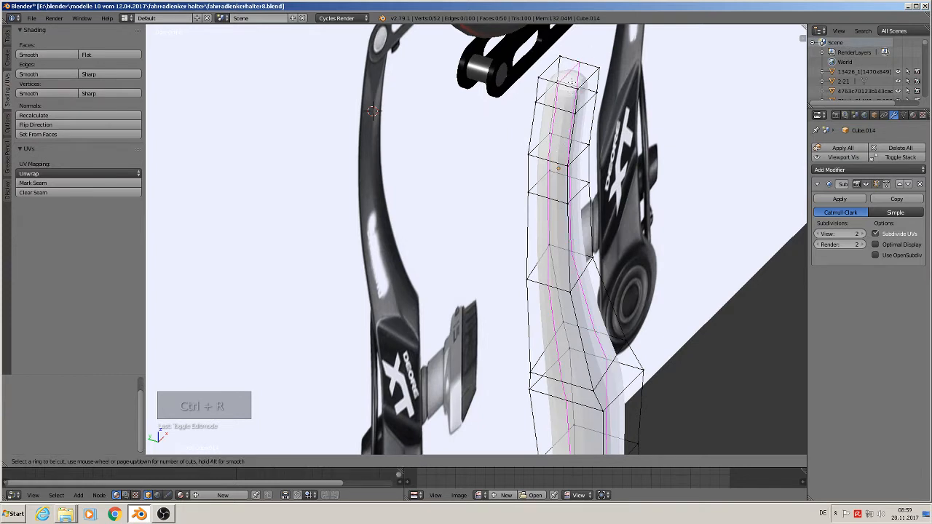
click(576, 83)
click(591, 84)
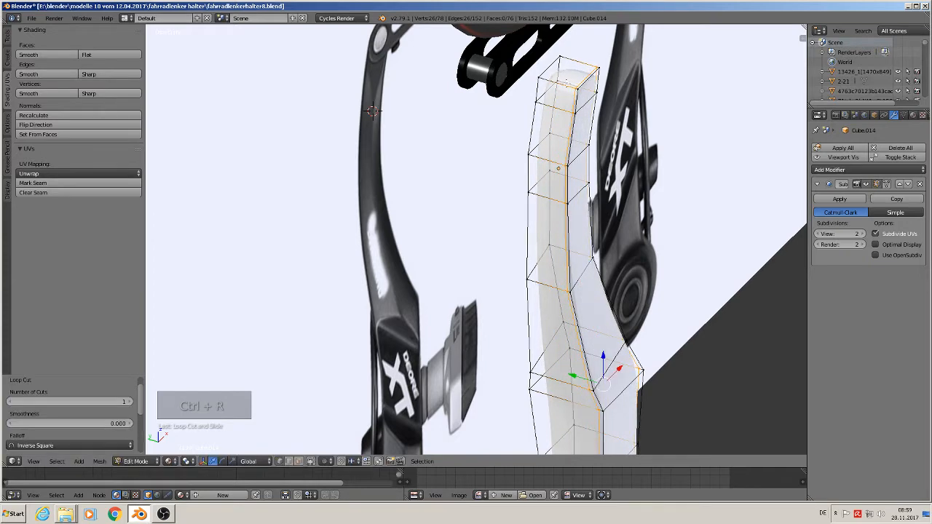
key(ctrl+r)
click(562, 82)
click(558, 168)
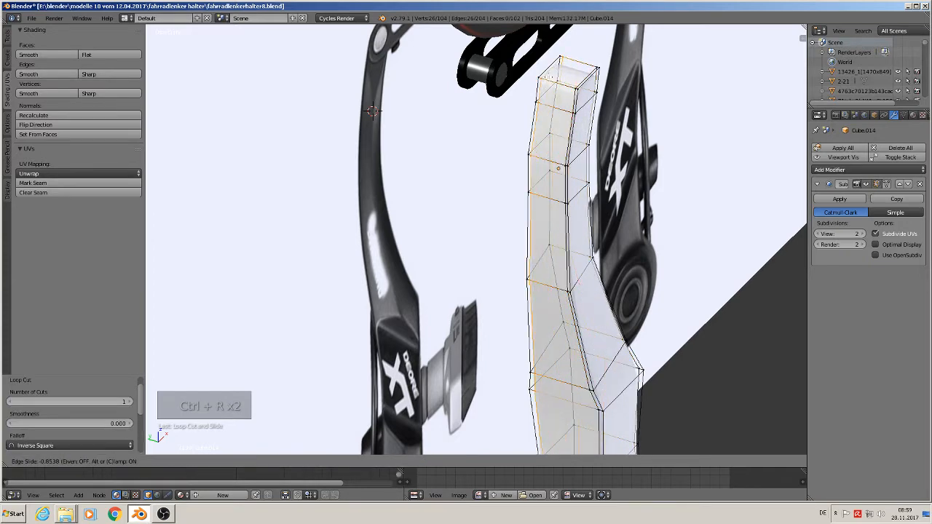
middle_drag(558, 168, 555, 147)
key(Tab)
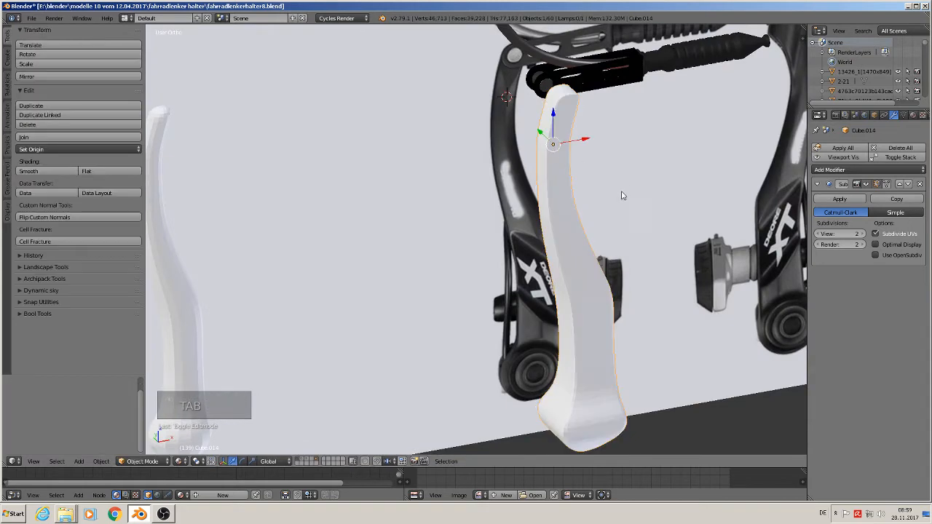
Examine the arm's thickness and the shape of its pivot end from the front, side and oblique views.
middle_drag(620, 194, 591, 190)
middle_drag(599, 387, 605, 362)
middle_drag(597, 421, 700, 421)
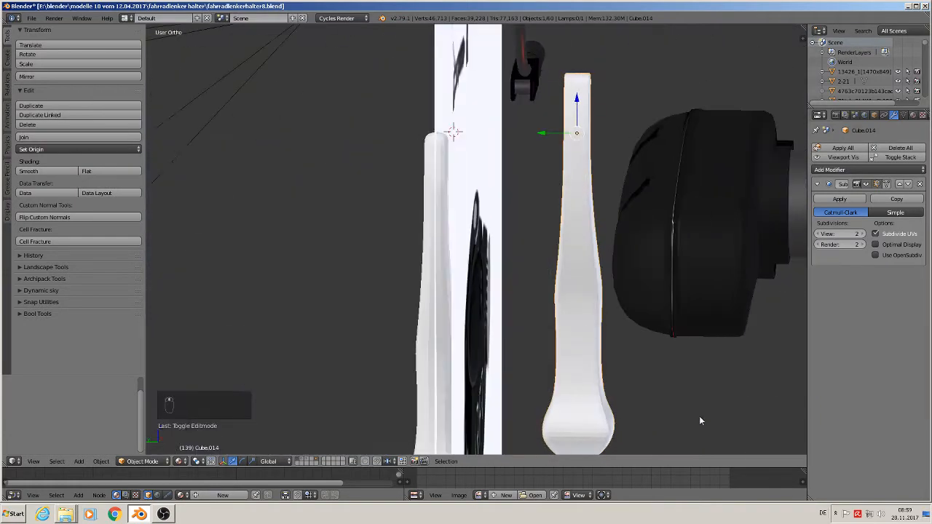
middle_drag(583, 399, 706, 260)
scroll(583, 426, down, 2)
scroll(591, 420, up, 1)
scroll(556, 423, down, 1)
key(KP_1)
scroll(706, 260, up, 3)
scroll(659, 237, up, 1)
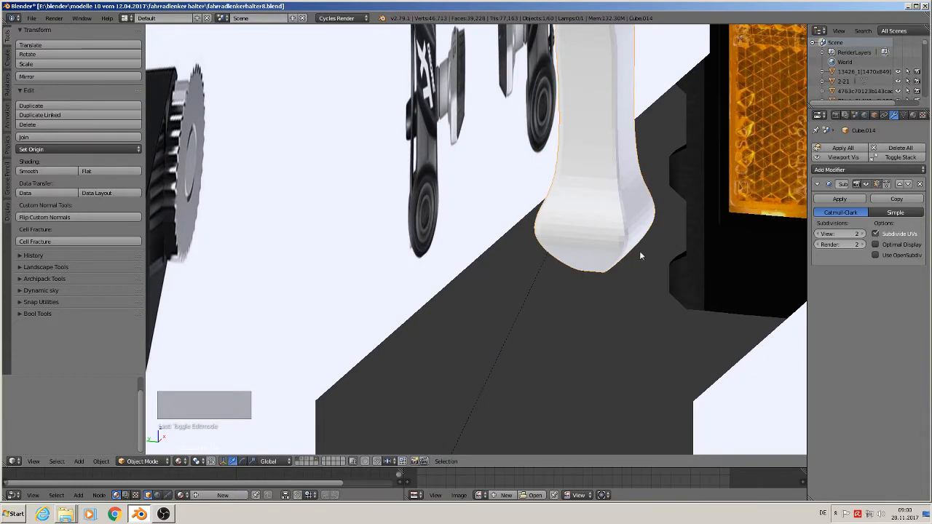
Move the front-side vertices of the pivot bulge's upper ring inward along Y, roughly in line with the shaft above.
key(Tab)
scroll(658, 241, up, 6)
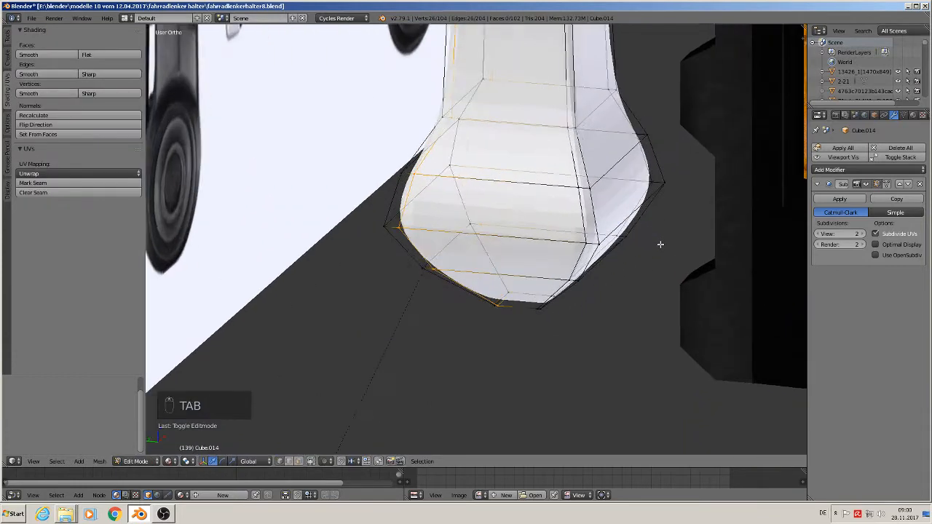
middle_drag(666, 230, 670, 228)
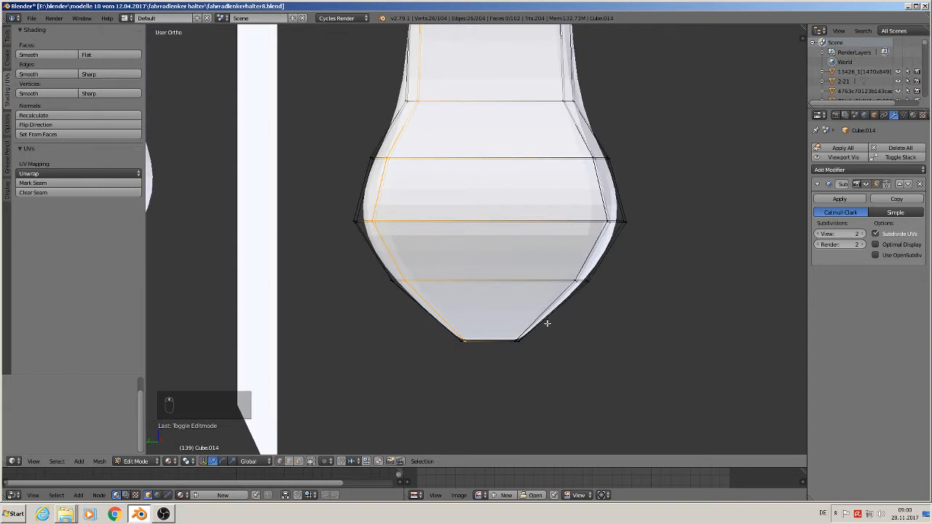
middle_drag(547, 322, 580, 326)
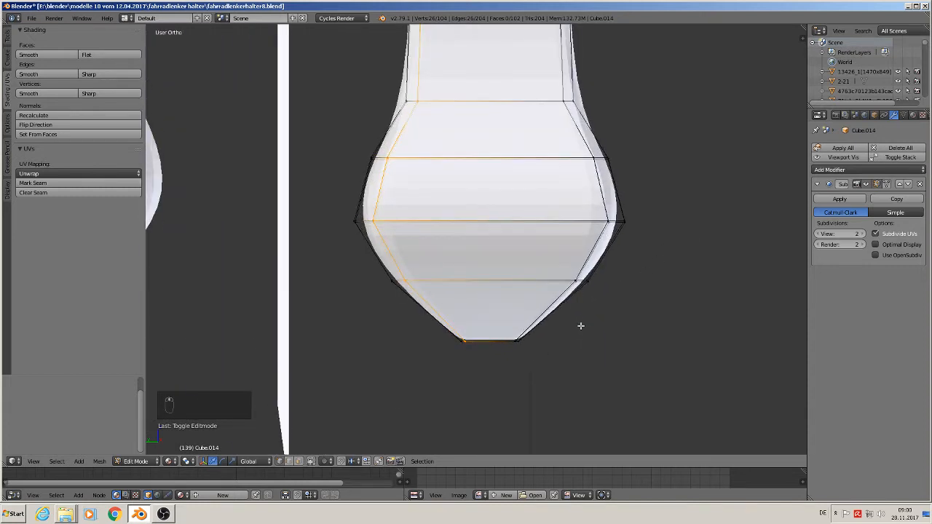
key(c)
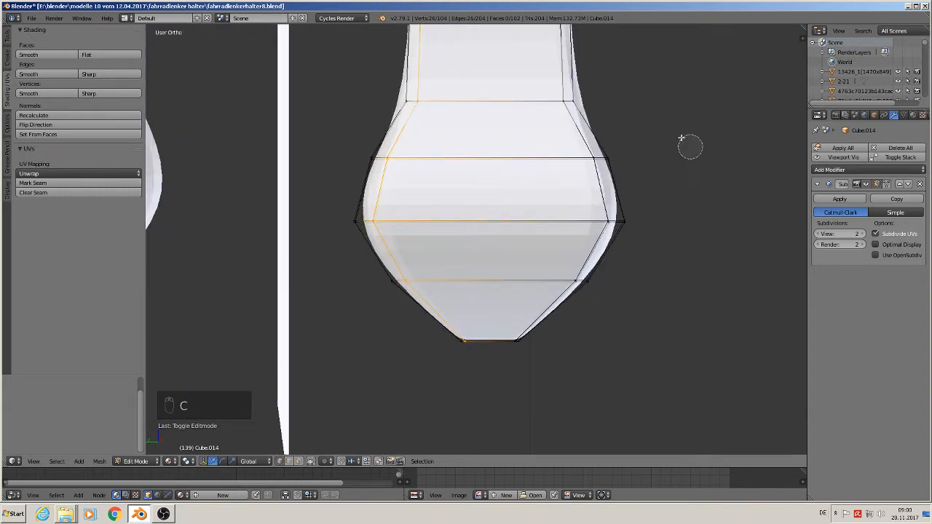
click(607, 158)
right_click(607, 158)
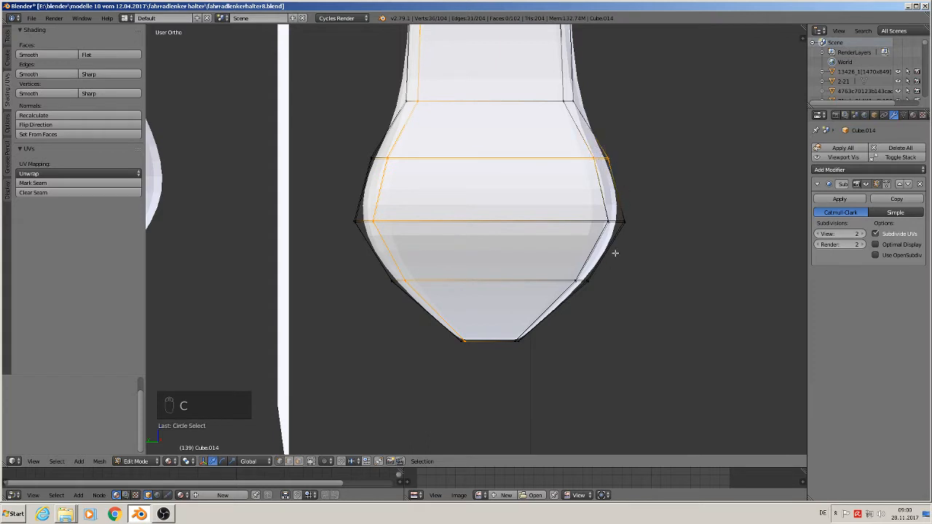
key(a)
key(c)
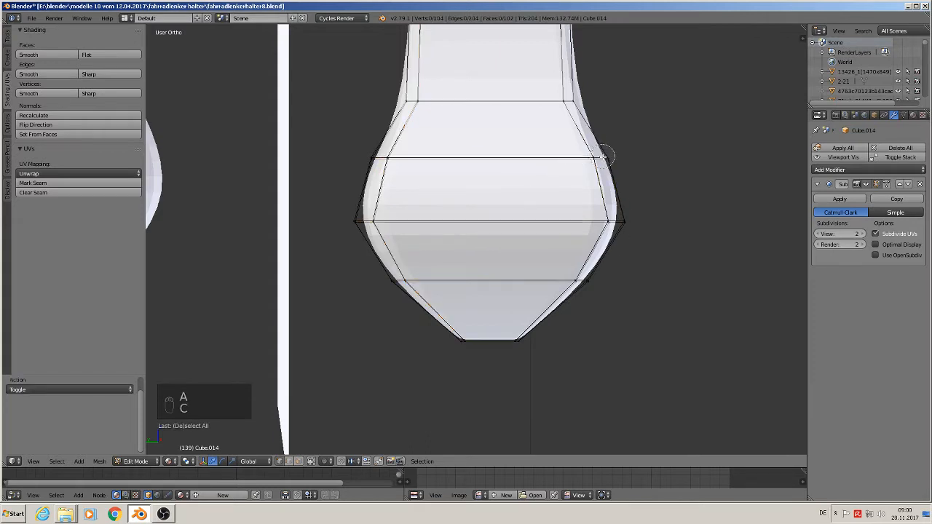
click(601, 158)
drag(566, 157, 536, 156)
Move the front-side vertices of the pivot bulge's middle and lower rings inward along Y, roughly in line with the upper ring.
key(a)
key(c)
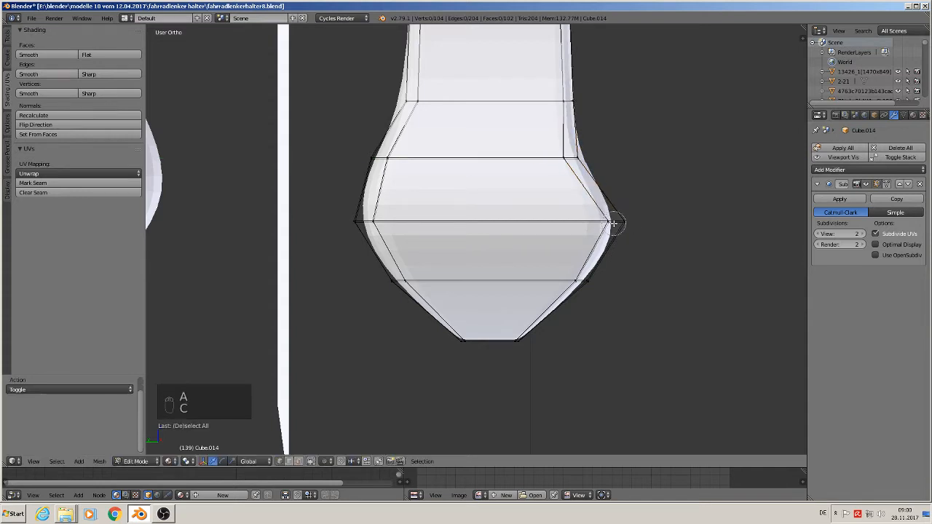
click(617, 221)
right_click(617, 222)
drag(600, 223, 543, 220)
key(a)
click(582, 279)
right_click(582, 279)
drag(553, 282, 552, 283)
key(a)
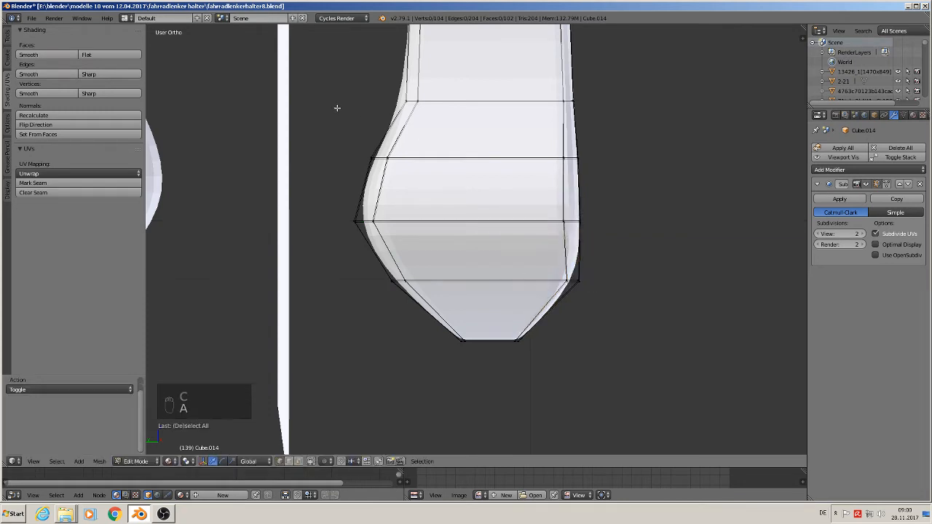
Move the rear-side vertices of the bulge's upper and middle rings inward along Y, roughly in line with the shaft's rear edge.
key(c)
click(372, 158)
drag(362, 158, 393, 162)
key(a)
key(d)
key(c)
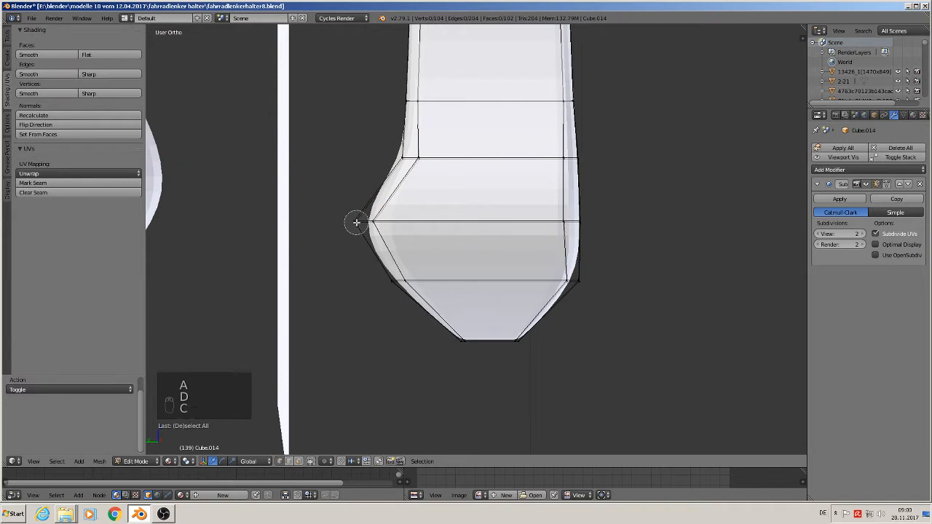
click(358, 222)
right_click(398, 229)
drag(346, 221, 386, 227)
key(a)
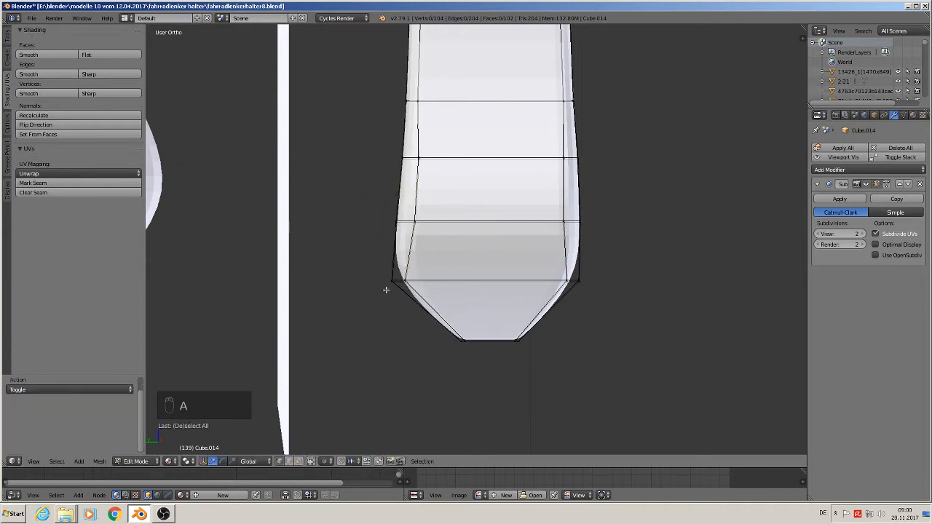
Shift the rear-side vertices of the bulge's lower and middle rings slightly inward along Y to straighten the pivot end's rear edge.
key(c)
click(395, 278)
right_click(397, 281)
drag(384, 281, 387, 281)
key(a)
click(401, 221)
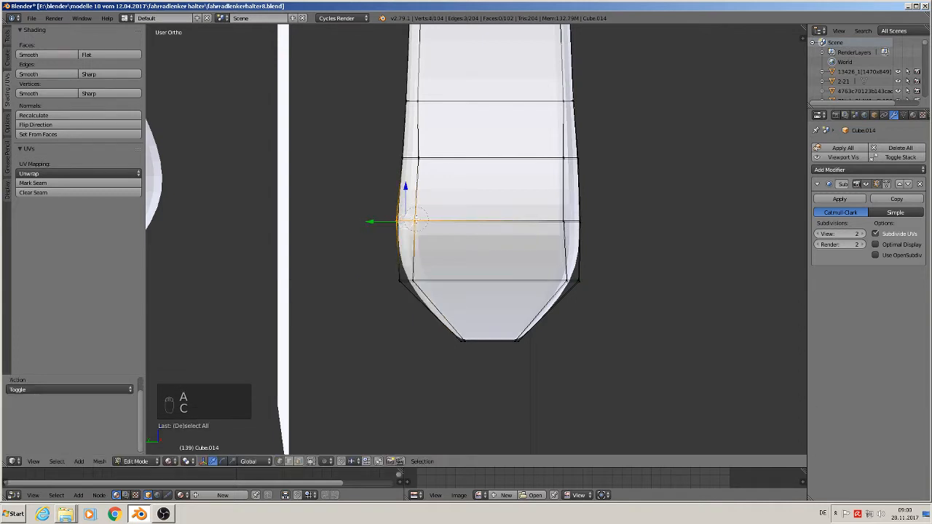
right_click(379, 221)
key(g)
key(y)
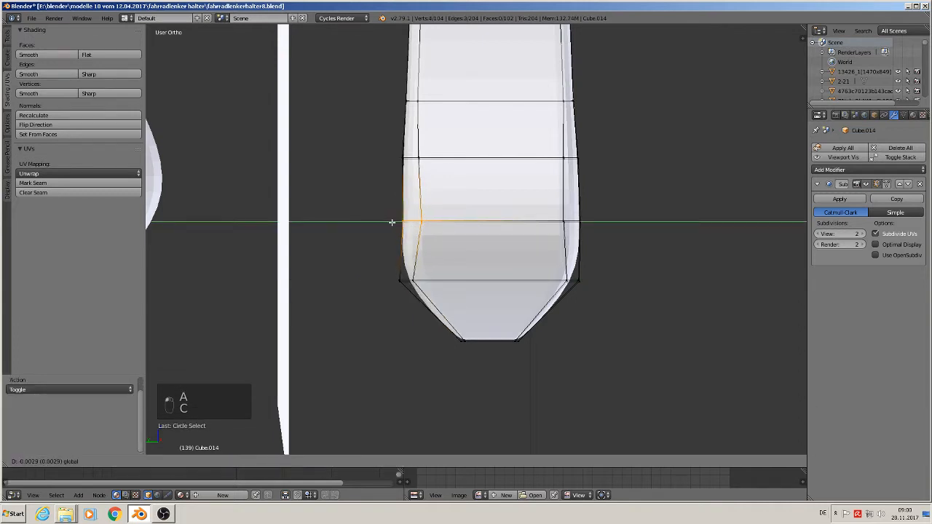
click(378, 278)
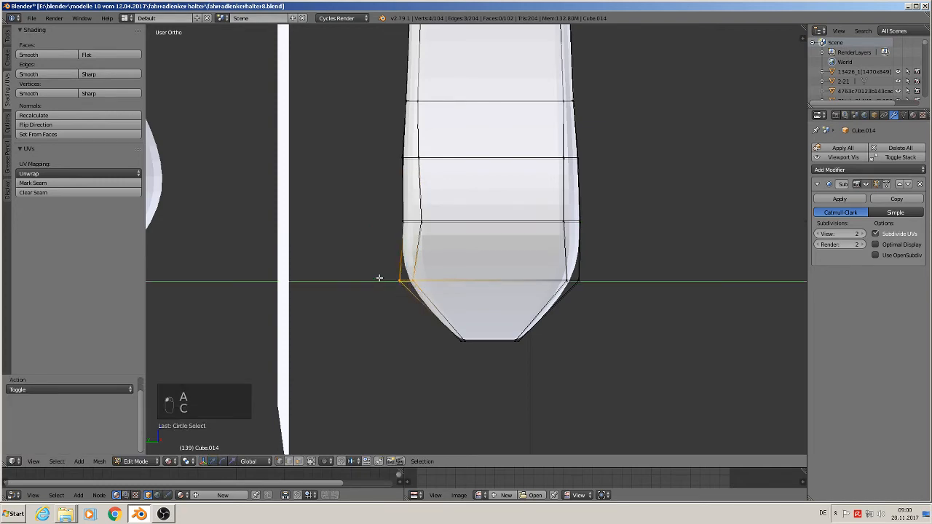
Examine the flattened pivot end in Object Mode from oblique and front views, comparing its outline with the reference brake.
key(Tab)
scroll(583, 223, down, 3)
middle_drag(583, 223, 569, 237)
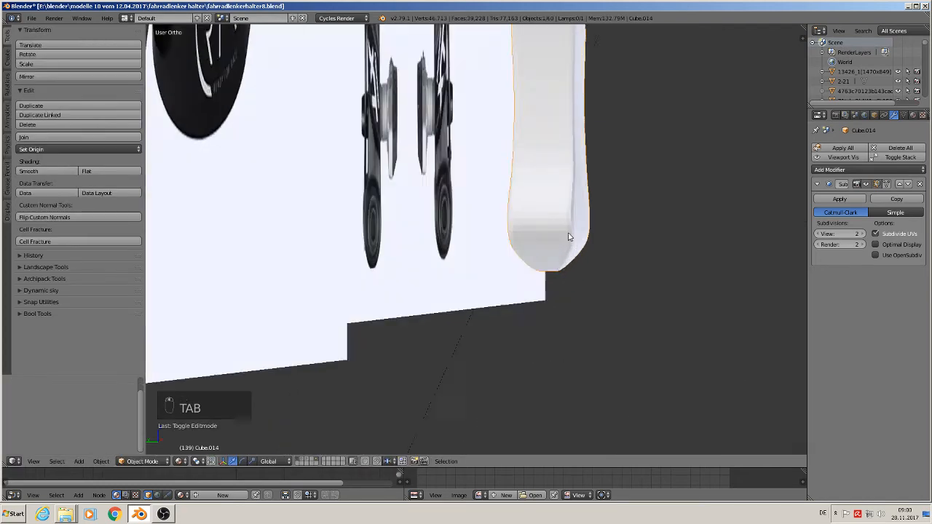
key(KP_1)
scroll(510, 237, up, 2)
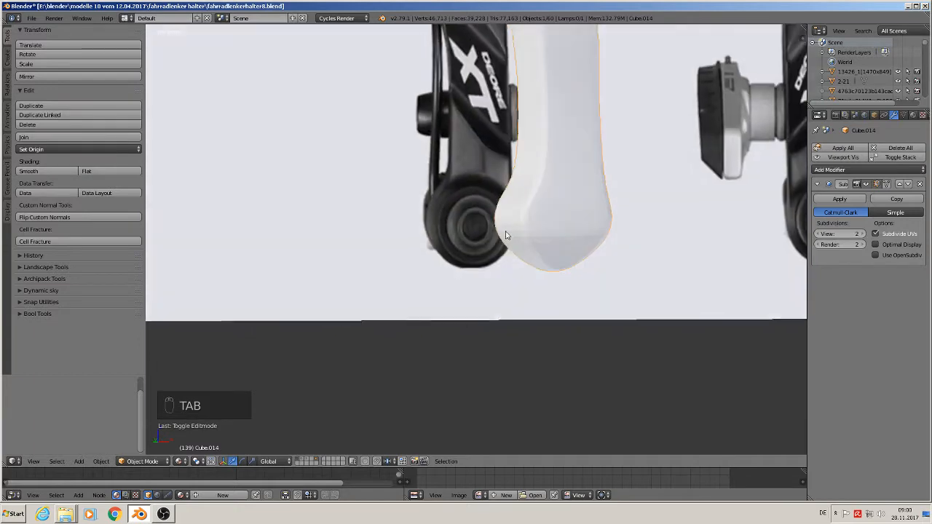
middle_drag(507, 236, 482, 233)
key(KP_1)
scroll(537, 219, up, 2)
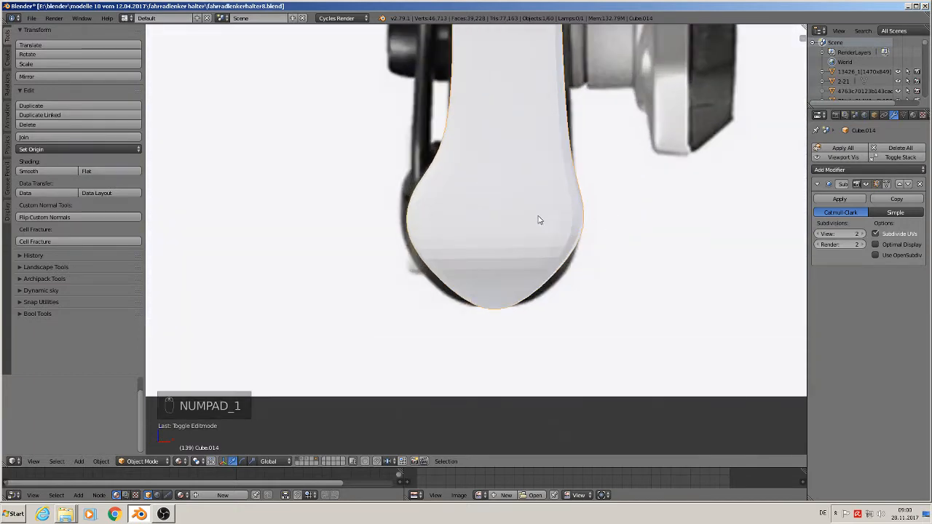
In Edit Mode from the front, move the outer-side vertices of the bulge's lower ring outward along X to the reference outline.
key(Tab)
middle_drag(482, 206, 477, 208)
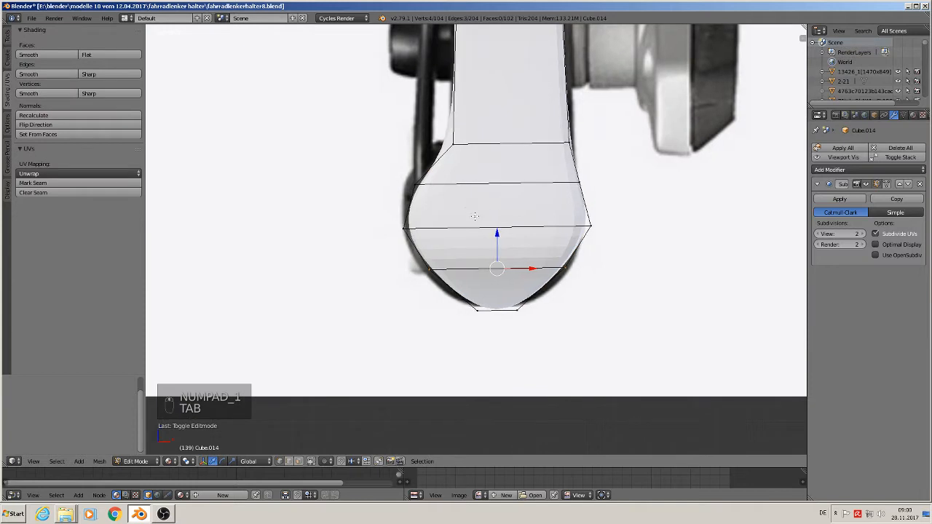
key(KP_1)
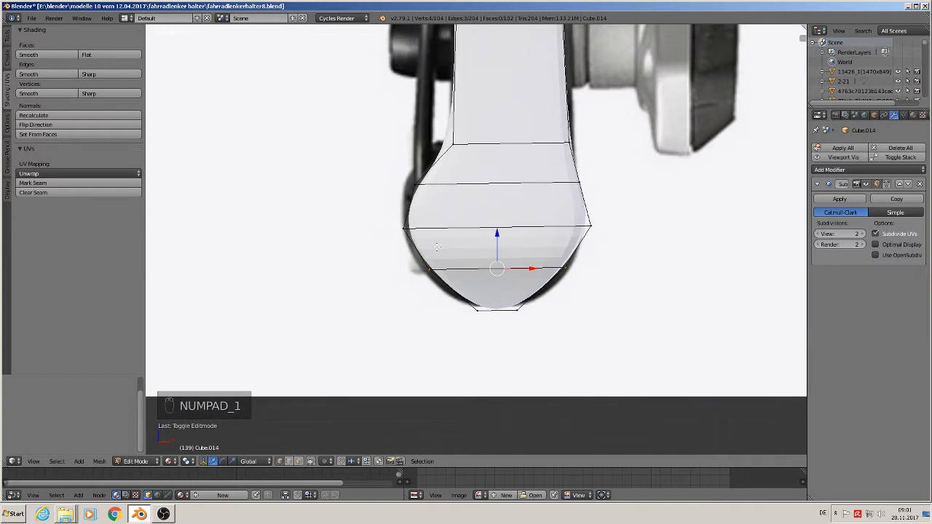
key(a)
key(a)
key(c)
click(430, 270)
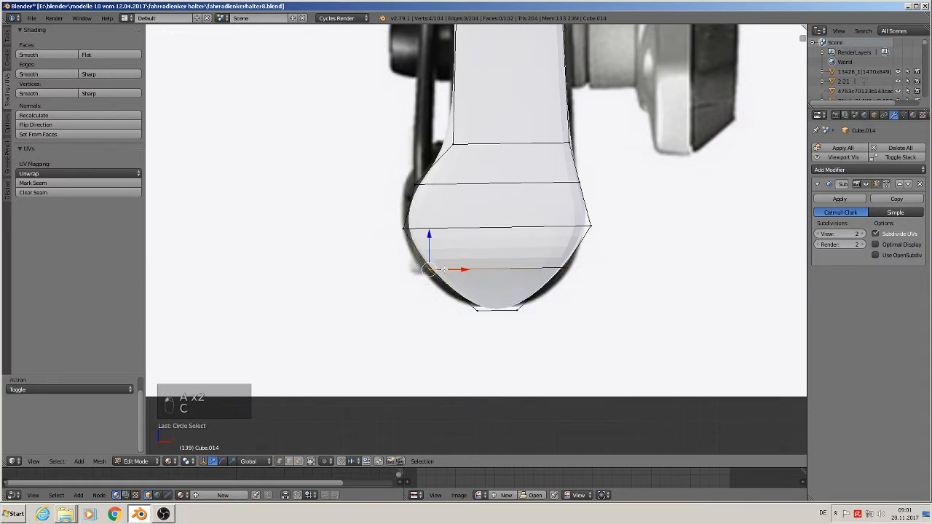
drag(448, 270, 421, 271)
key(a)
key(c)
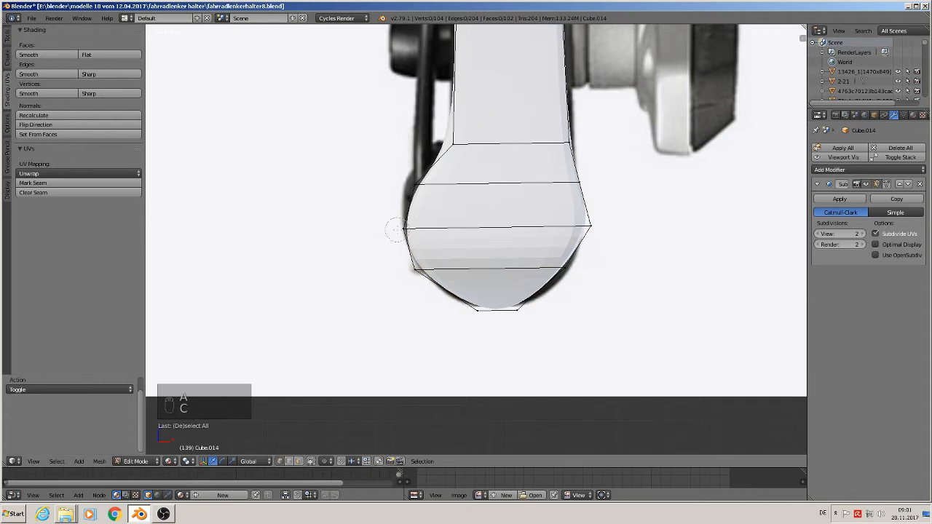
Move the outer-side vertices of the bulge's middle ring slightly outward along X, and those of the upper ring about 0.01 outward.
click(397, 229)
drag(436, 230, 433, 228)
key(a)
key(c)
click(415, 184)
key(Escape)
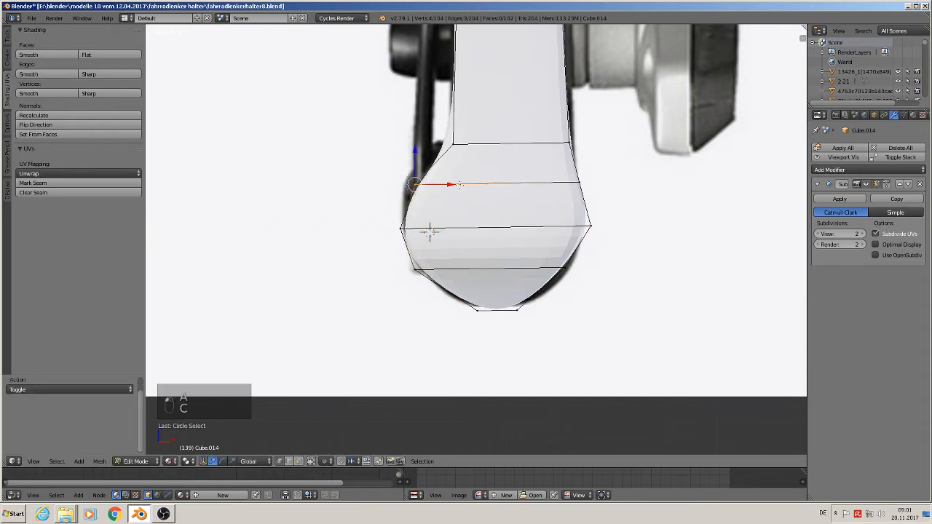
key(g)
key(x)
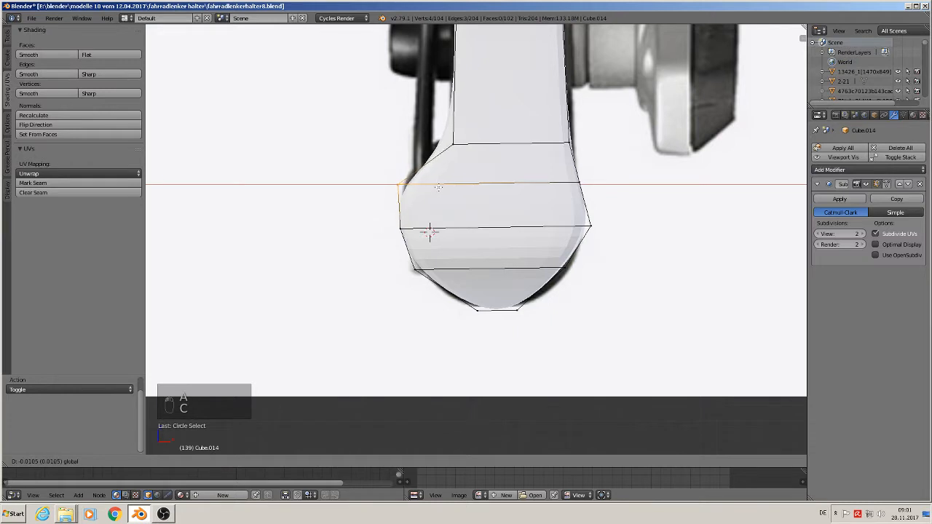
click(444, 189)
key(a)
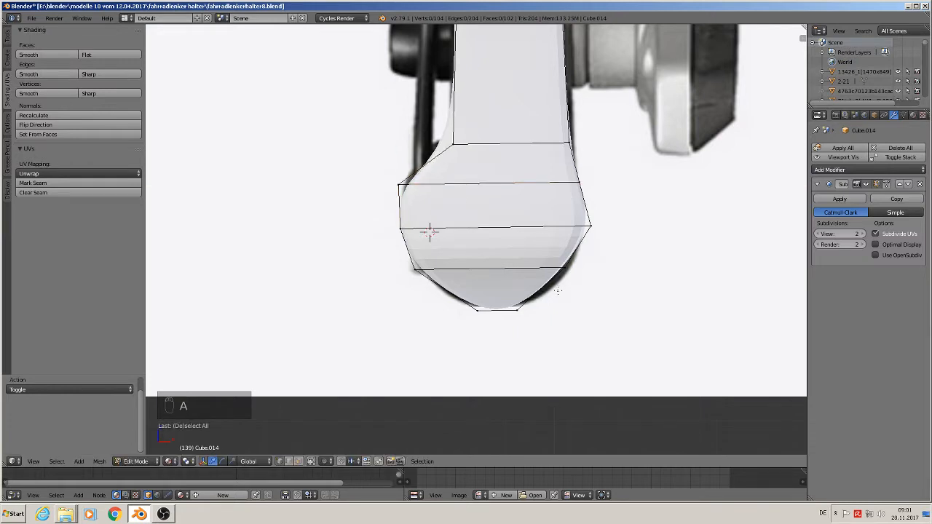
Move the inner-side vertices of the bulge's lower ring 0.010 along X toward the brake pad and check the outline in Object Mode.
key(c)
click(570, 267)
key(Escape)
key(g)
key(x)
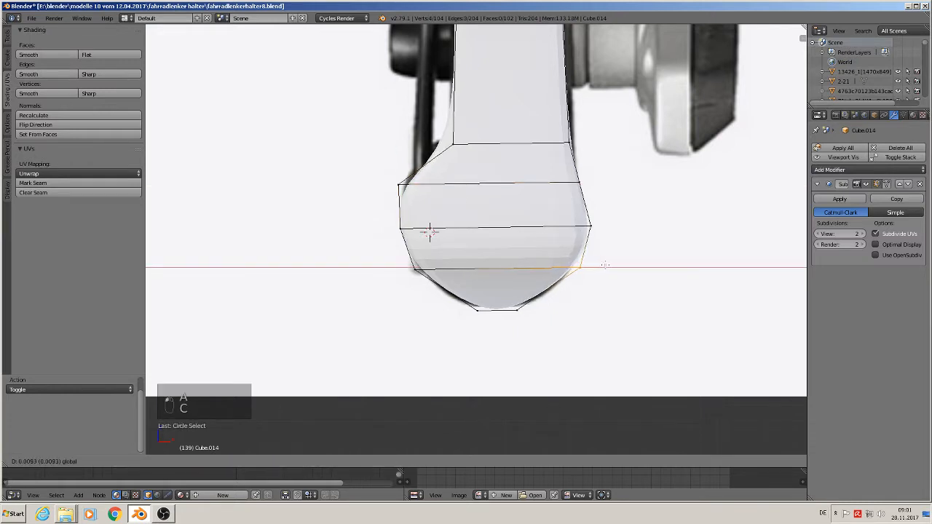
click(563, 285)
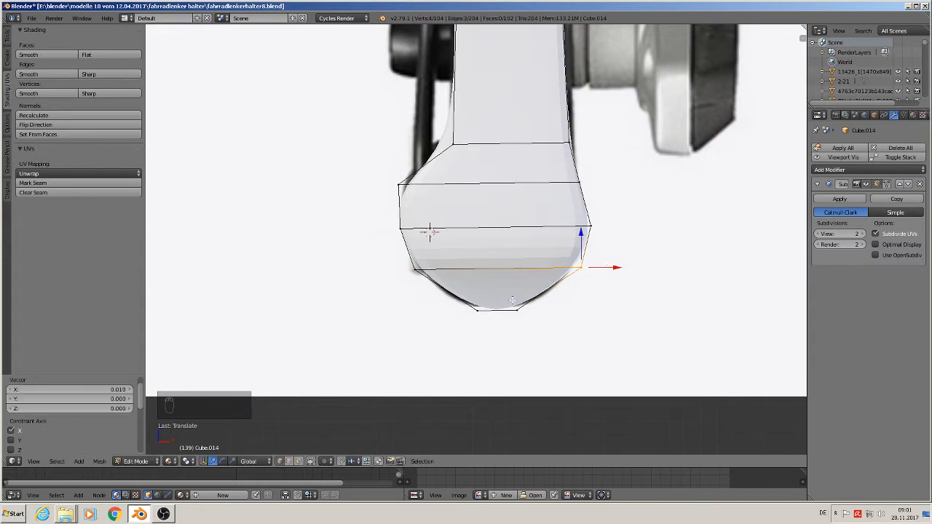
key(Tab)
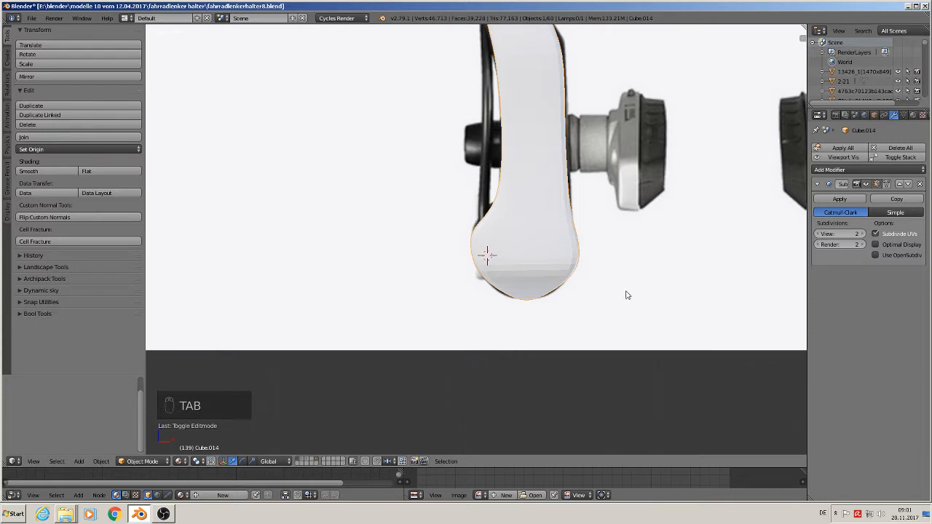
scroll(628, 295, down, 3)
scroll(626, 324, up, 5)
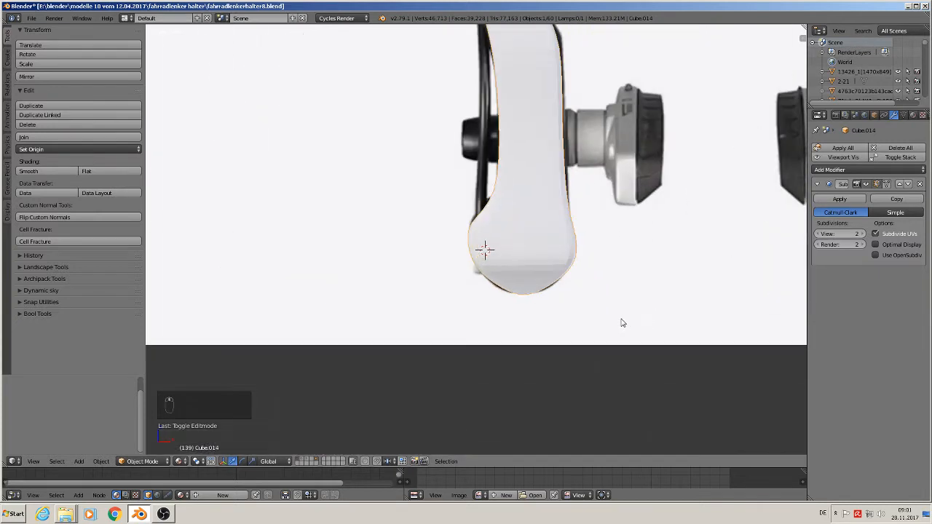
Add four crosswise loop cuts to the pivot end, one centred in each gap from the shaft's base ring to the bottom ring.
key(Tab)
shift+middle_drag(473, 211, 503, 231)
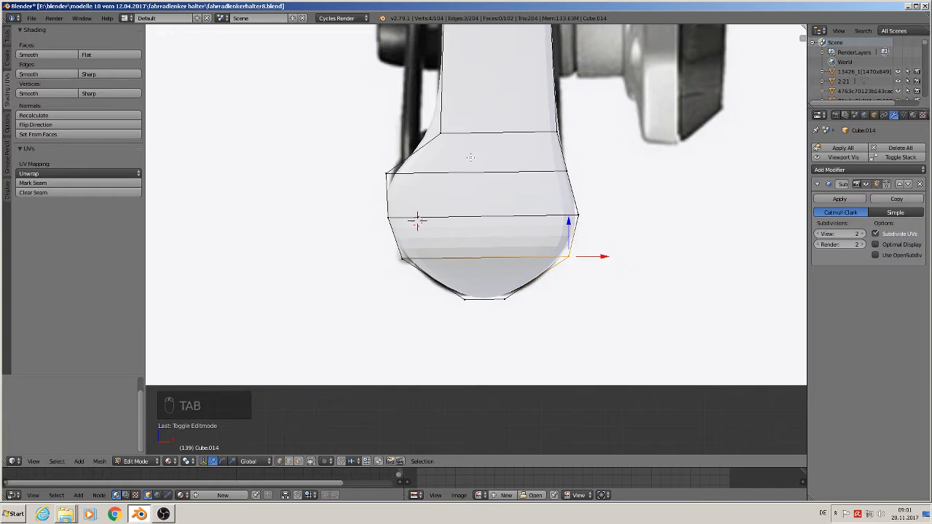
key(ctrl+r)
click(429, 148)
click(429, 148)
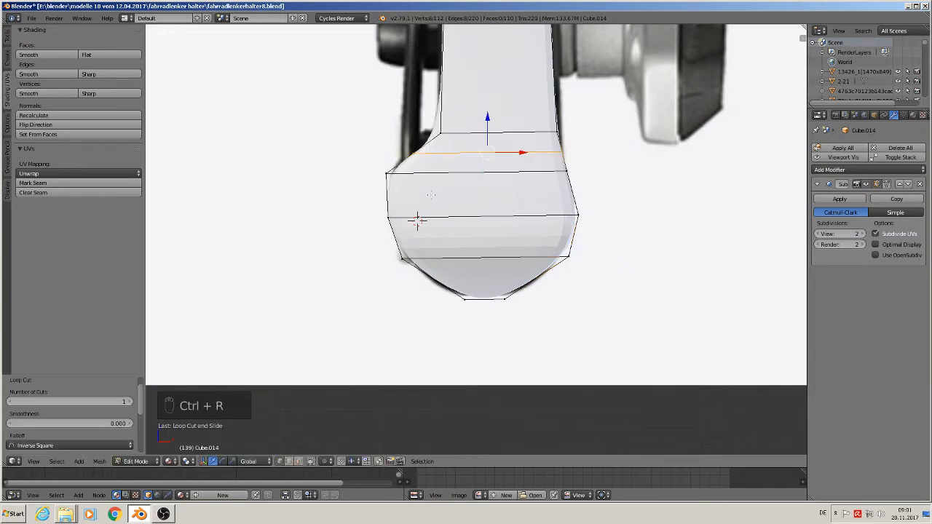
key(ctrl+r)
click(398, 194)
click(398, 194)
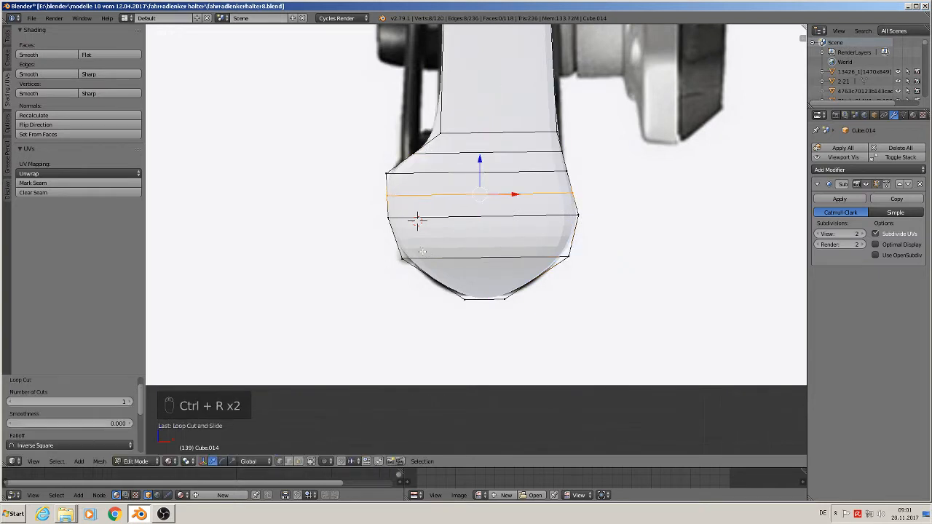
key(ctrl+r)
click(408, 242)
click(408, 242)
key(ctrl+r)
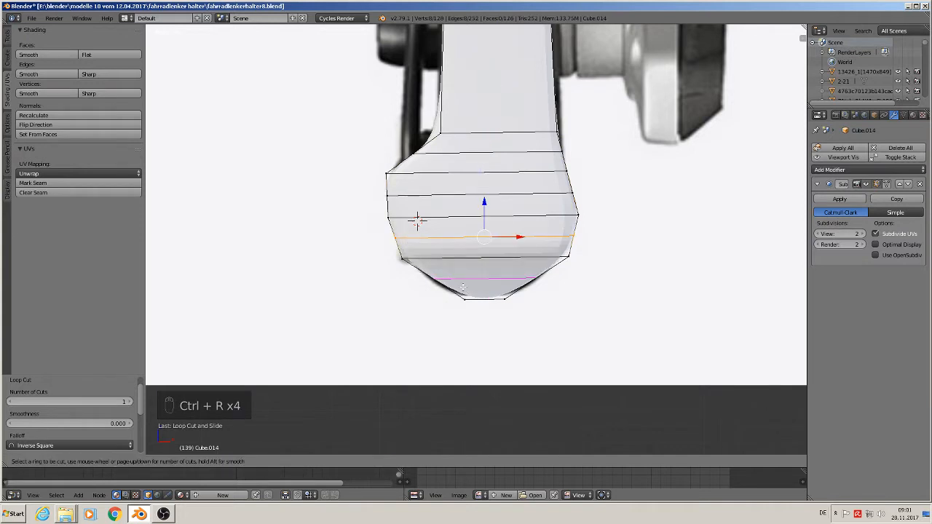
click(468, 286)
click(469, 286)
key(a)
Move the outer-side vertices of the topmost new loop about 0.0085 outward along X.
scroll(364, 194, up, 2)
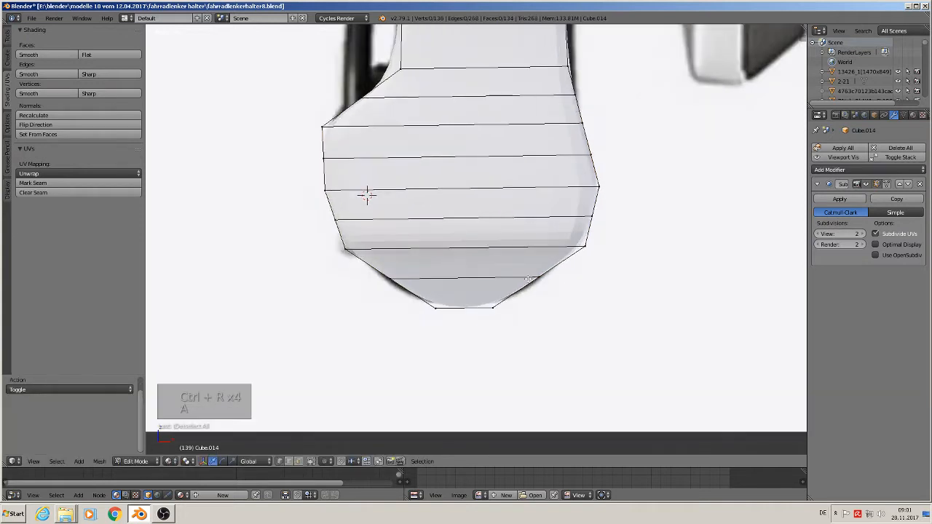
key(a)
key(a)
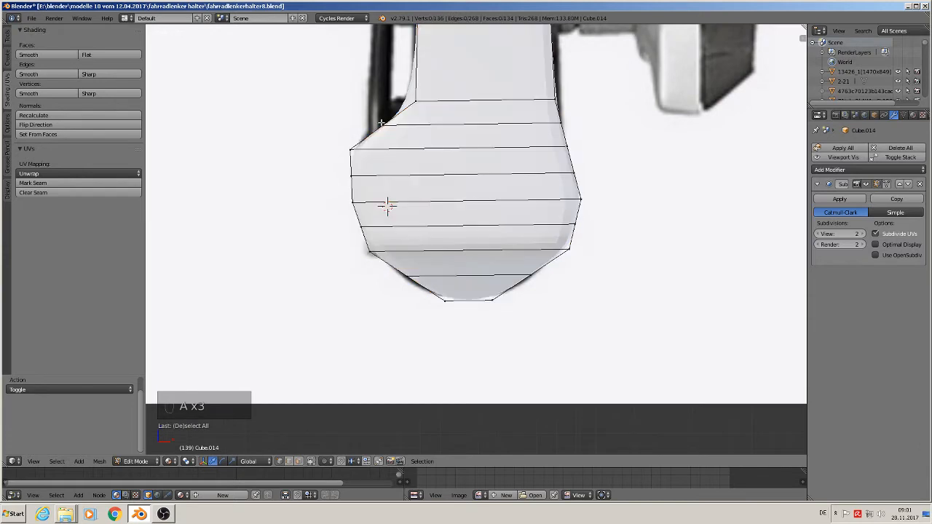
key(c)
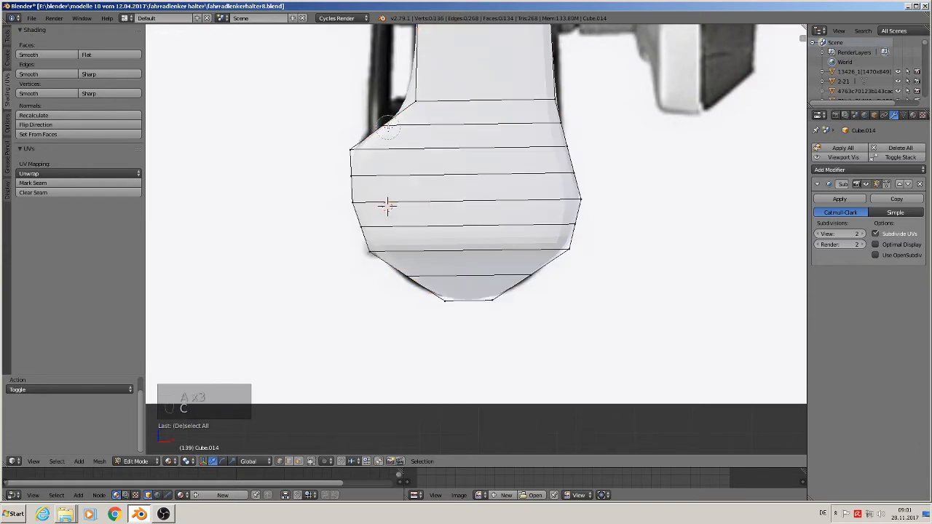
click(384, 125)
key(g)
key(x)
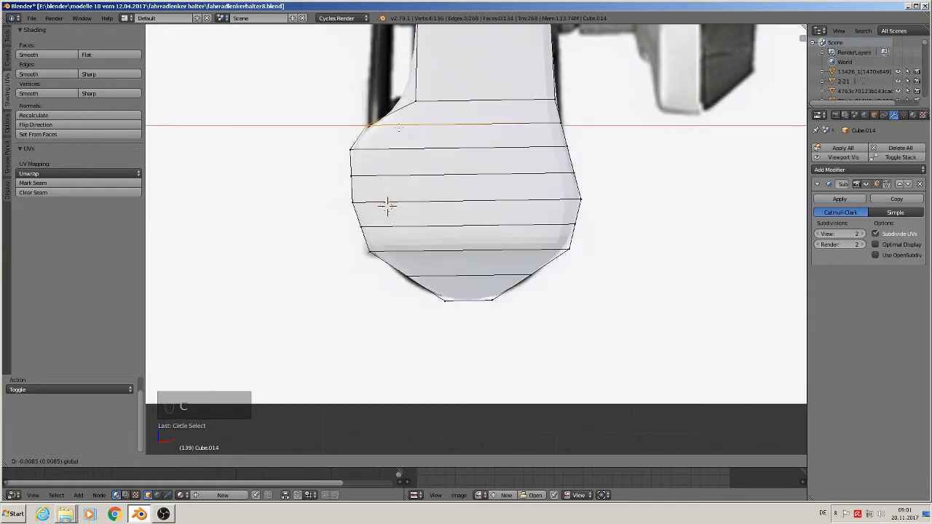
click(388, 206)
key(a)
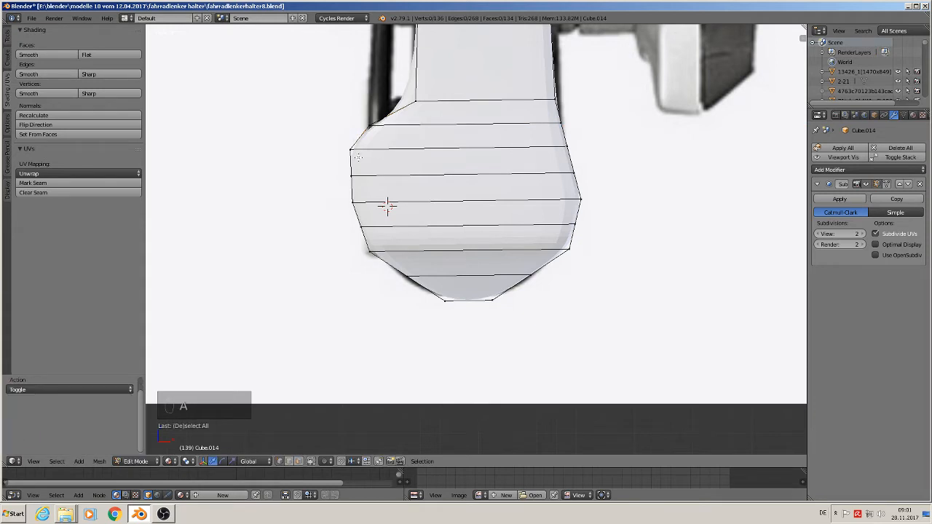
Move the outer-side vertices of the bulge's original upper ring about 0.003 inward along X to round off the corner.
key(c)
click(346, 150)
key(g)
key(x)
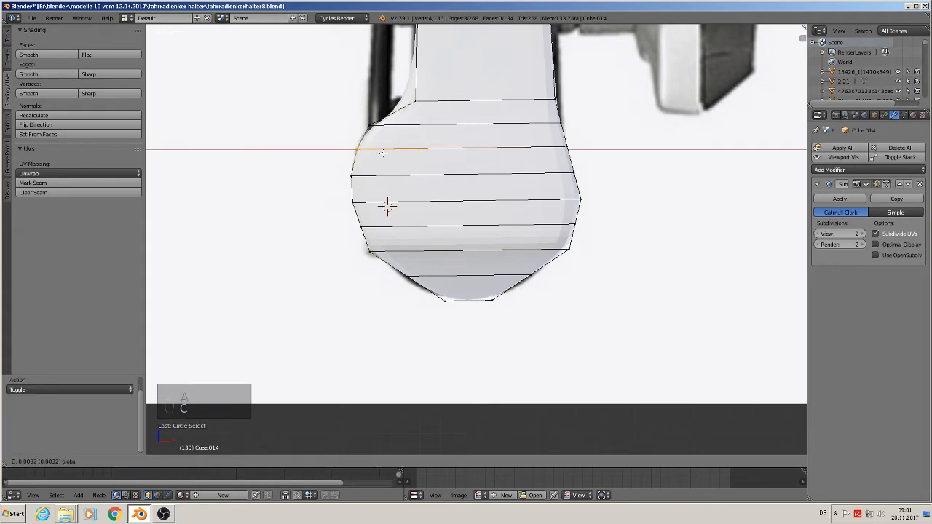
click(385, 154)
key(a)
Move the outer-side vertices of the topmost new loop 0.003 back inward along X to follow the reference curve.
key(c)
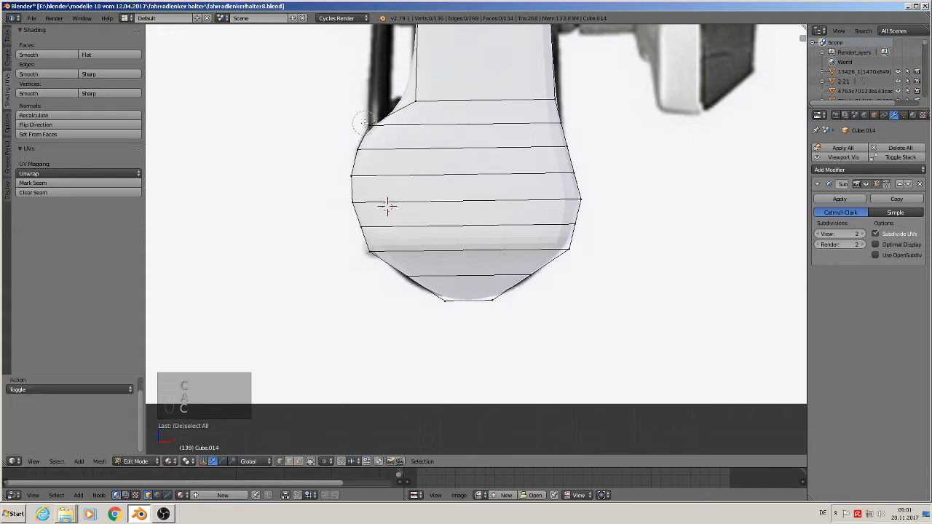
click(369, 126)
right_click(370, 126)
key(g)
key(x)
click(387, 206)
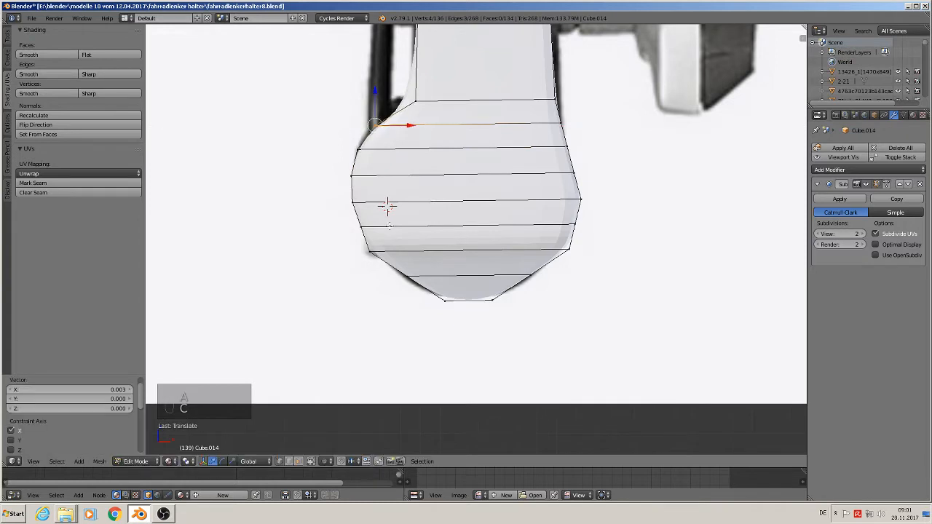
Move the outer-side vertices of the bulge's original lower ring about 0.002 inward along X.
key(a)
key(c)
click(369, 251)
right_click(369, 251)
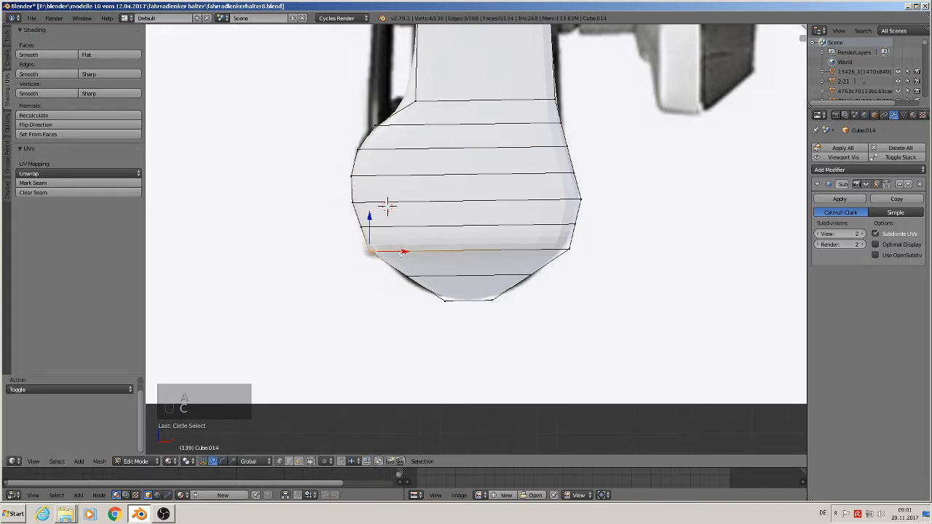
key(g)
key(x)
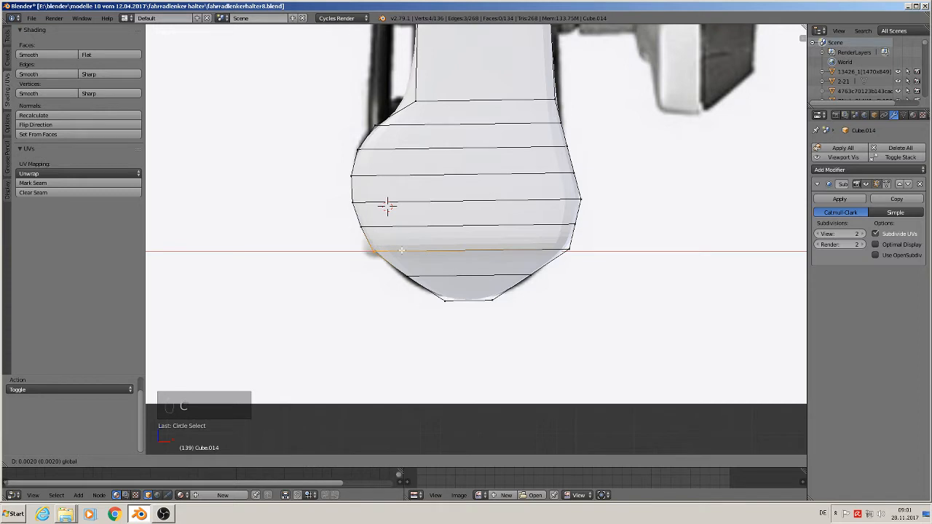
Move the outer-side vertices of the lowest new loop about 0.008 outward along X to meet the reference edge.
right_click(386, 207)
key(g)
key(x)
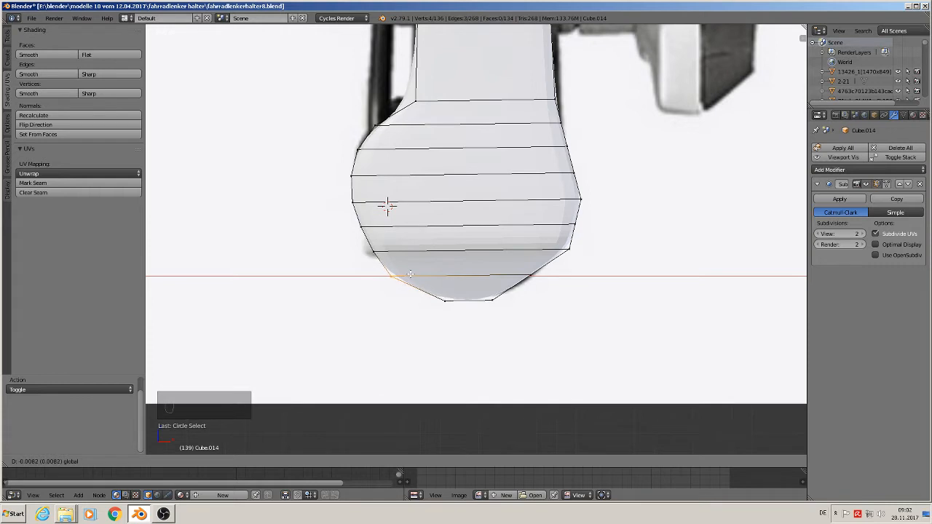
drag(411, 274, 410, 274)
Move the inner-side vertices of the lowest new loop outward and slightly down to round that lower corner.
key(a)
key(c)
click(532, 275)
right_click(533, 275)
drag(556, 276, 539, 251)
Move the outer-side vertices of the lowest new loop about 0.002 down and slightly inward, and check the smoothed outline.
key(a)
key(c)
click(392, 276)
right_click(392, 277)
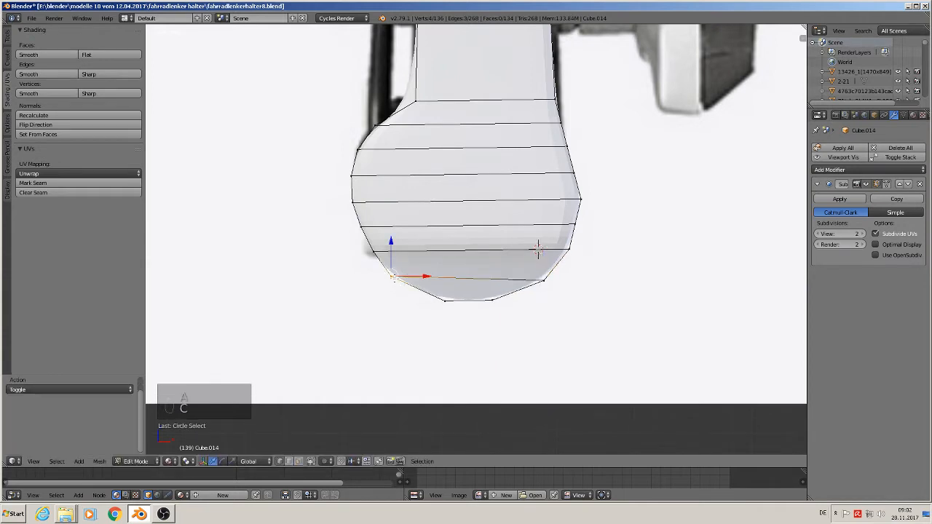
key(g)
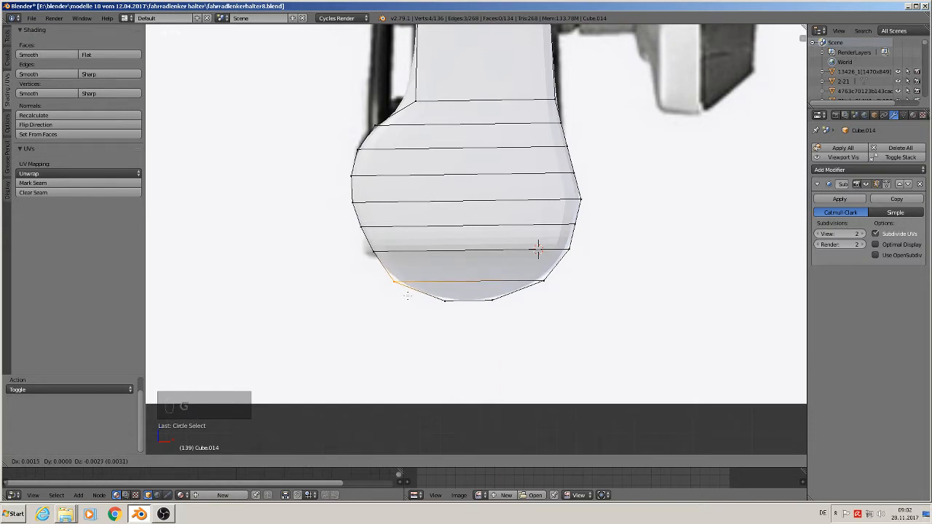
click(406, 295)
key(Tab)
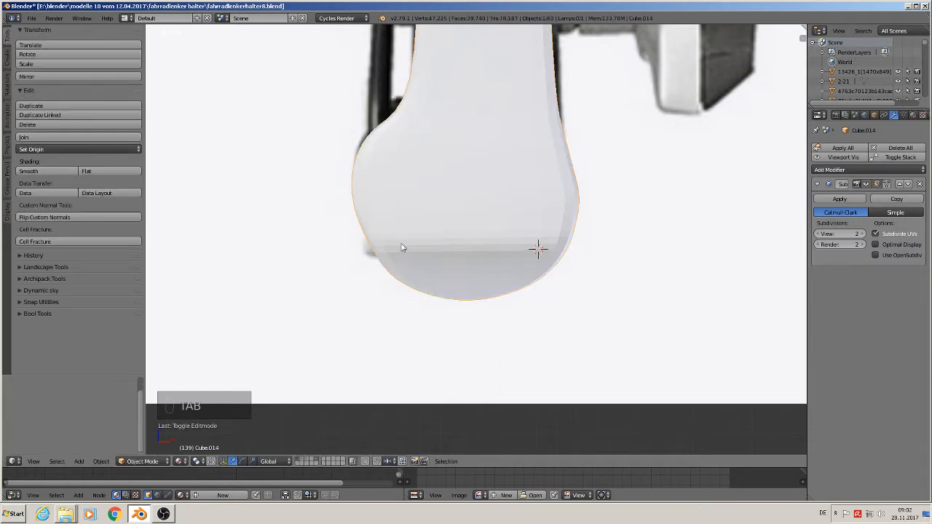
key(Tab)
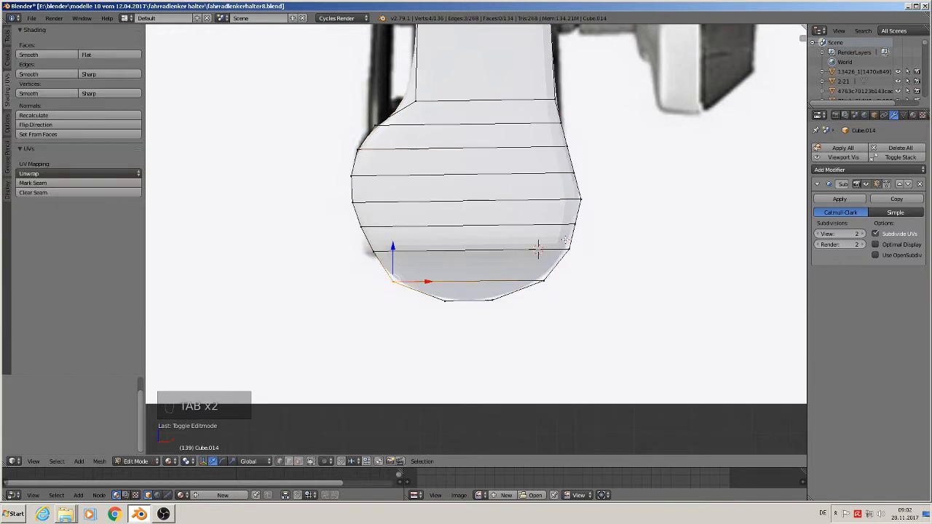
Move the inner-side vertices of the bulge's widest ring slightly inward along X to soften the corner.
alt+click(583, 202)
key(a)
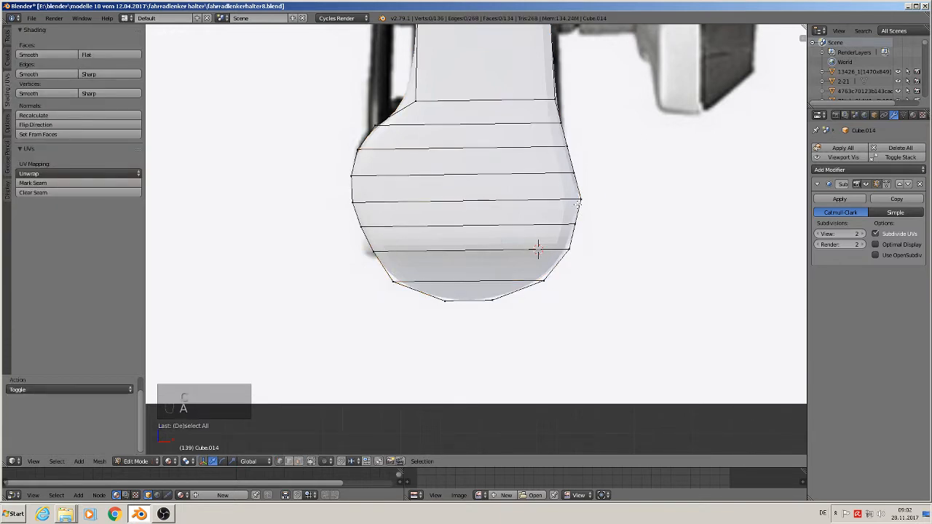
key(c)
click(581, 200)
right_click(582, 200)
drag(603, 199, 598, 199)
Move the inner-side vertices of the bulge's original upper ring slightly inward to follow the reference.
key(a)
key(c)
click(569, 148)
right_click(569, 148)
drag(600, 148, 598, 149)
Move the inner-side vertices of the topmost new loop slightly inward and check the smoothed outline against the reference.
key(a)
key(c)
key(c)
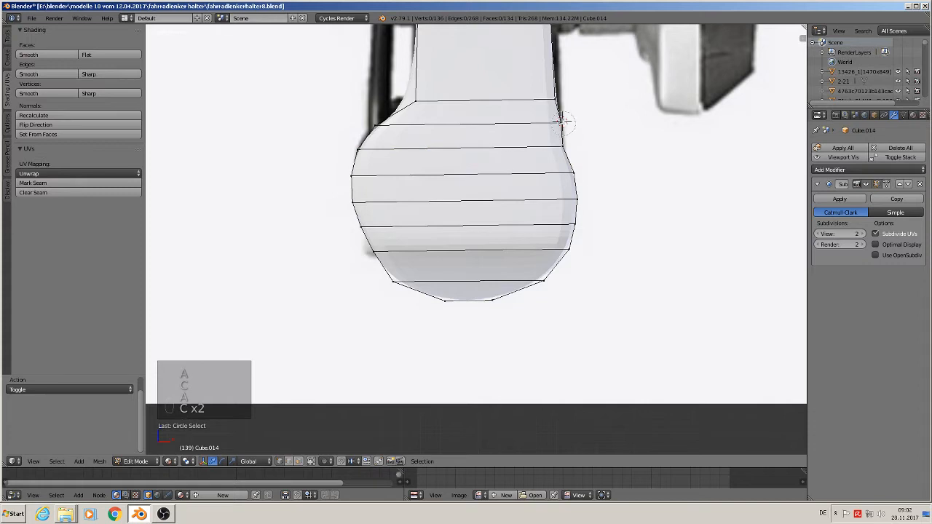
click(564, 122)
right_click(565, 123)
drag(588, 125, 585, 128)
key(Tab)
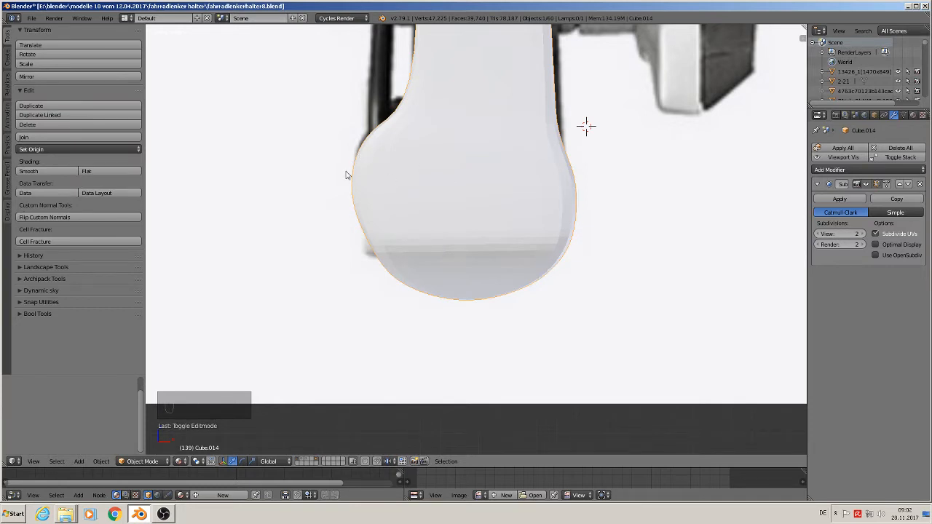
key(Tab)
Move the outer-side vertices of the bulge's original lower ring back outward along X to the reference edge.
key(a)
key(a)
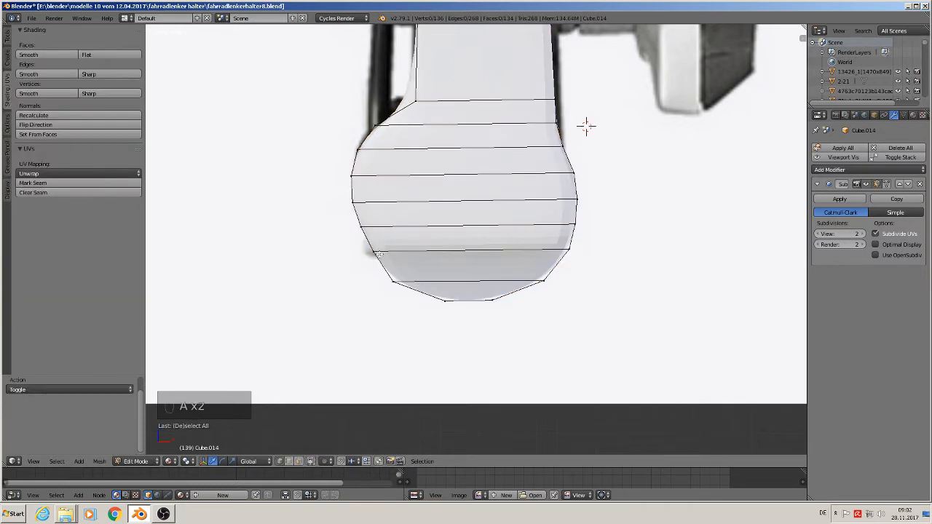
key(c)
click(374, 254)
right_click(376, 253)
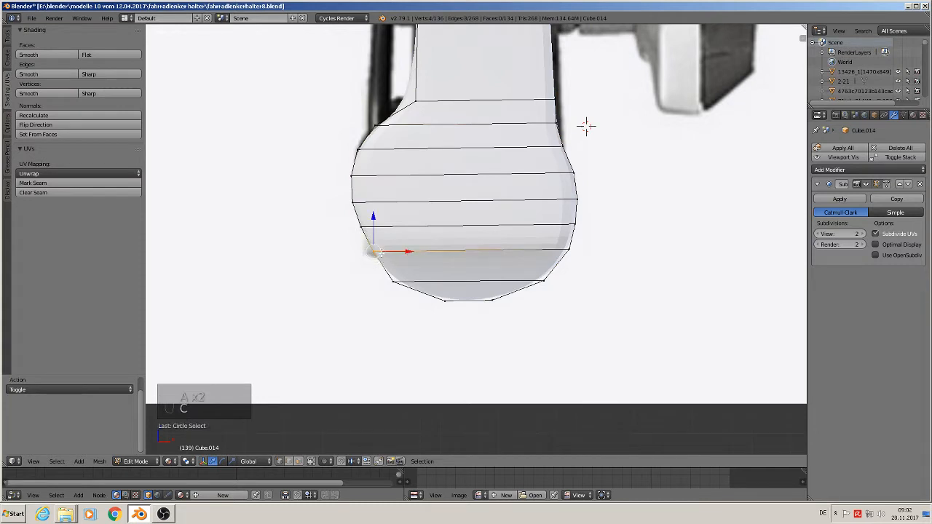
drag(400, 252, 377, 228)
Move the outer-side vertices of the new loop just below the widest ring 0.002 outward along X.
key(a)
key(c)
click(362, 228)
right_click(364, 228)
key(c)
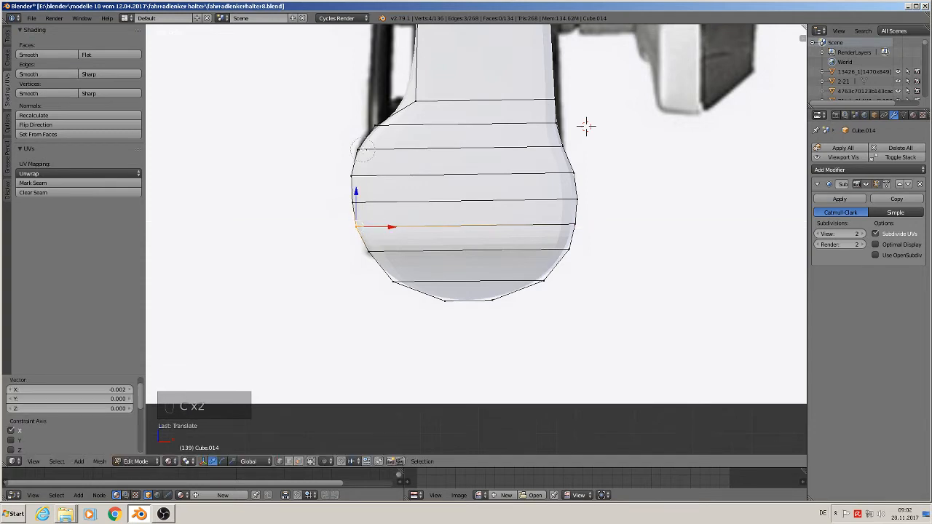
right_click(363, 152)
Fine-tune the outer-side vertices of the new loop just above the widest ring along X.
key(a)
key(c)
click(354, 177)
right_click(354, 177)
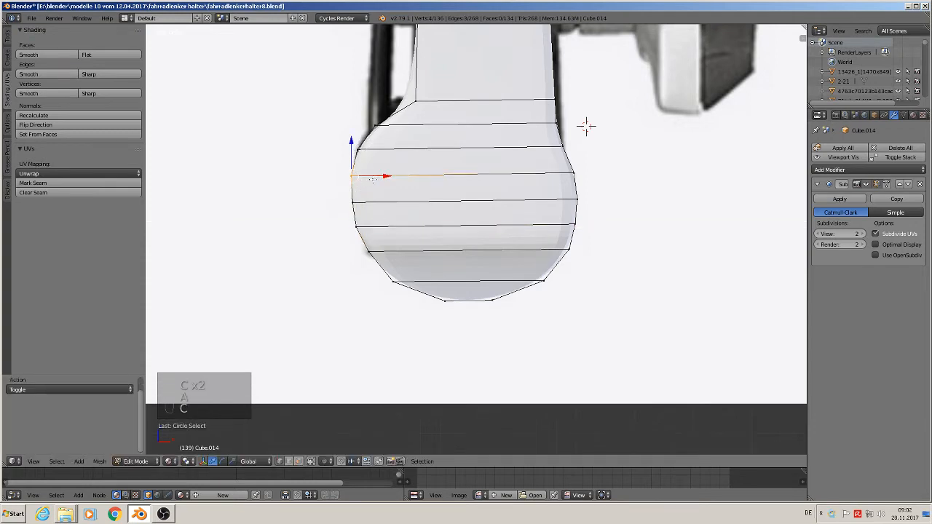
drag(373, 179, 382, 130)
Select the outer-side vertices of the bulge's upper ring and check the smoothed pivot end in object mode.
key(a)
key(c)
click(358, 151)
right_click(358, 152)
key(c)
click(377, 125)
key(Tab)
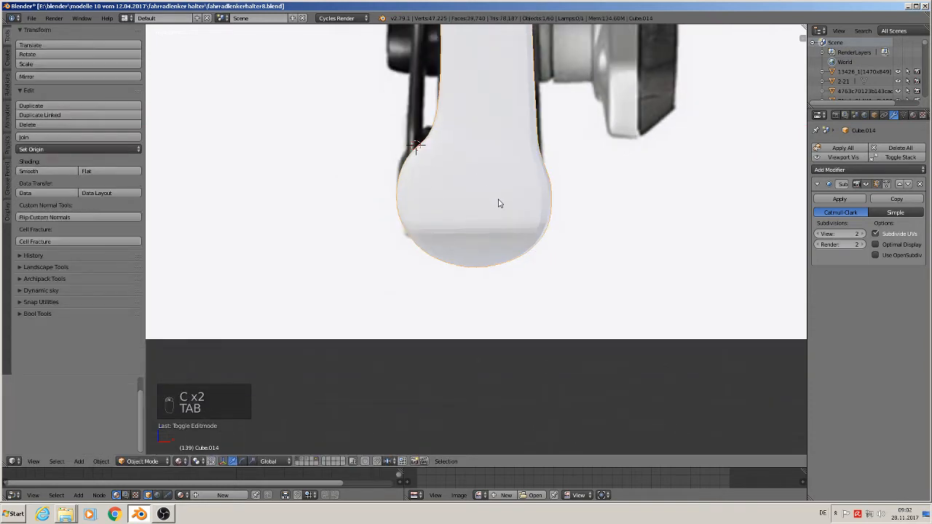
scroll(510, 218, down, 2)
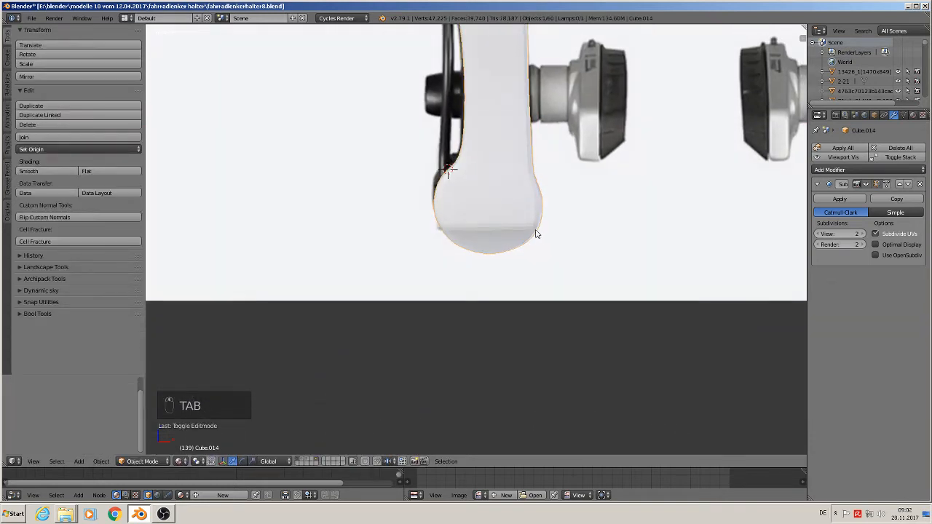
Widen the lowest new loop along Y by a factor of about 1.45 to match the thickness of the rings above.
middle_drag(537, 234, 401, 255)
key(Tab)
alt+right_click(393, 244)
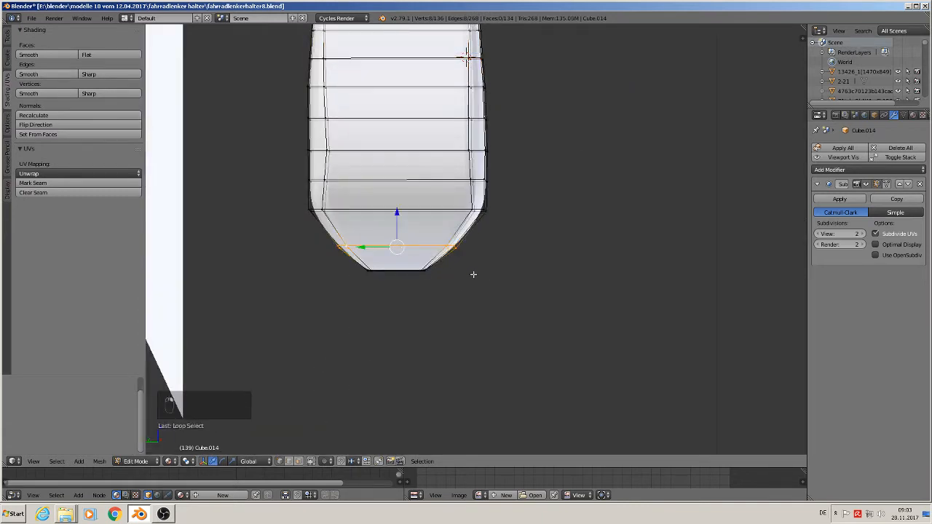
key(s)
key(y)
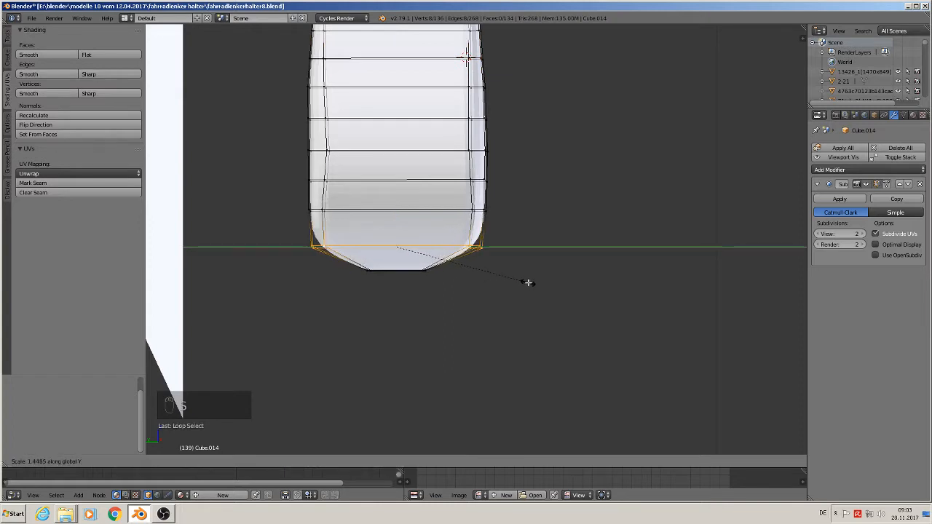
click(527, 284)
key(a)
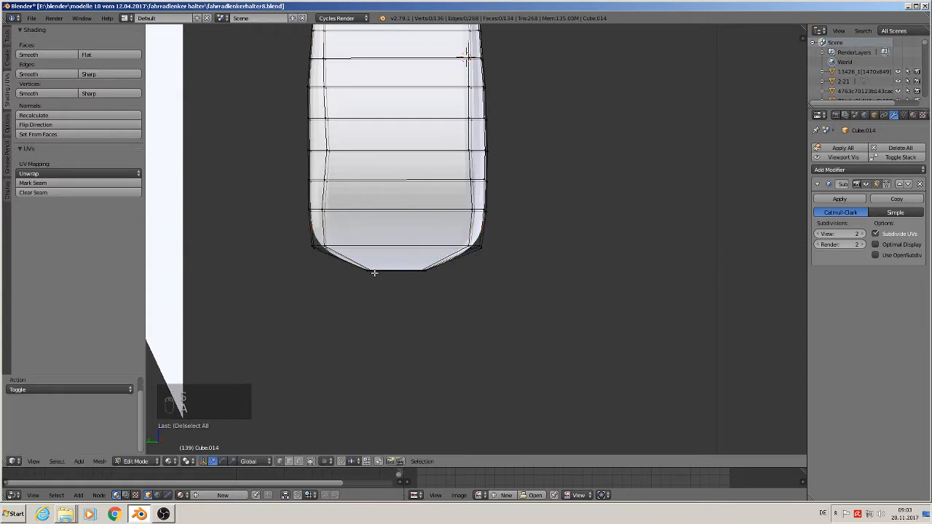
Scale the bottom ring's vertices along Y by 2.877 so the pivot end keeps its full thickness.
key(space)
key(c)
key(c)
drag(358, 271, 445, 276)
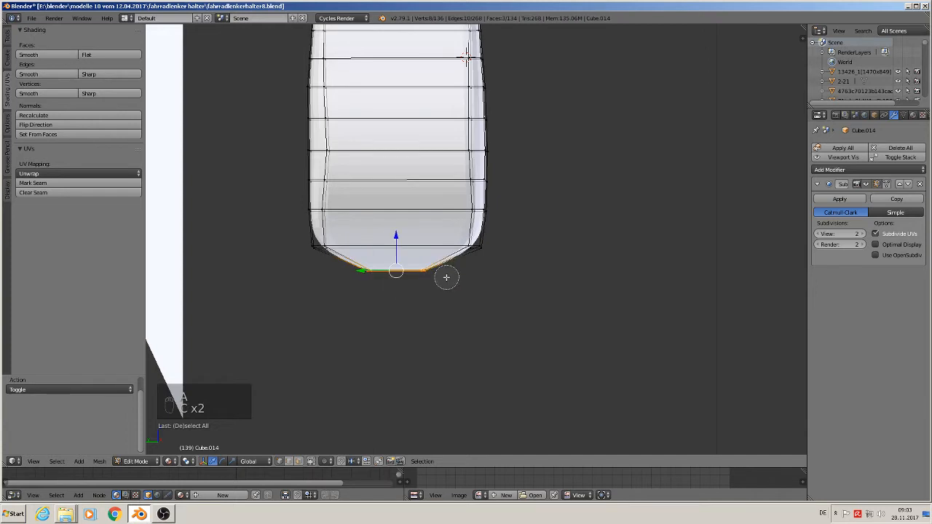
right_click(446, 289)
key(s)
key(y)
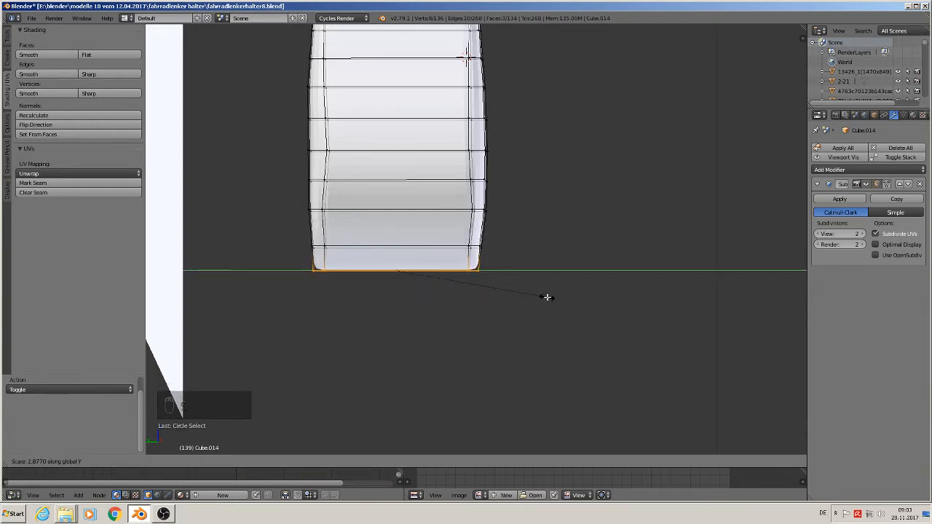
click(548, 297)
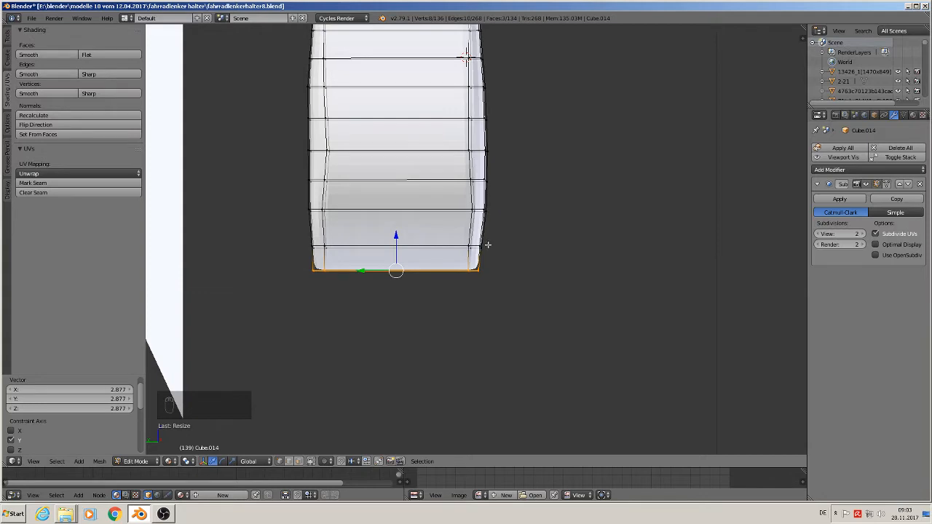
key(a)
Examine the whole smoothed arm in object mode and resume mesh editing with selection limited to visible geometry.
key(Tab)
scroll(520, 251, down, 6)
middle_drag(533, 264, 576, 297)
scroll(448, 265, down, 3)
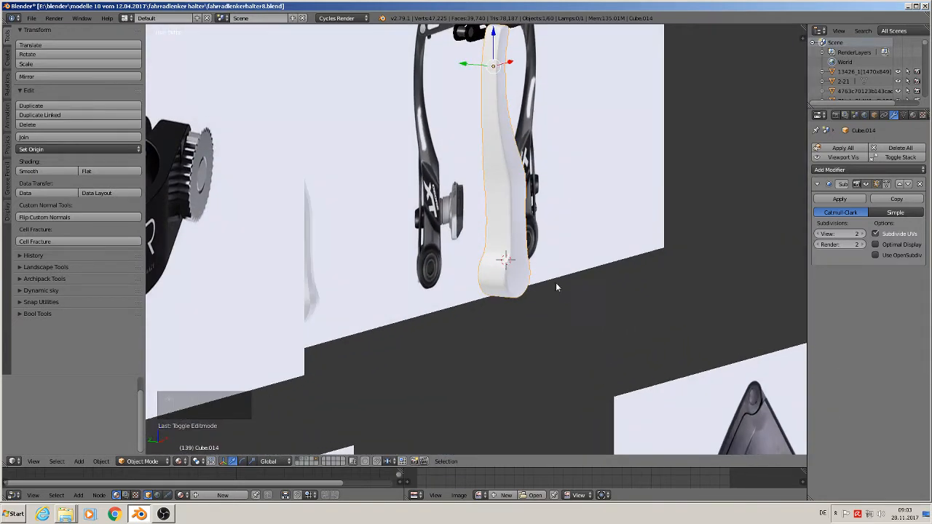
scroll(489, 278, up, 2)
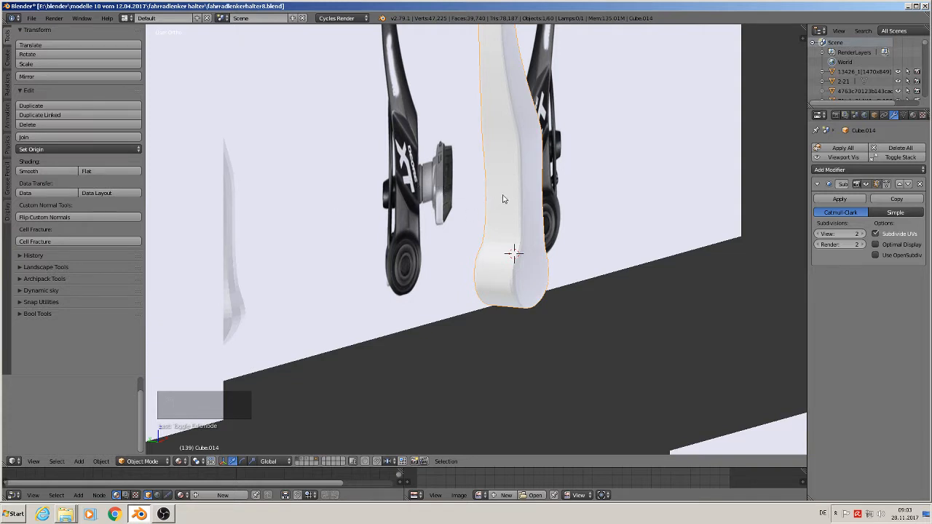
scroll(503, 199, up, 2)
key(Tab)
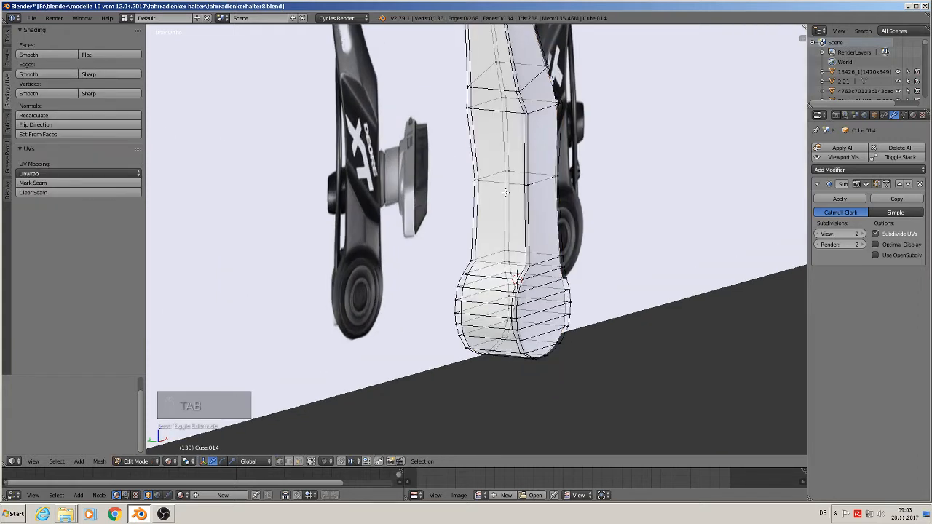
click(311, 462)
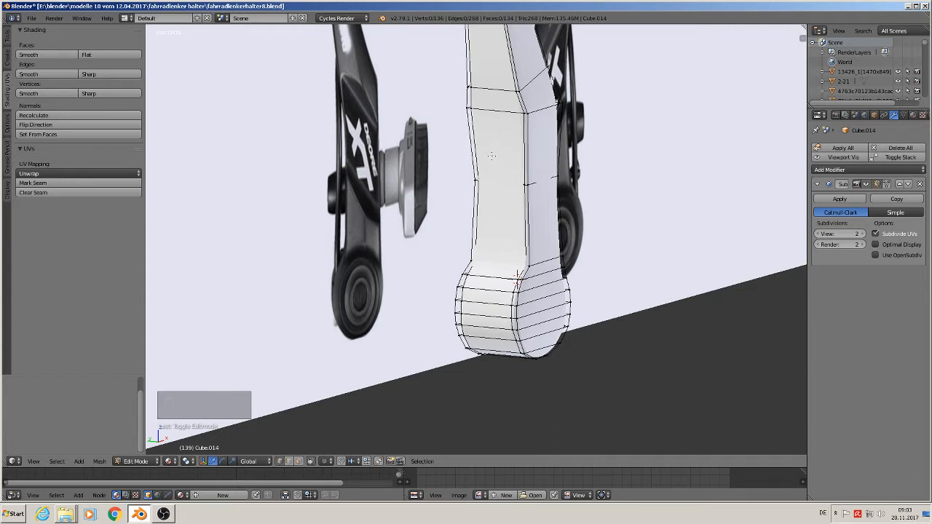
Add two centred crosswise loop cuts to the lower shaft, one directly above and one directly below its middle ring.
key(ctrl+r)
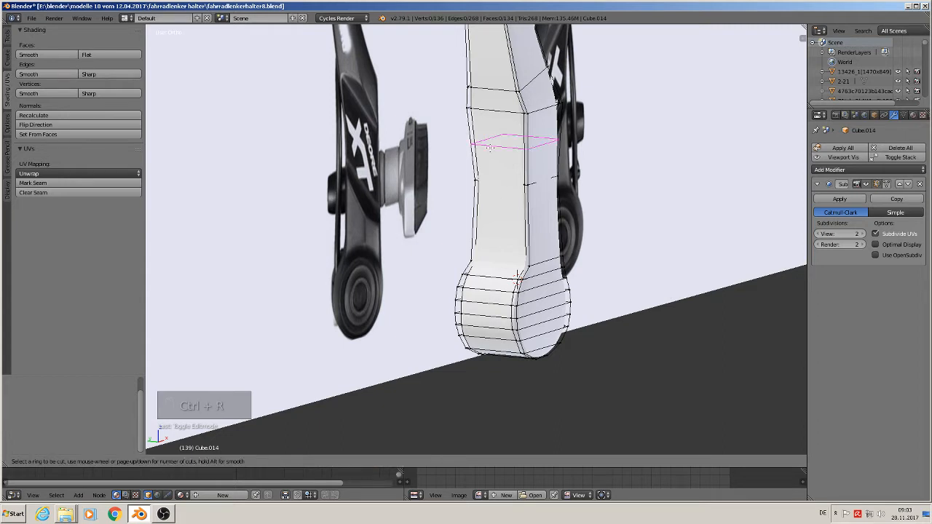
click(491, 148)
right_click(491, 149)
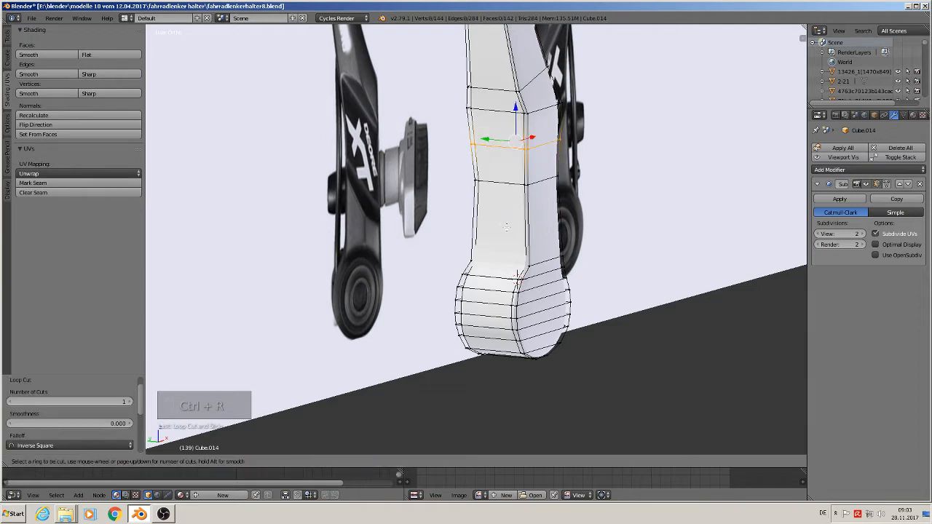
click(515, 223)
right_click(515, 223)
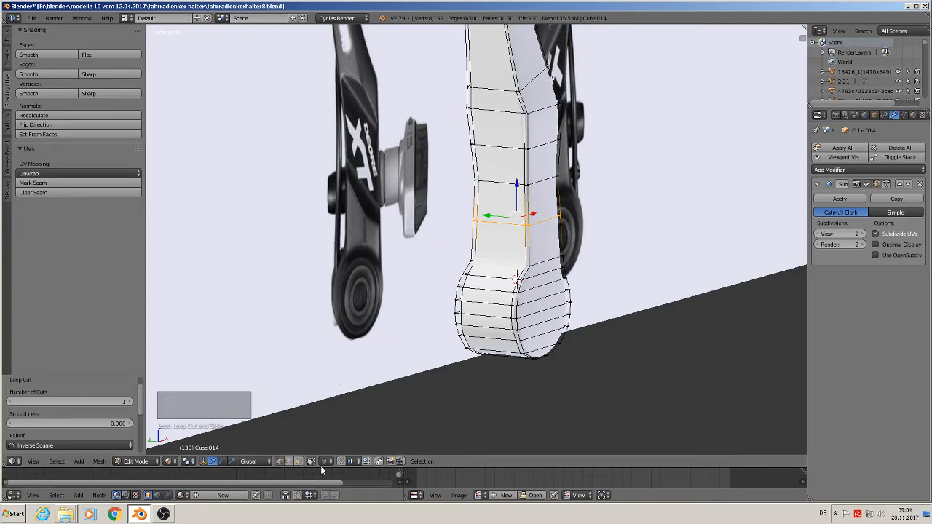
Extrude the two outer narrow-side faces around the shaft's middle ring in place and scale them to 0.683.
click(299, 462)
right_click(513, 168)
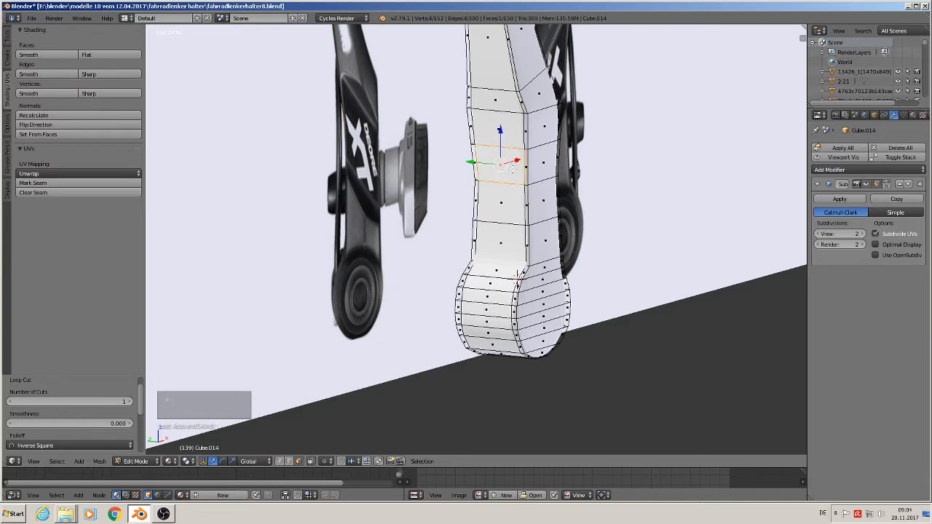
shift+right_click(513, 207)
key(e)
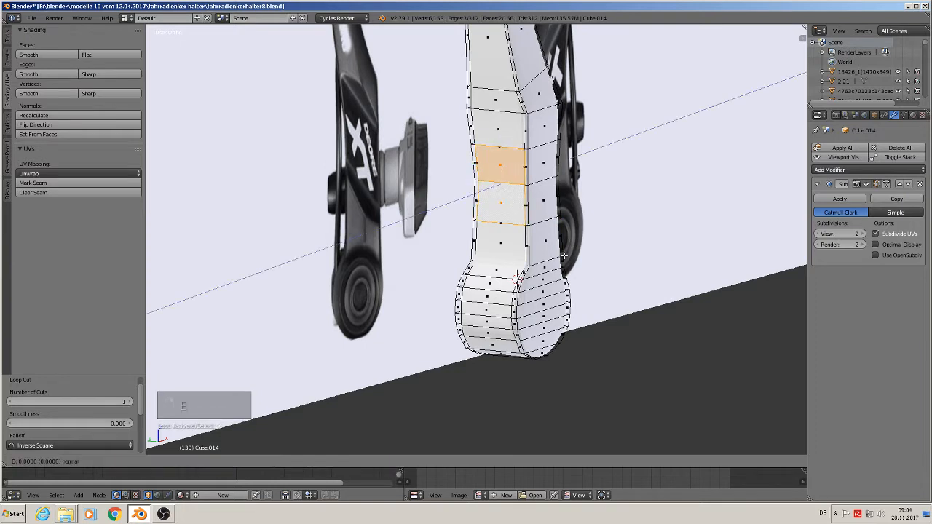
key(s)
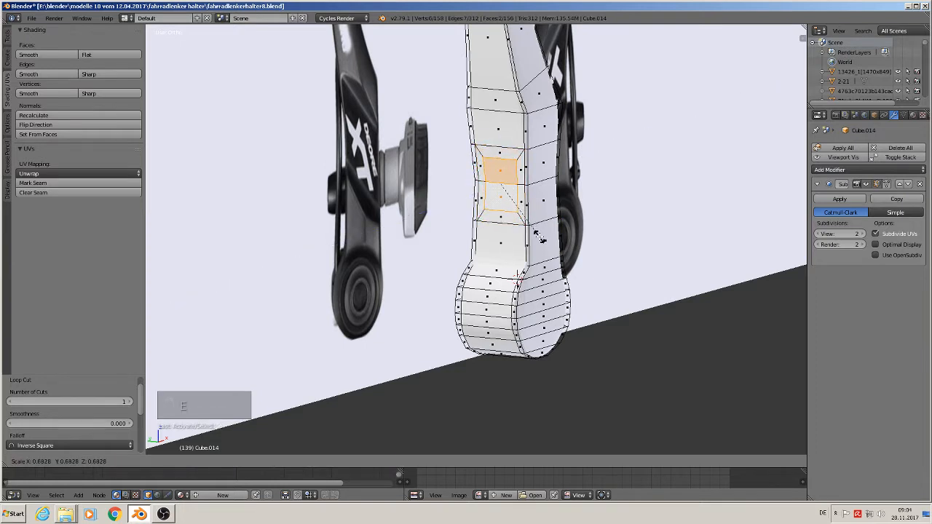
click(522, 234)
Push the two inset faces about 0.02 into the shaft along X to form a recess, and check it smoothed.
middle_drag(522, 233, 532, 162)
key(g)
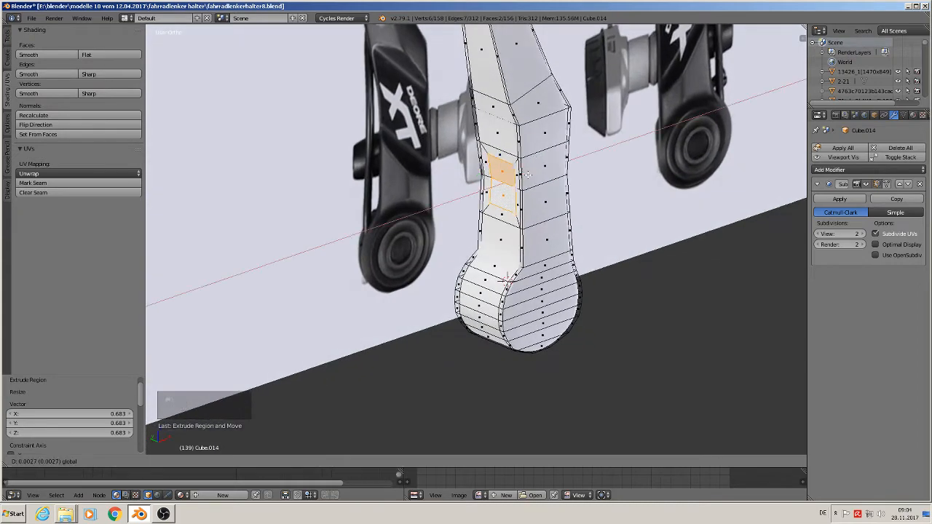
key(x)
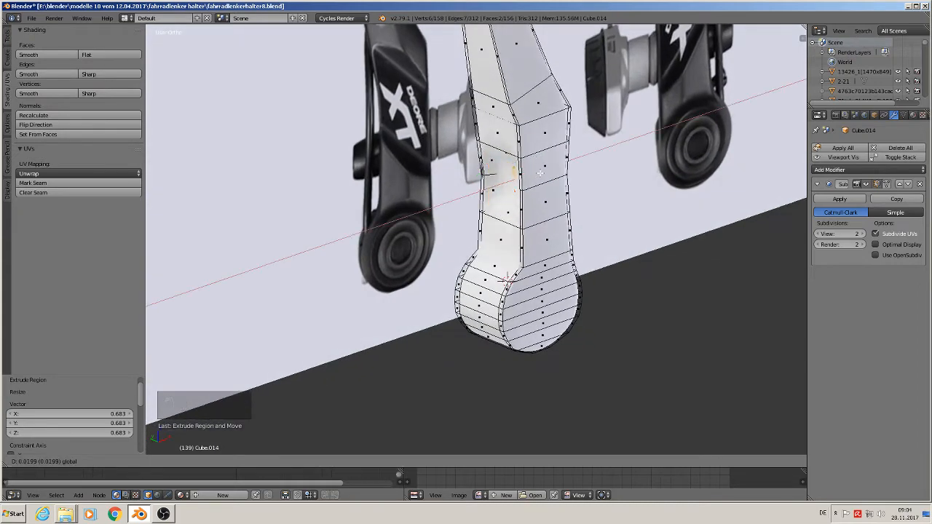
click(539, 172)
key(Tab)
middle_drag(537, 204, 534, 182)
key(Tab)
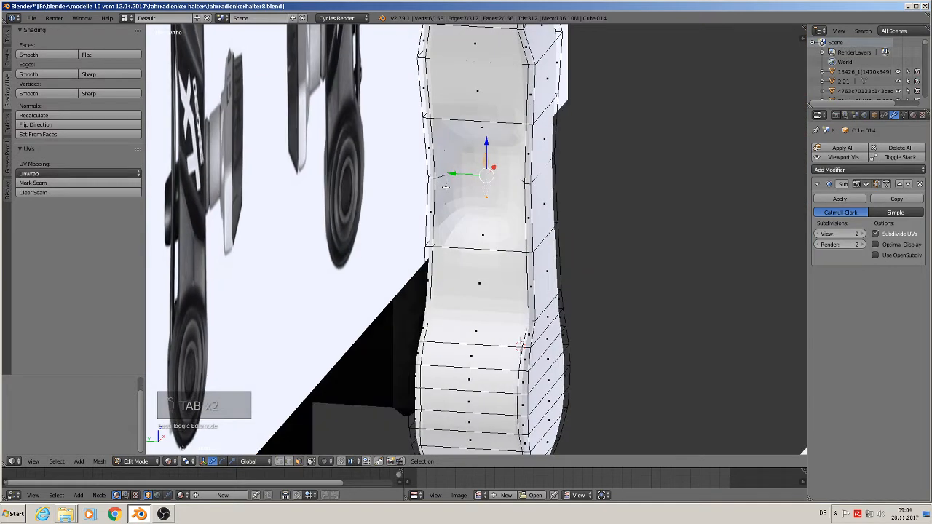
Add two crosswise loop cuts around the shaft recess, sliding one to its lower edge and one to its upper edge.
key(ctrl+r)
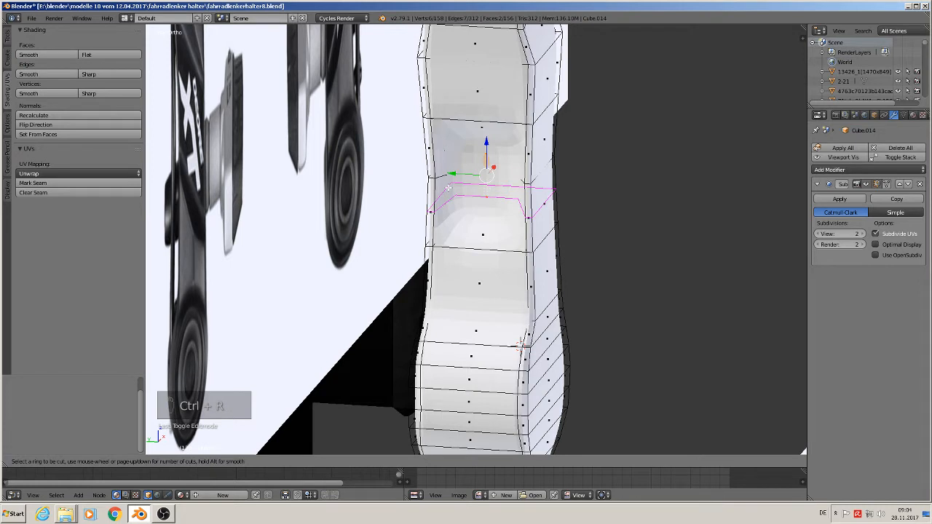
click(449, 188)
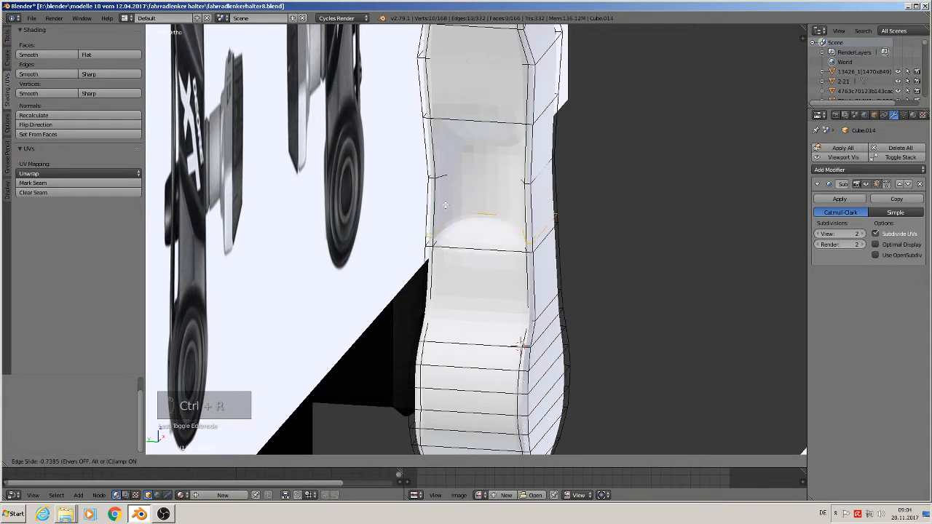
click(459, 177)
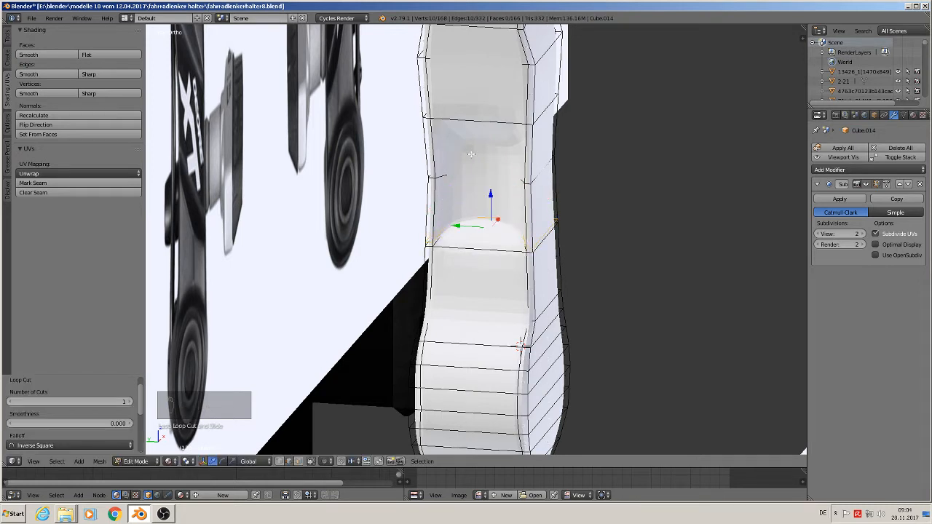
key(ctrl+r)
click(474, 150)
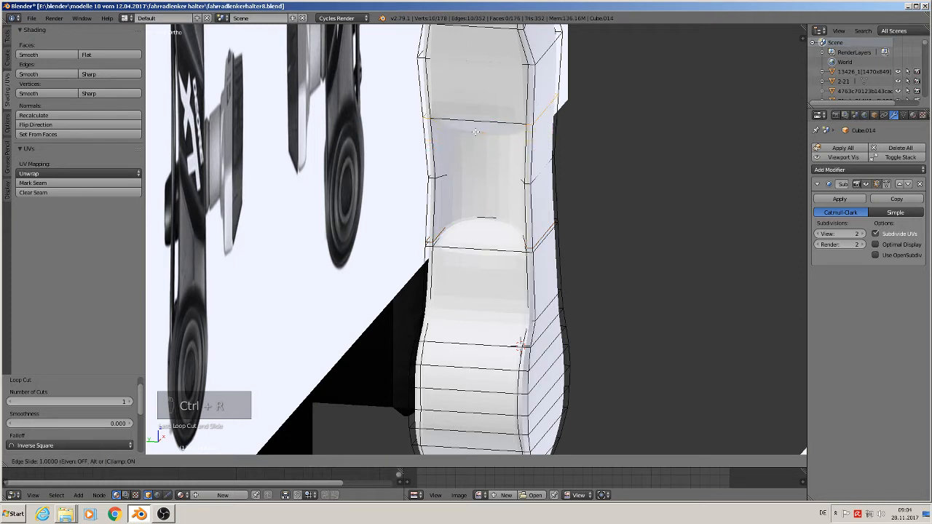
click(474, 135)
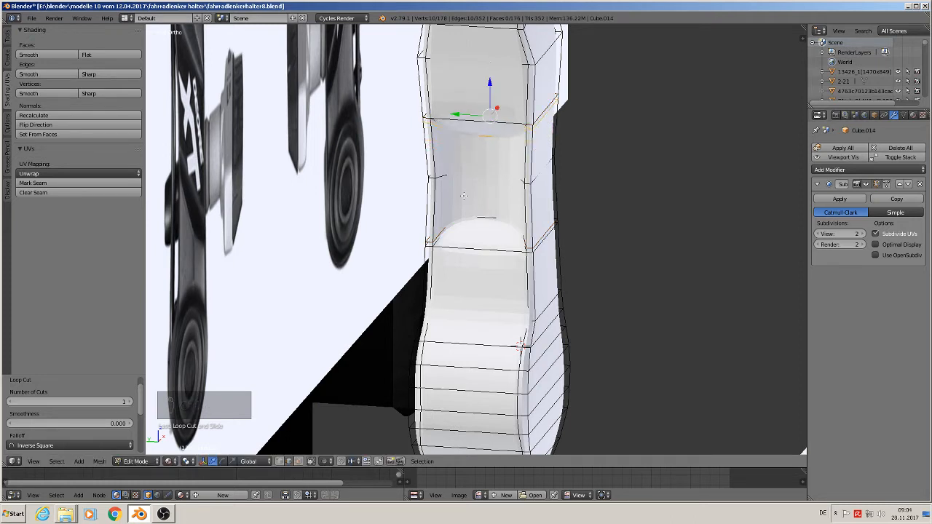
Add lengthwise loop cuts close to the recess's two side edges and check the smoothed arm in object mode.
key(ctrl+r)
click(469, 196)
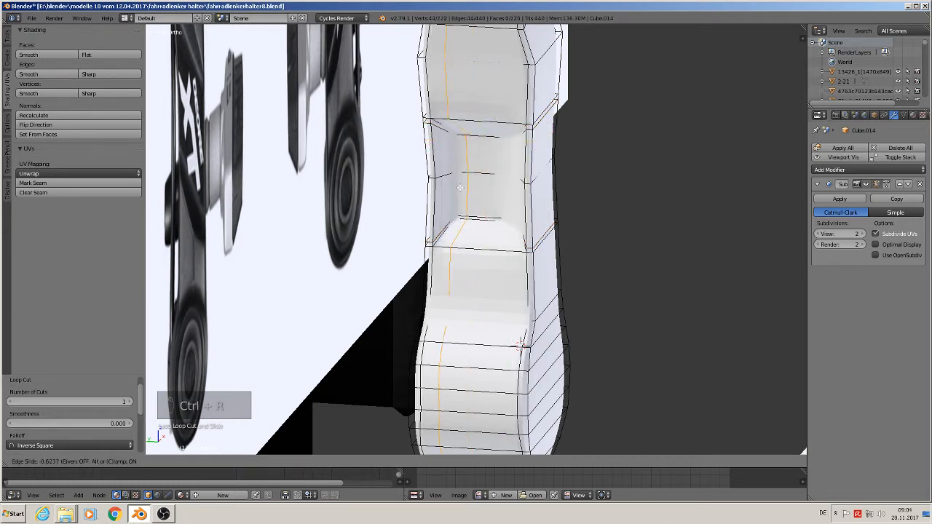
click(456, 186)
key(ctrl+r)
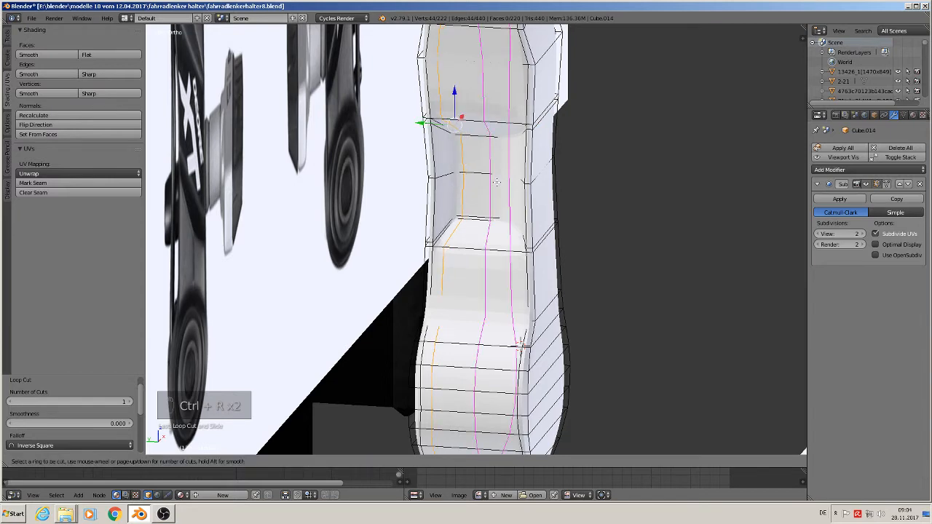
right_click(496, 182)
key(Tab)
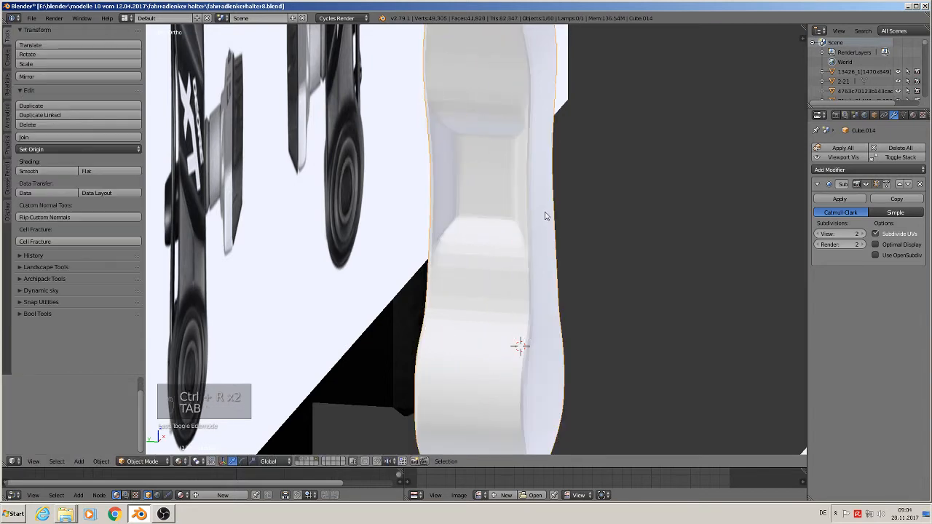
Apply smooth shading to the brake arm.
middle_drag(545, 216, 545, 276)
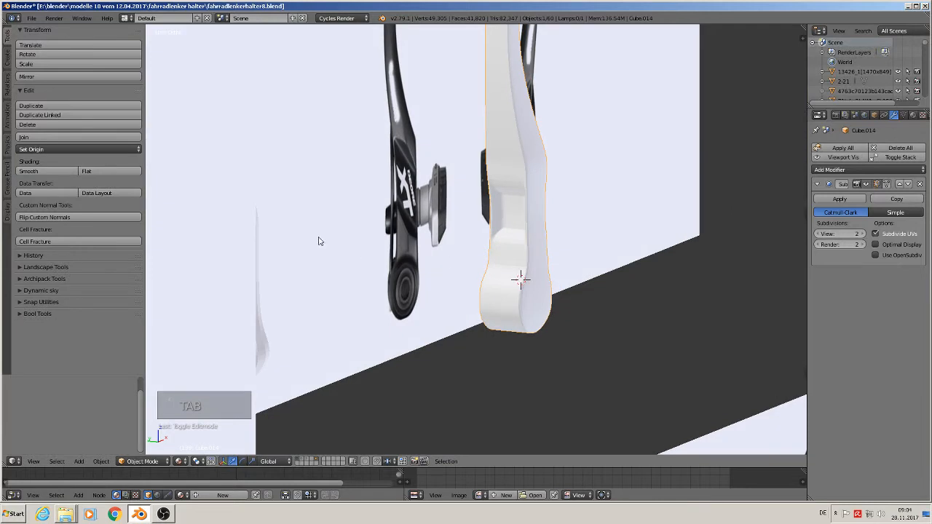
right_click(505, 165)
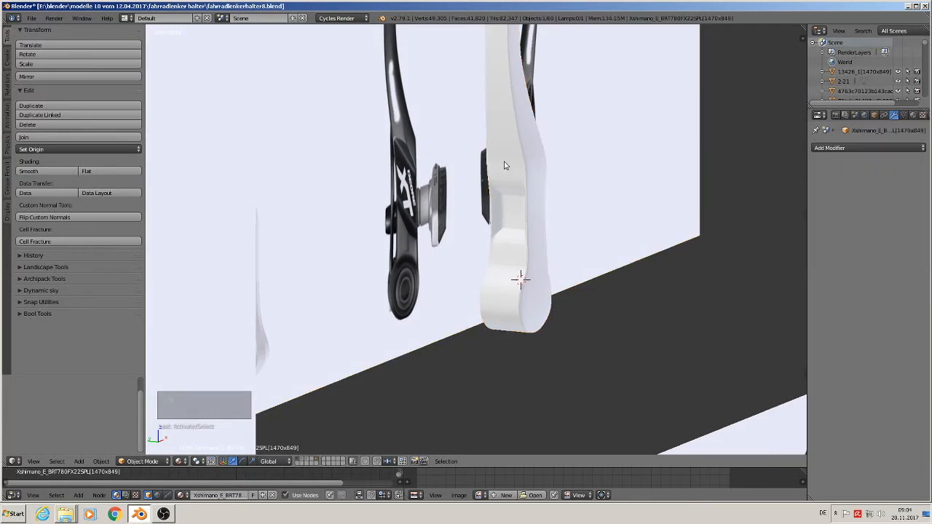
click(46, 171)
scroll(522, 242, up, 2)
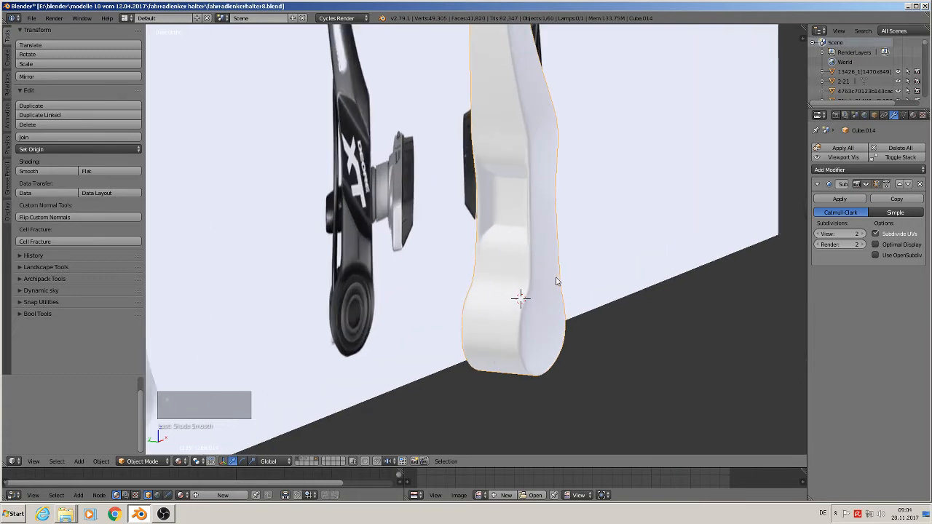
In the front orthographic view, move the spare arm copy beside the V-brake reference to layer 2.
middle_drag(555, 282, 428, 273)
key(KP_5)
scroll(437, 271, down, 3)
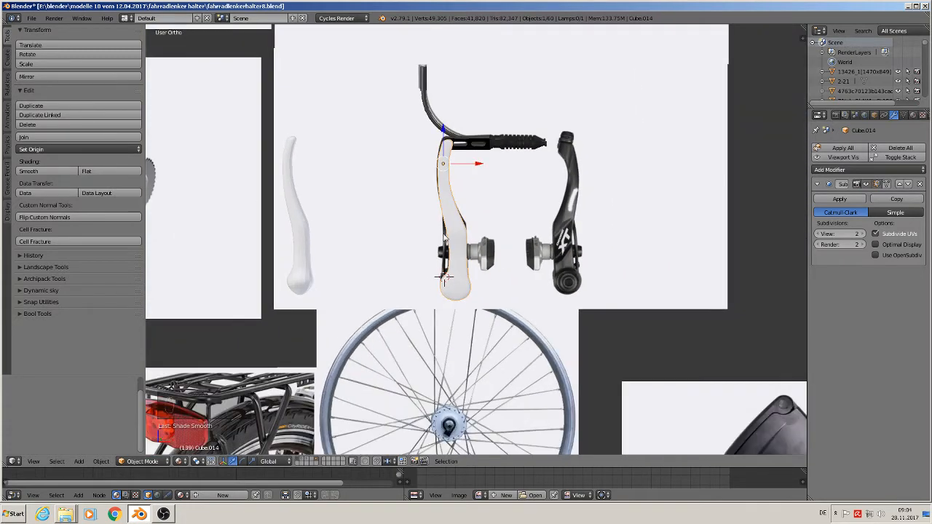
key(KP_1)
right_click(302, 246)
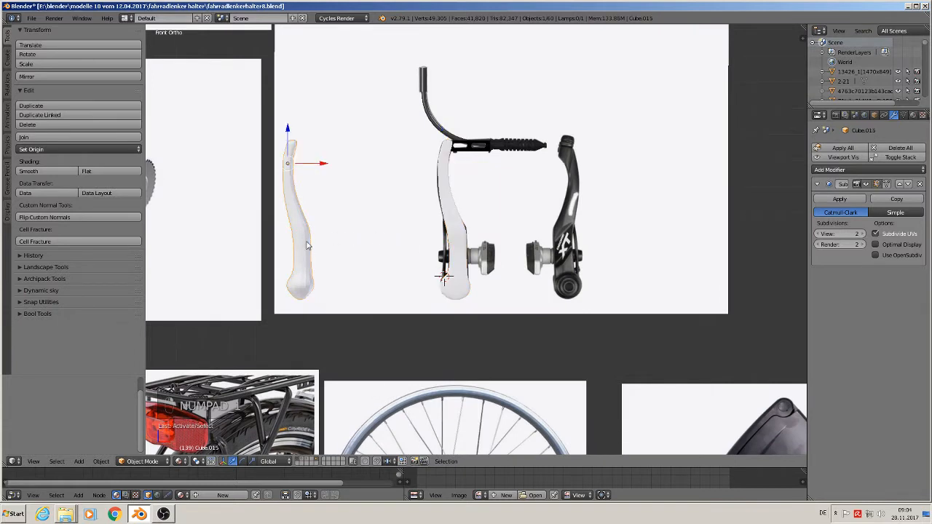
key(m)
click(393, 263)
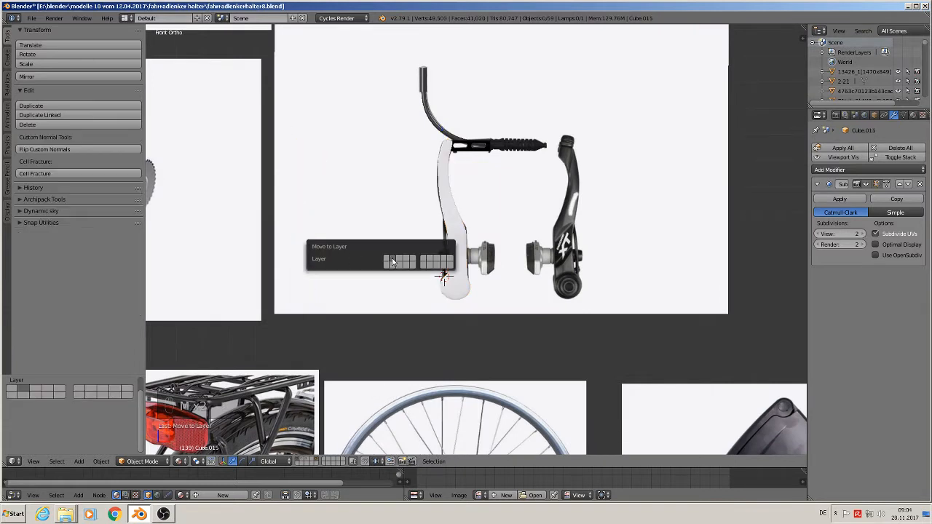
Move the brake arm about 0.085 along Y so it lines up with the fork-shaped noodle bracket.
right_click(459, 261)
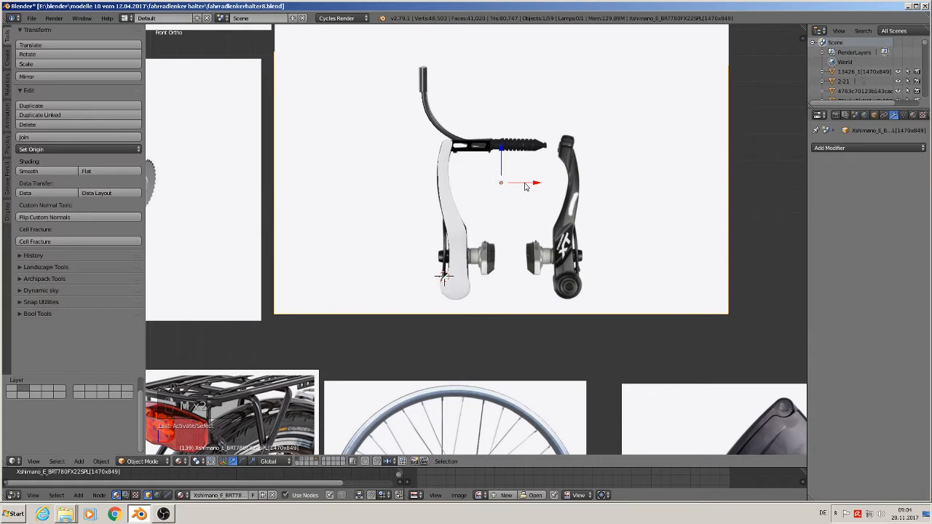
right_click(467, 181)
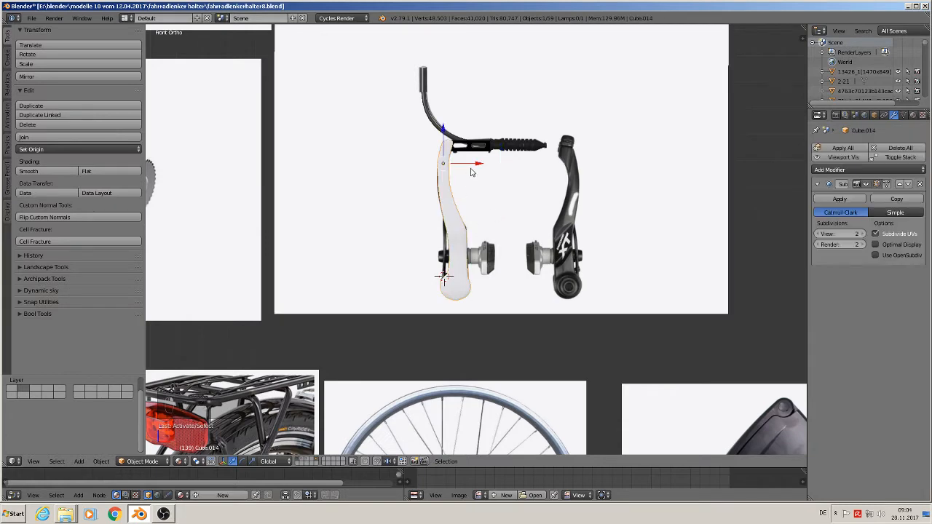
middle_drag(463, 214, 400, 169)
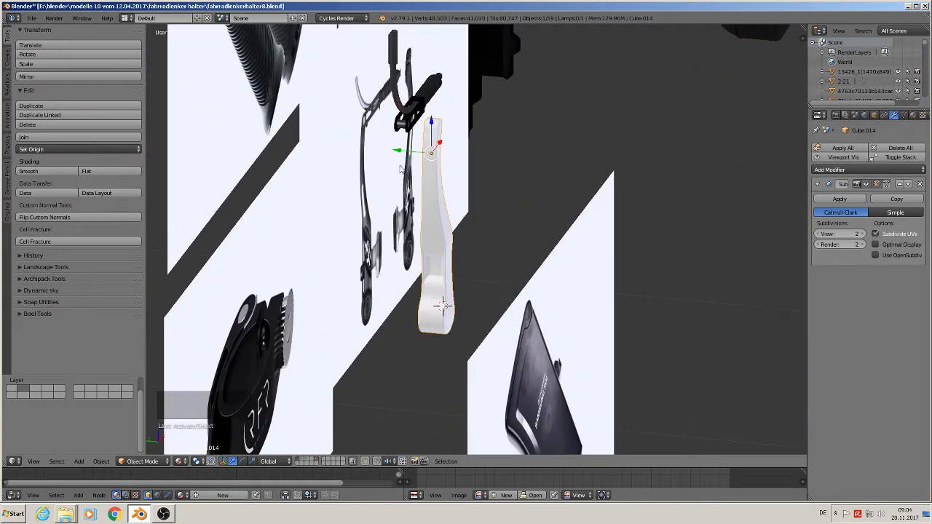
key(g)
key(y)
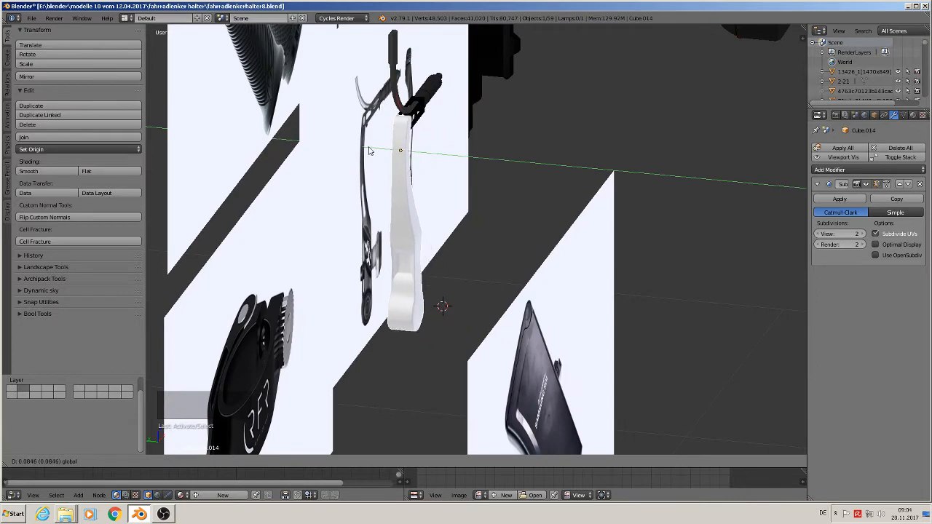
click(373, 147)
Narrow the arm to fit between the bracket's plates by scaling it along Y to 0.735 and by a further 0.906.
scroll(293, 258, up, 5)
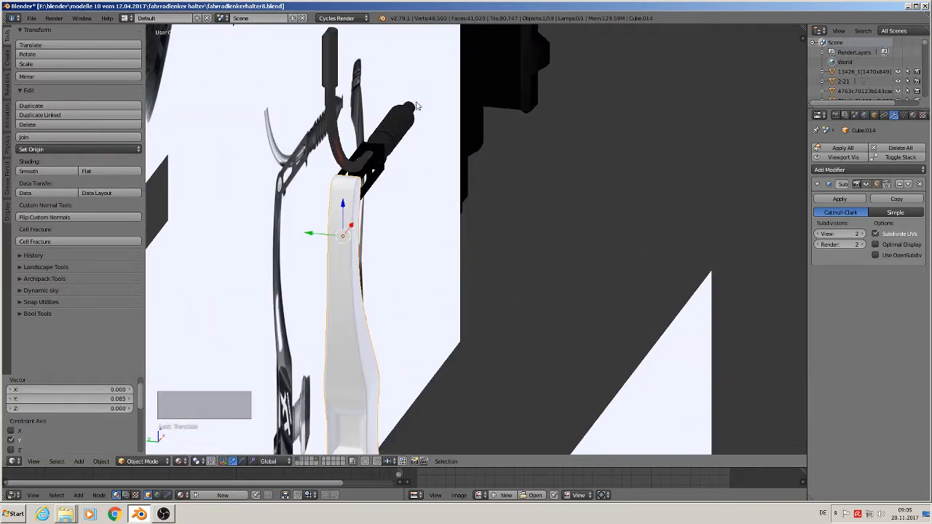
shift+middle_drag(292, 259, 406, 172)
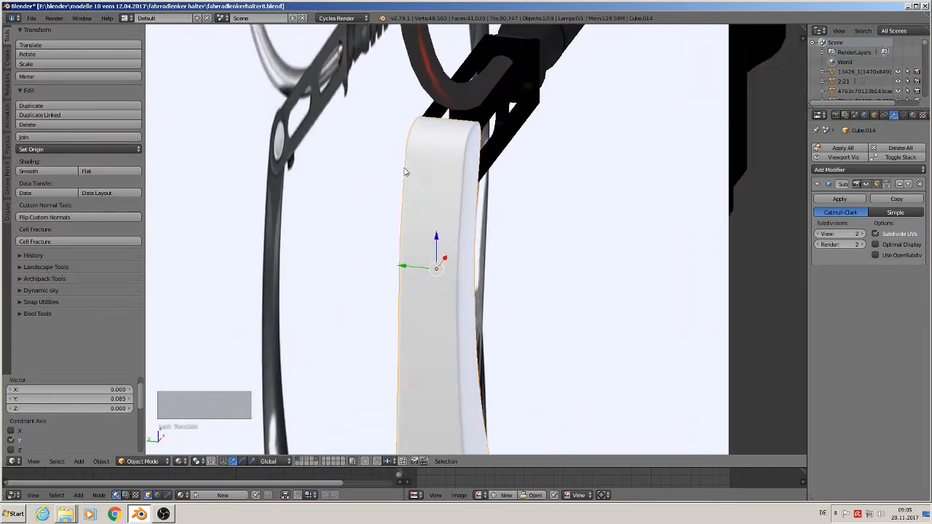
key(s)
key(y)
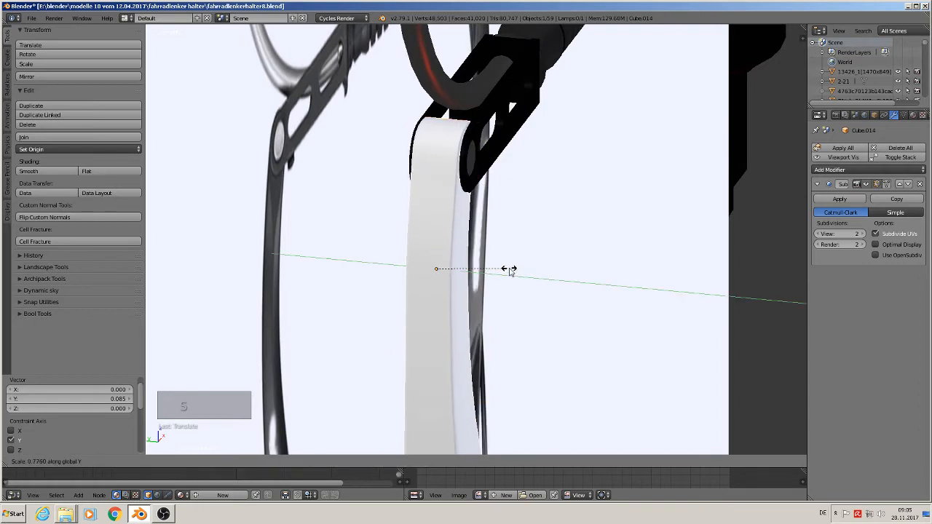
click(508, 270)
key(KP_5)
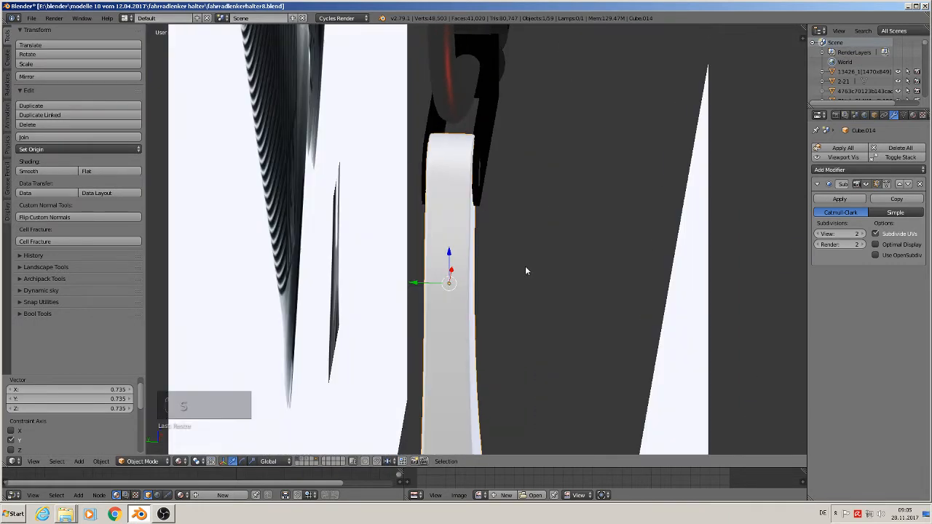
key(s)
key(y)
click(518, 270)
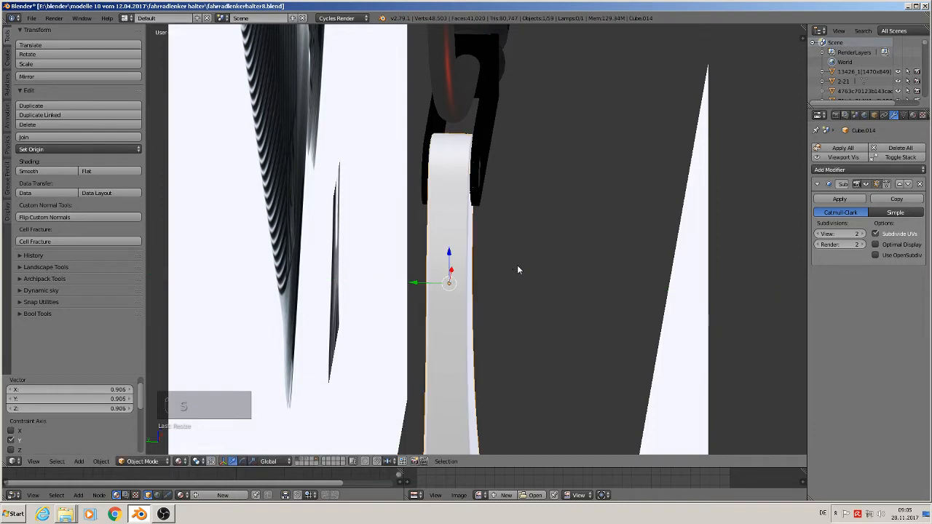
Shift the arm about -0.0009 along Y to centre it between the bracket's plates.
key(g)
key(y)
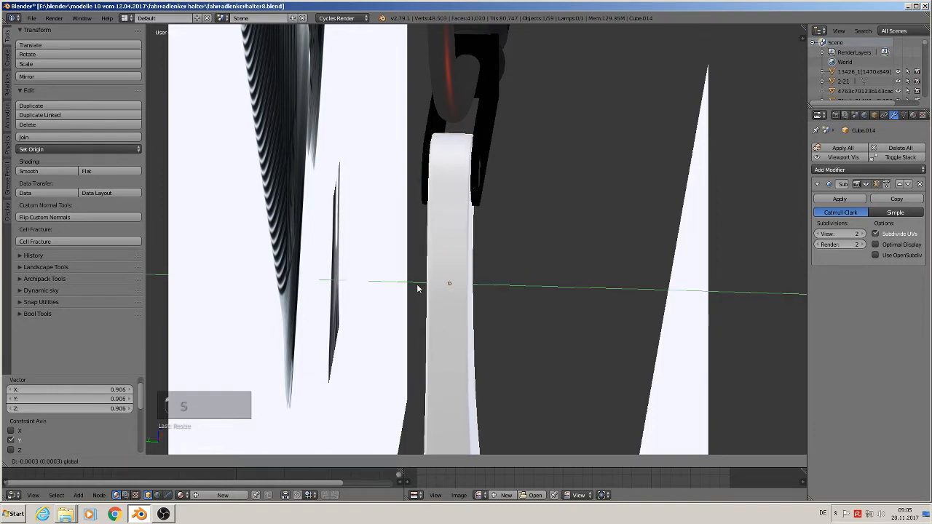
click(421, 287)
Box-select all parts of the black brake pad and move them by about -3.584, -0.356, 0.252 to the left arm's lower end.
scroll(440, 250, down, 8)
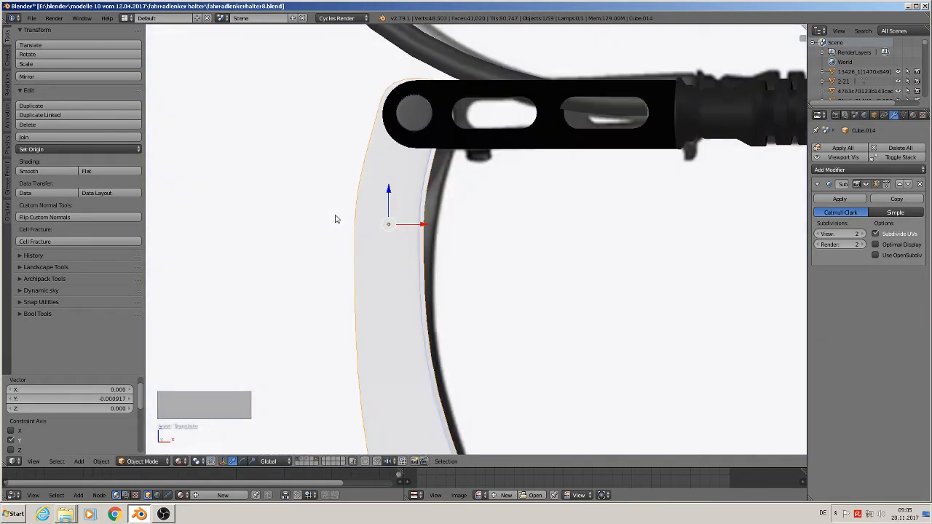
scroll(481, 167, down, 2)
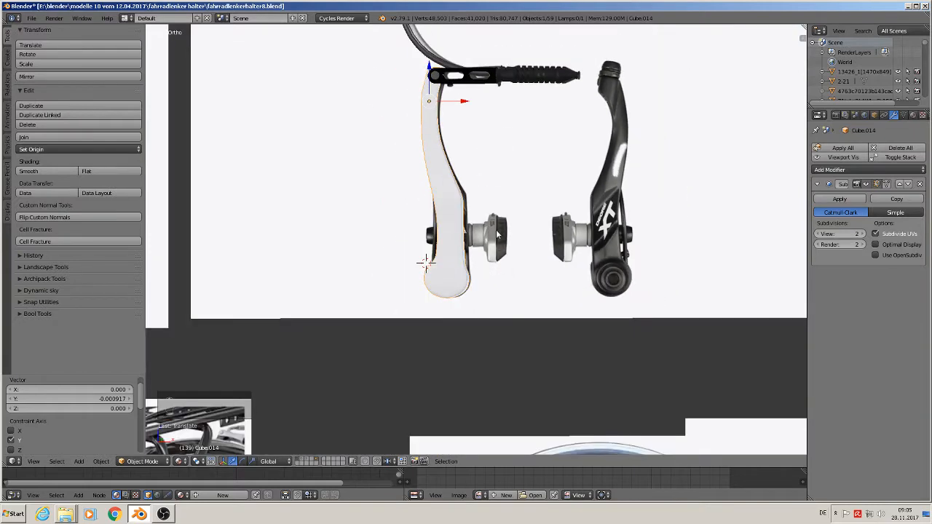
scroll(496, 237, up, 3)
scroll(503, 244, down, 5)
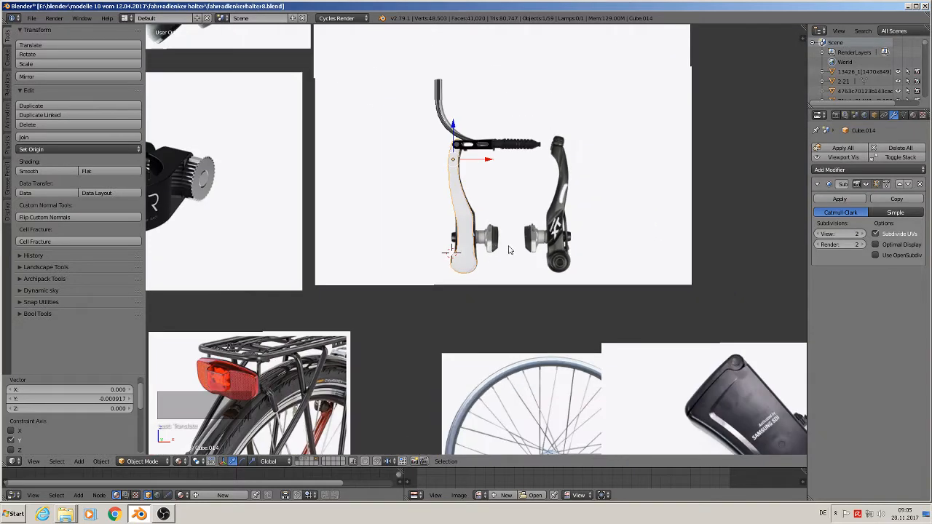
scroll(509, 250, down, 5)
scroll(547, 273, up, 2)
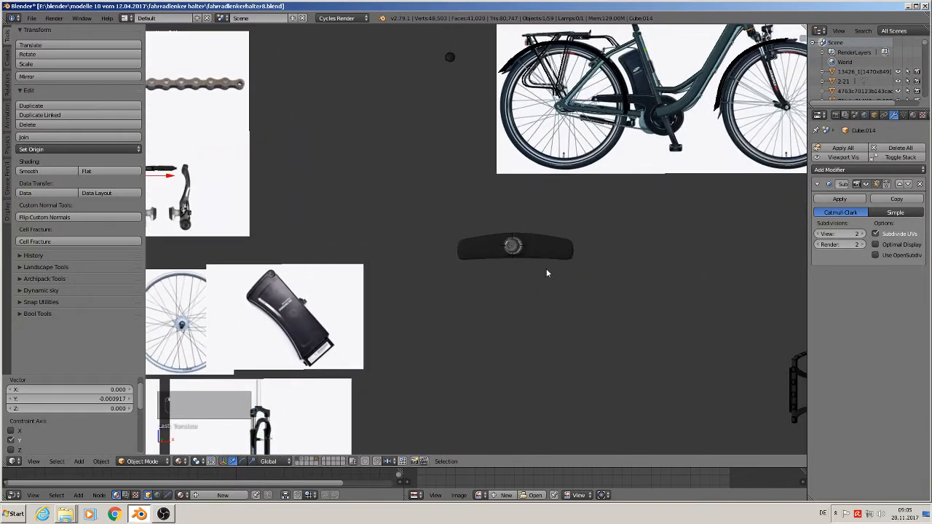
scroll(547, 273, up, 3)
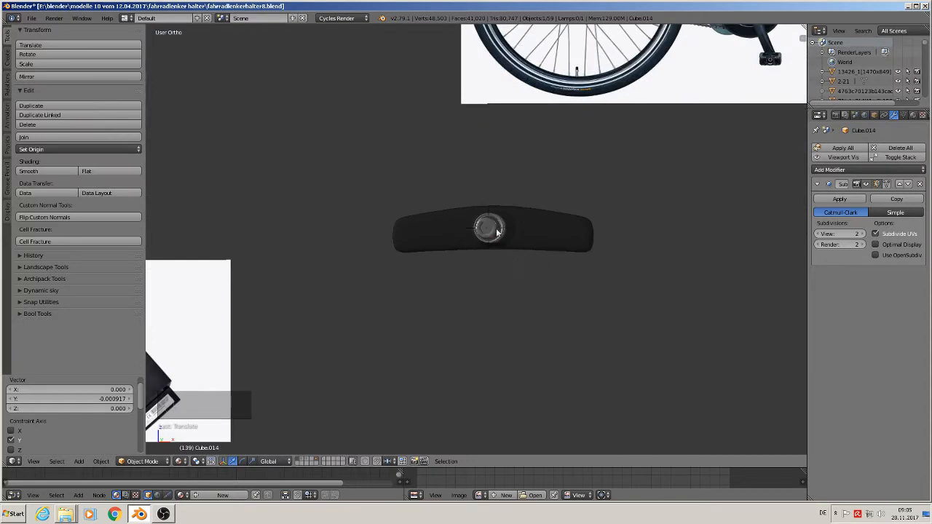
right_click(588, 255)
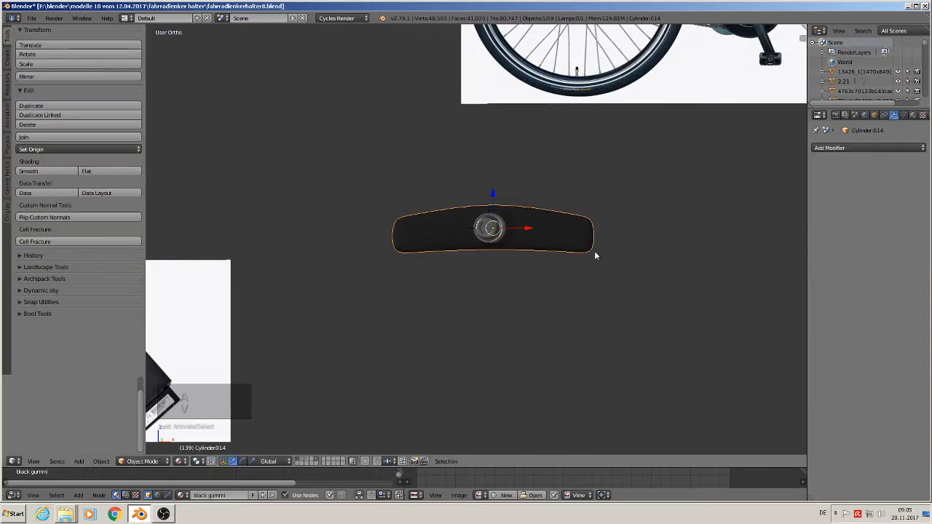
key(b)
drag(626, 290, 367, 191)
scroll(379, 205, down, 5)
shift+middle_drag(424, 230, 593, 255)
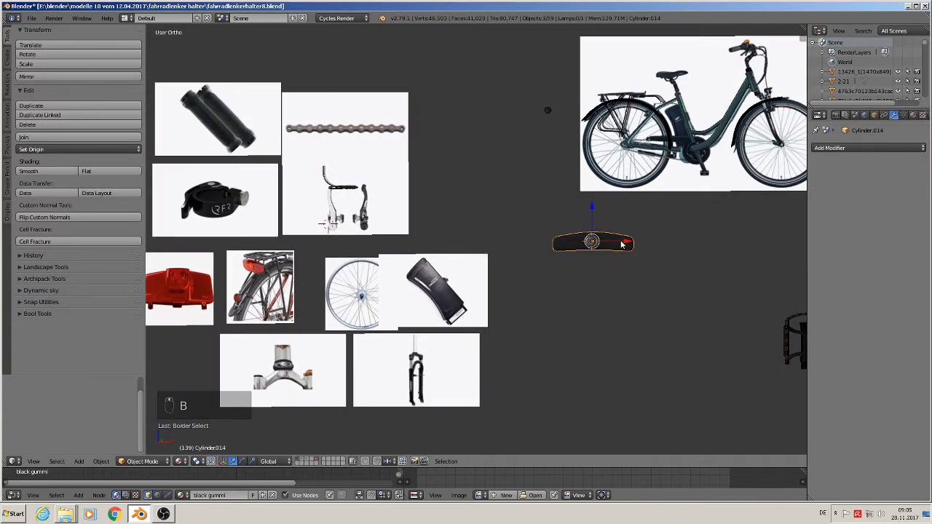
key(g)
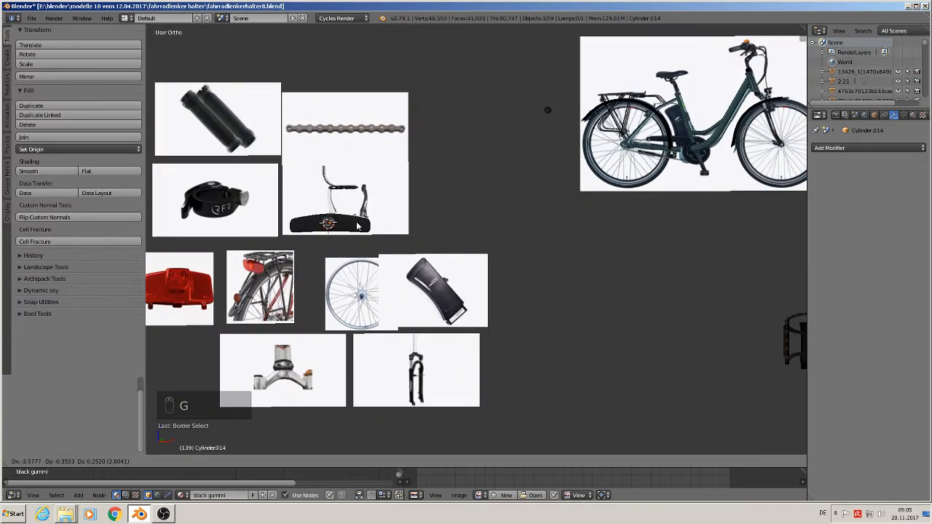
click(364, 219)
scroll(350, 231, up, 4)
scroll(350, 232, up, 5)
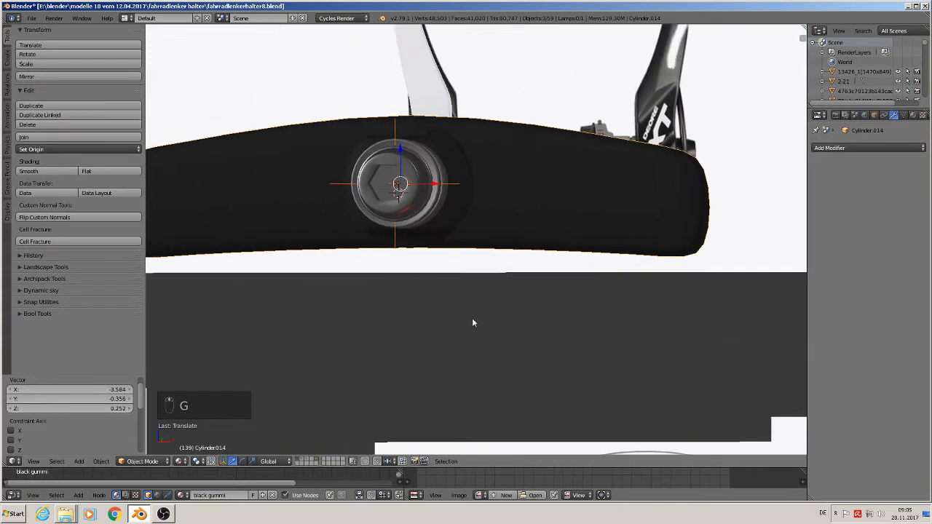
key(r)
key(z)
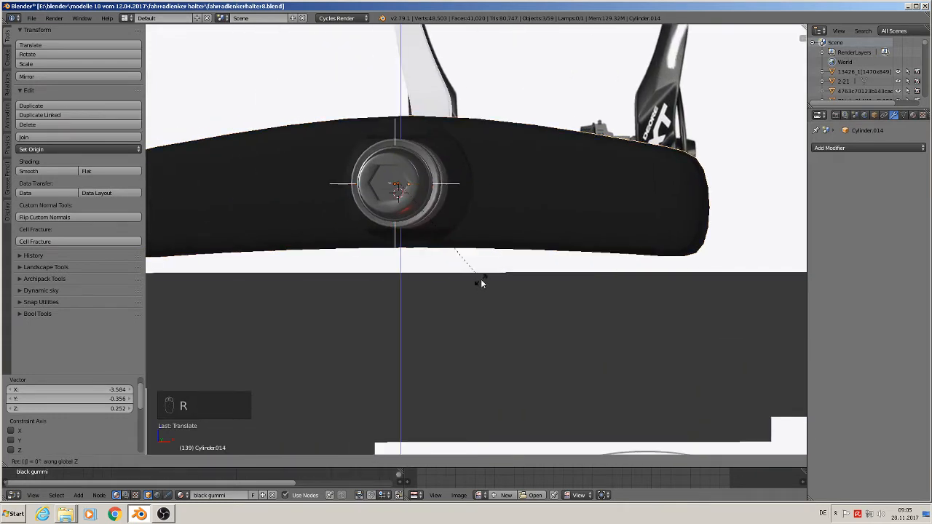
key(Escape)
right_click(472, 276)
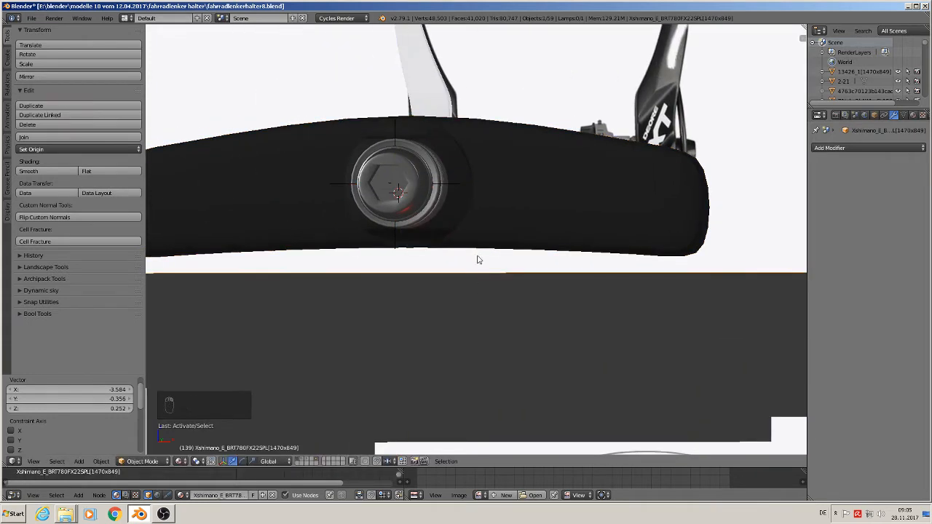
text(rz)
text(90)
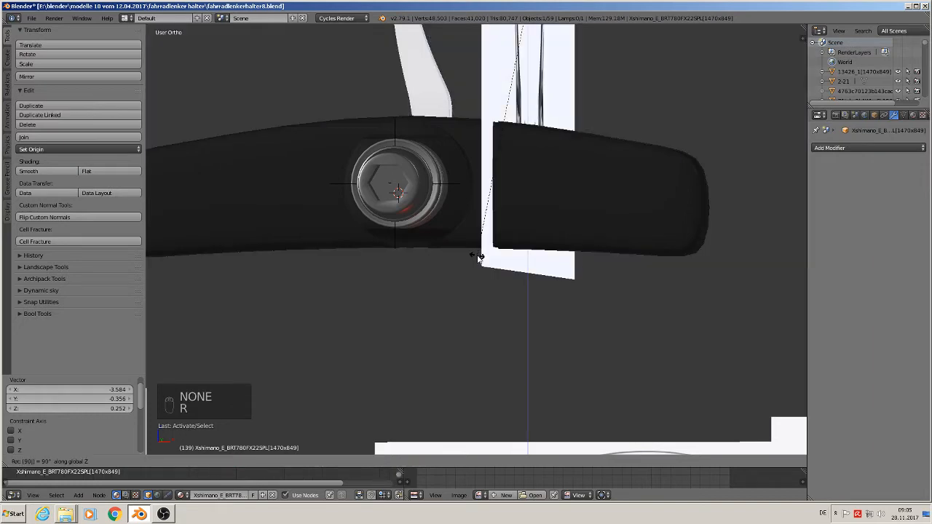
right_click(489, 255)
middle_drag(449, 185, 509, 334)
scroll(510, 333, down, 4)
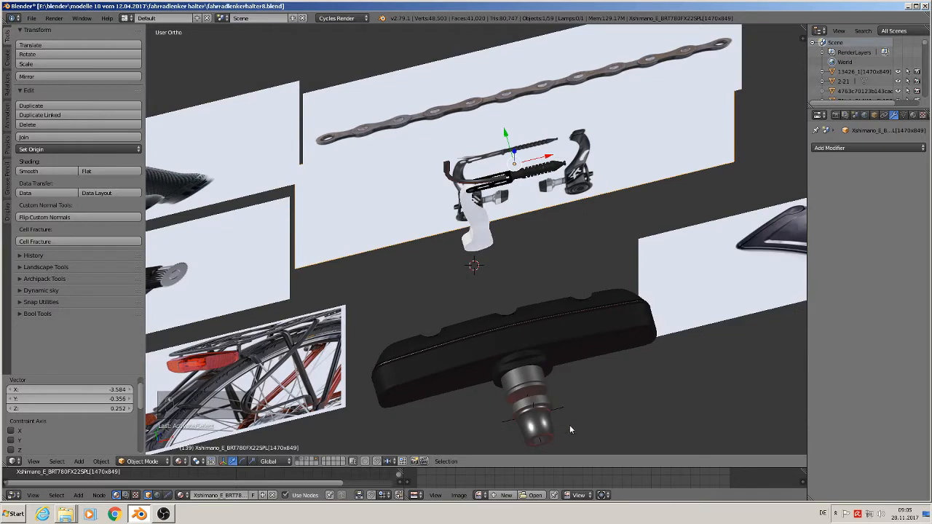
key(b)
key(b)
drag(586, 450, 473, 306)
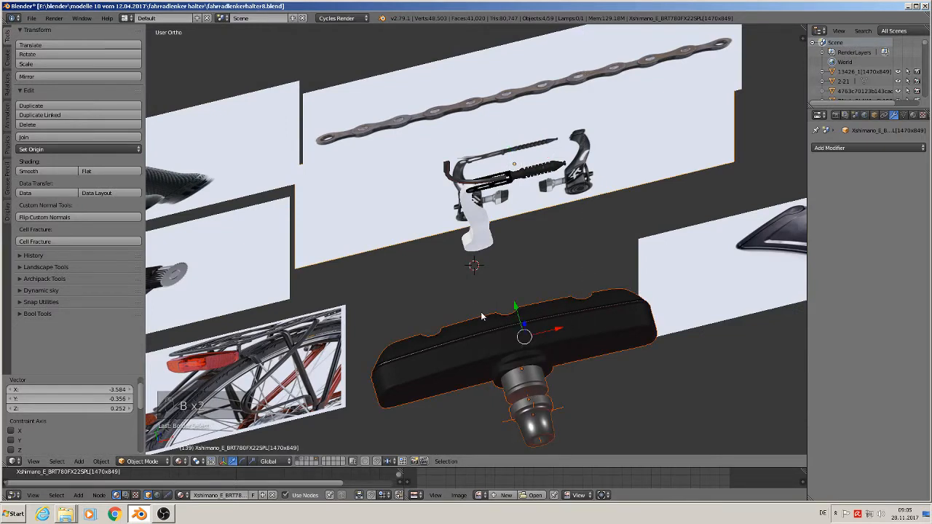
text(rz90)
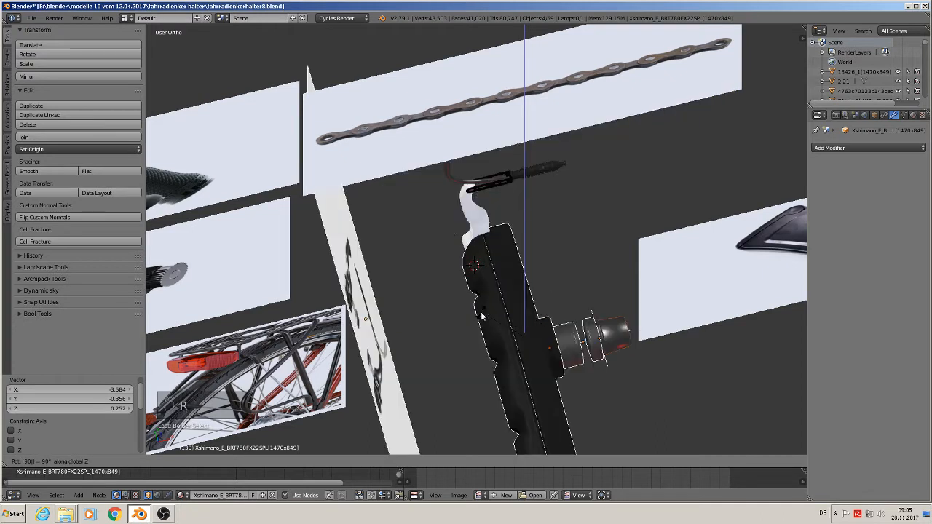
key(Escape)
key(a)
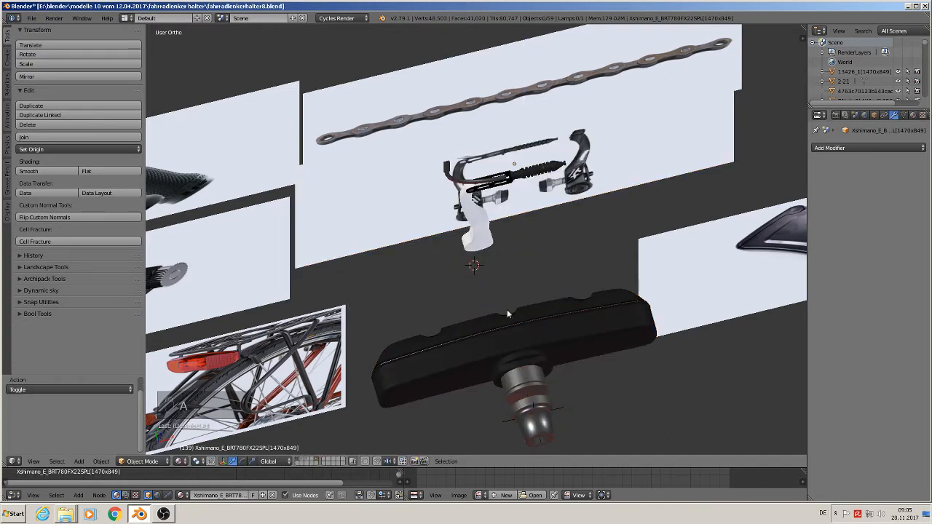
Box-select only the brake pad's parts and rotate them about Z by 90° and by a further 180°.
key(b)
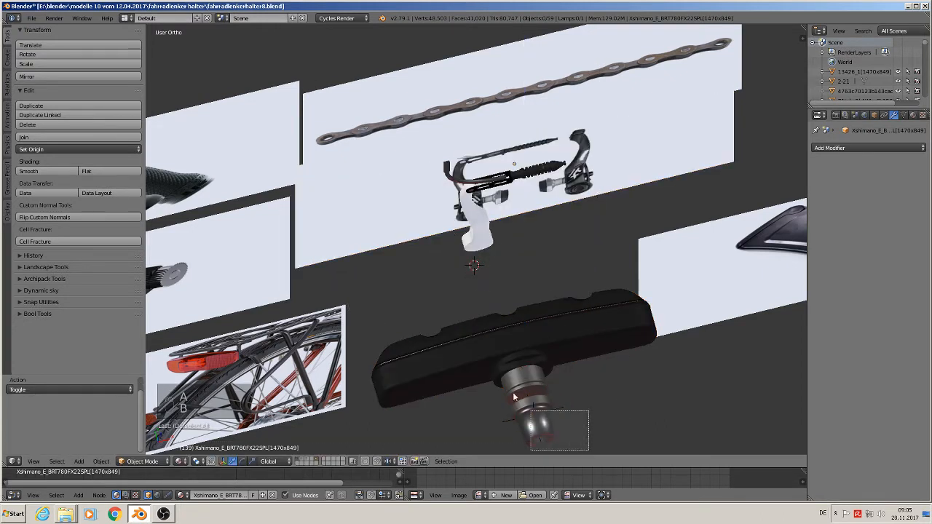
drag(590, 442, 478, 332)
text(rz)
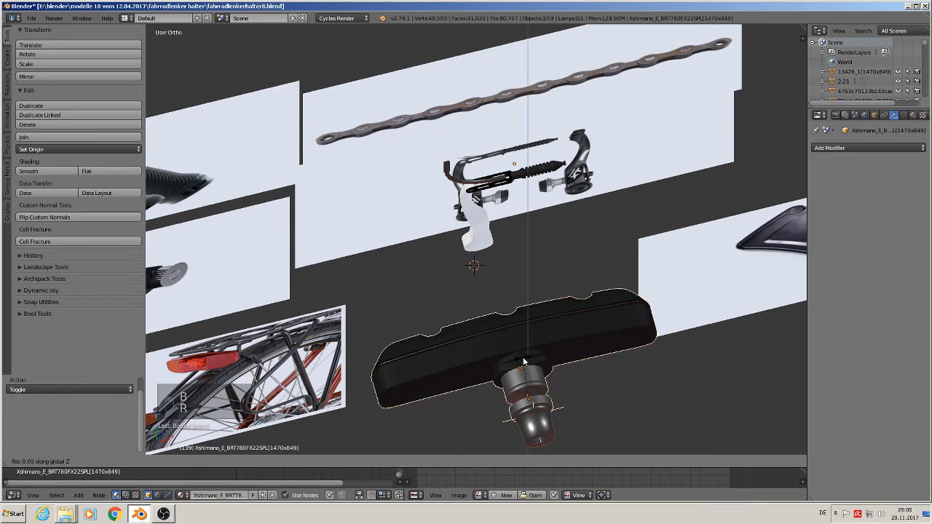
text(90)
key(Return)
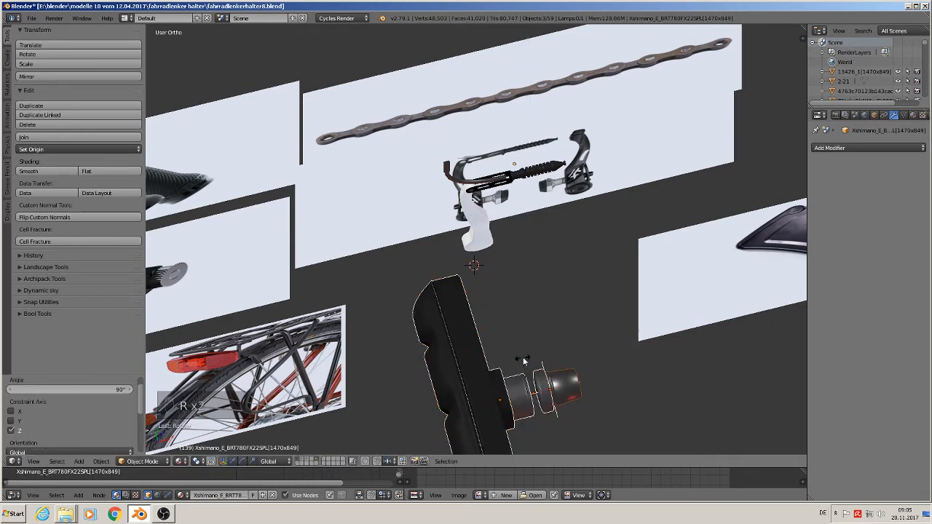
text(rz180)
key(Return)
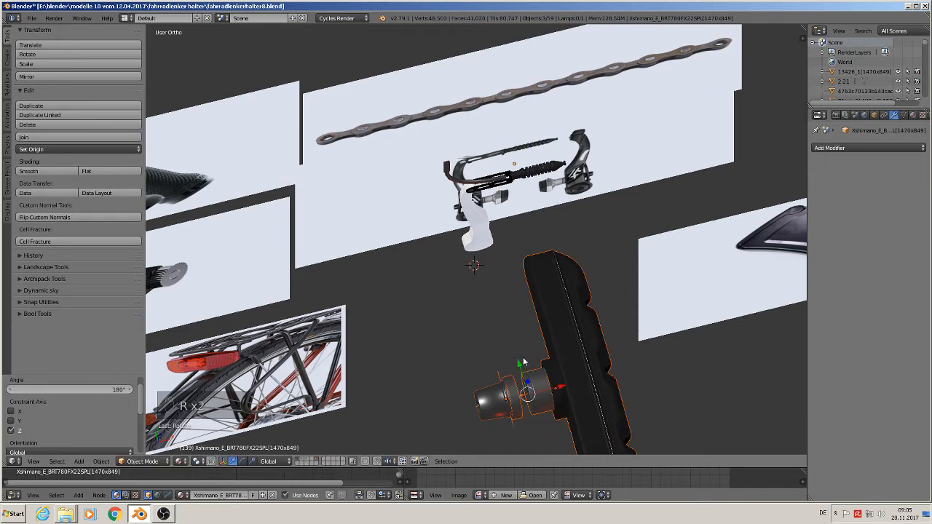
Scale the brake pad assembly to about 0.316 in front view and raise it about 0.068 along Z to the reference pad's height.
key(KP_1)
key(s)
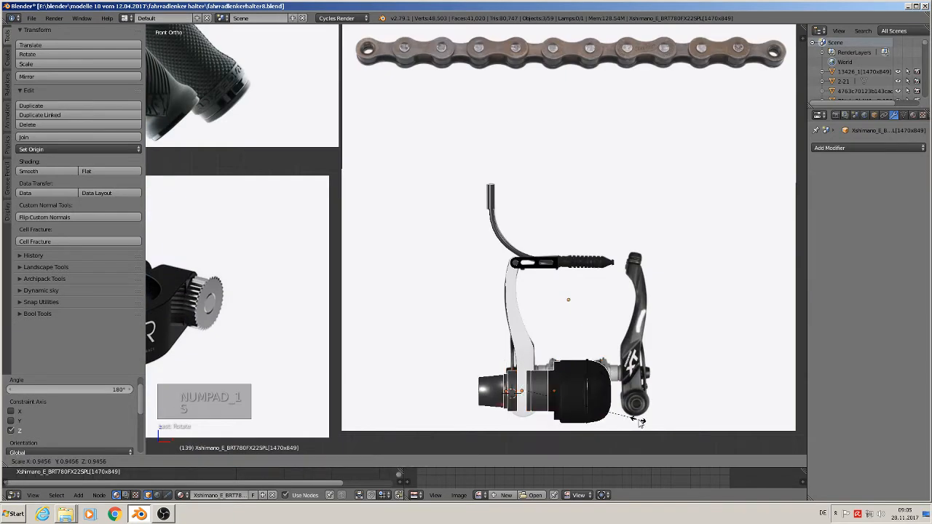
click(568, 399)
scroll(554, 364, up, 6)
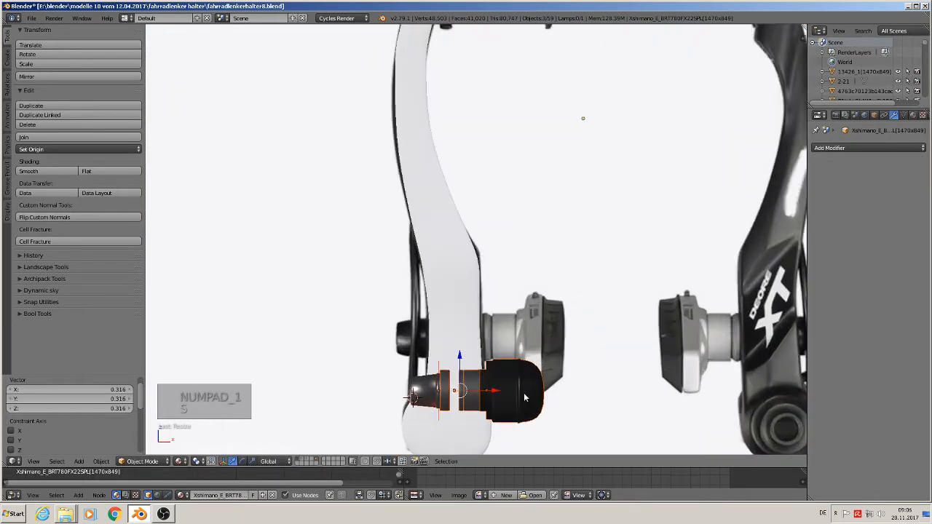
scroll(549, 321, up, 2)
key(g)
key(z)
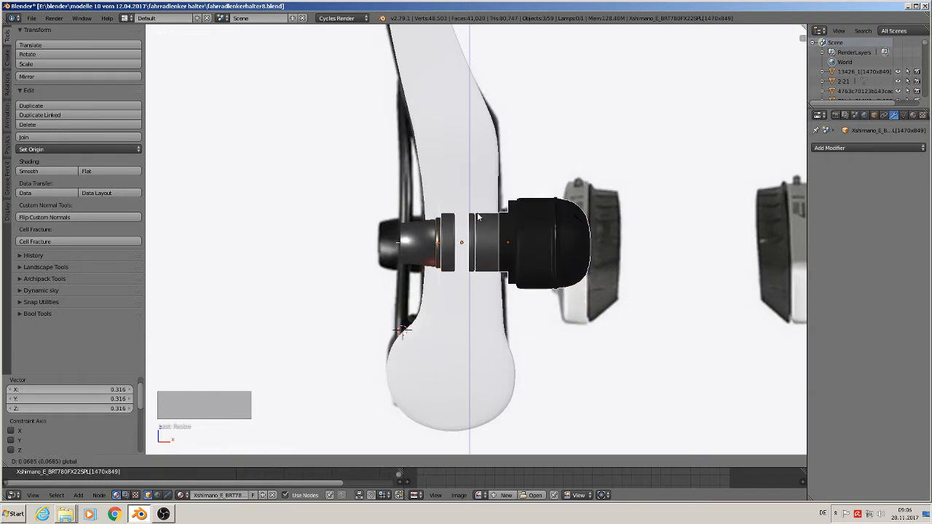
click(478, 217)
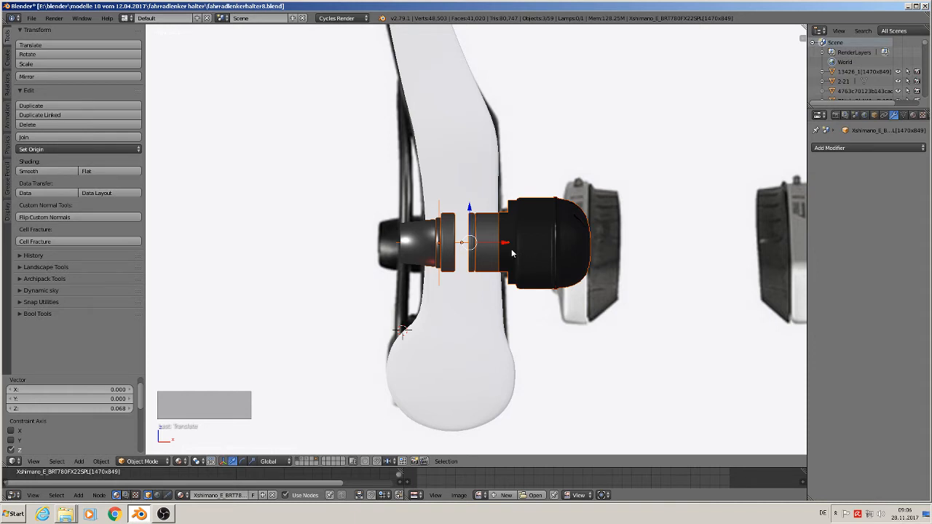
right_click(444, 246)
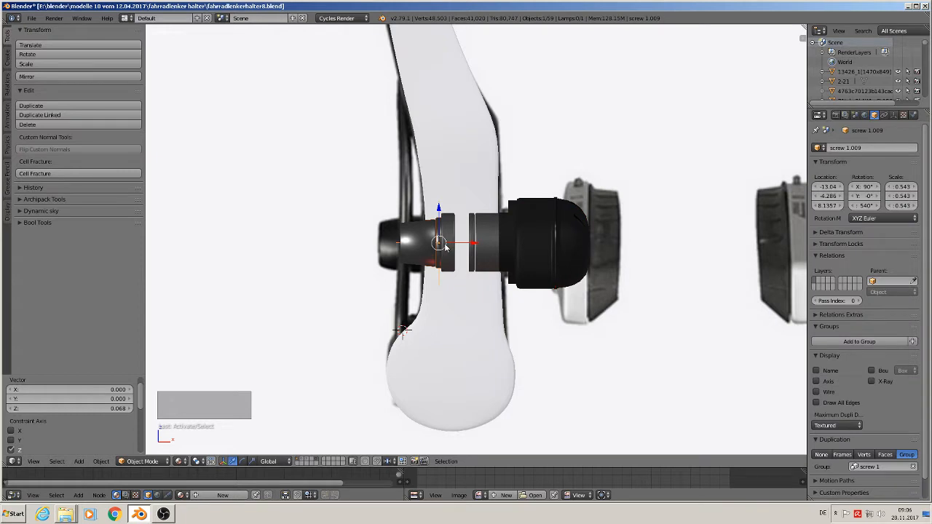
shift+right_click(449, 239)
shift+right_click(449, 241)
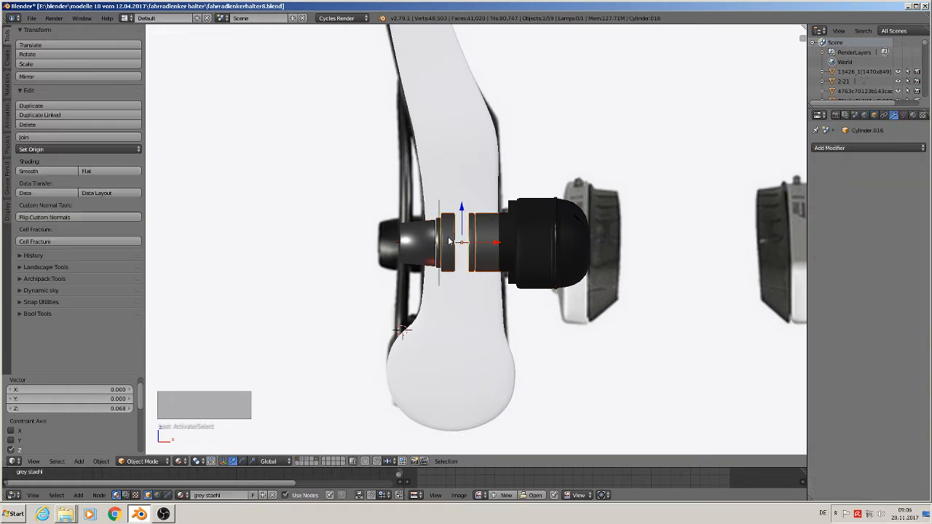
shift+right_click(429, 248)
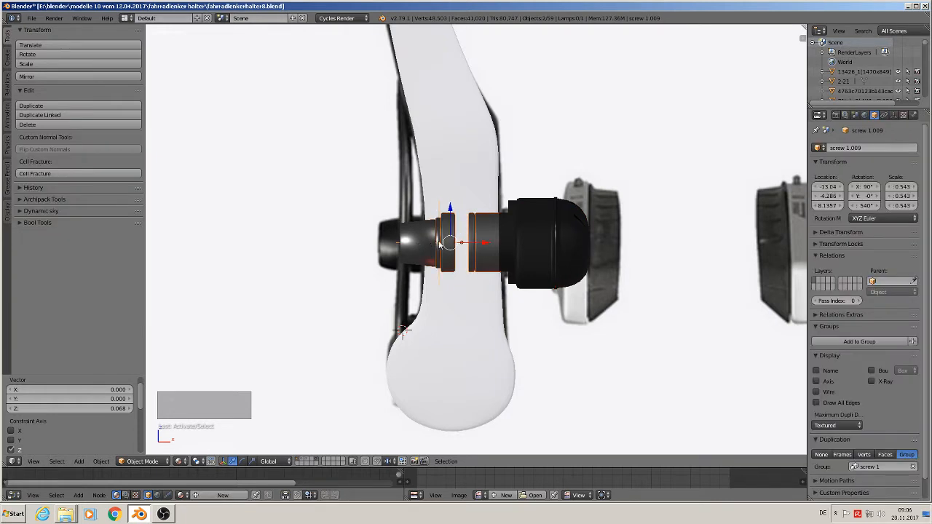
shift+right_click(447, 248)
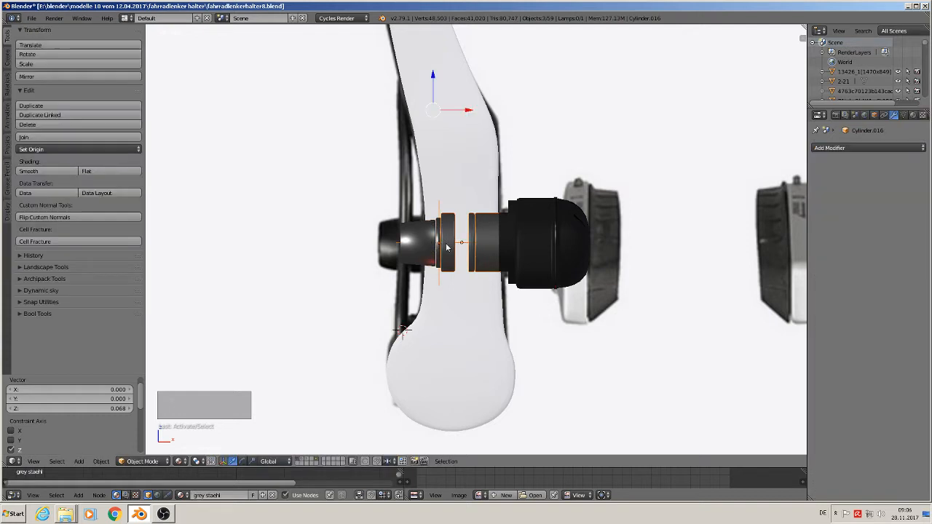
drag(468, 114, 468, 115)
shift+right_click(469, 155)
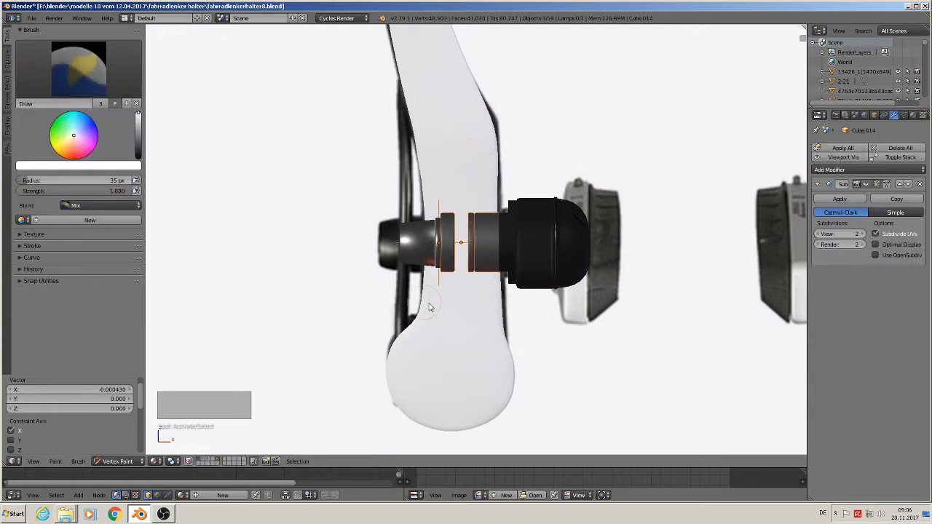
key(a)
key(Tab)
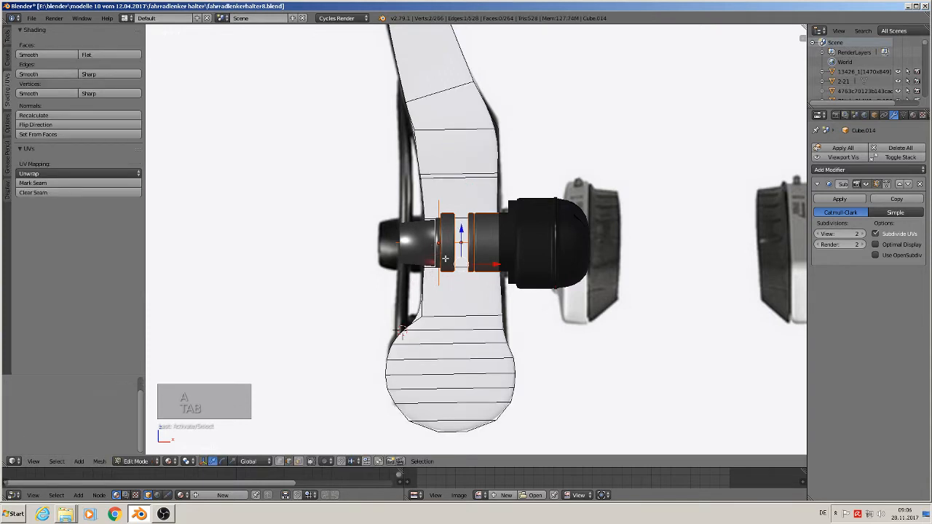
key(Tab)
key(Tab)
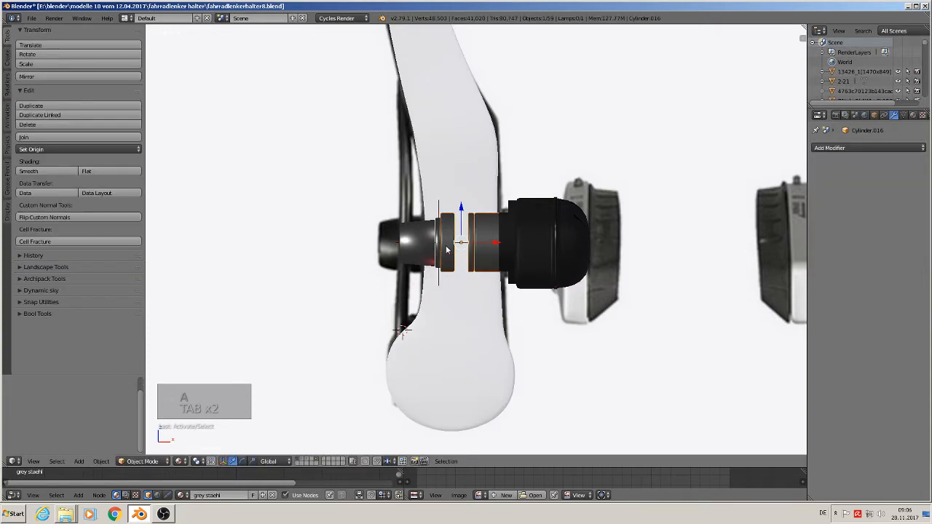
Move the pad's end screw about -0.017 along X to the outer side of the brake arm.
scroll(417, 231, up, 3)
right_click(417, 232)
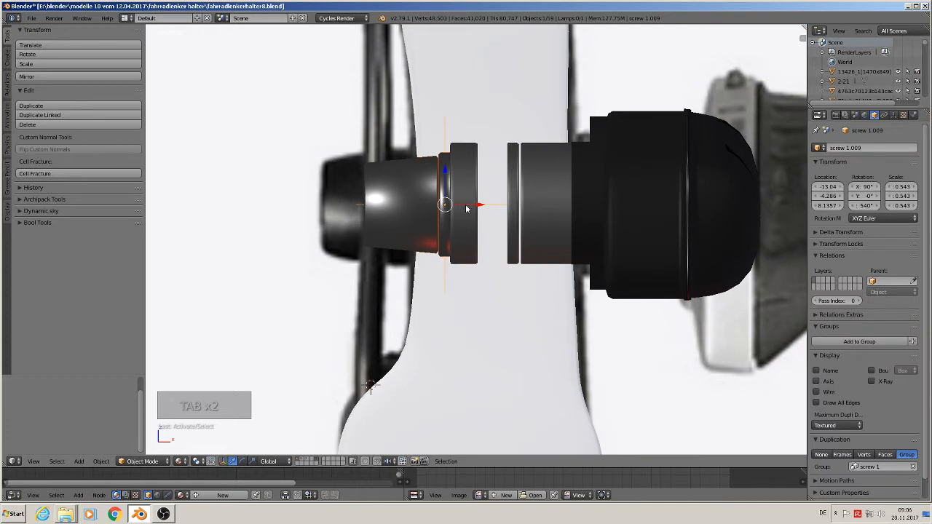
key(g)
key(x)
click(439, 204)
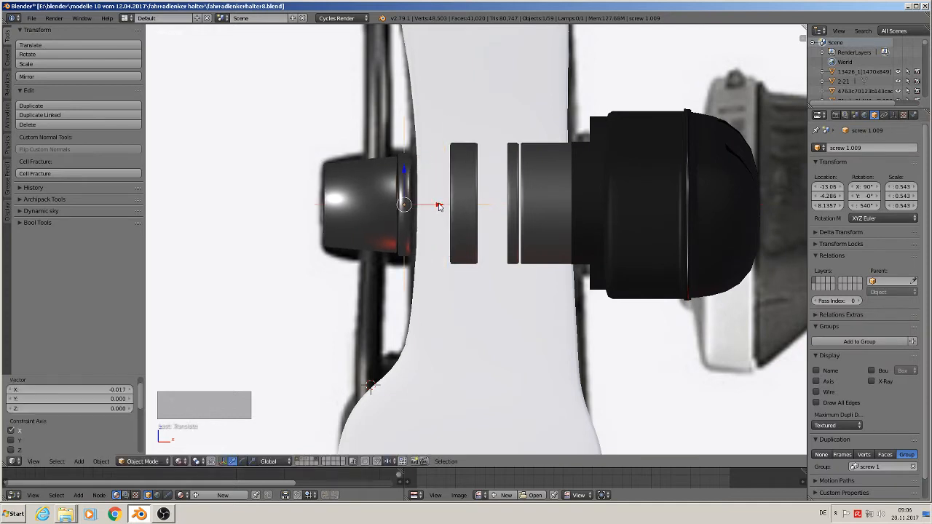
Move the grey washer and spacer object about -0.018 along X so its outer washer meets the end screw.
right_click(473, 204)
key(Tab)
key(Tab)
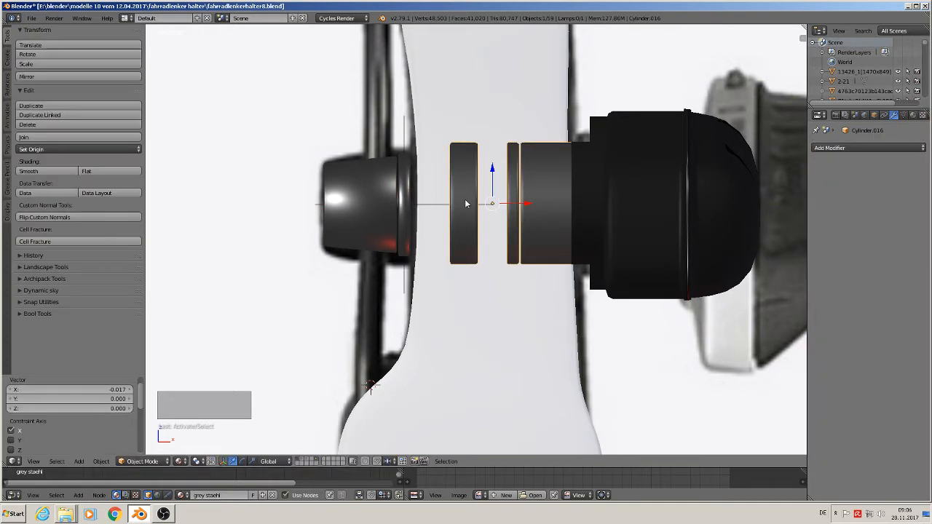
key(g)
key(x)
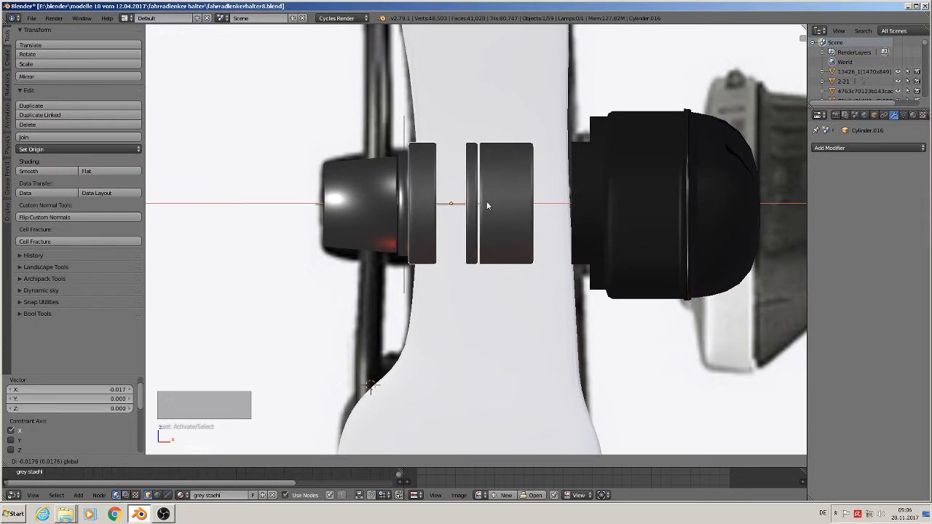
click(486, 201)
Slide the black rubber brake block along X away from the arm onto the pad in the reference image.
middle_drag(486, 201, 515, 216)
key(KP_1)
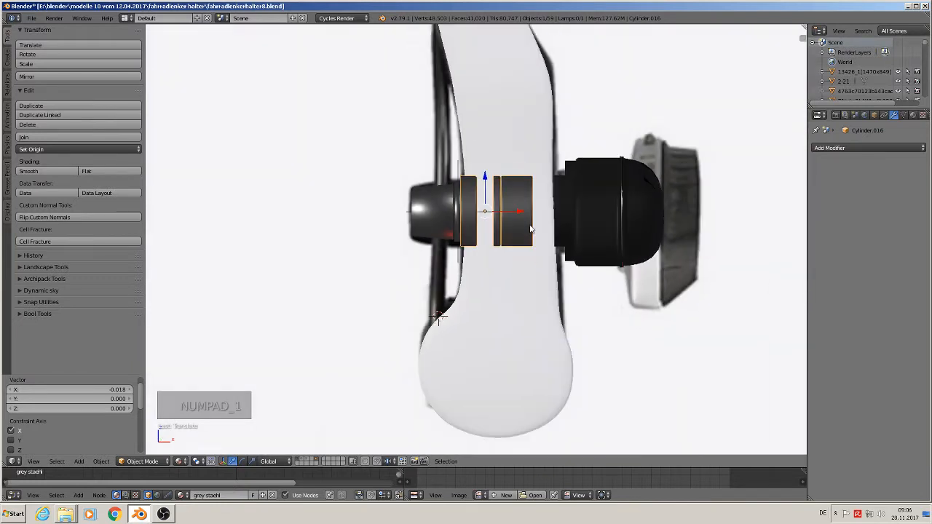
right_click(609, 212)
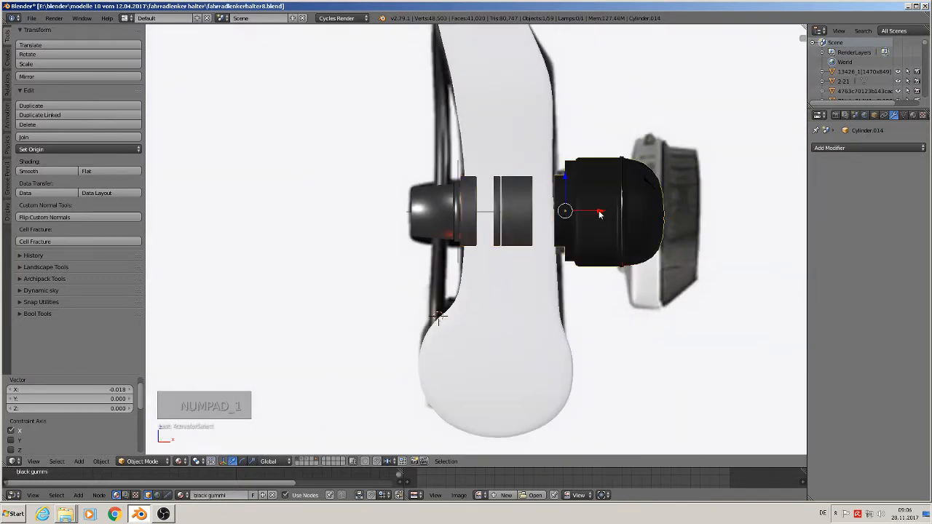
drag(600, 214, 657, 211)
Edit the grey washer and spacer mesh and select all linked geometry of its wide spacer ring.
right_click(508, 206)
key(Tab)
key(a)
key(a)
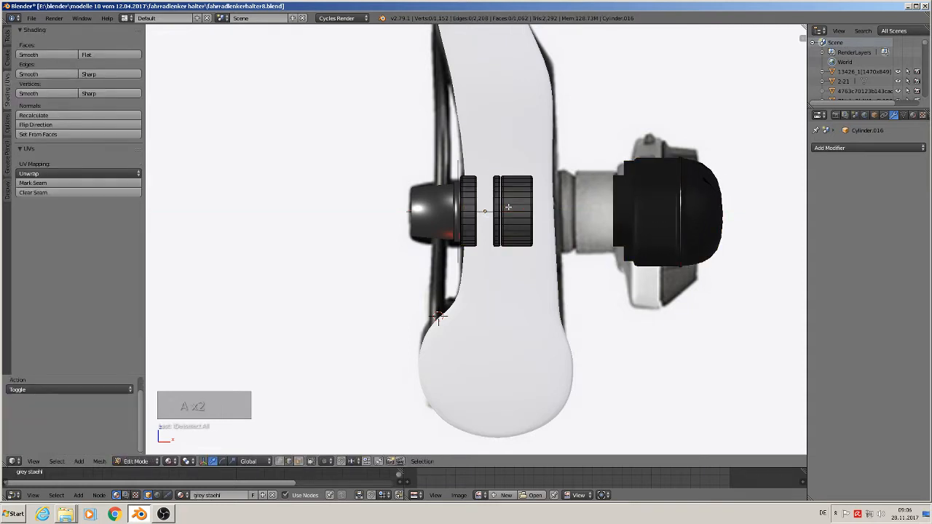
key(l)
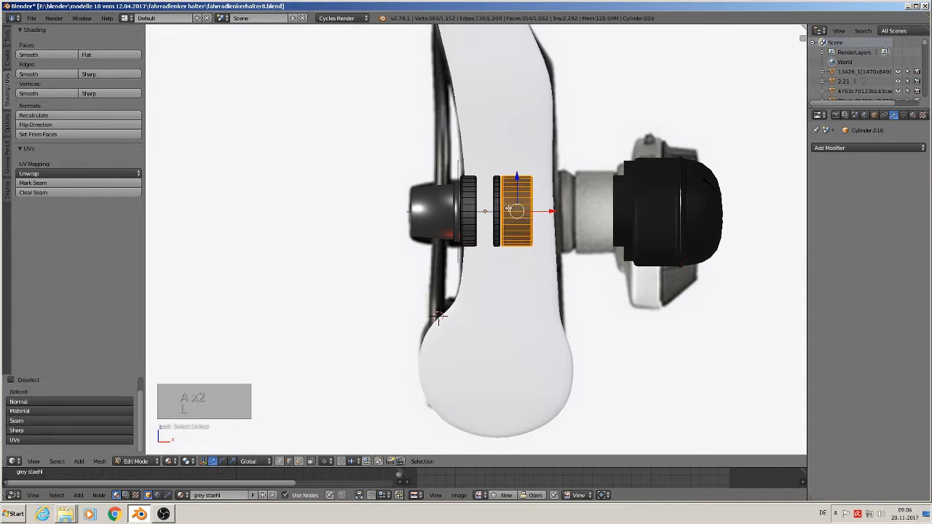
key(g)
key(x)
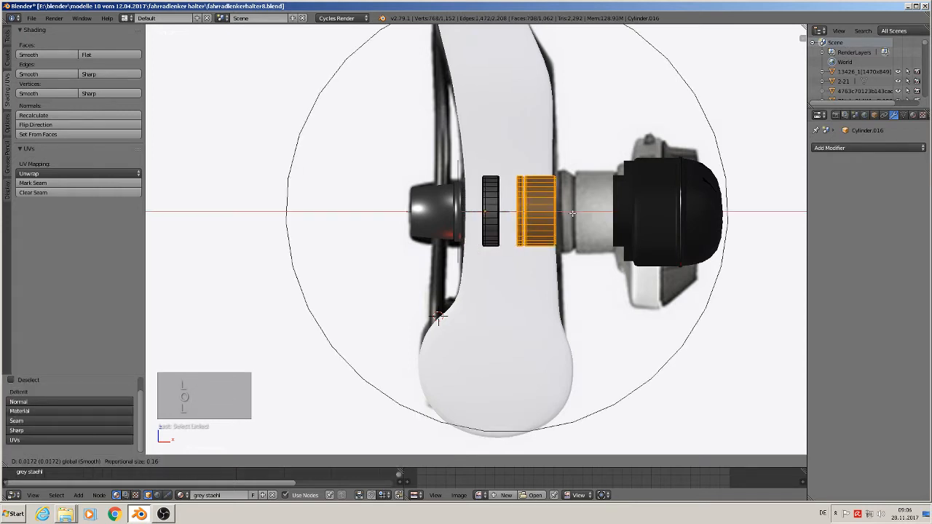
click(588, 210)
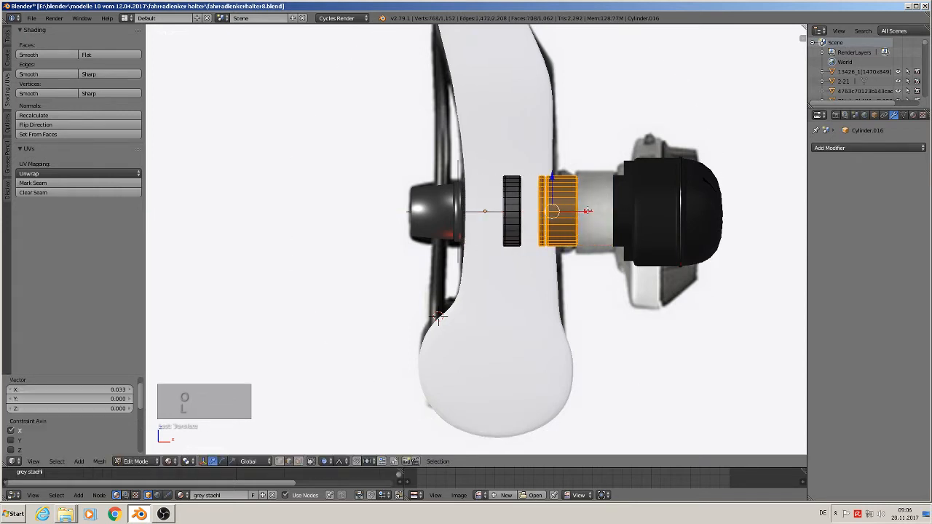
key(ctrl+z)
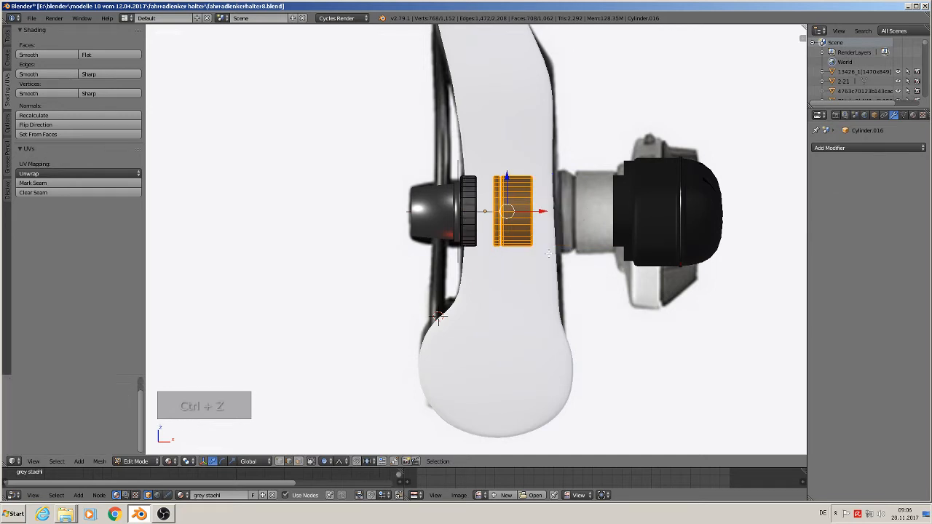
Disable proportional editing and move the wide spacer and its thin ring about 0.041 along X to the arm's inner side.
click(326, 462)
click(361, 435)
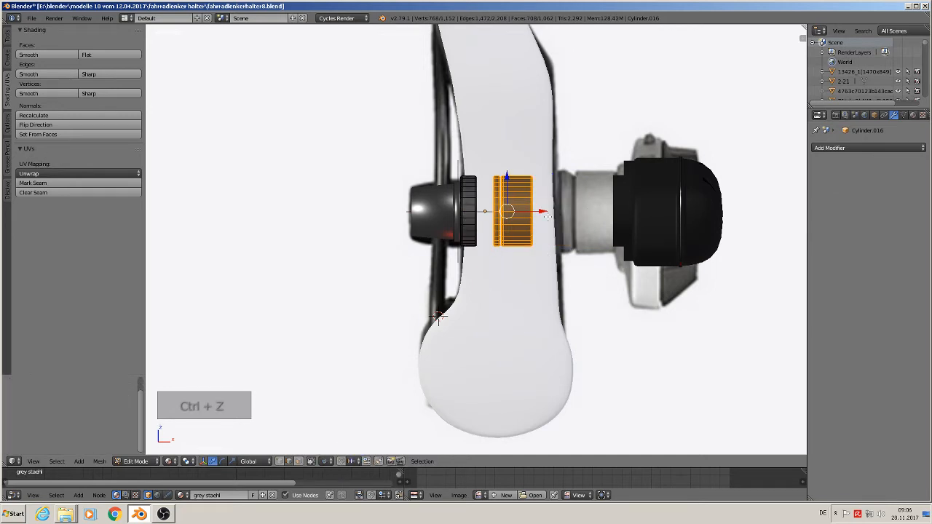
click(548, 217)
drag(548, 216, 597, 215)
click(597, 215)
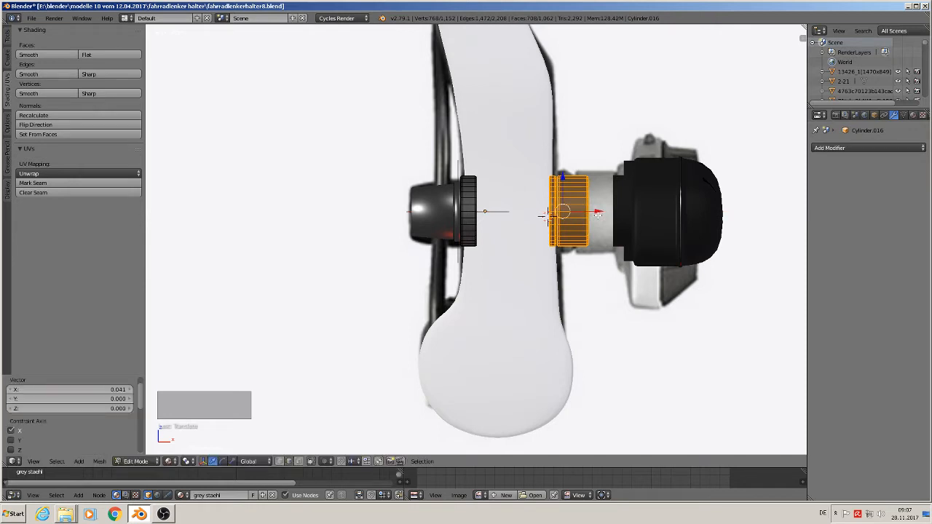
Extend the wide spacer along X by moving its inner end ring of vertices out to the black brake block.
key(a)
key(a)
key(a)
alt+right_click(588, 209)
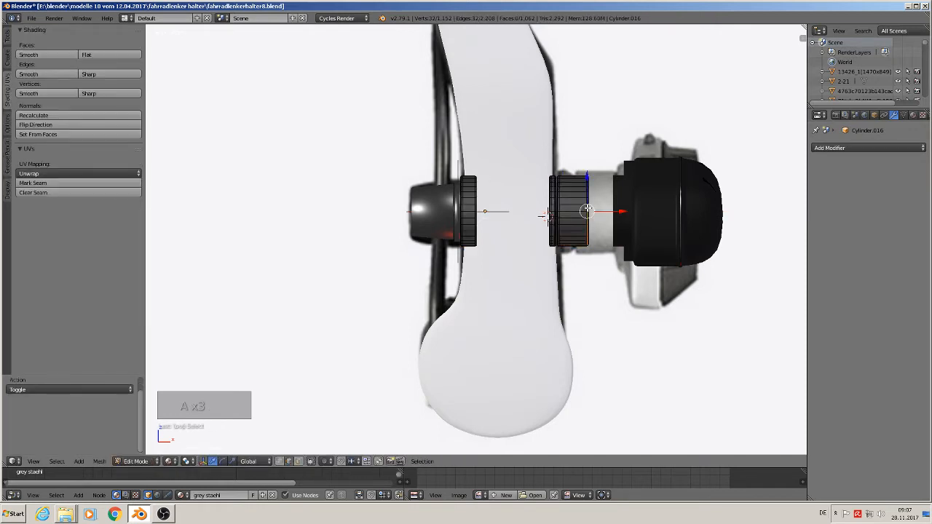
key(ctrl+KP_Add)
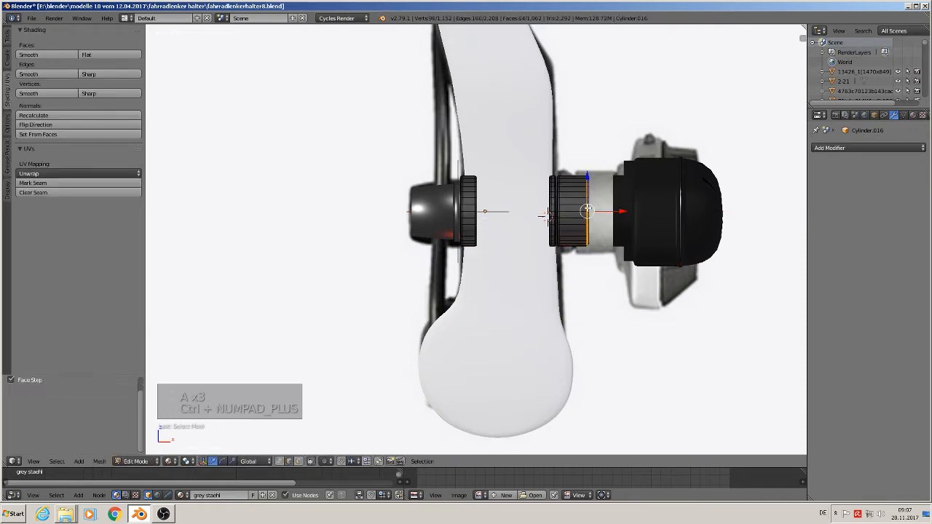
key(ctrl+KP_Add)
key(ctrl+KP_Subtract)
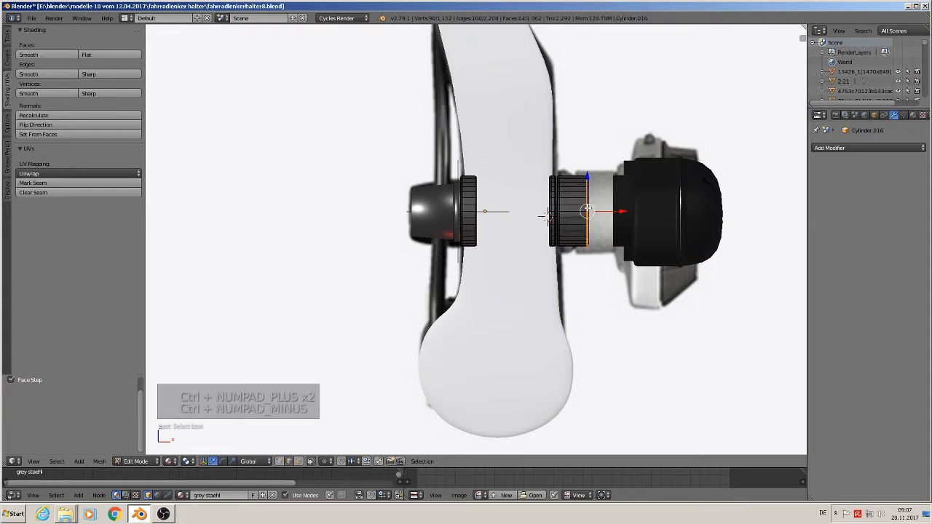
drag(609, 212, 639, 214)
key(a)
key(Tab)
scroll(639, 214, down, 3)
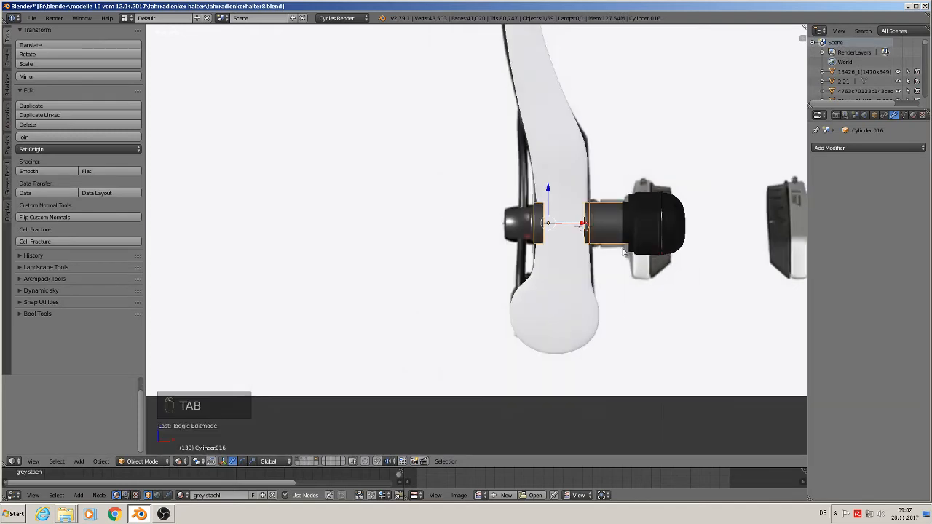
Select the end screw together with the washer and spacer object and move both about 0.689 along Y to the white arm.
middle_drag(639, 214, 665, 225)
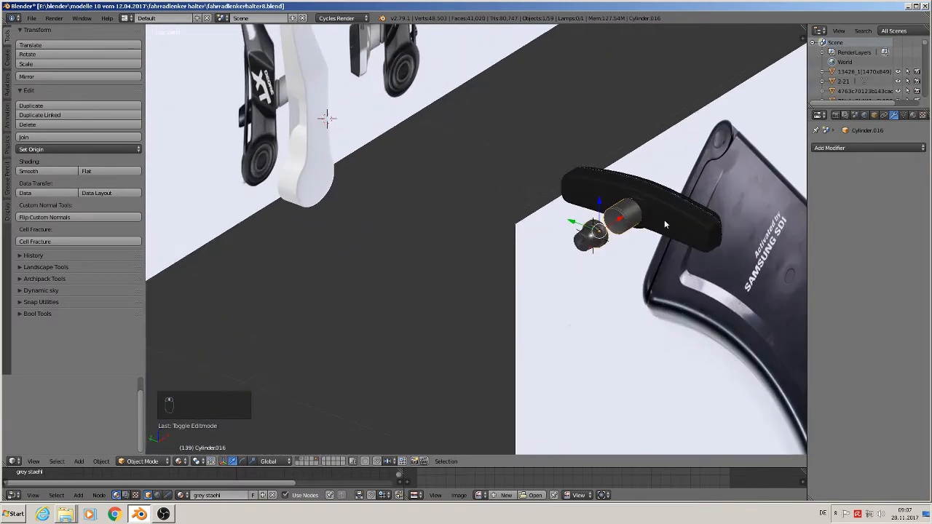
right_click(587, 242)
key(g)
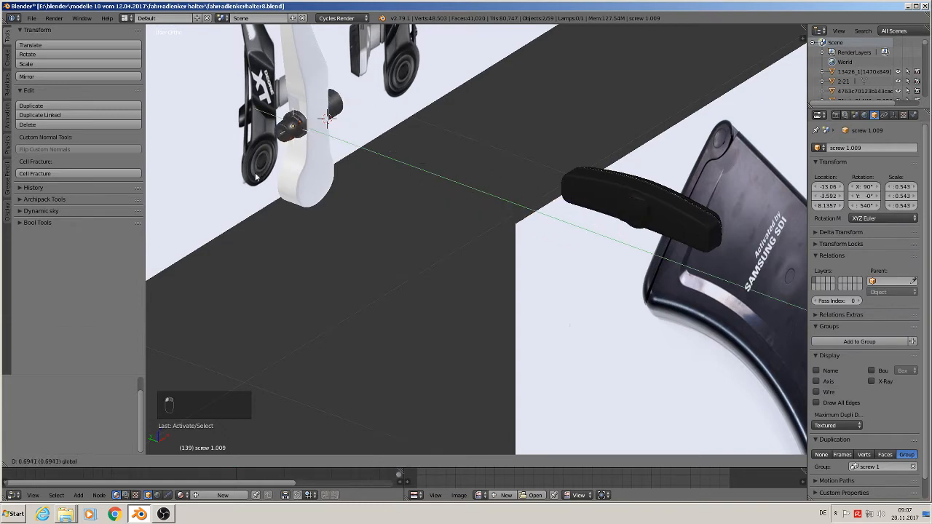
click(260, 177)
scroll(417, 210, up, 5)
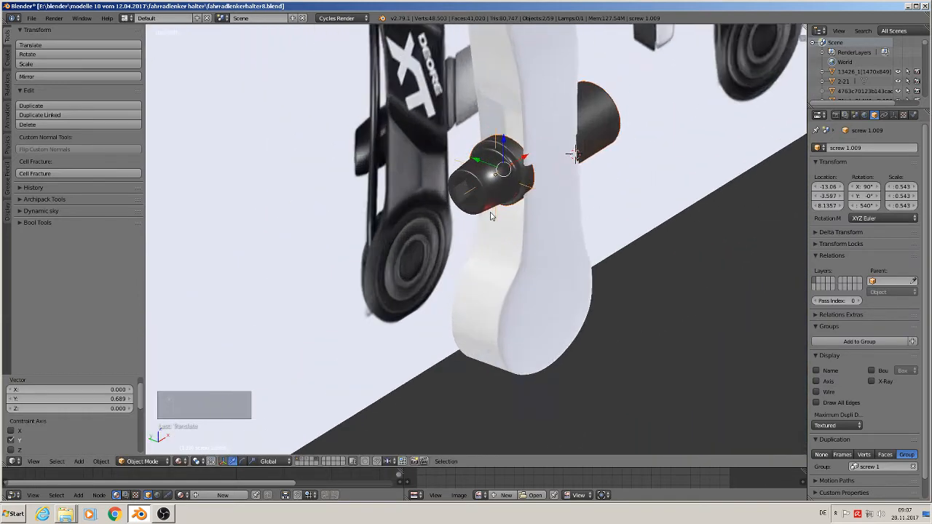
Scale the screw and spacer assembly by about 0.638 and again by 0.838, shifting it along X to fit the arm.
middle_drag(423, 208, 590, 159)
key(s)
click(550, 197)
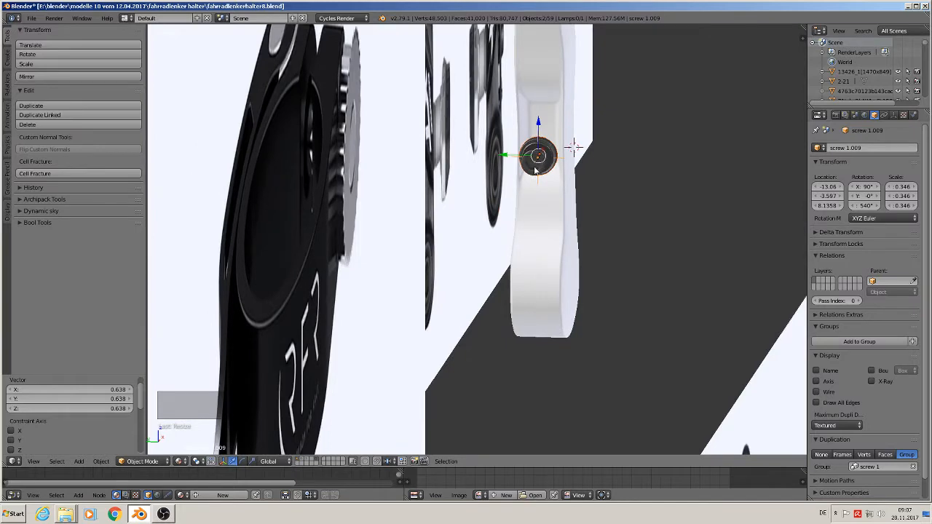
middle_drag(535, 170, 587, 137)
key(g)
key(x)
click(587, 141)
key(s)
click(522, 187)
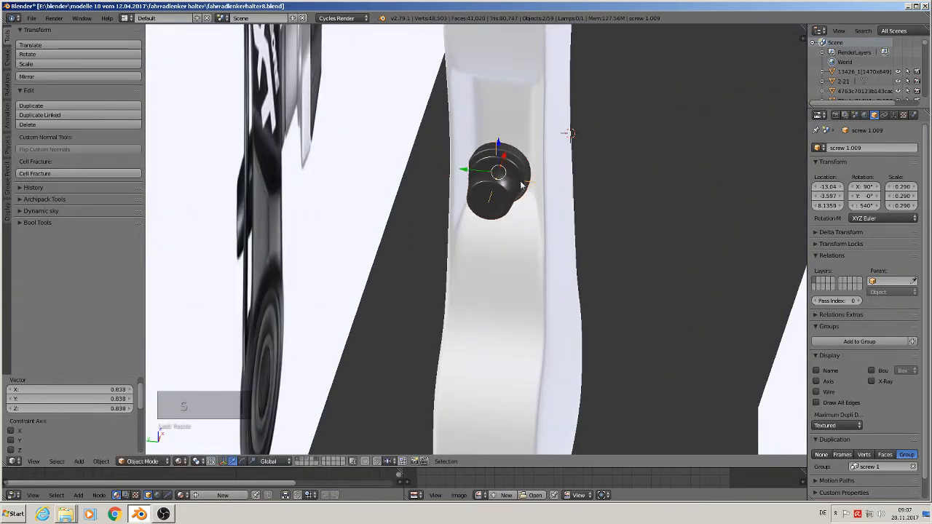
Center the screw and spacer assembly on the arm along Y, raise it about 0.015 along Z, and deselect it.
key(g)
key(y)
click(522, 187)
middle_drag(521, 187, 594, 216)
key(g)
key(z)
click(531, 146)
key(a)
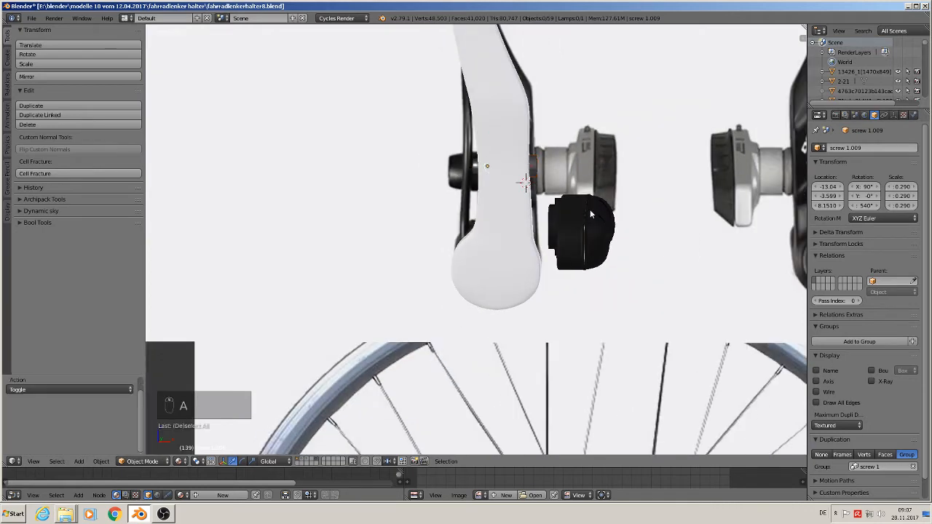
Move the black rubber brake block about 0.713 along Y to the white arm.
right_click(576, 230)
key(KP_1)
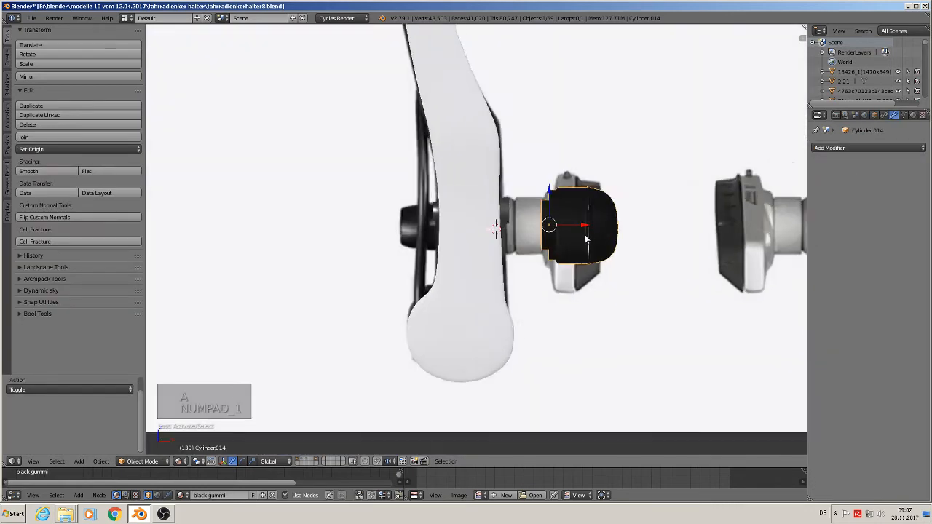
middle_drag(586, 238, 568, 286)
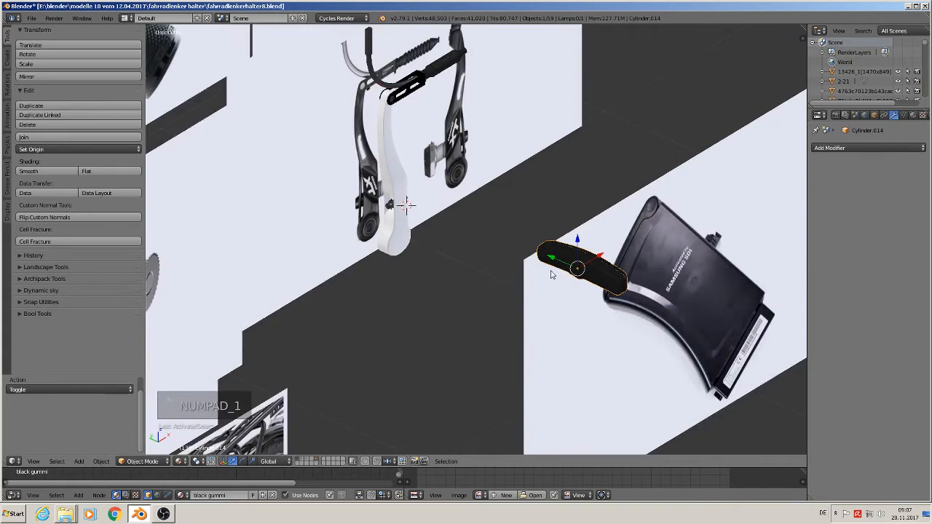
key(g)
key(y)
click(380, 204)
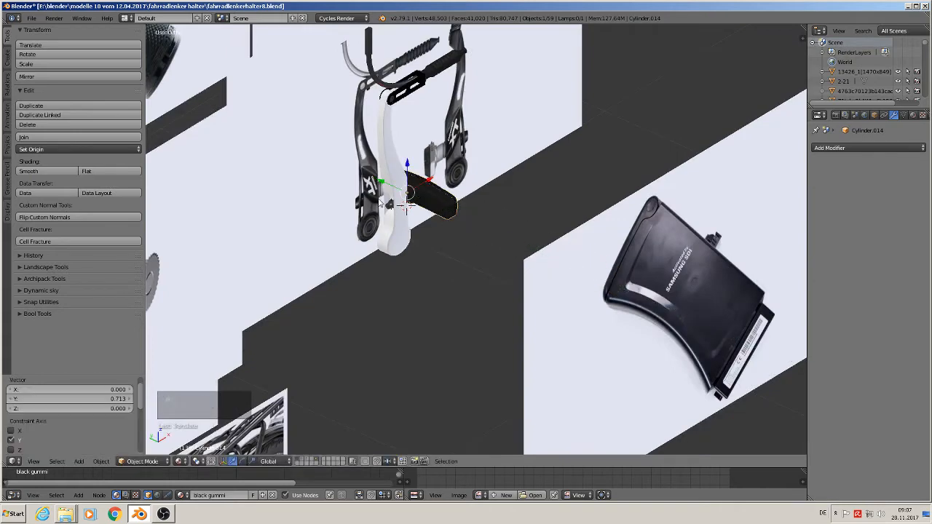
Move the V-brake reference image plane about 0.189 along Y, farther behind the modelled arm.
middle_drag(388, 202, 303, 191)
scroll(289, 210, down, 2)
scroll(330, 195, up, 2)
right_click(497, 174)
key(g)
key(y)
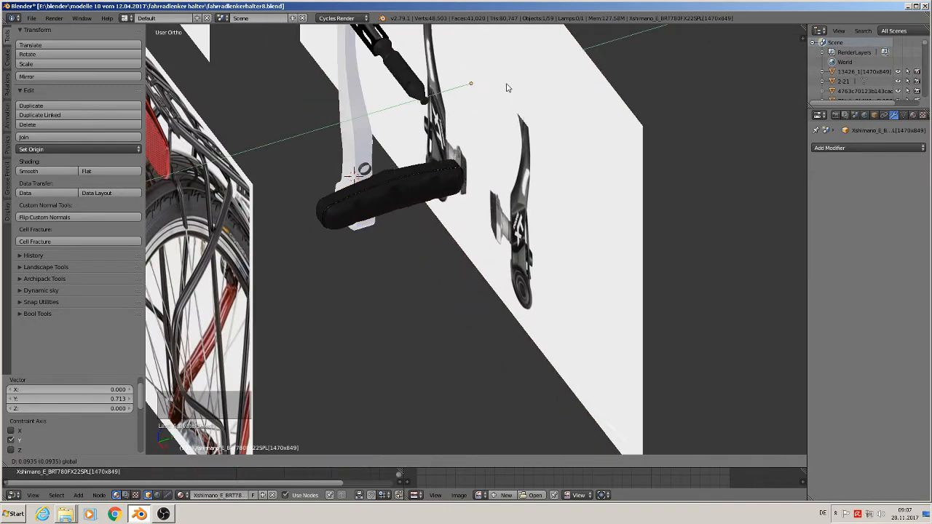
click(508, 87)
middle_drag(508, 88, 386, 182)
In top view, shift the brake block about -0.001 along Y and scale it down to about 0.8.
right_click(313, 134)
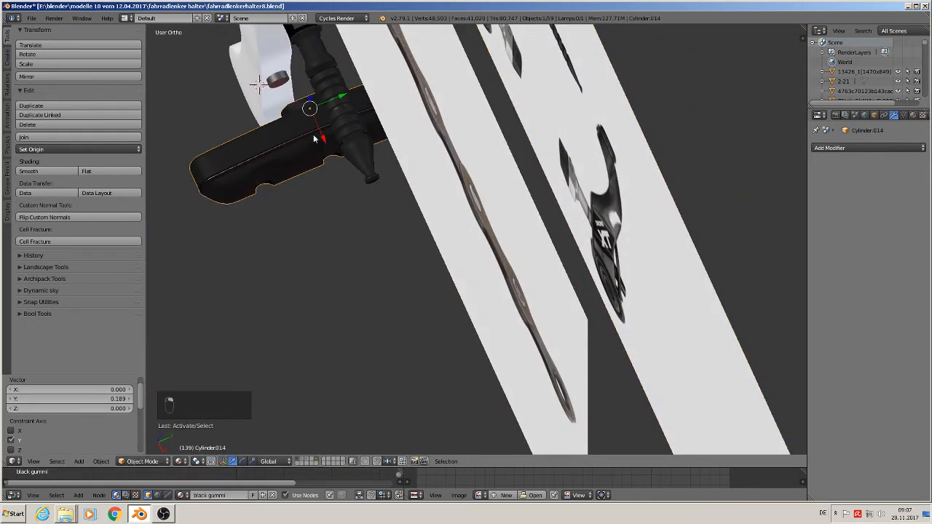
key(KP_7)
drag(305, 95, 295, 122)
key(s)
click(393, 209)
key(s)
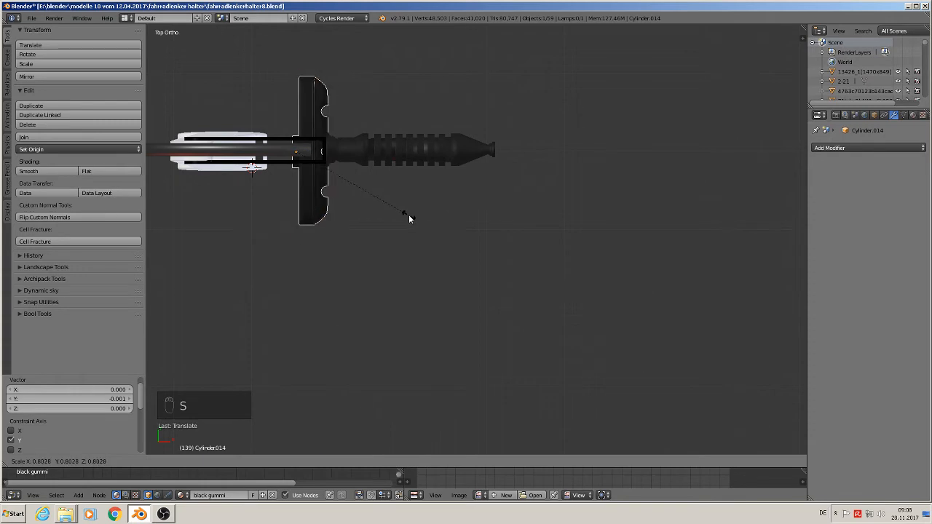
click(408, 214)
Raise the brake block along Z in line with the spacer and slide it along X closer to the arm.
middle_drag(408, 214, 483, 241)
drag(473, 232, 470, 222)
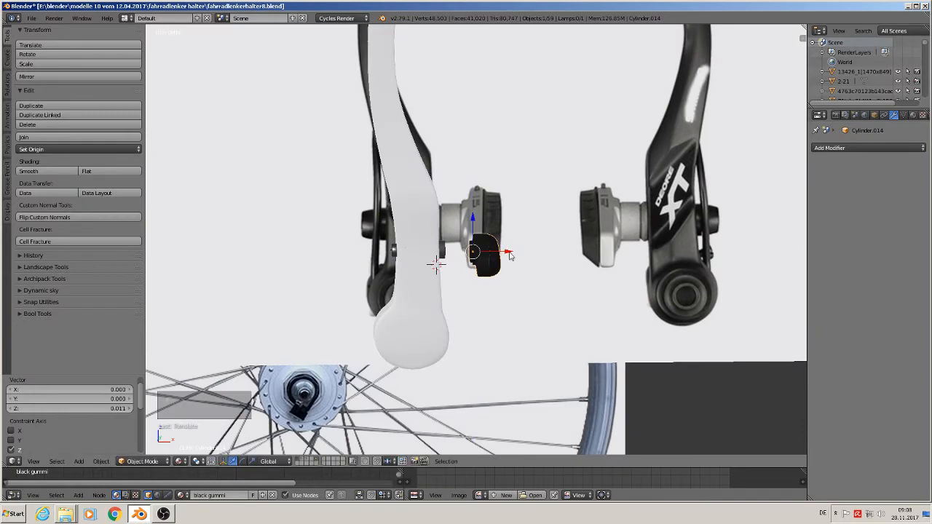
drag(524, 257, 459, 226)
Edit the spacer mesh and pull its selected end ring along X until the spacer reaches the brake block.
mouse_move(487, 280)
middle_down()
mouse_move(483, 289)
mouse_move(442, 284)
mouse_move(473, 279)
mouse_move(435, 310)
mouse_move(490, 302)
mouse_move(483, 294)
middle_up()
scroll(467, 281, down, 4)
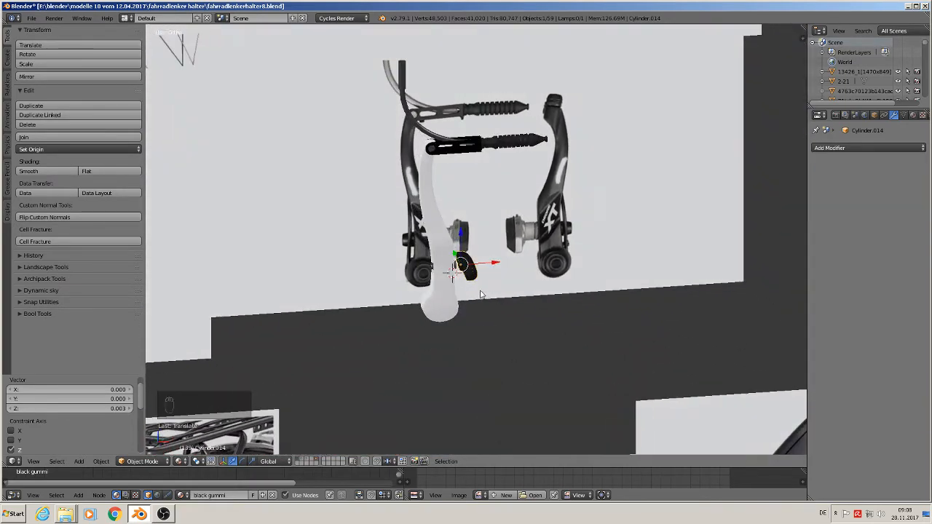
scroll(466, 285, up, 8)
middle_drag(454, 267, 536, 323)
right_click(482, 215)
key(Tab)
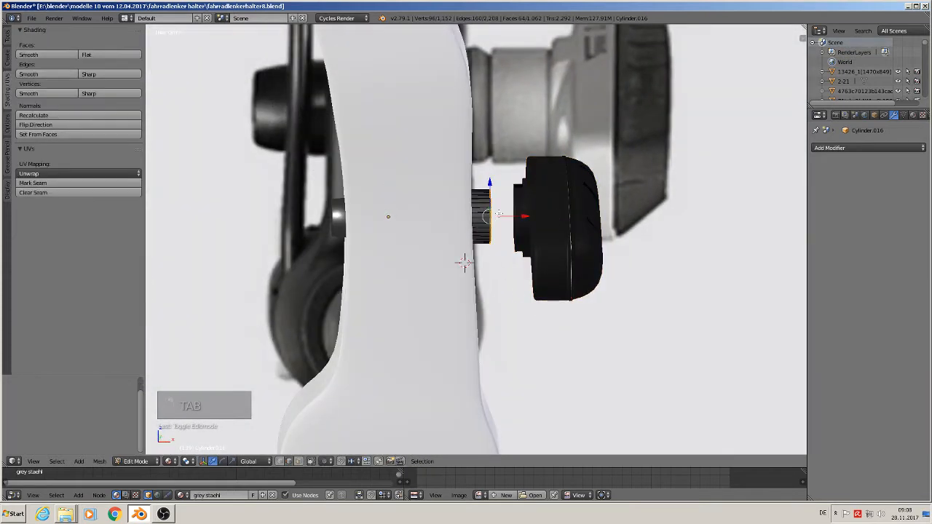
drag(523, 217, 554, 218)
key(Tab)
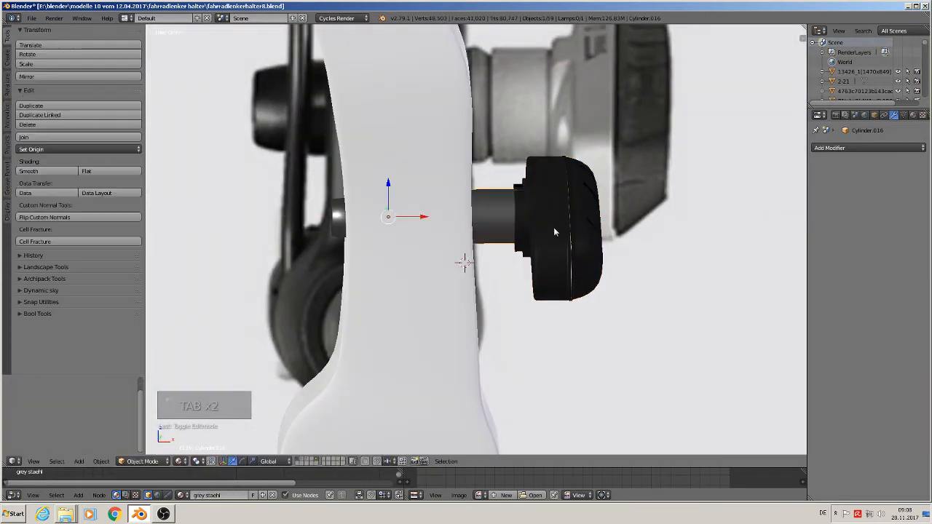
Add a second material slot to the brake block and set it to the existing silver rough material.
scroll(543, 214, down, 3)
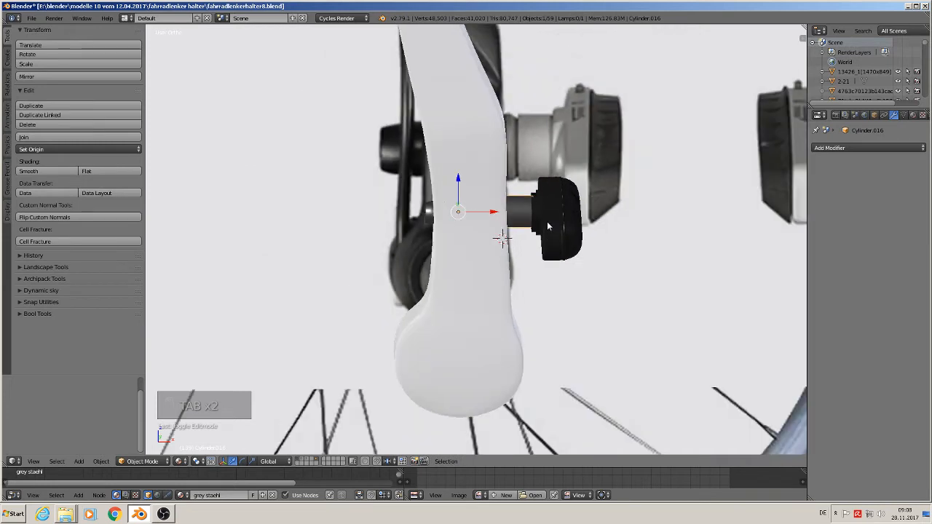
right_click(548, 222)
click(913, 115)
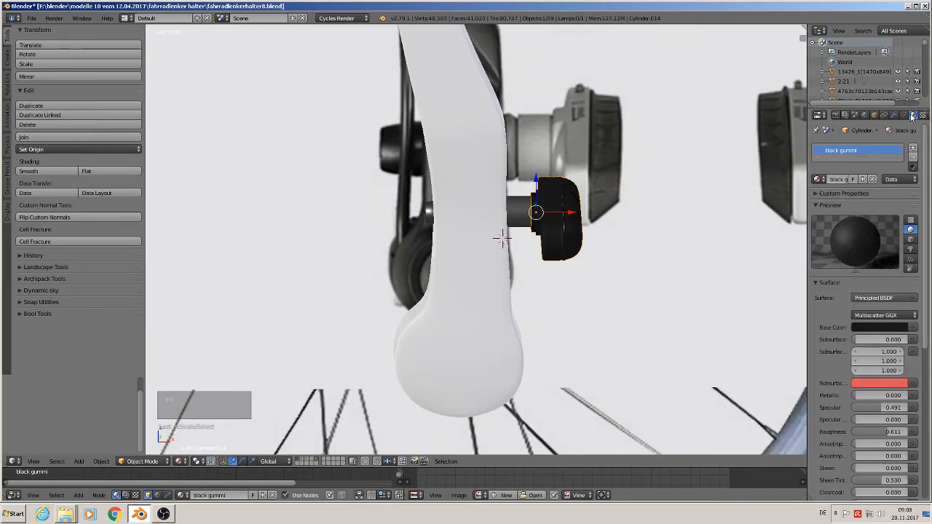
drag(862, 158, 862, 187)
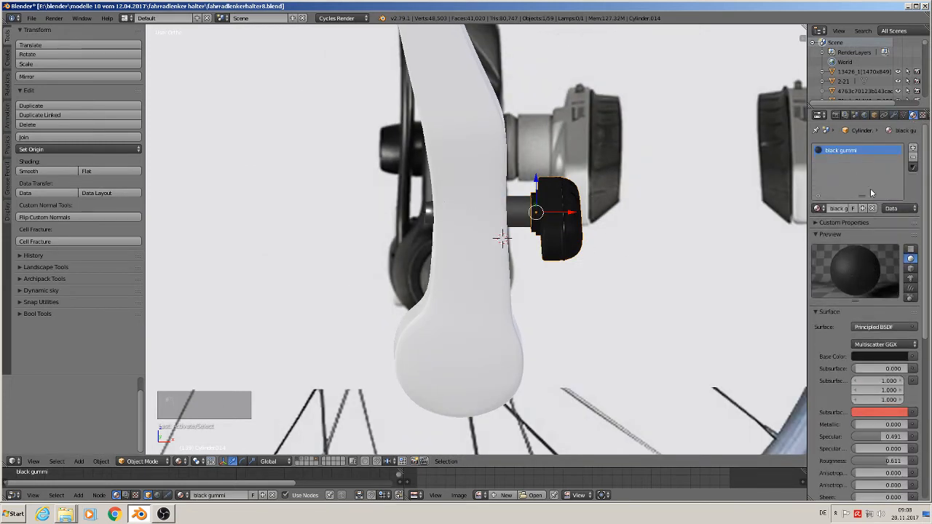
click(914, 149)
click(818, 210)
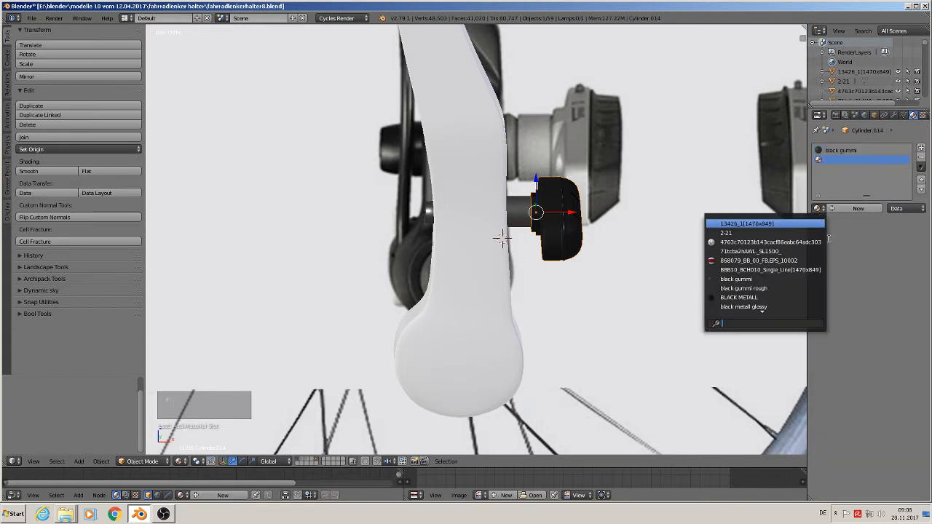
scroll(787, 306, down, 3)
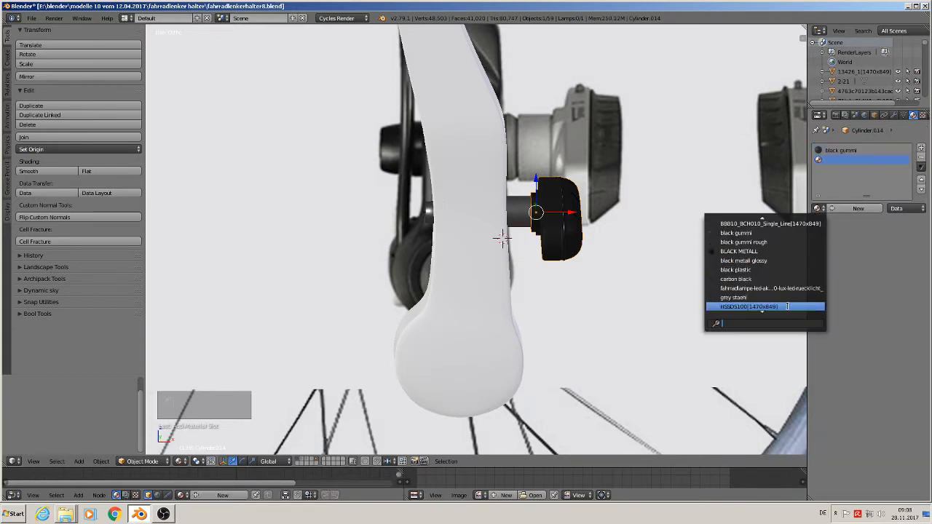
scroll(786, 307, down, 3)
scroll(785, 310, down, 7)
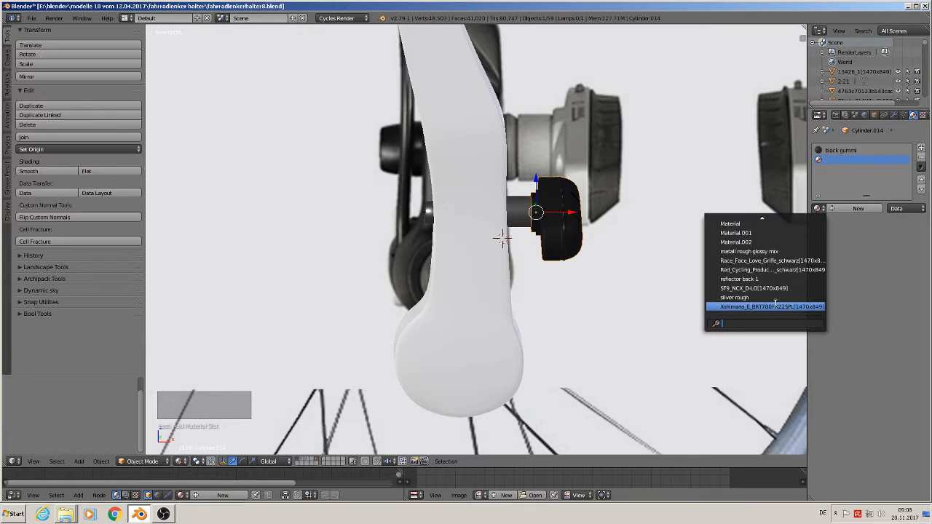
click(775, 307)
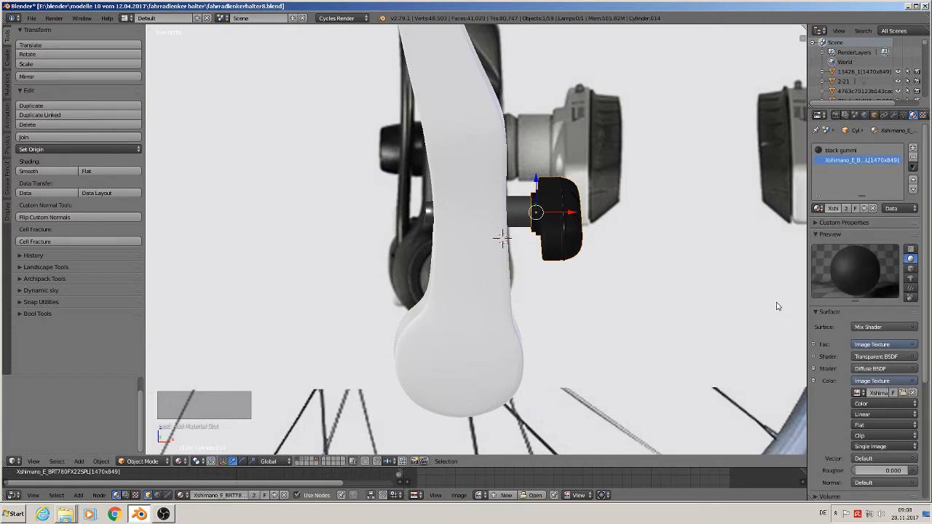
click(819, 208)
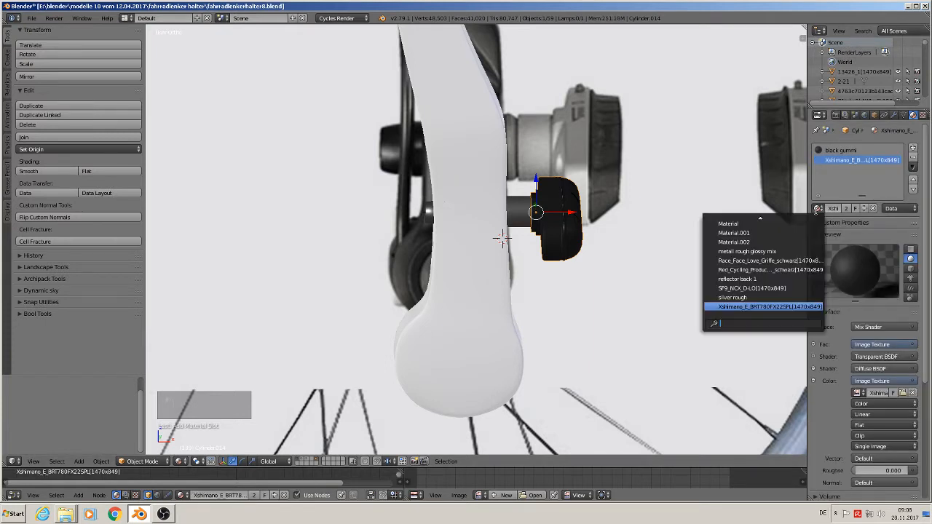
click(774, 298)
In the brake block mesh, select the stepped collar facing the spacer and assign silver rough to it.
key(Tab)
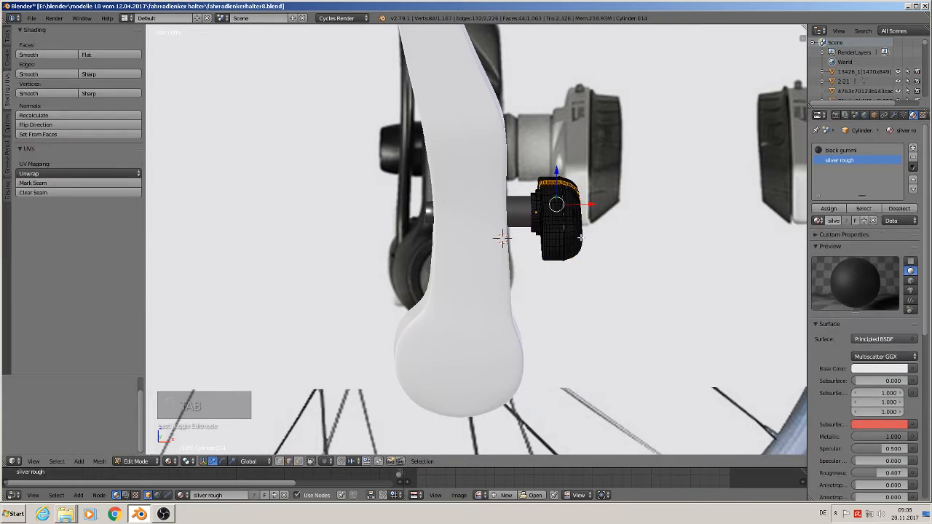
scroll(557, 229, up, 3)
alt+right_click(502, 191)
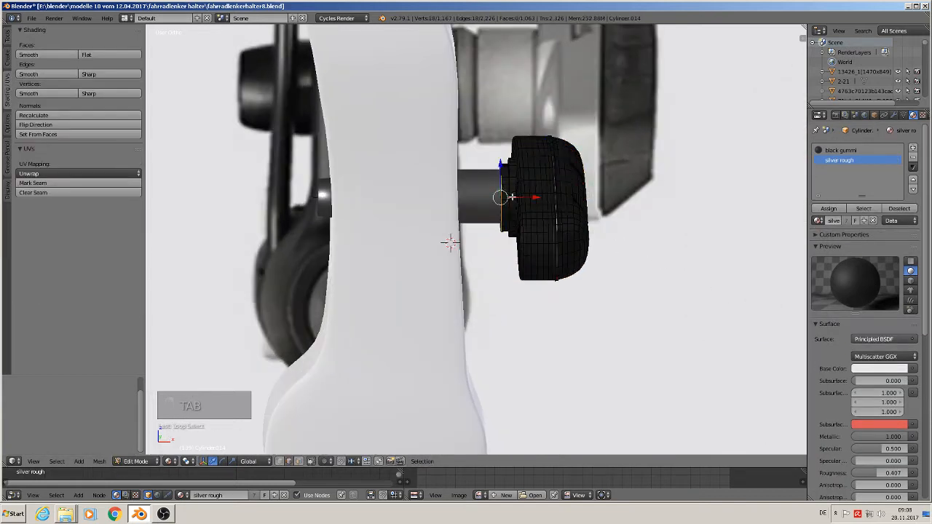
key(ctrl+KP_Add)
key(ctrl+KP_Add)
key(ctrl+KP_Add)
key(ctrl+KP_Add)
key(ctrl+KP_Add)
key(ctrl+KP_Add)
key(ctrl+KP_Add)
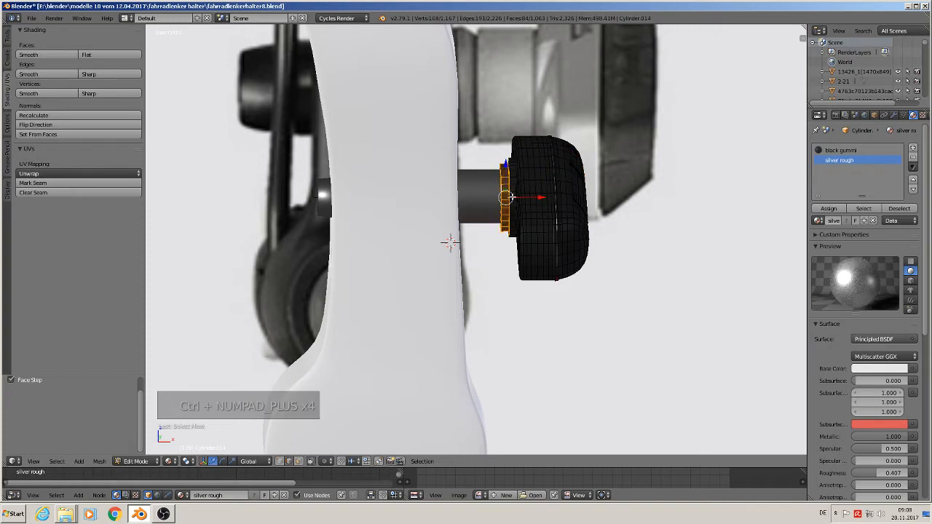
key(ctrl+KP_Add)
key(ctrl+KP_Add)
key(ctrl+KP_Add)
key(ctrl+KP_Add)
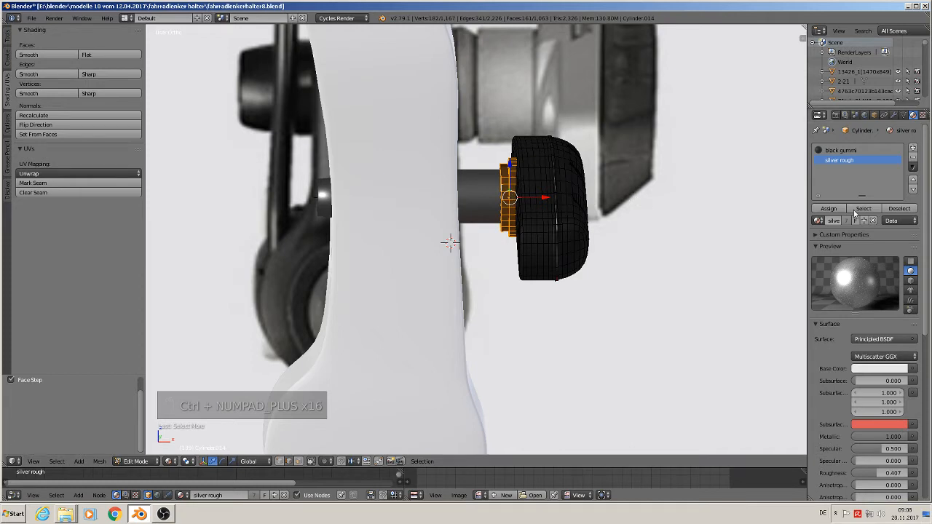
click(829, 208)
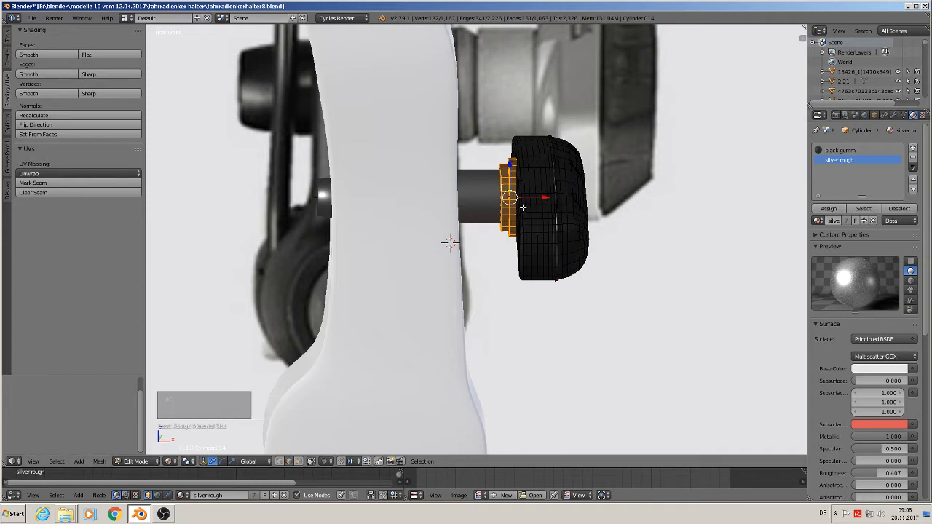
middle_drag(523, 212, 536, 226)
scroll(536, 227, up, 3)
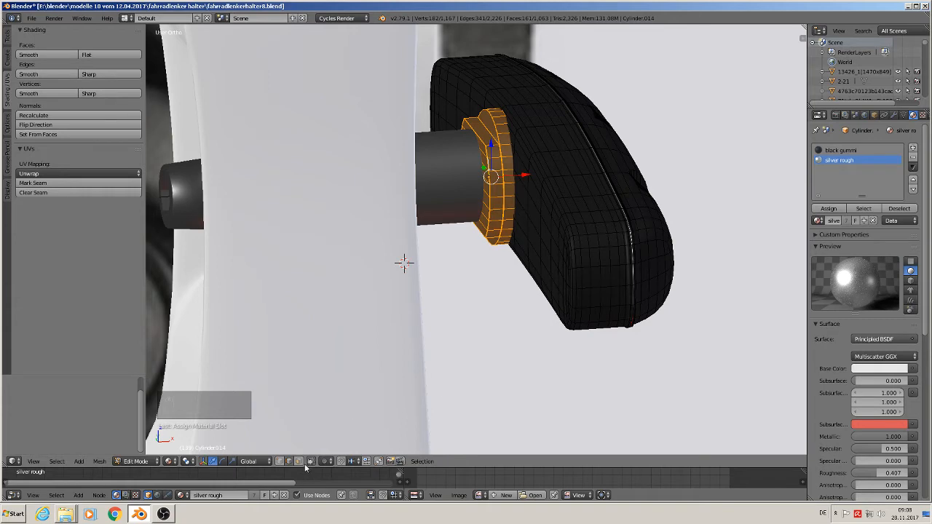
middle_drag(471, 322, 467, 312)
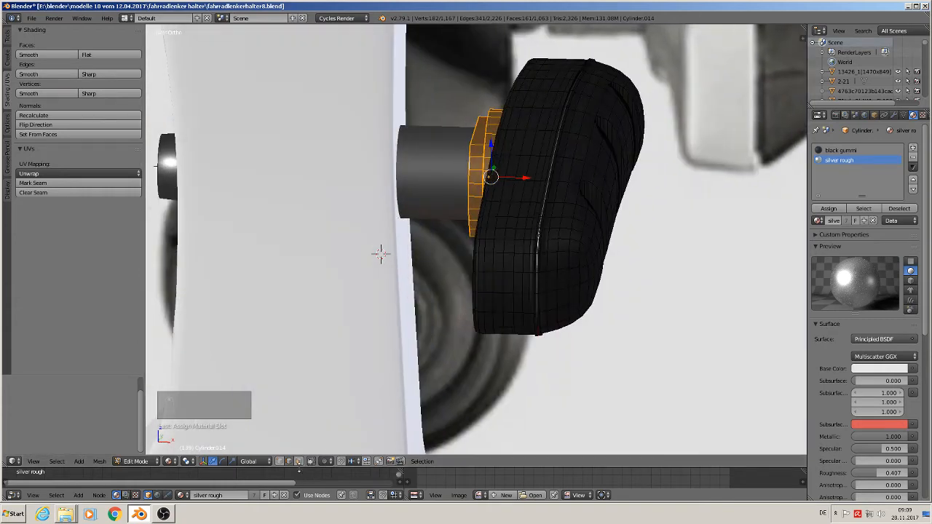
Select the brake block's face loop nearest the arm, grow it eight times to cover the rear half, and assign silver rough.
click(299, 461)
alt+right_click(498, 153)
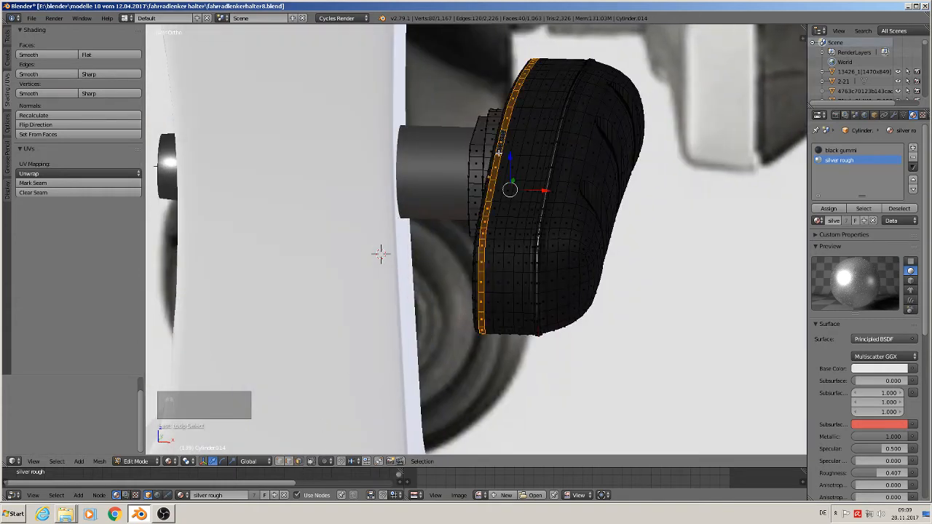
middle_drag(549, 137, 577, 138)
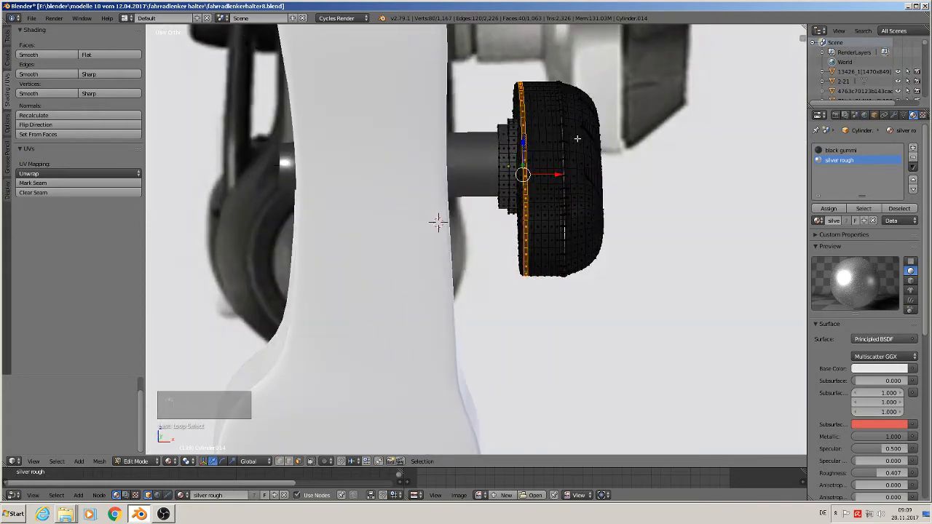
key(ctrl+KP_Add)
key(ctrl+KP_Add)
key(ctrl+KP_Add)
key(ctrl+KP_Add)
key(ctrl+KP_Add)
key(ctrl+KP_Add)
key(ctrl+KP_Add)
key(ctrl+KP_Add)
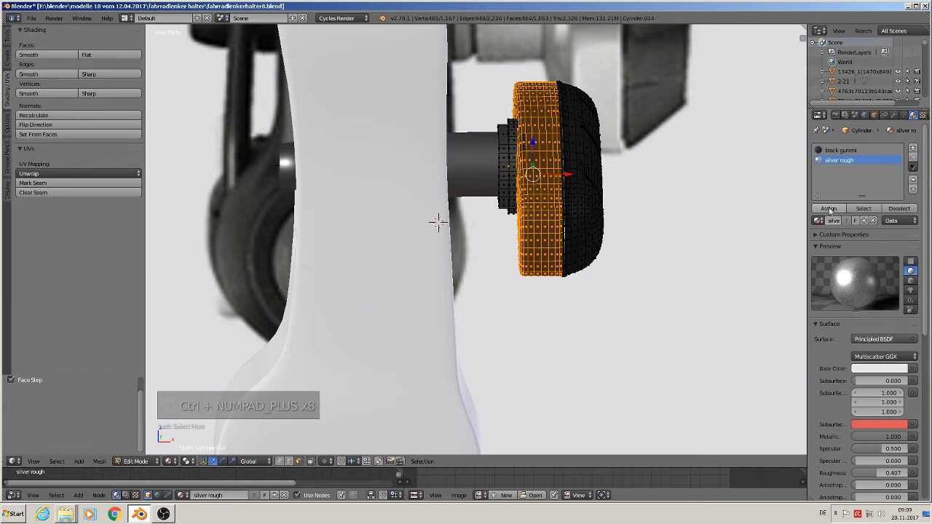
key(Tab)
Add an Edge Split modifier to the brake block with Sharp Edges off and a split angle of 41°.
middle_drag(577, 139, 466, 330)
scroll(636, 281, up, 9)
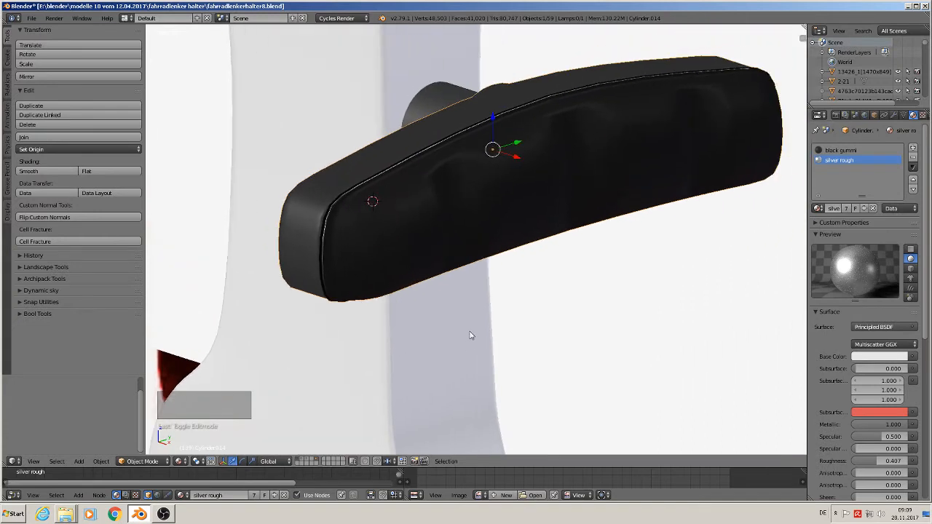
scroll(467, 330, up, 3)
middle_drag(460, 137, 426, 186)
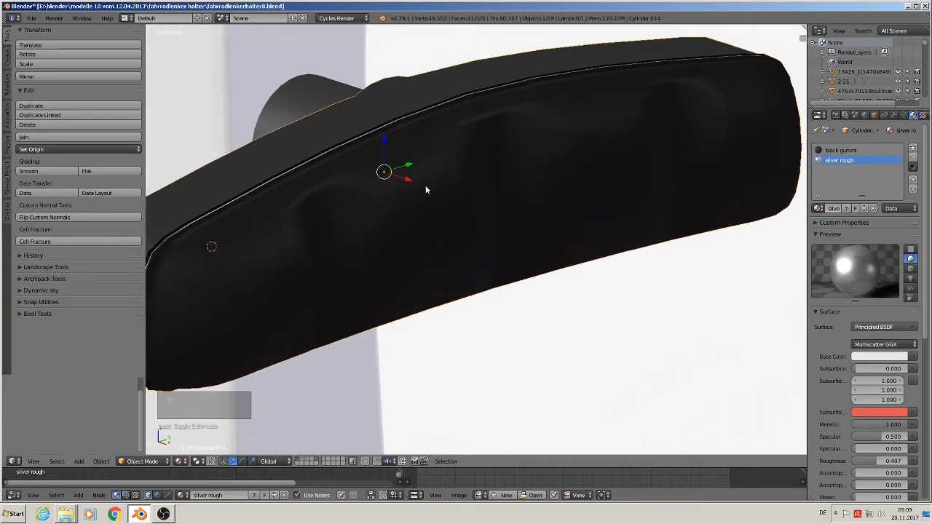
right_click(426, 186)
right_click(426, 189)
click(896, 116)
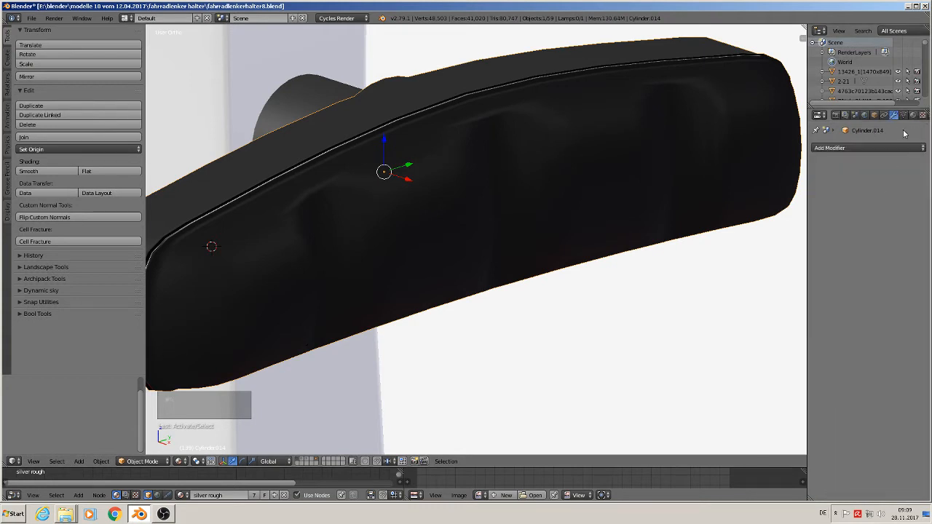
click(866, 148)
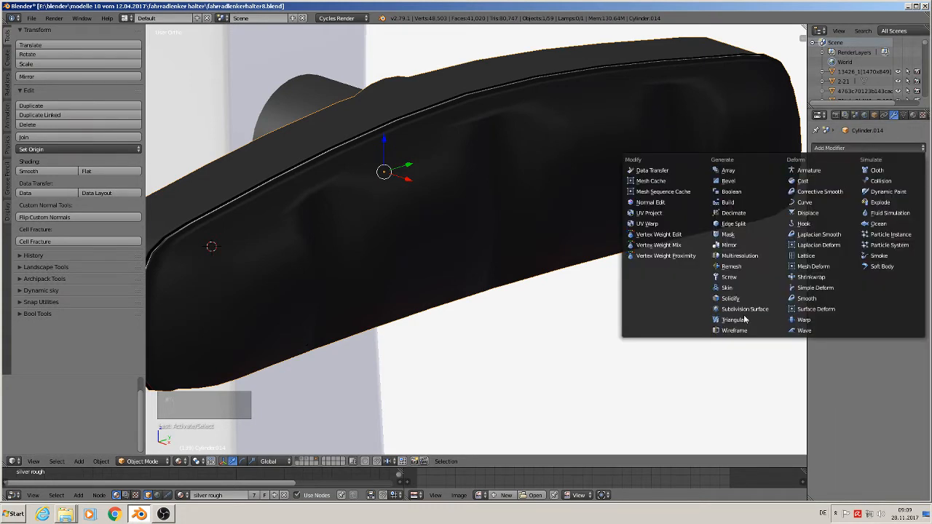
click(759, 225)
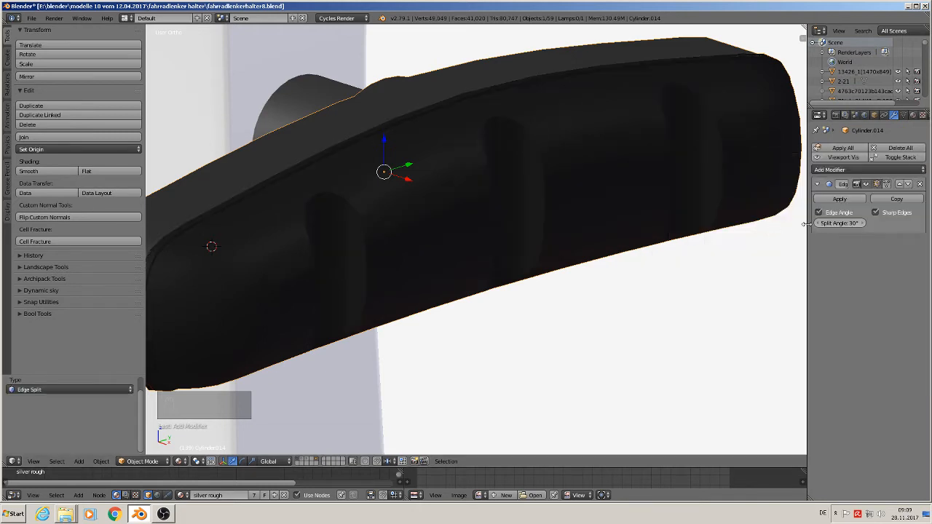
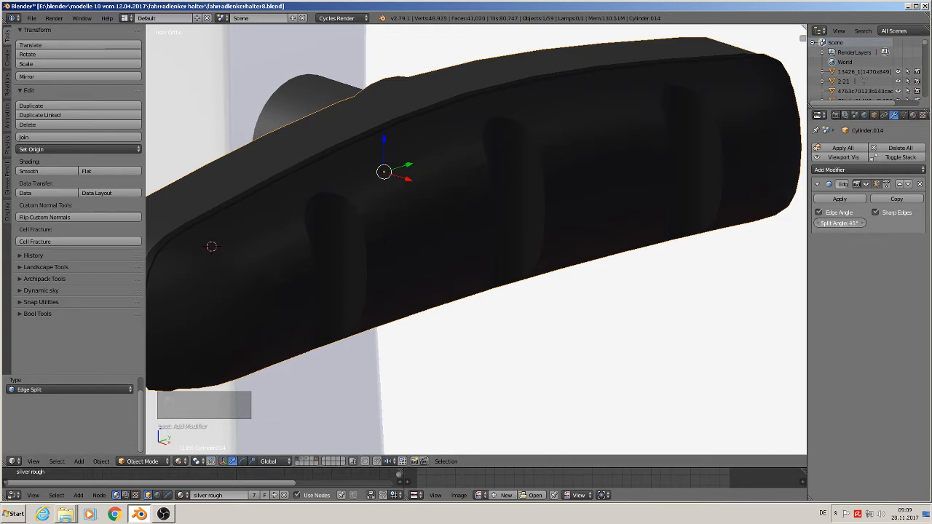
drag(838, 223, 834, 226)
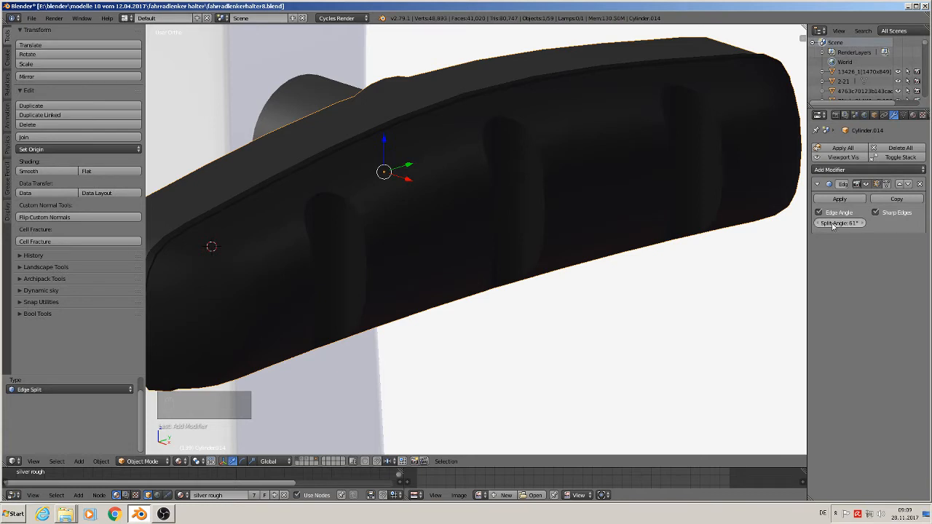
click(876, 212)
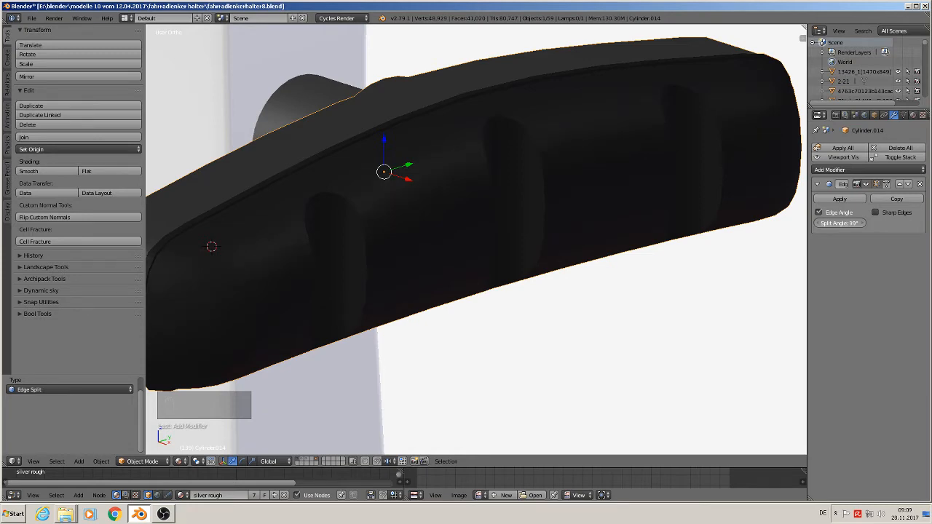
scroll(531, 266, down, 3)
middle_drag(531, 267, 601, 304)
key(a)
scroll(604, 299, down, 4)
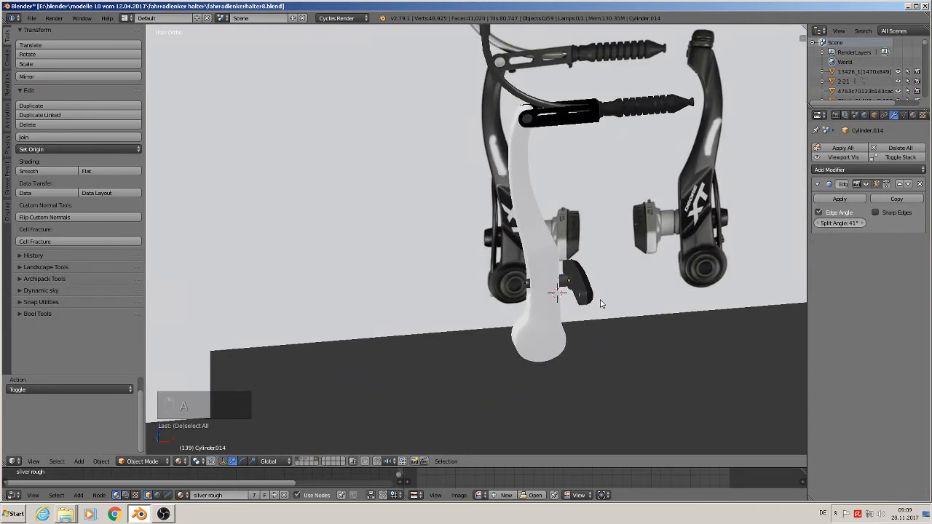
right_click(540, 246)
key(v)
scroll(539, 246, up, 2)
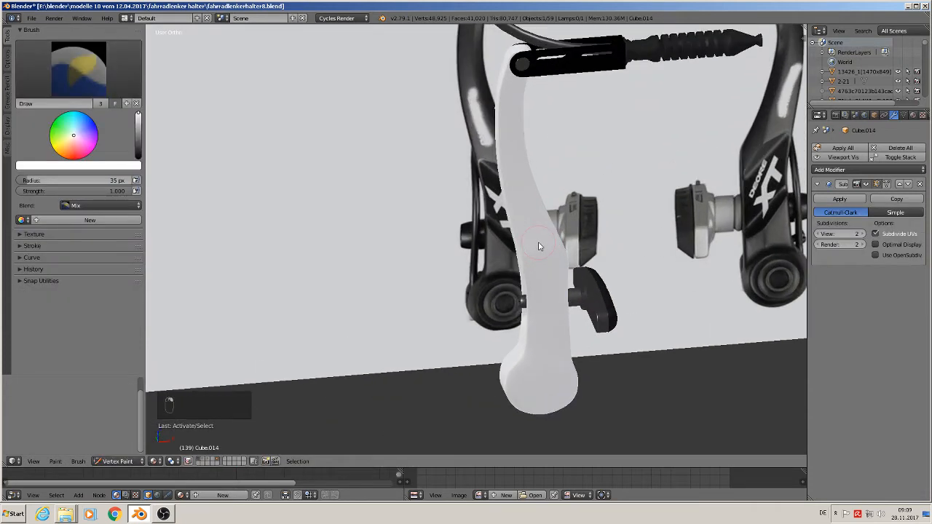
right_click(541, 255)
key(Tab)
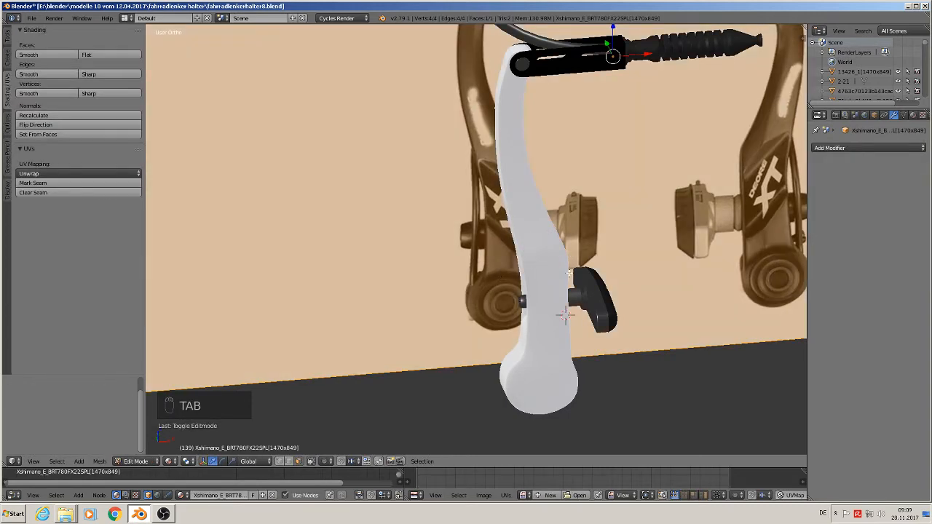
key(Tab)
In Object Mode, duplicate the white brake arm along negative X and apply the Subdivision Surface modifier on the original arm.
right_click(541, 236)
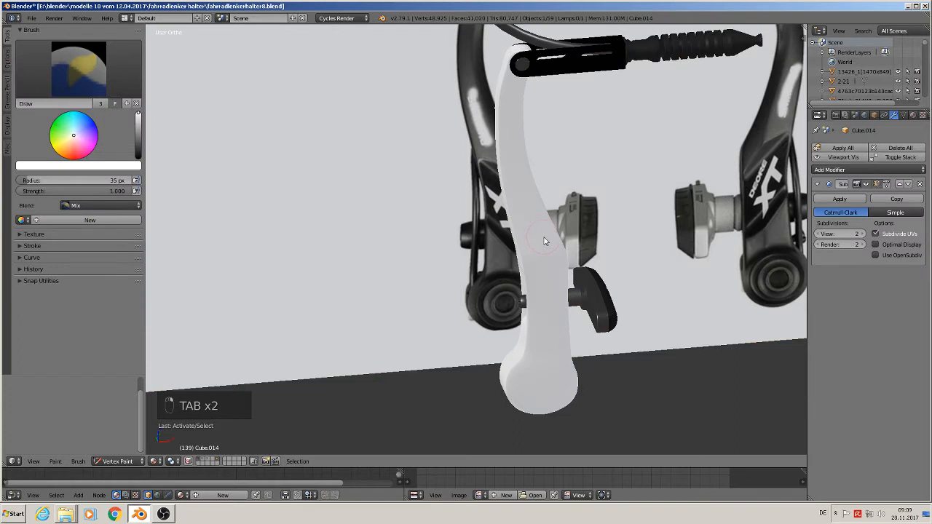
click(117, 461)
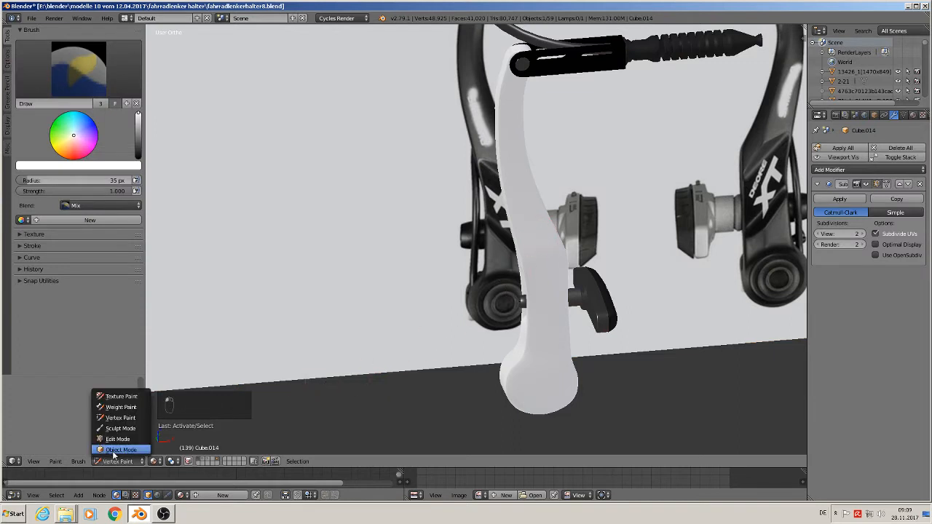
click(118, 445)
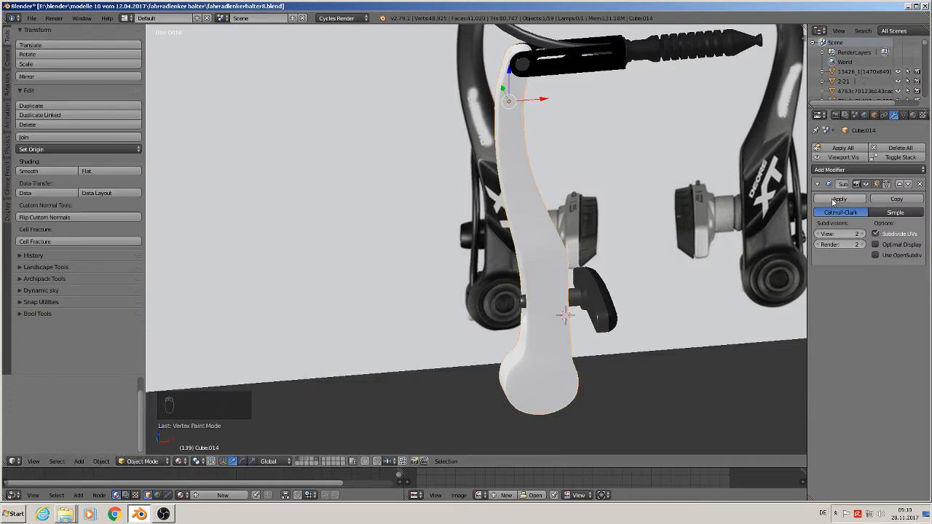
scroll(510, 277, down, 2)
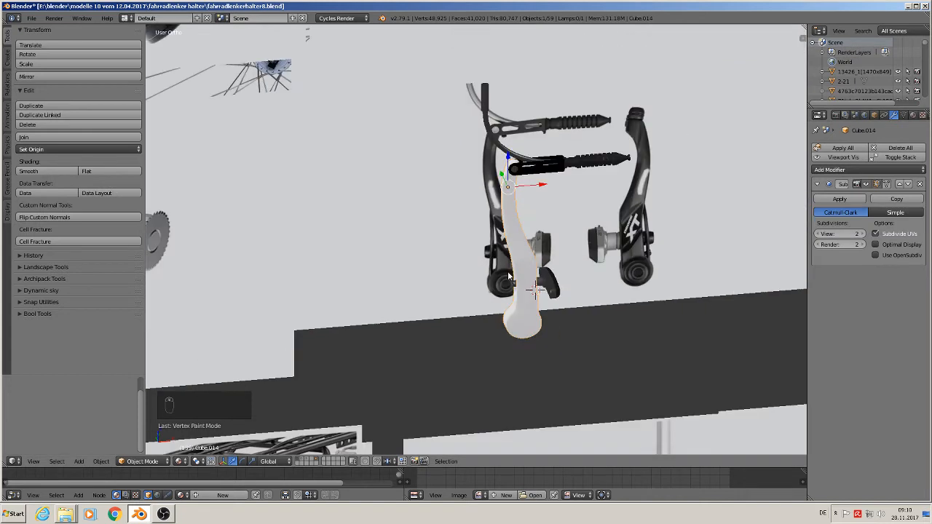
key(shift+d)
key(x)
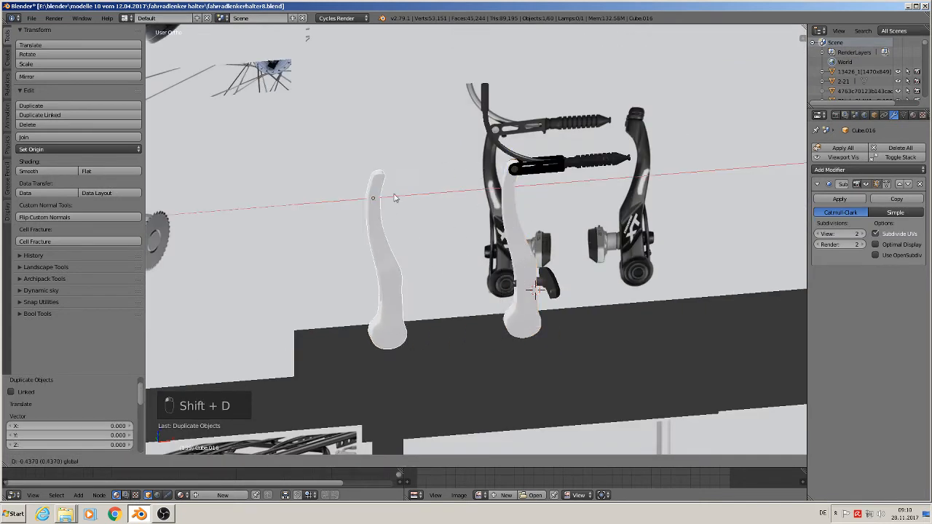
click(397, 199)
right_click(539, 240)
click(841, 199)
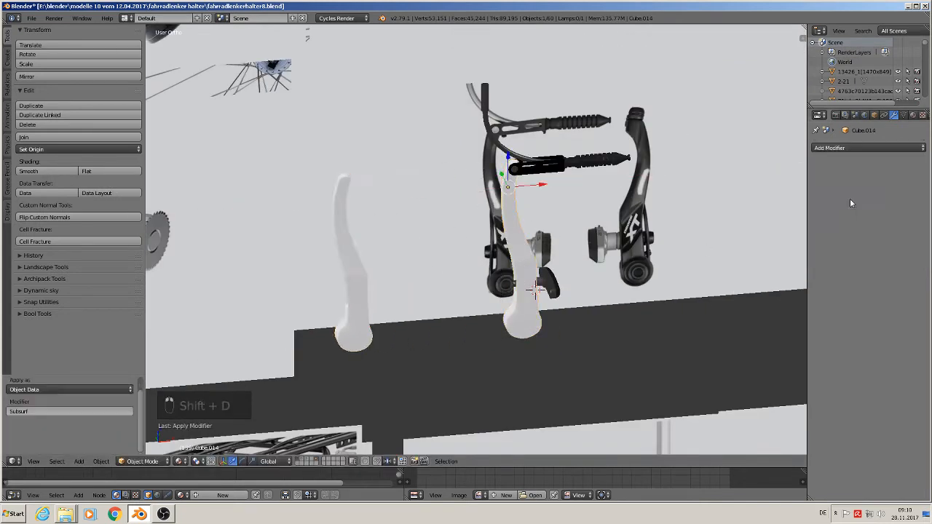
Edit the original arm's mesh, select the edge loop outlining its front face, and mark it as a seam.
scroll(690, 299, up, 6)
scroll(668, 334, up, 3)
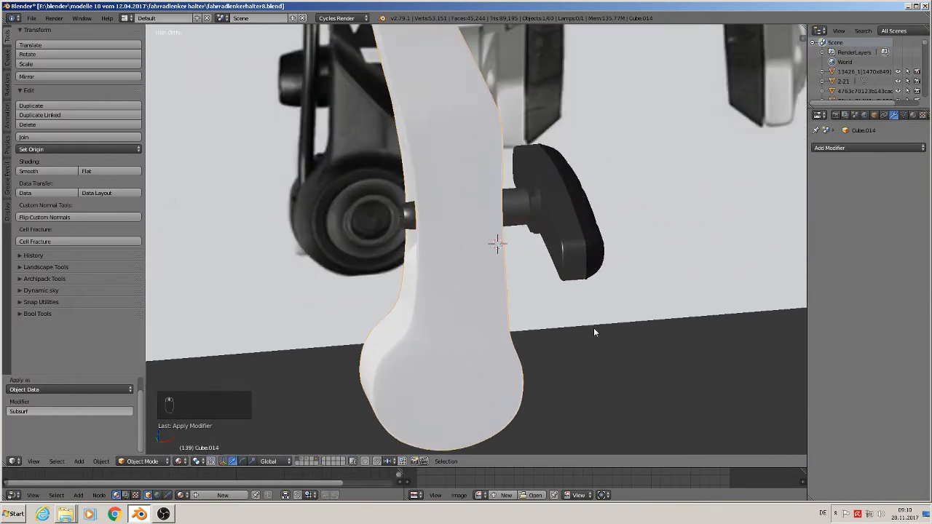
key(Tab)
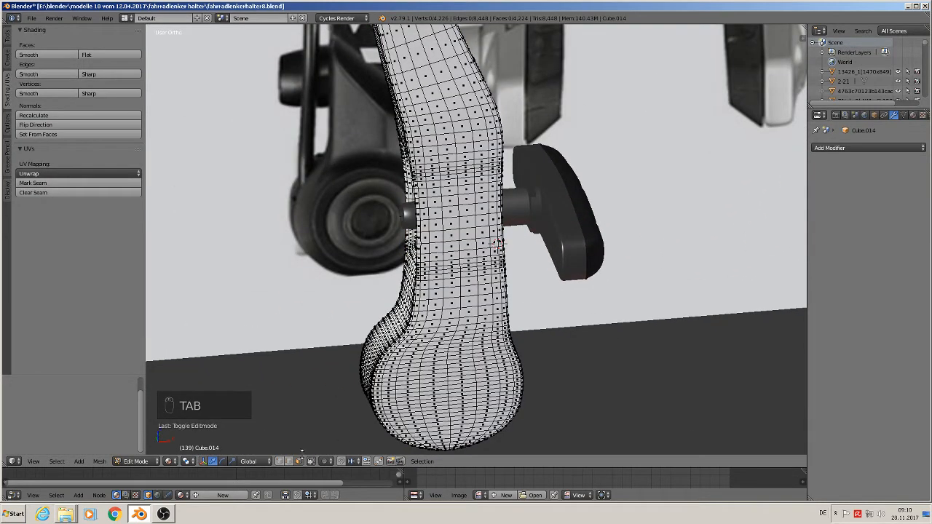
scroll(447, 294, down, 3)
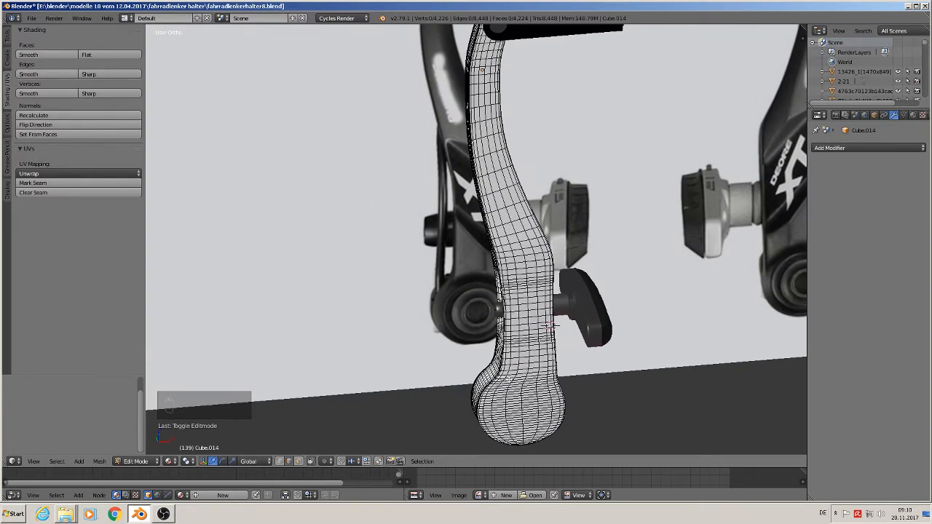
middle_drag(516, 378, 539, 379)
scroll(520, 360, up, 2)
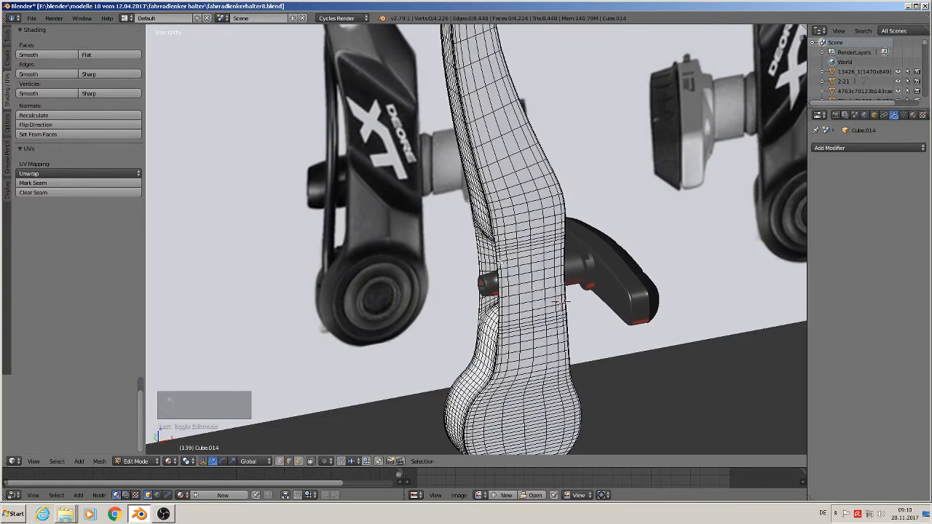
scroll(505, 246, up, 3)
alt+click(477, 226)
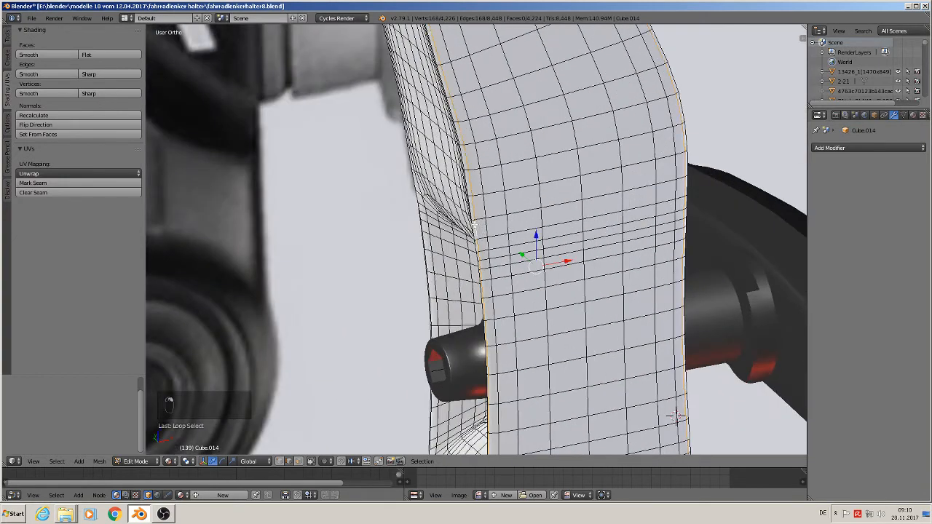
scroll(515, 225, down, 4)
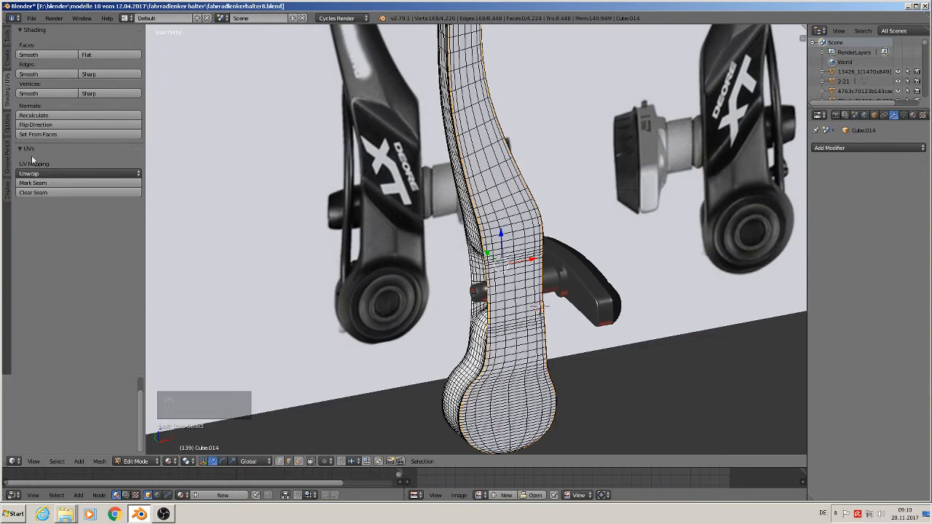
click(33, 183)
Select the matching edge loop outlining the arm's back face and mark it as a seam.
middle_drag(407, 291, 429, 305)
scroll(429, 306, up, 3)
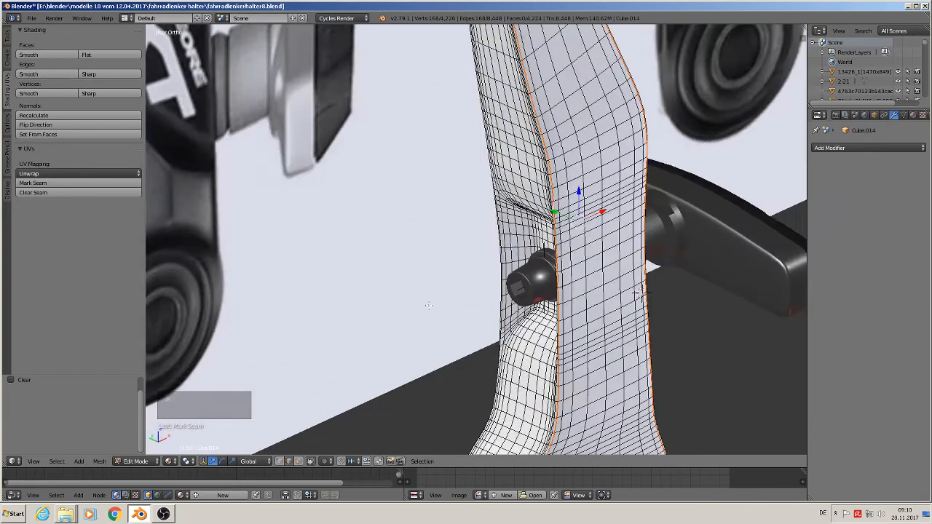
middle_drag(484, 169, 568, 182)
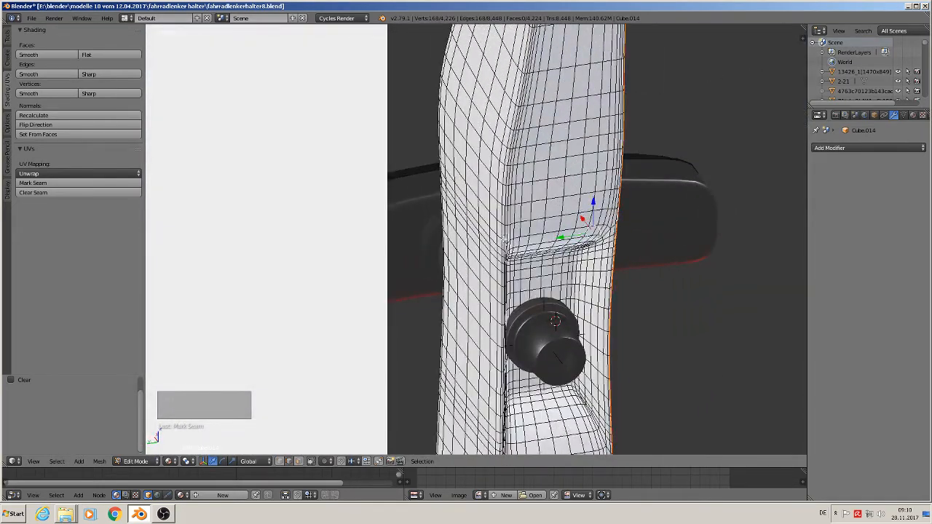
alt+right_click(504, 237)
scroll(504, 237, down, 5)
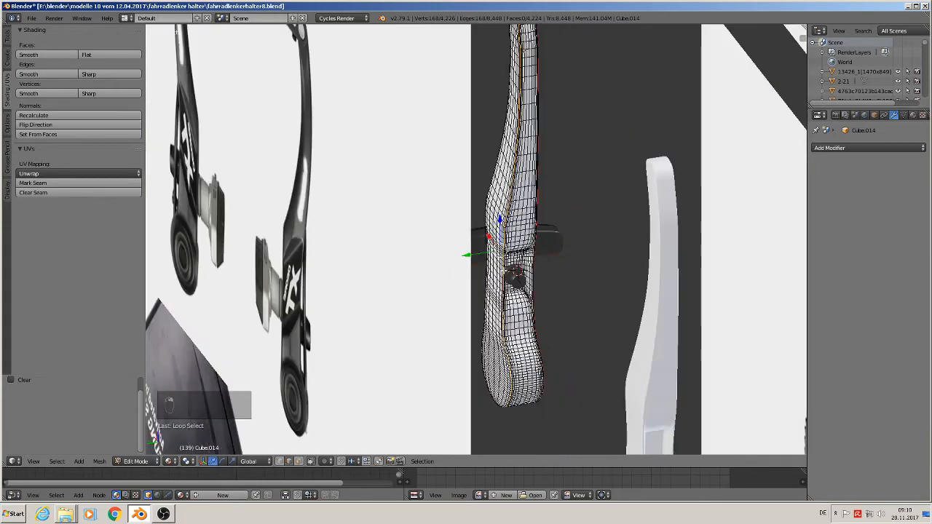
click(63, 186)
Select the shortest edge path across the rim of the arm's rounded lower end, connecting both seams, and mark it as a seam.
middle_drag(437, 219, 408, 229)
scroll(510, 291, up, 10)
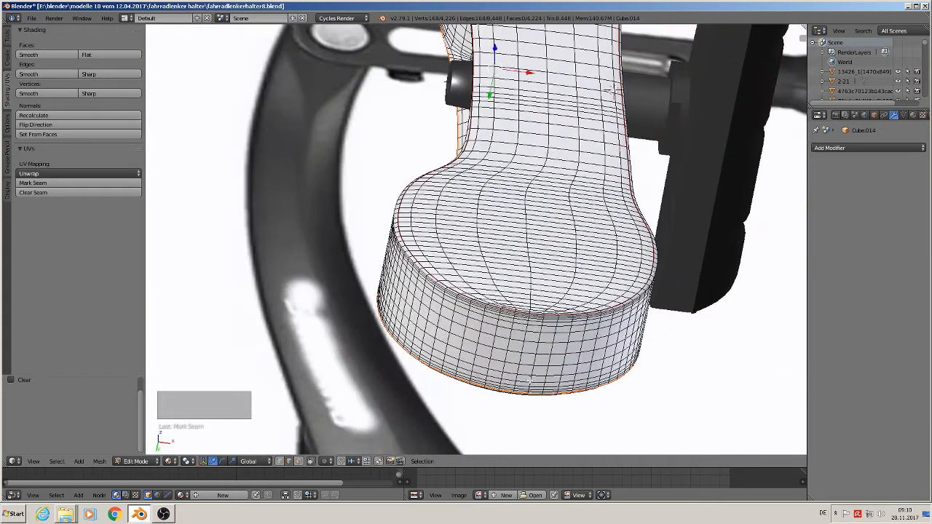
scroll(542, 312, up, 5)
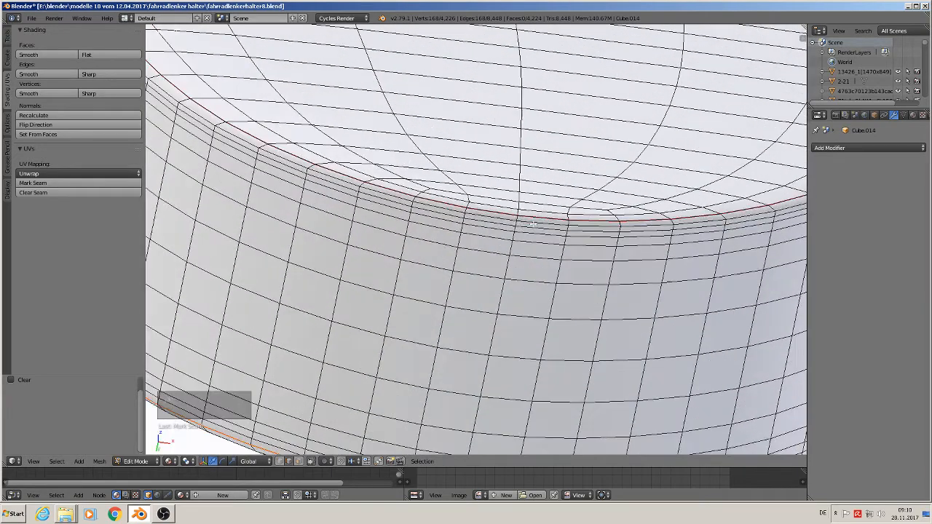
right_click(516, 220)
scroll(486, 399, down, 4)
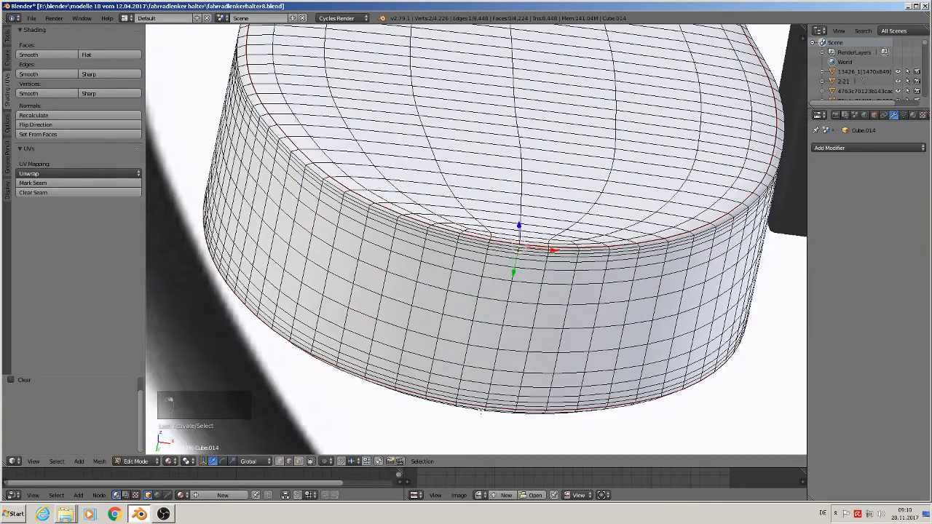
ctrl+right_click(488, 406)
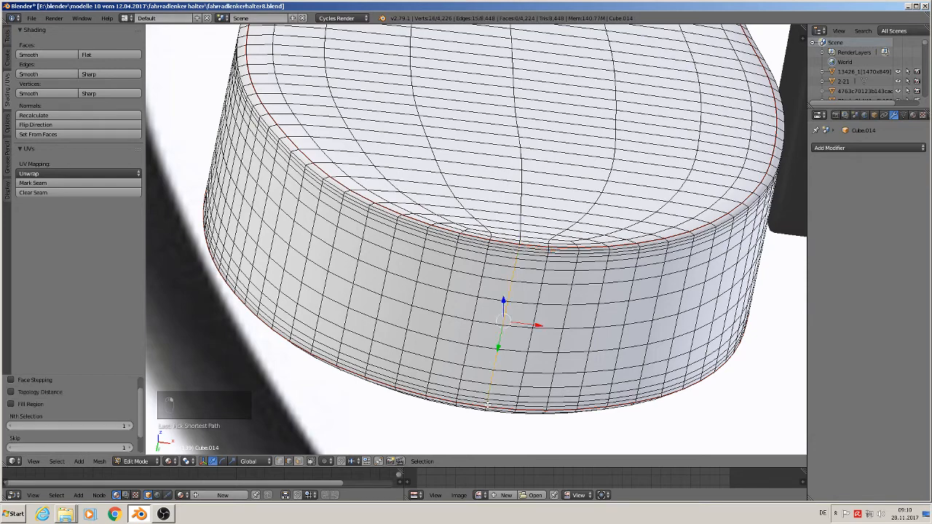
click(73, 183)
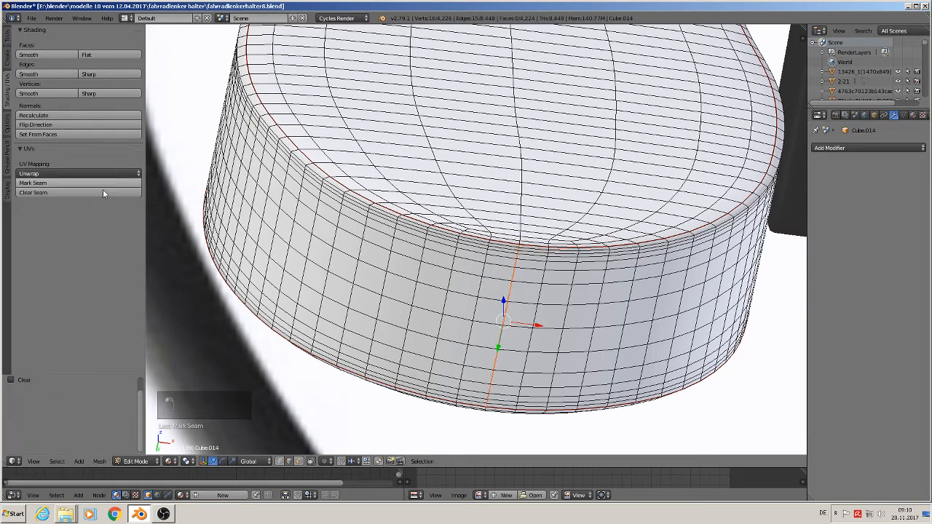
middle_drag(507, 290, 525, 257)
scroll(504, 312, down, 10)
middle_drag(536, 196, 625, 232)
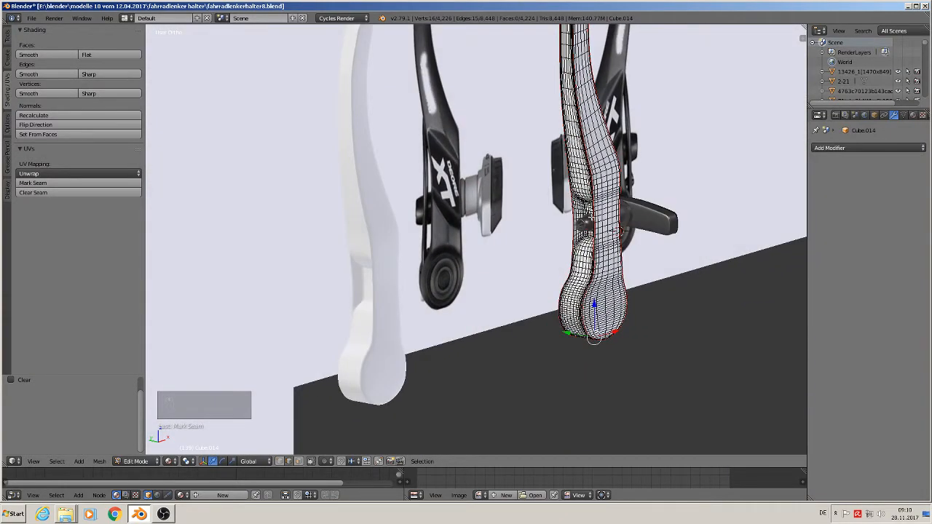
Return to Object Mode and try the existing BLACK METALL material on the original brake arm, settling on black metall glossy.
key(KP_1)
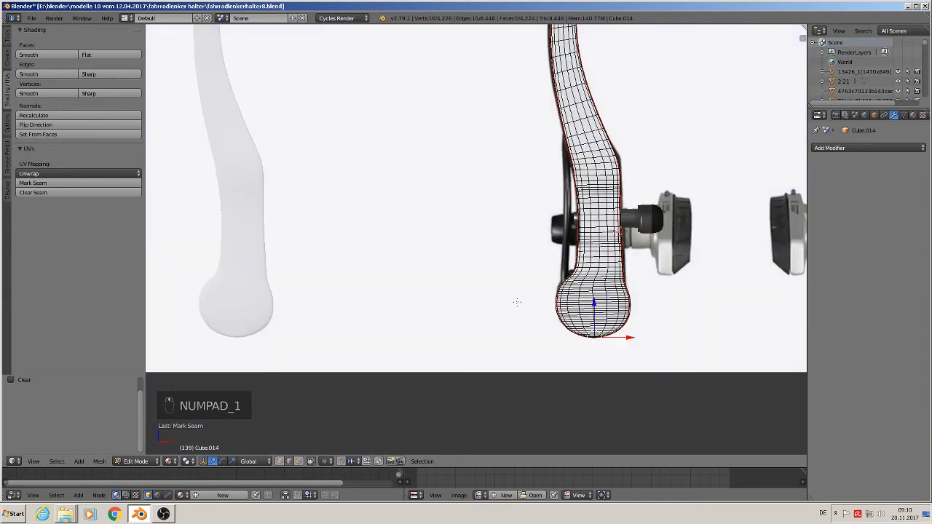
key(Tab)
scroll(501, 306, down, 2)
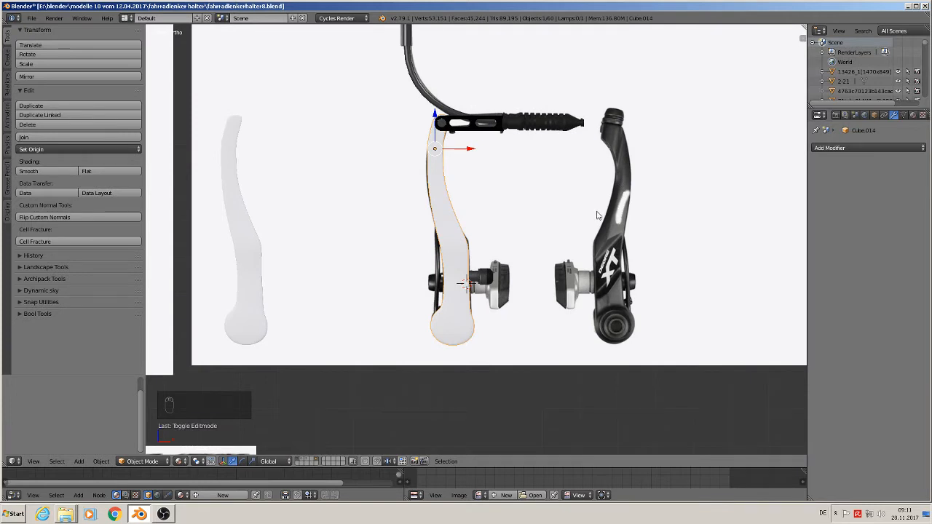
scroll(632, 309, up, 4)
scroll(632, 308, down, 3)
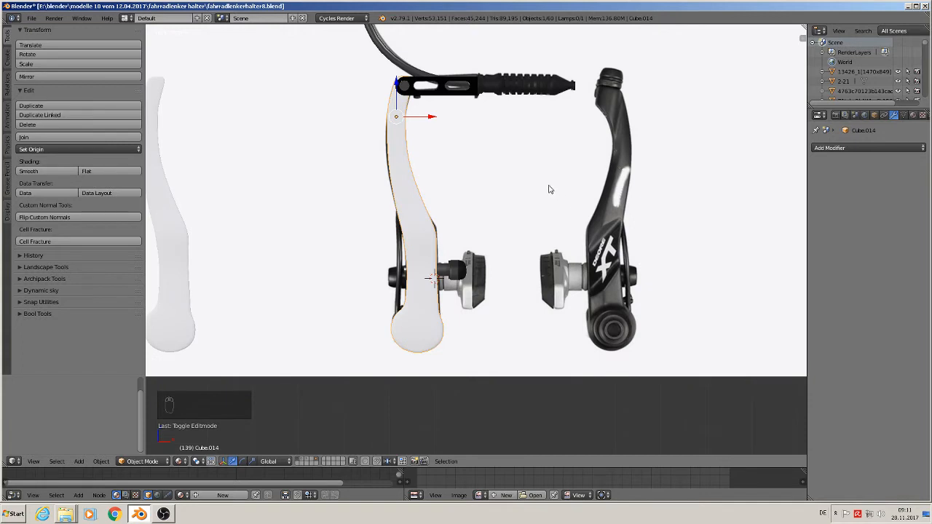
click(913, 115)
click(817, 209)
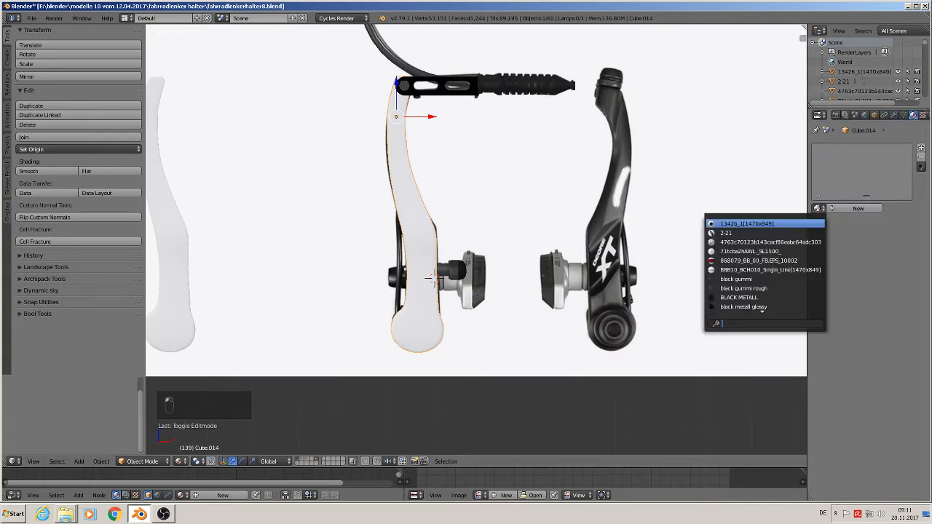
click(786, 298)
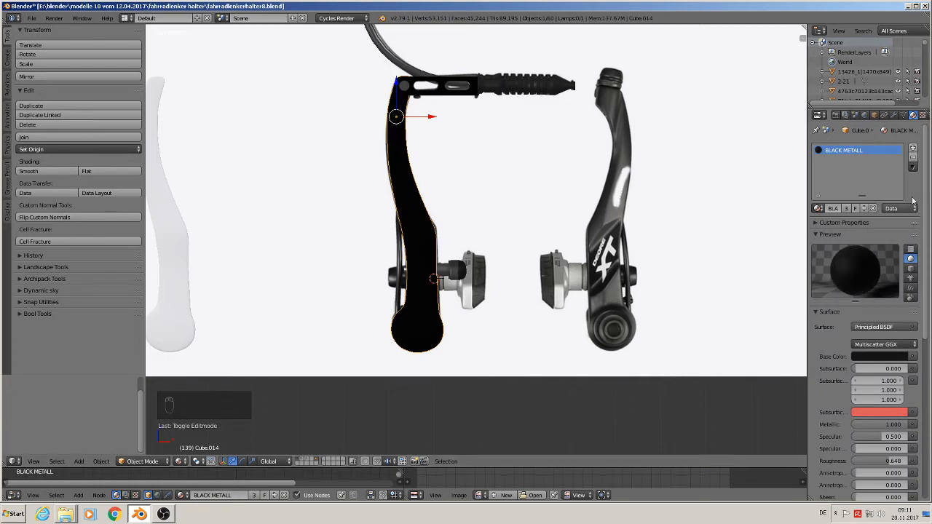
click(818, 209)
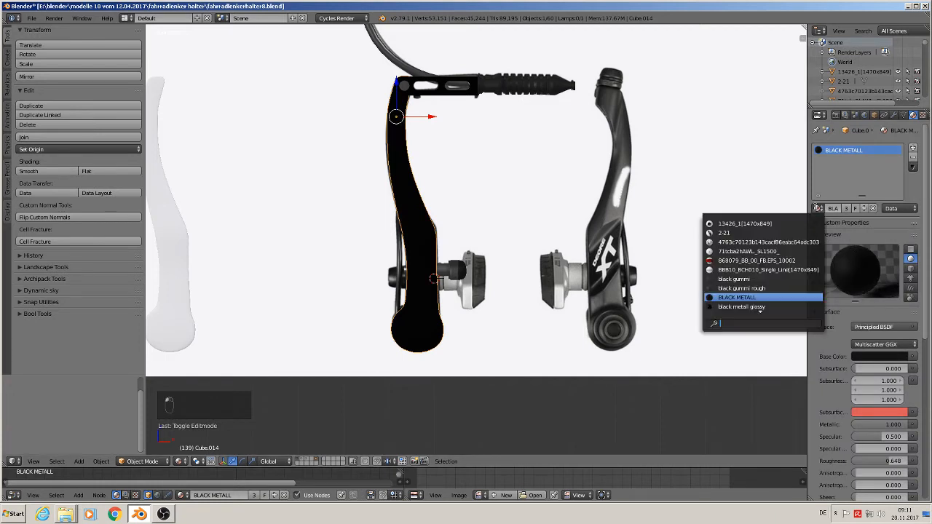
click(785, 304)
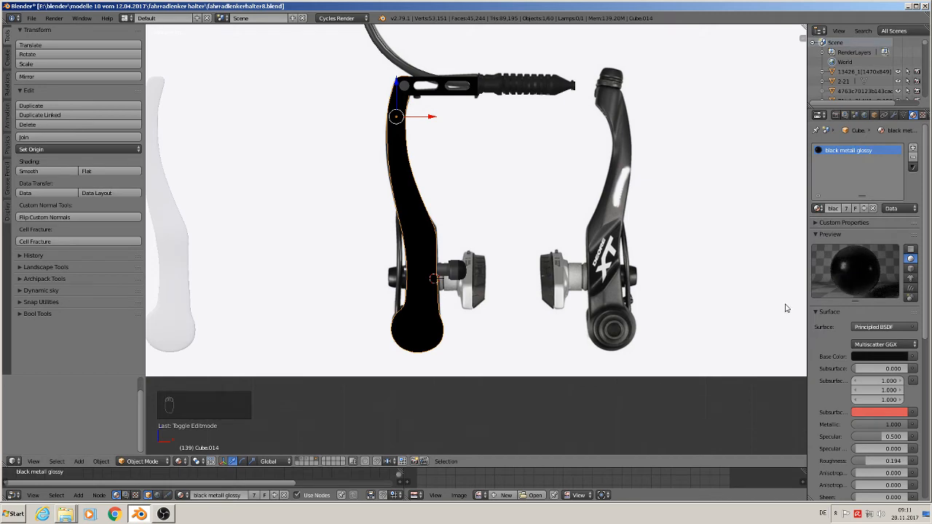
key(Tab)
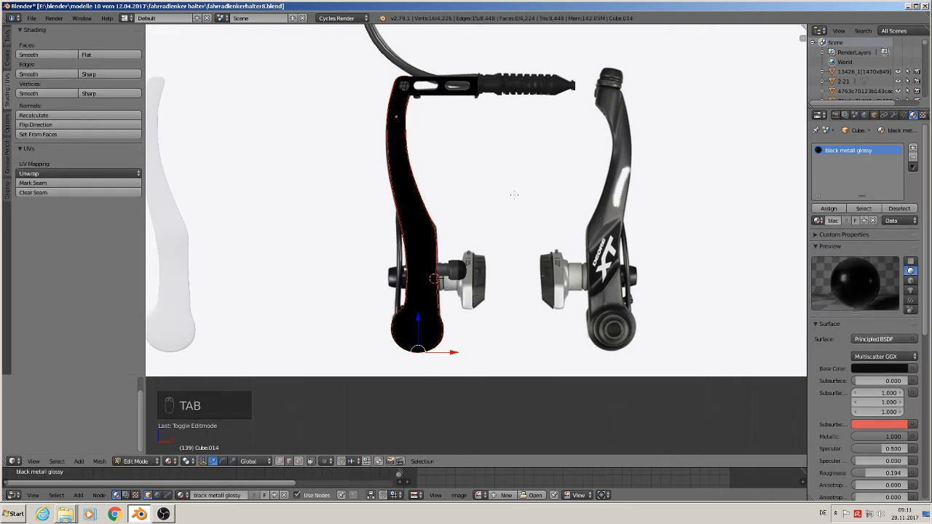
key(Tab)
Deselect everything, select the small screw inside the black arm's lower half, and move it about -0.012 along X toward the arm's outer edge.
key(a)
key(a)
key(a)
middle_drag(524, 251, 505, 246)
scroll(448, 265, up, 4)
scroll(428, 274, up, 3)
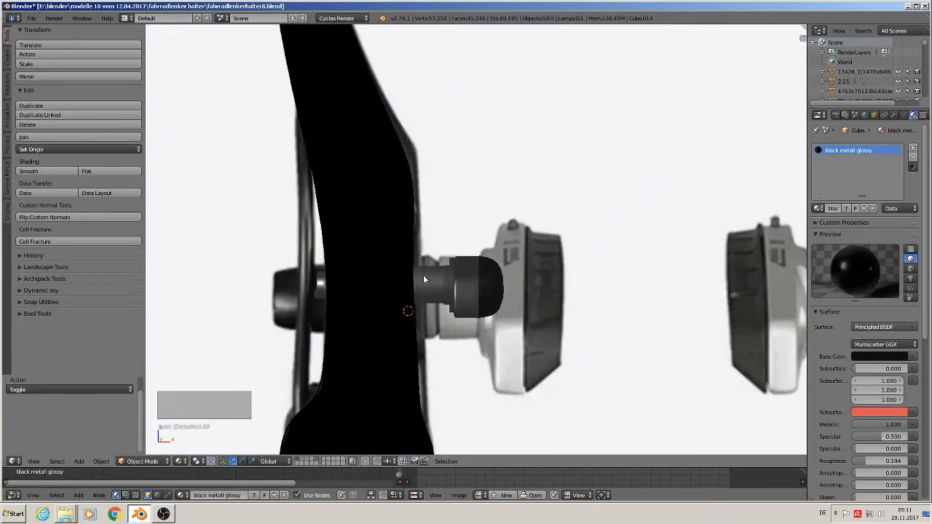
right_click(316, 283)
key(g)
key(x)
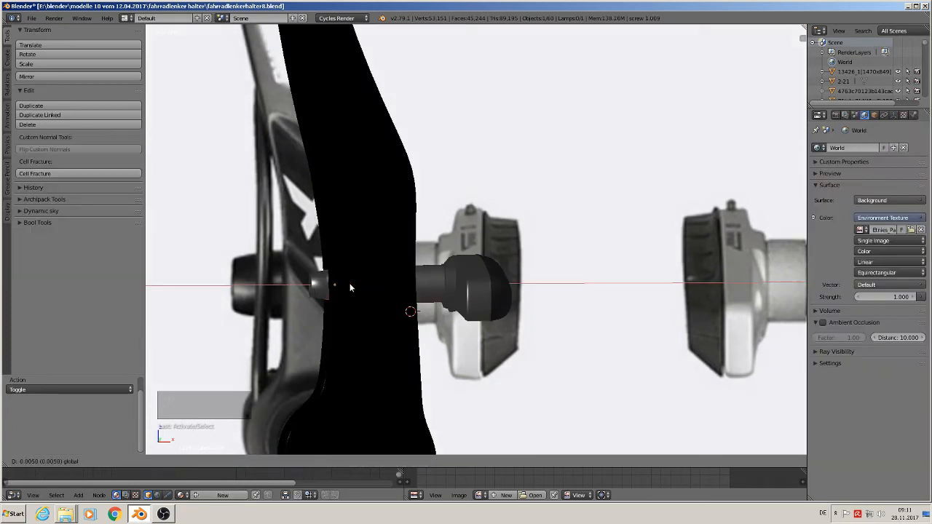
click(340, 284)
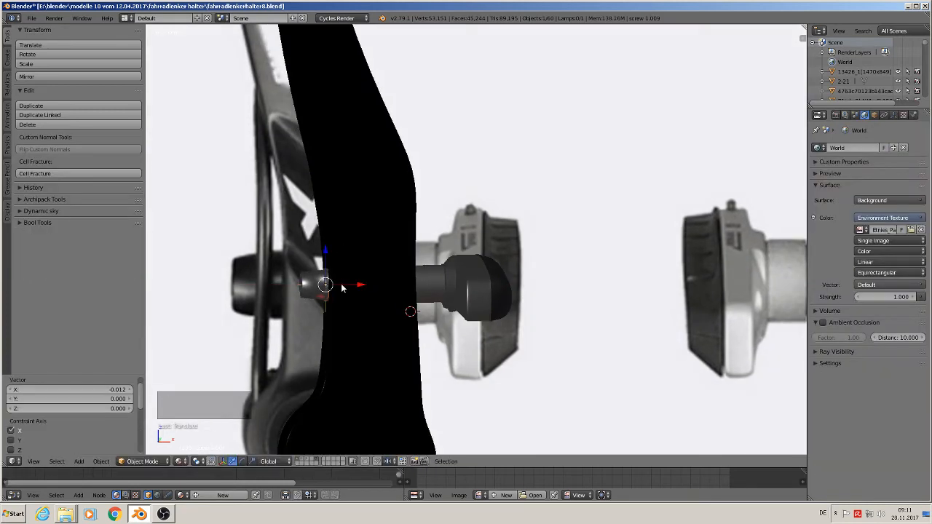
Select the end face and surrounding rim of the grey cylinder behind the hex bolt, and shift them slightly along X.
scroll(340, 281, up, 7)
mouse_move(373, 285)
middle_down()
mouse_move(406, 285)
mouse_move(385, 285)
mouse_move(368, 270)
middle_up()
right_click(359, 271)
scroll(362, 270, up, 2)
key(Tab)
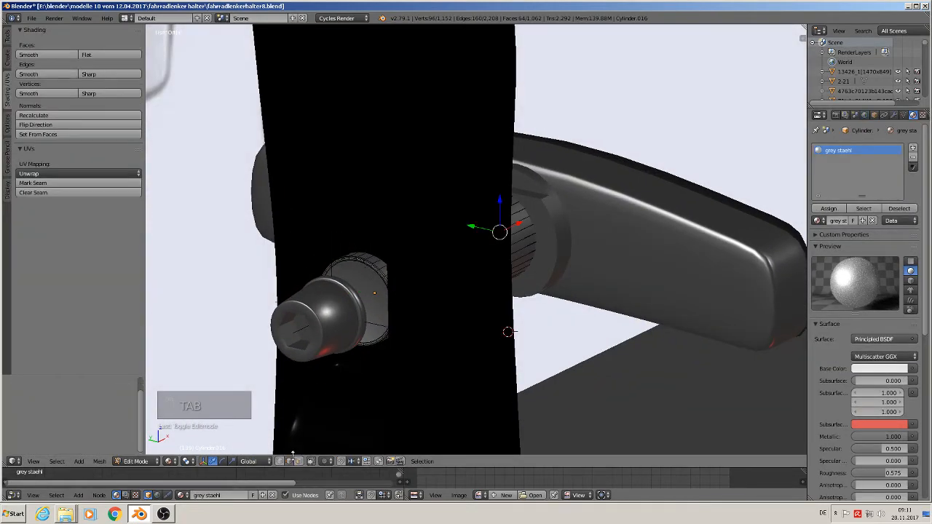
alt+right_click(366, 273)
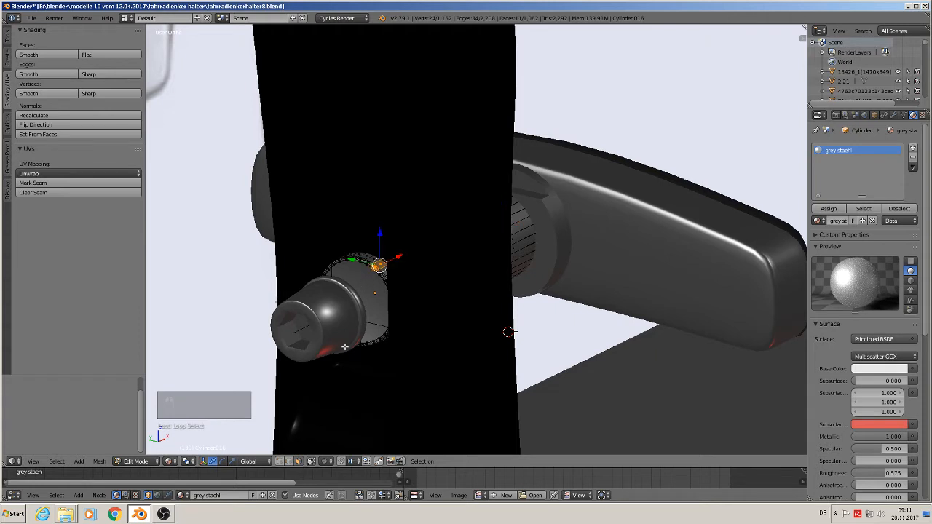
right_click(358, 301)
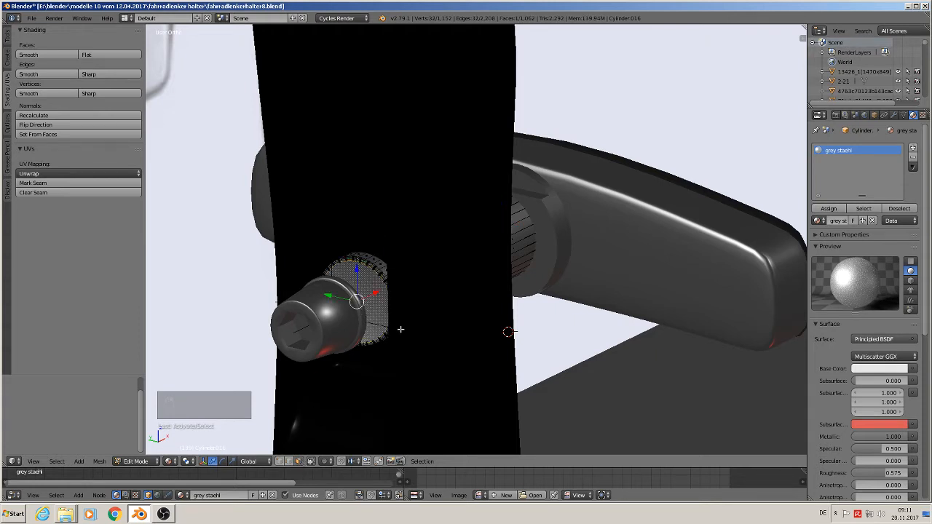
key(ctrl+KP_Add)
key(ctrl+KP_Add)
key(ctrl+KP_Add)
key(ctrl+KP_Add)
key(ctrl+KP_Add)
key(ctrl+KP_Add)
key(ctrl+KP_Add)
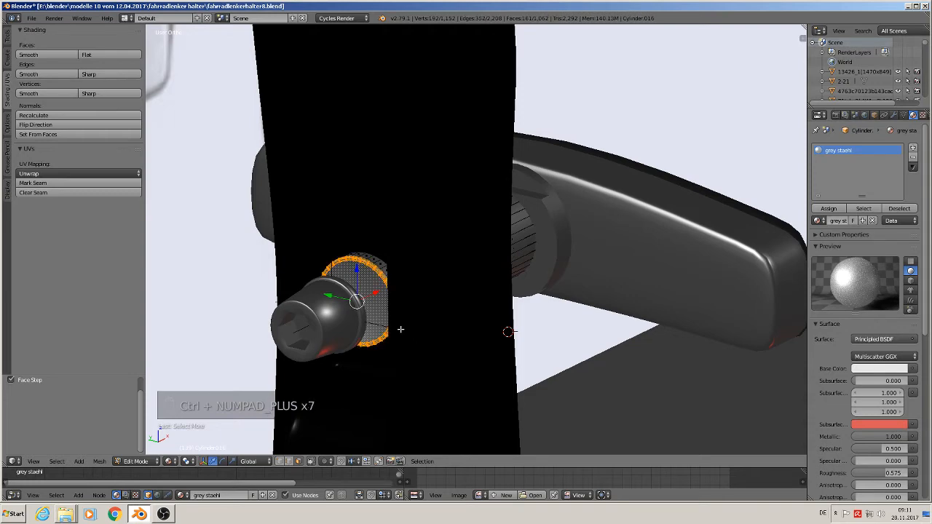
scroll(390, 318, down, 3)
middle_drag(390, 317, 404, 307)
key(g)
key(x)
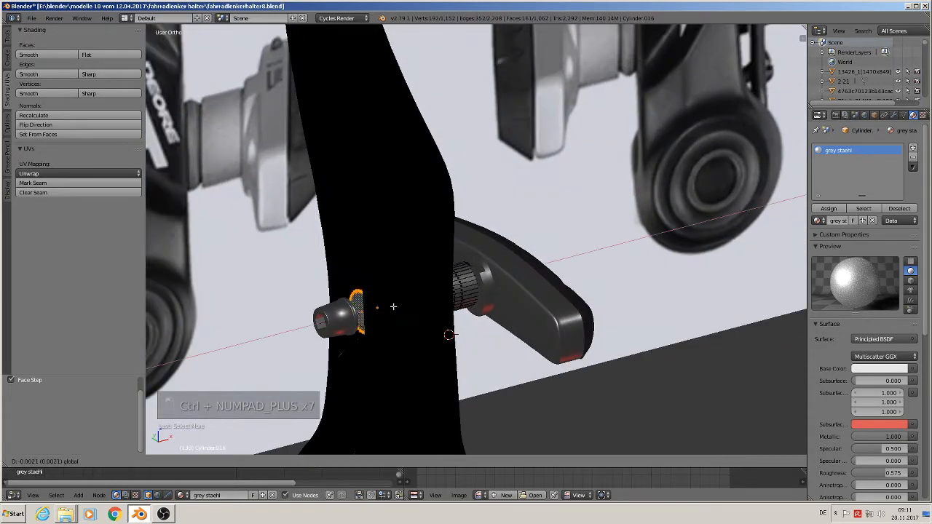
click(381, 309)
key(Tab)
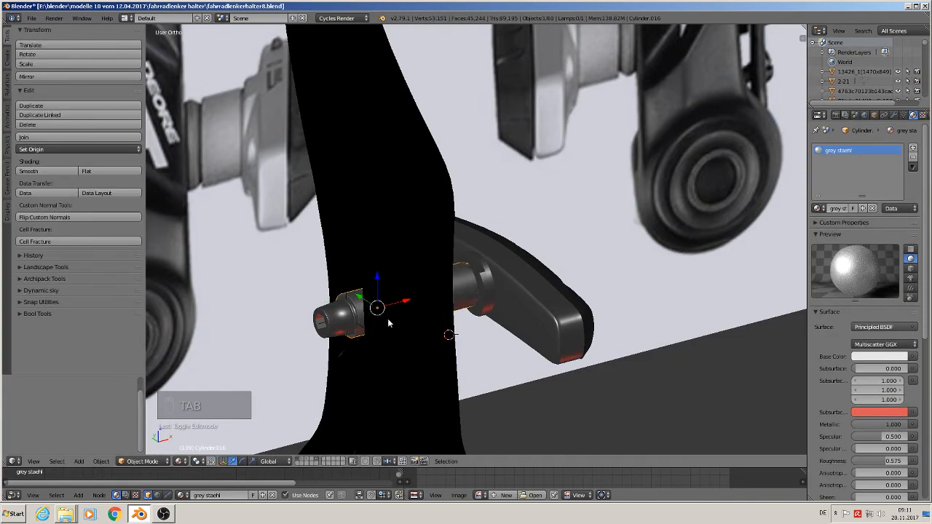
Deselect everything and examine the lower pivot bolt of the brake arm in the front-view reference image.
scroll(390, 357, down, 3)
middle_drag(390, 362, 424, 306)
key(a)
key(a)
scroll(335, 354, down, 3)
key(KP_1)
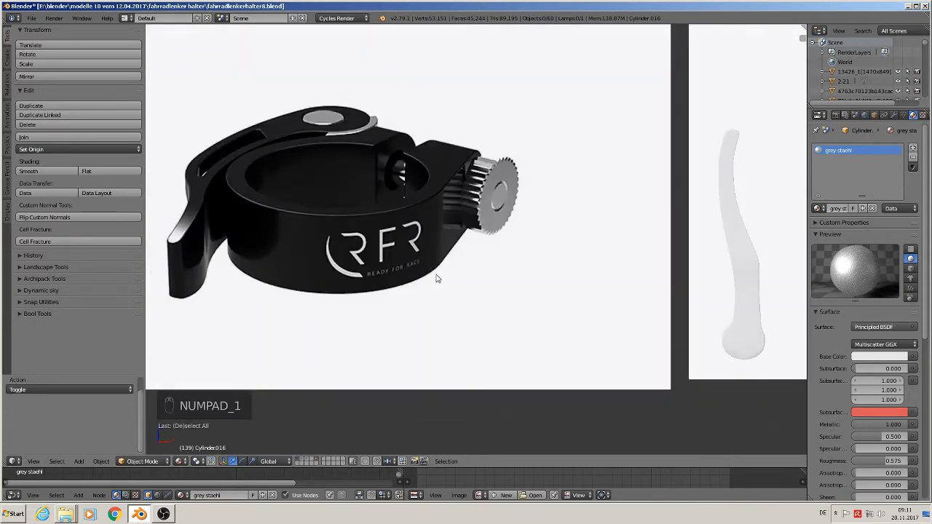
scroll(437, 279, down, 6)
scroll(622, 292, up, 8)
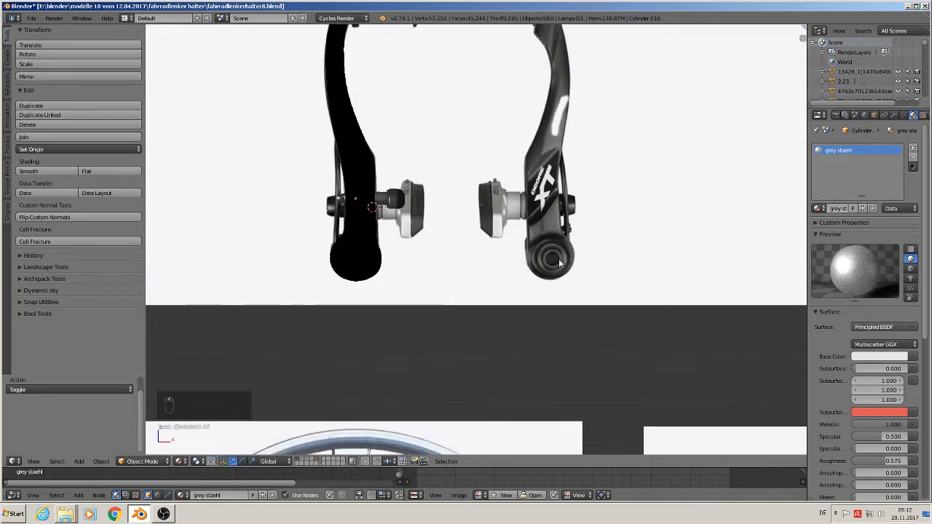
scroll(560, 263, down, 8)
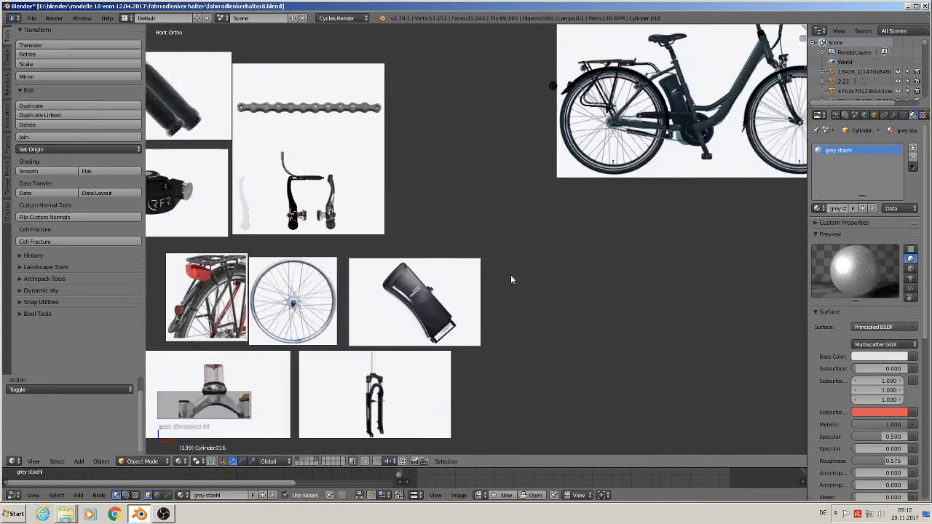
Duplicate the large silver hex bolt on the blendertec stem and move the copy -2.137 along Y.
scroll(512, 278, down, 2)
shift+middle_drag(726, 287, 492, 246)
scroll(522, 252, up, 8)
shift+middle_drag(686, 339, 438, 232)
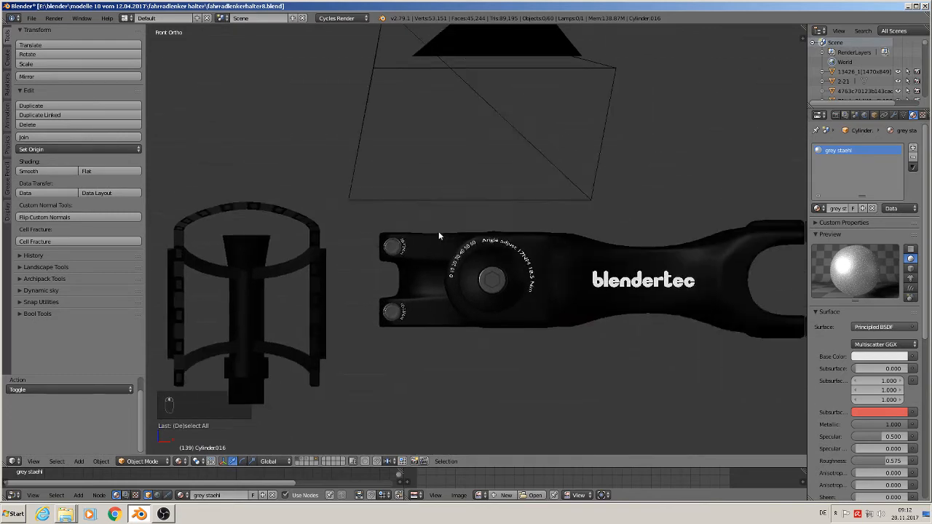
scroll(505, 290, up, 5)
right_click(503, 293)
scroll(504, 295, down, 5)
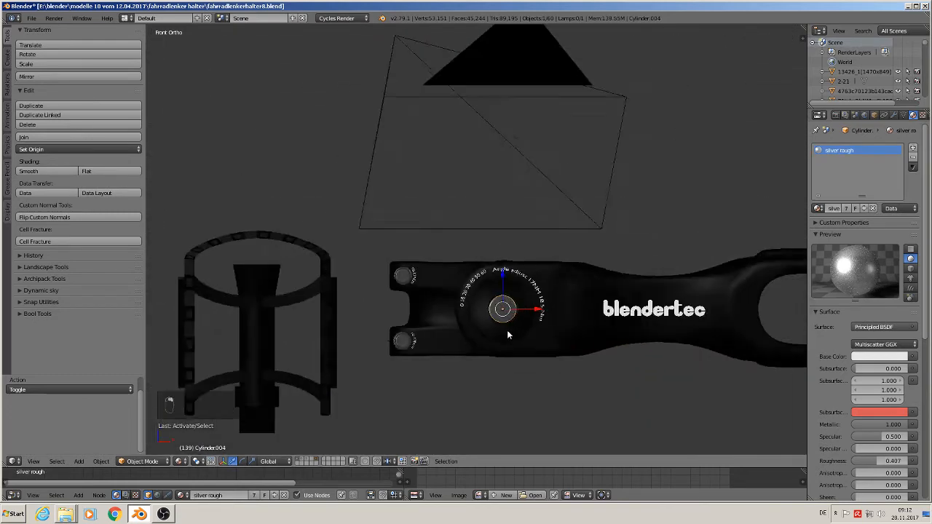
scroll(508, 335, down, 4)
middle_drag(485, 364, 488, 357)
key(shift+d)
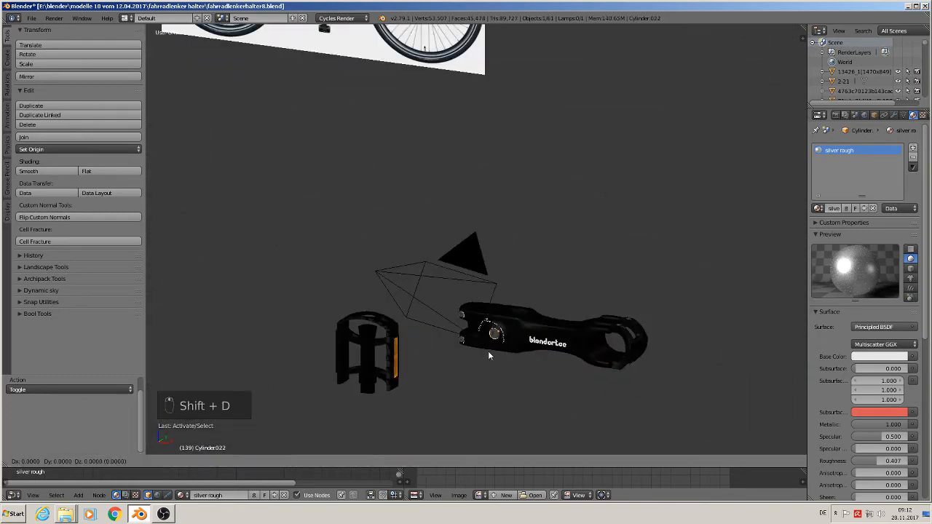
key(y)
click(410, 362)
middle_drag(410, 362, 406, 387)
scroll(416, 405, up, 5)
scroll(417, 405, down, 6)
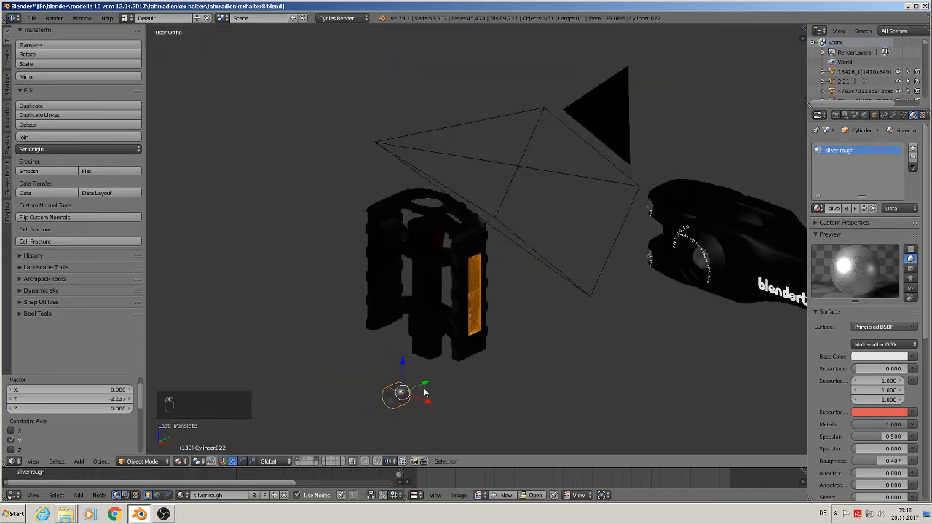
Move the bolt copy in front view onto the left brake arm's lower pivot, about -7.291 in X and 1.449 in Z.
key(KP_1)
shift+middle_drag(410, 307, 699, 266)
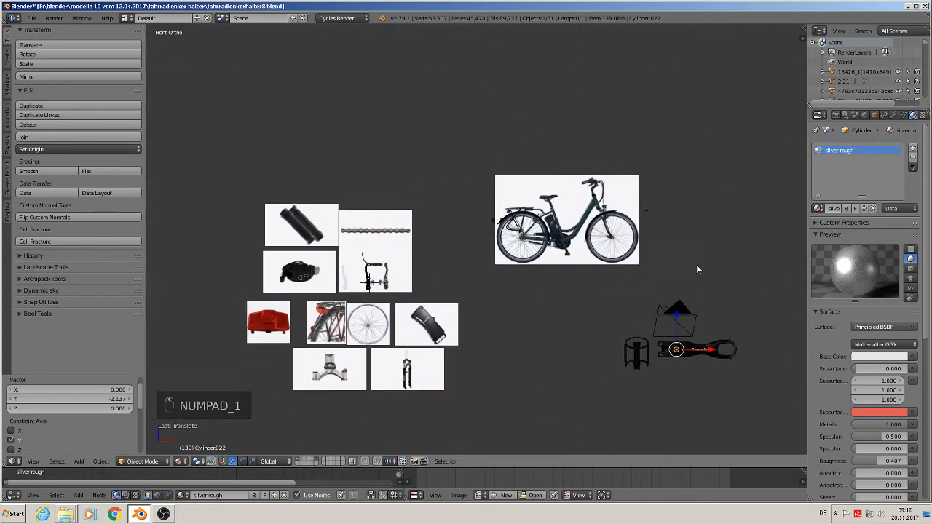
scroll(684, 297, up, 2)
key(g)
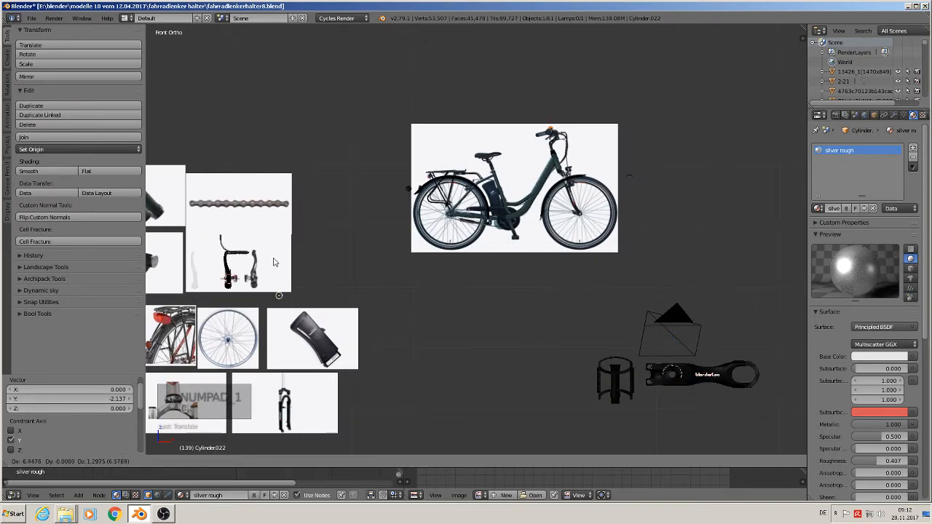
click(269, 280)
shift+scroll(268, 281, up, 1)
shift+middle_drag(268, 280, 481, 265)
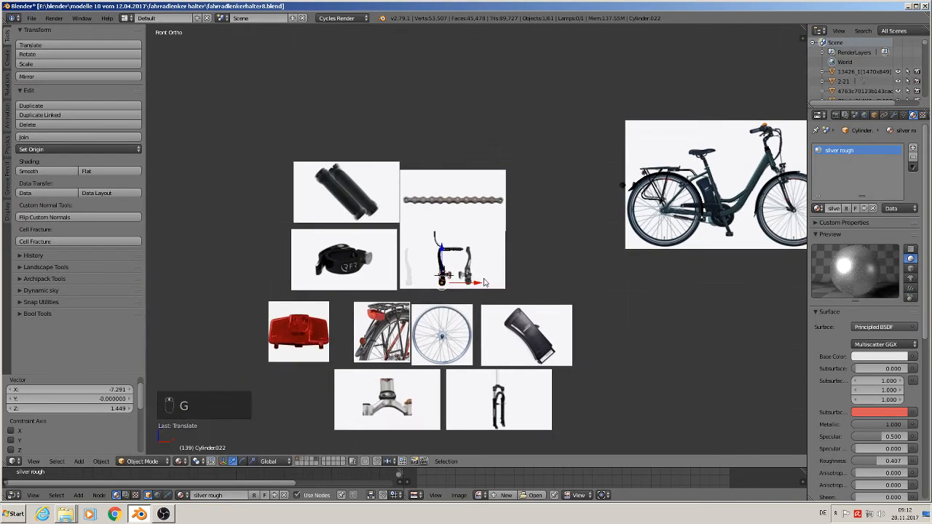
Bring the bolt copy forward by -0.381 along Y to the front of the black brake arm.
scroll(458, 279, up, 10)
middle_drag(410, 277, 340, 308)
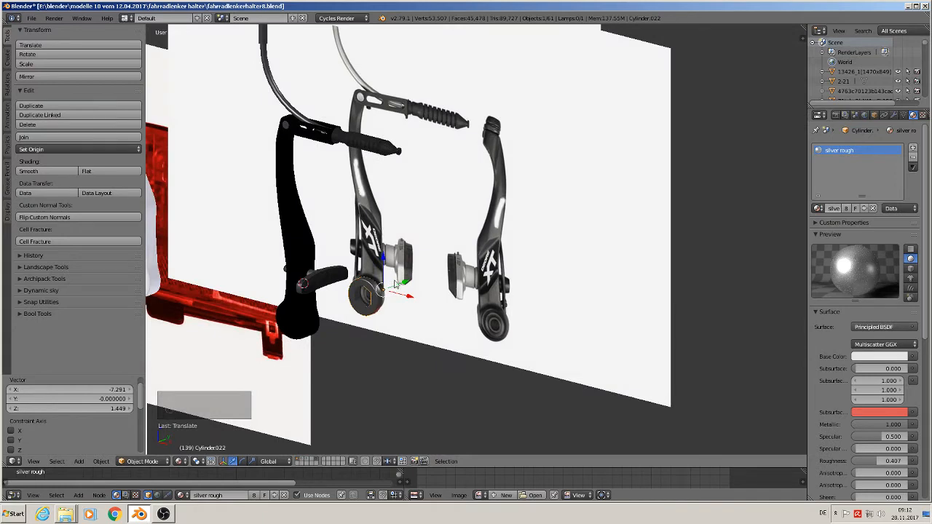
key(g)
key(y)
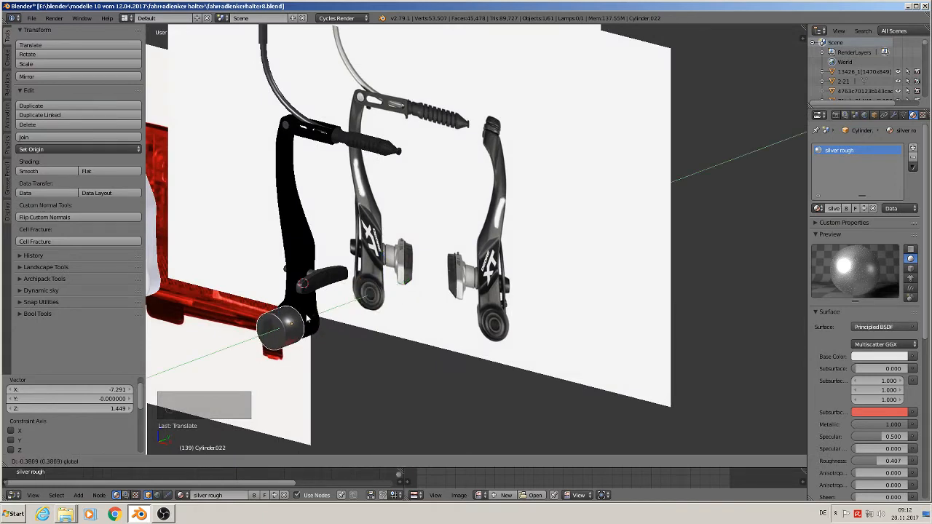
click(306, 318)
Scale the bolt copy by 0.559 and again by about 0.82, and centre it on the brake arm's lower round end.
key(KP_1)
scroll(343, 323, up, 6)
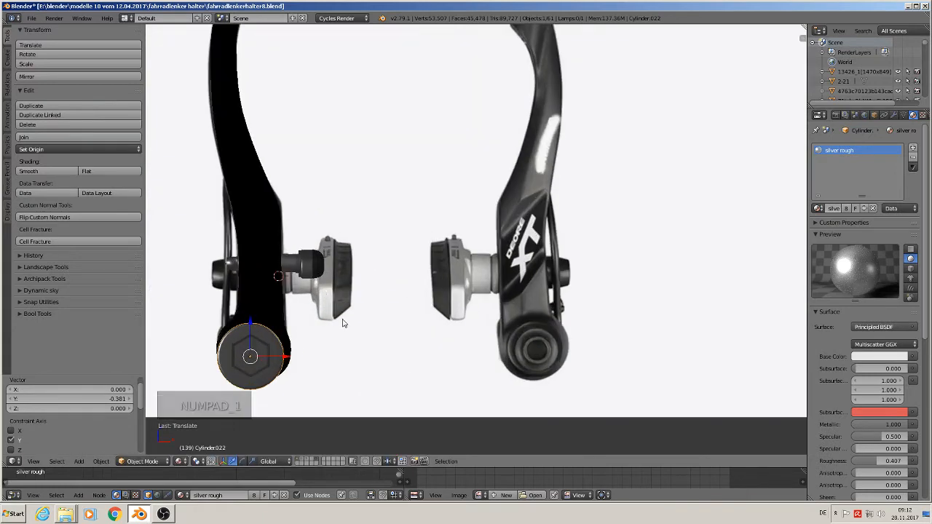
key(s)
click(537, 313)
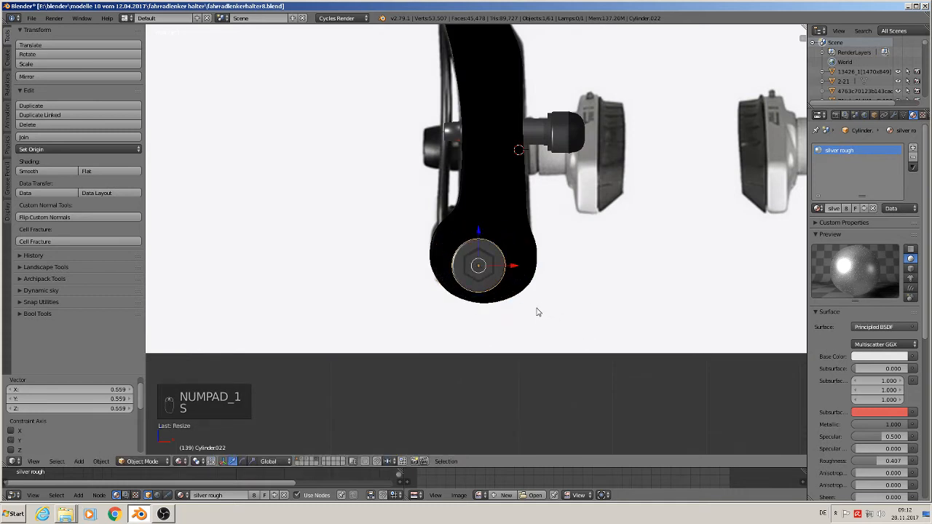
shift+middle_drag(537, 312, 469, 330)
key(s)
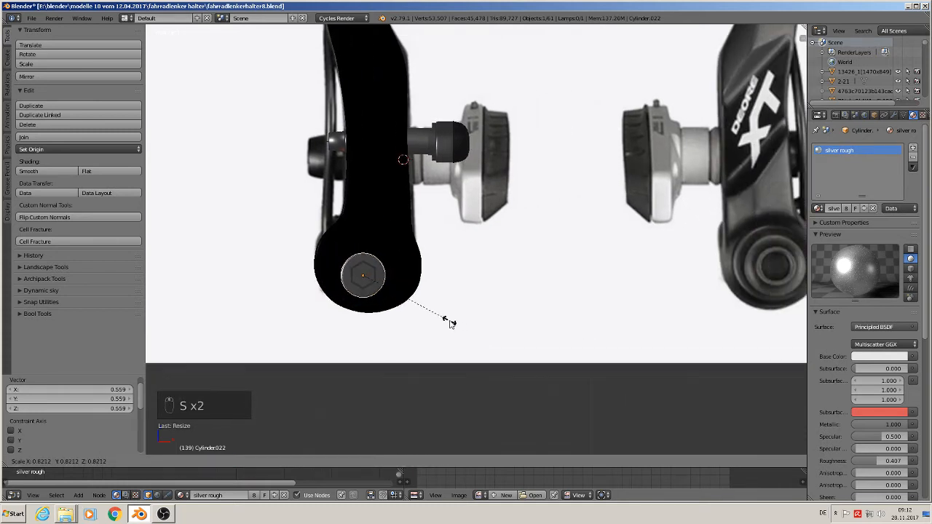
click(448, 322)
drag(364, 245, 399, 260)
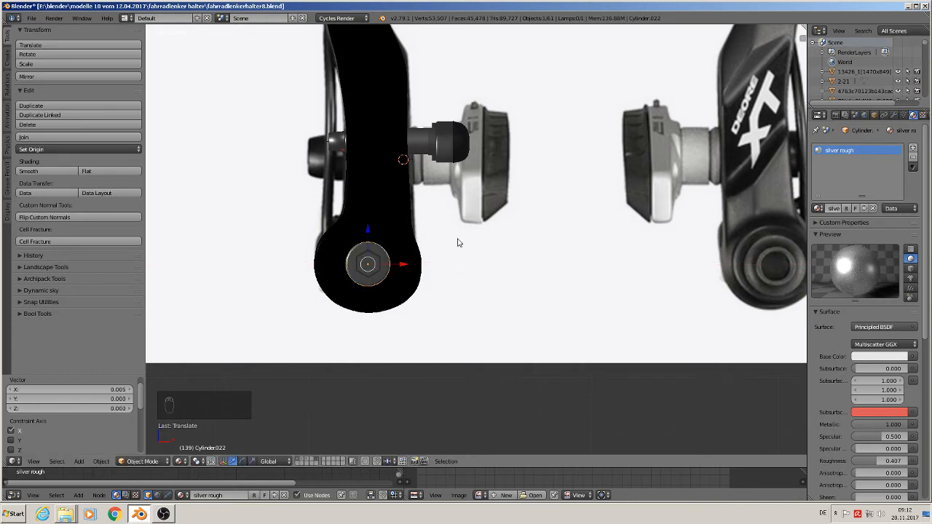
Open the bolt copy's mesh for editing and try a loop cut around its shaft.
middle_drag(458, 243, 401, 261)
scroll(387, 260, up, 3)
key(Tab)
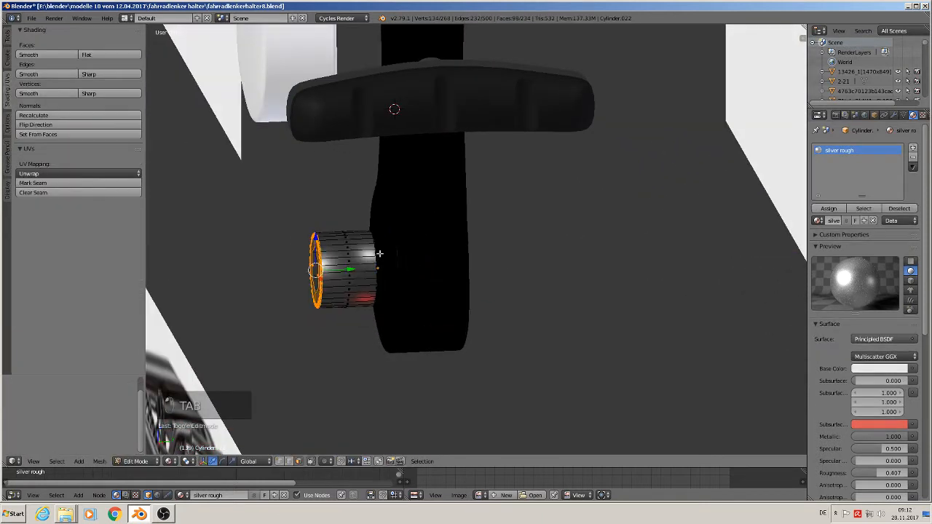
scroll(380, 253, up, 2)
key(ctrl+r)
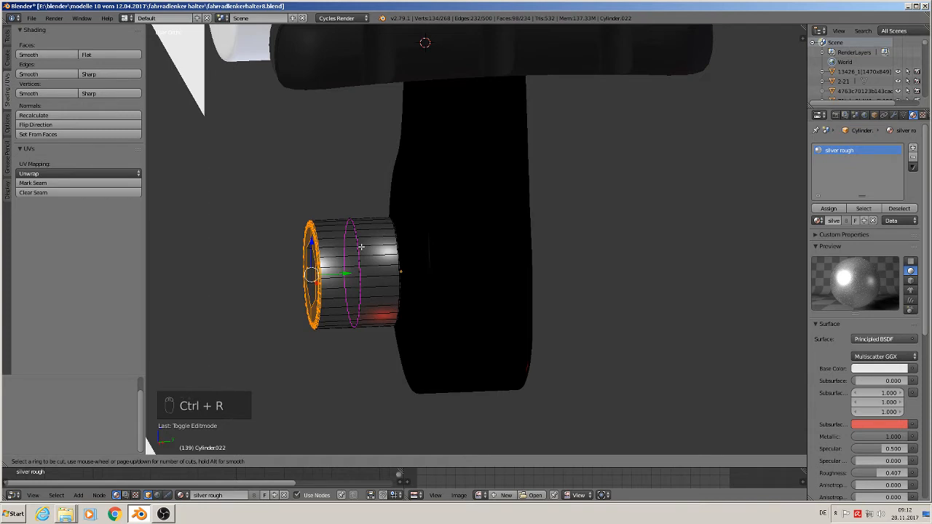
right_click(362, 247)
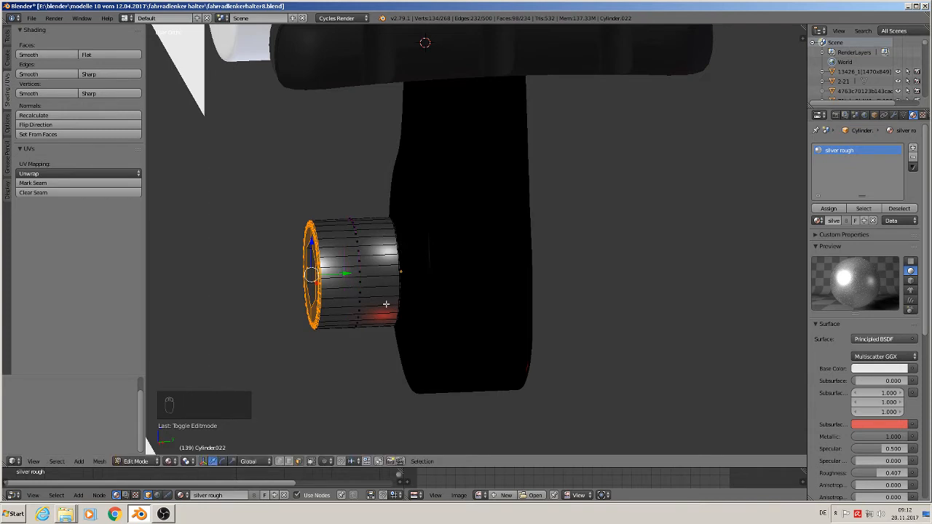
Try to shorten the bolt by moving its rear edge loops along Y, undo the move and deselect everything.
scroll(370, 347, up, 5)
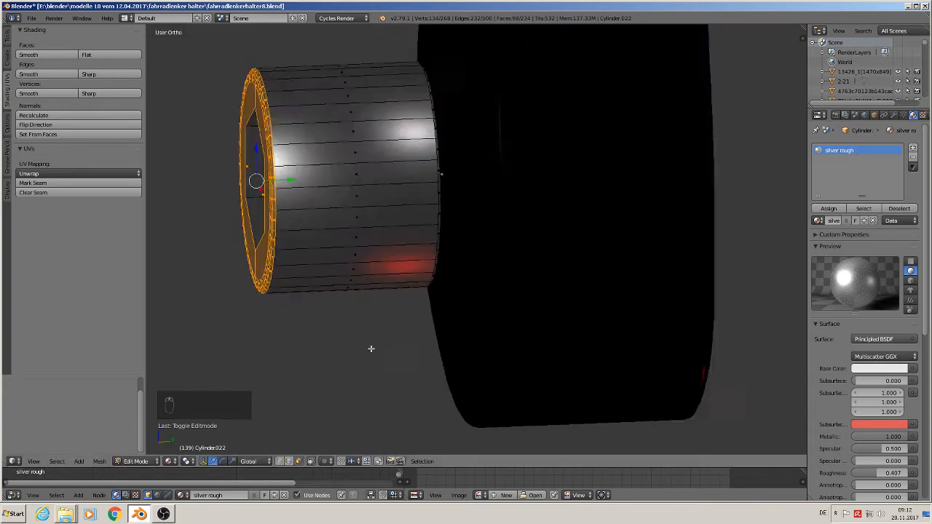
alt+right_click(455, 169)
scroll(471, 199, down, 5)
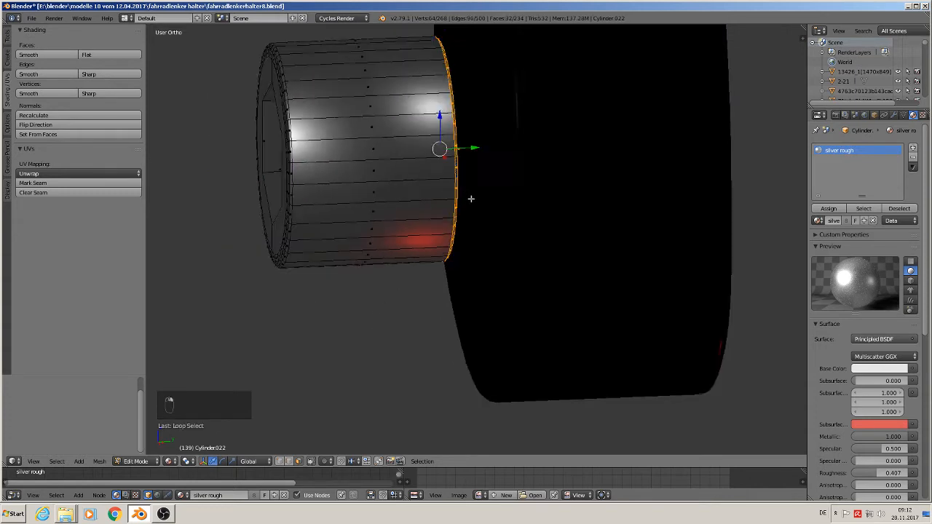
key(ctrl+KP_Add)
key(ctrl+KP_Add)
key(ctrl+KP_Add)
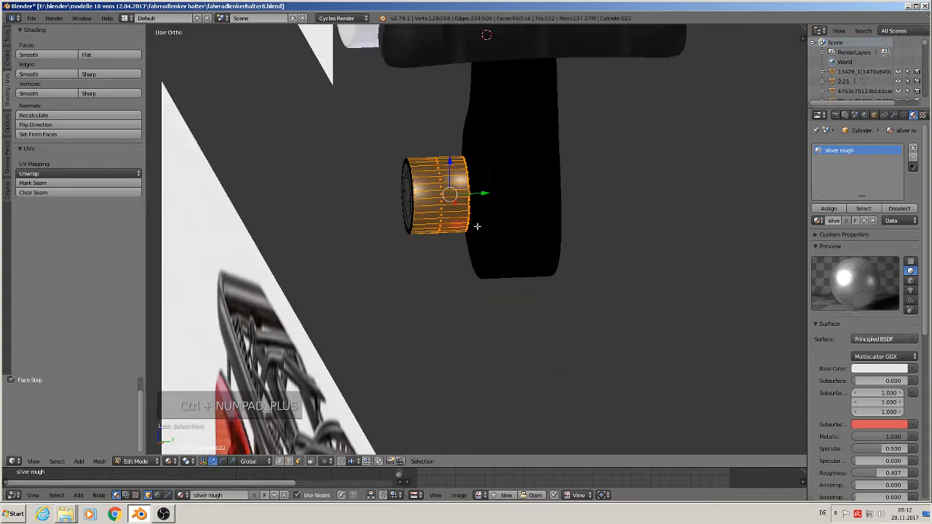
key(ctrl+KP_Subtract)
key(ctrl+KP_Subtract)
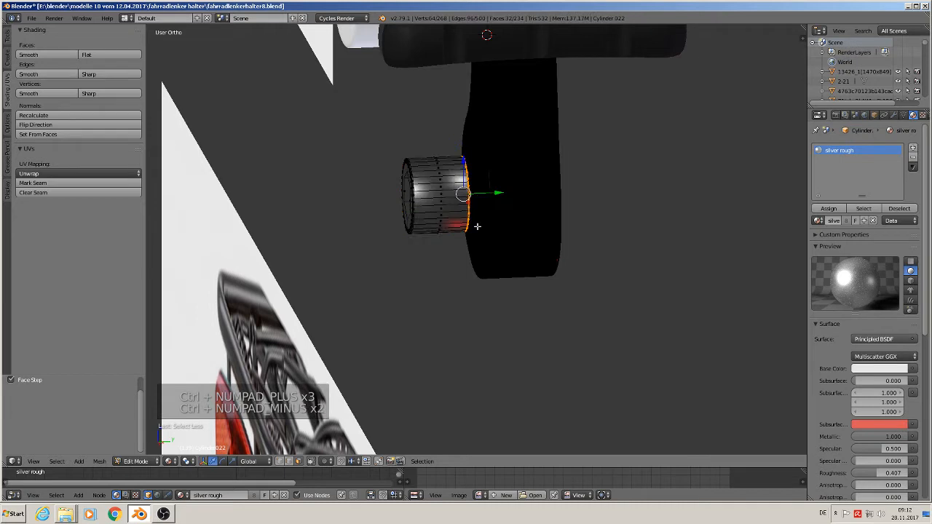
key(g)
key(y)
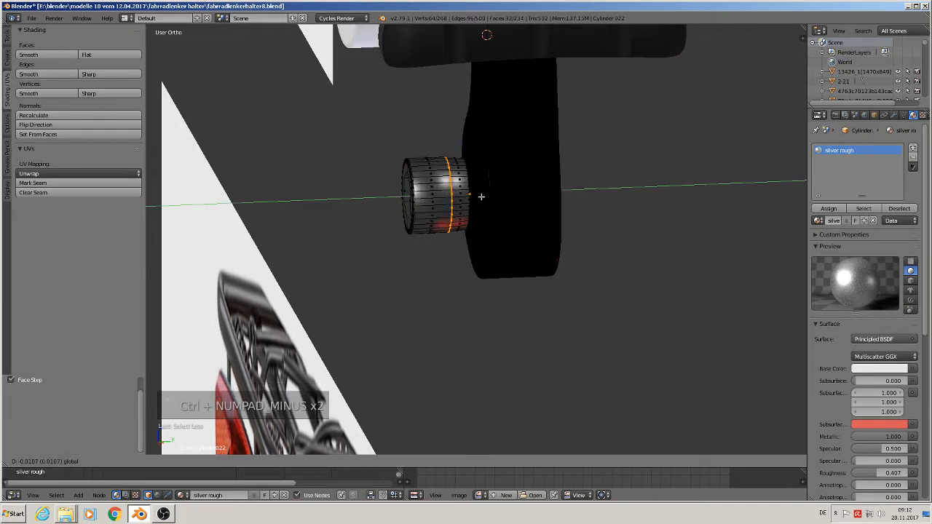
click(483, 197)
key(ctrl+z)
key(ctrl+z)
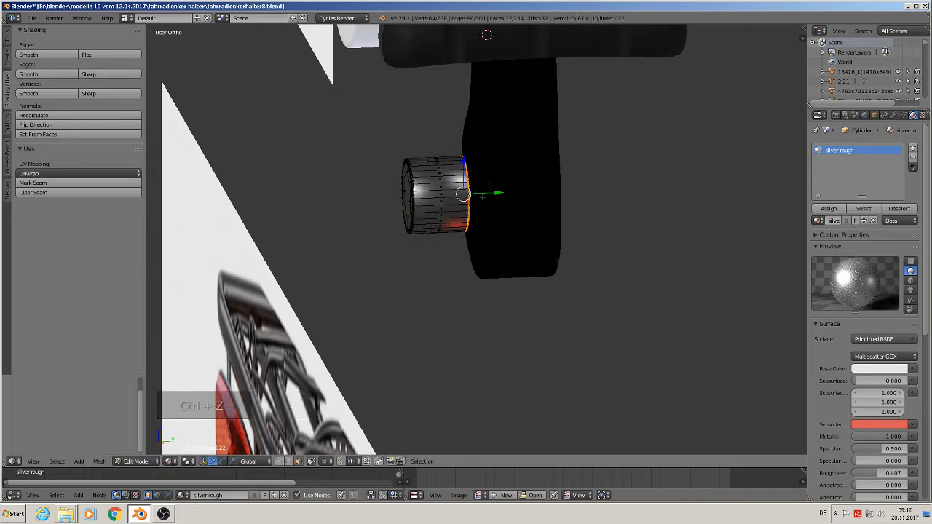
key(a)
Add one loop cut around the middle of the bolt's shaft and move it 0.004 along Y towards the arm.
middle_drag(448, 175, 452, 184)
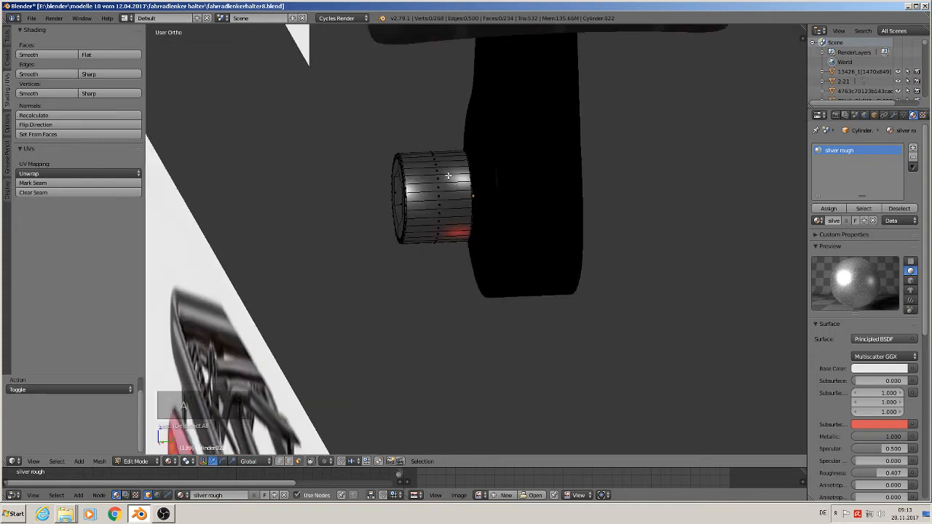
key(ctrl+r)
click(448, 176)
right_click(448, 176)
key(g)
key(y)
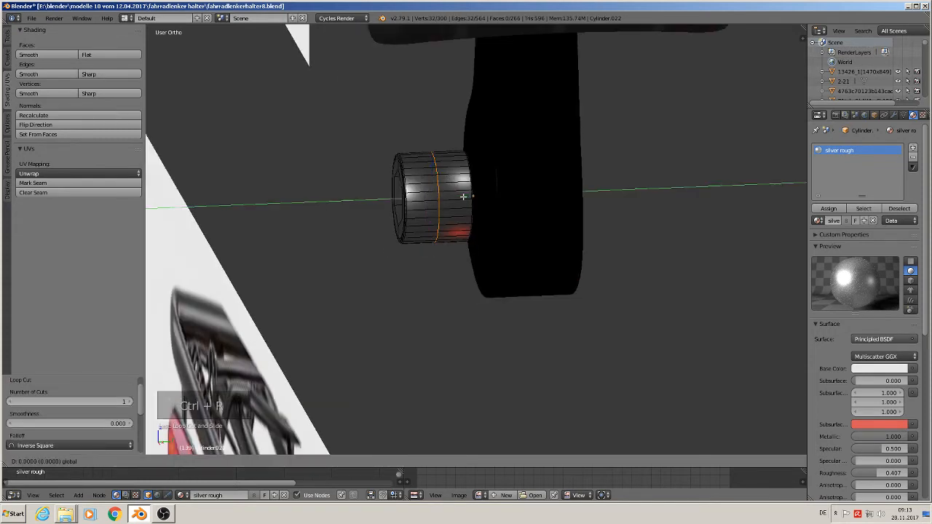
click(473, 195)
Add a second loop cut around the bolt's shaft, between the existing cut and the rear edge, and move it -0.003 along Y.
key(ctrl+r)
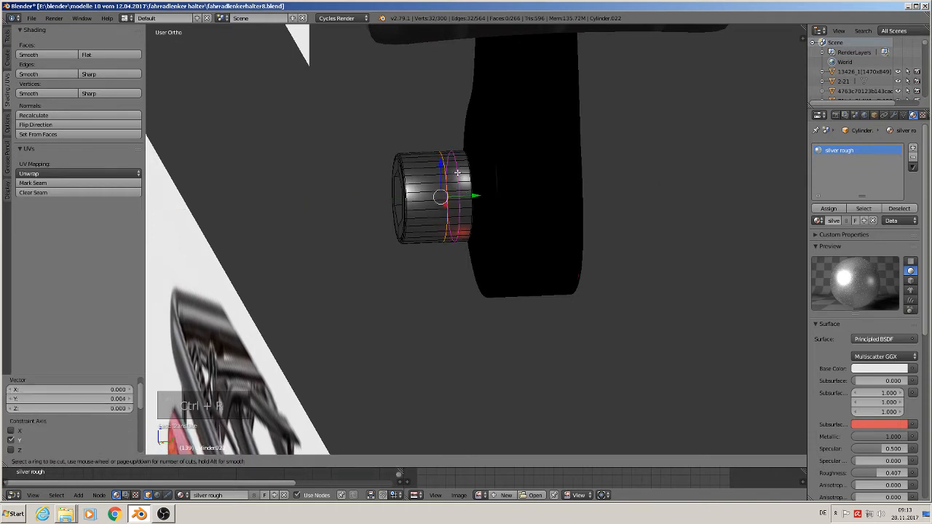
click(456, 173)
right_click(456, 173)
key(g)
key(y)
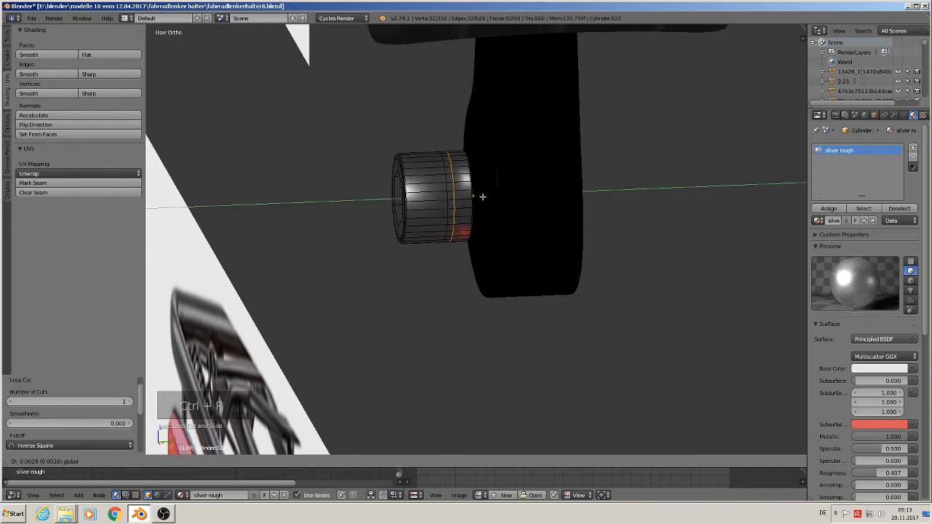
click(482, 195)
Add a third loop cut between the newest cut and the shaft's rear edge and move it -0.003 along Y.
key(ctrl+r)
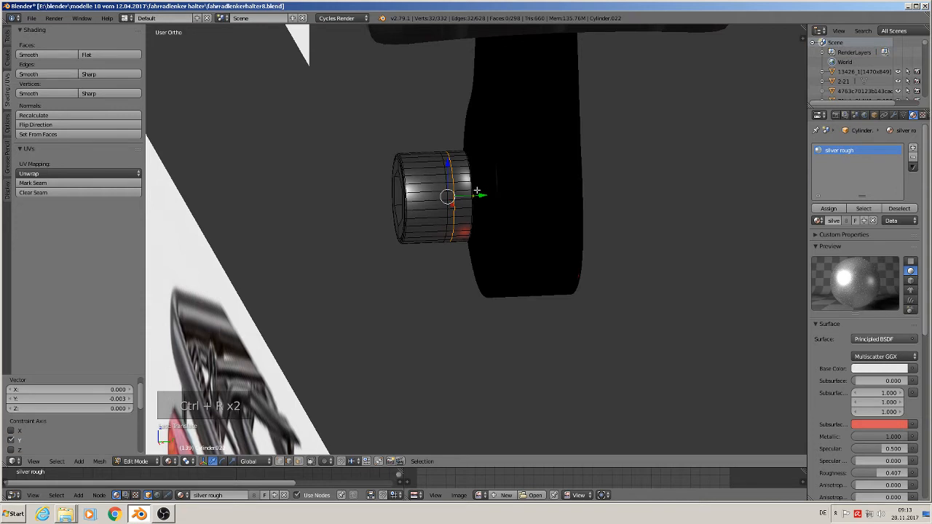
key(ctrl+r)
click(457, 160)
right_click(456, 159)
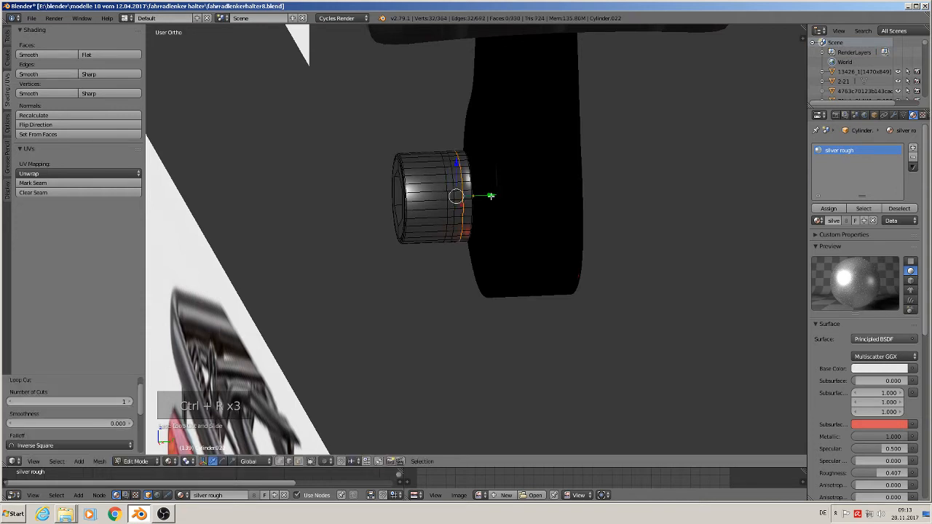
key(g)
key(y)
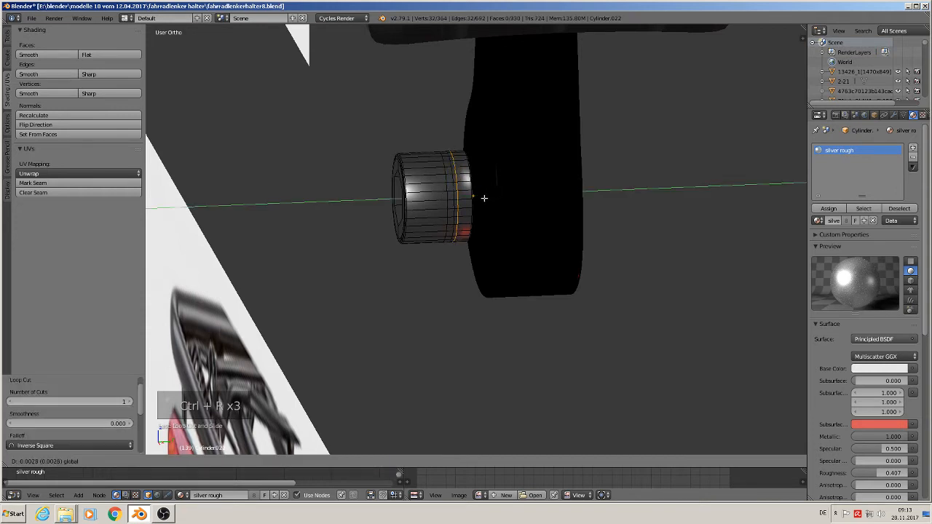
click(484, 198)
Select the two face loops on either side of the narrow middle band on the shaft and extrude them outward with a scale of 1.2.
scroll(483, 197, up, 2)
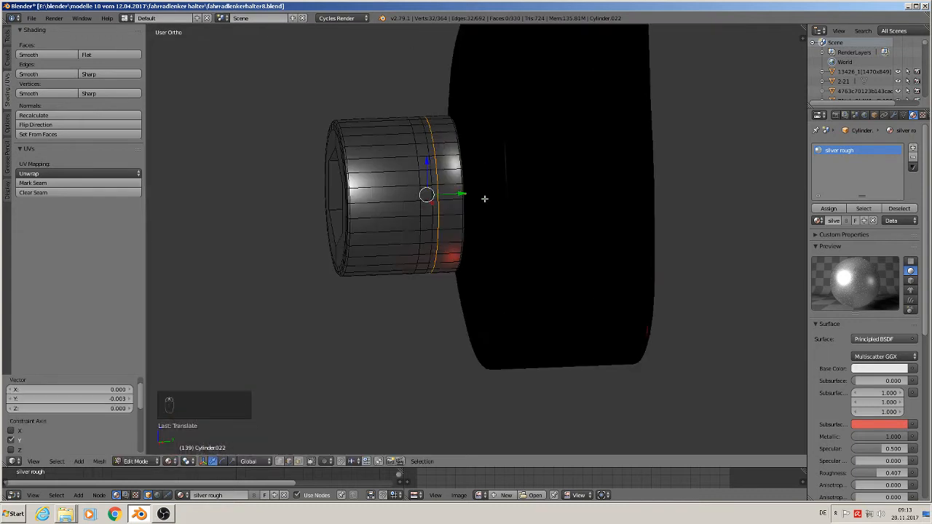
middle_drag(483, 197, 515, 217)
key(a)
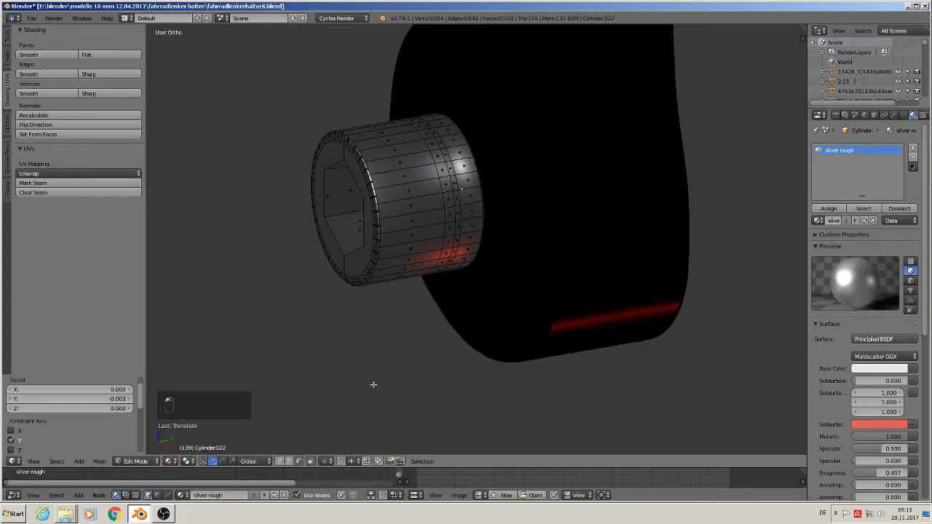
alt+right_click(463, 162)
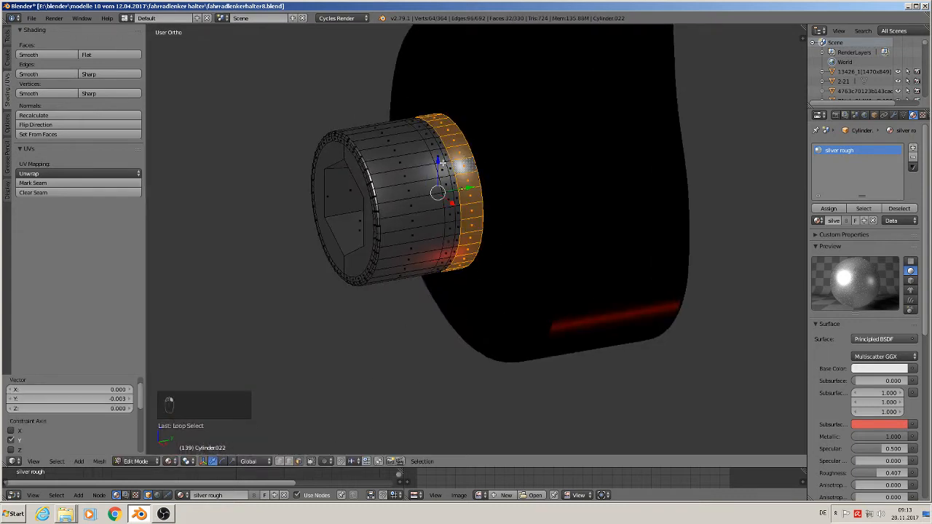
alt+shift+right_click(441, 162)
key(e)
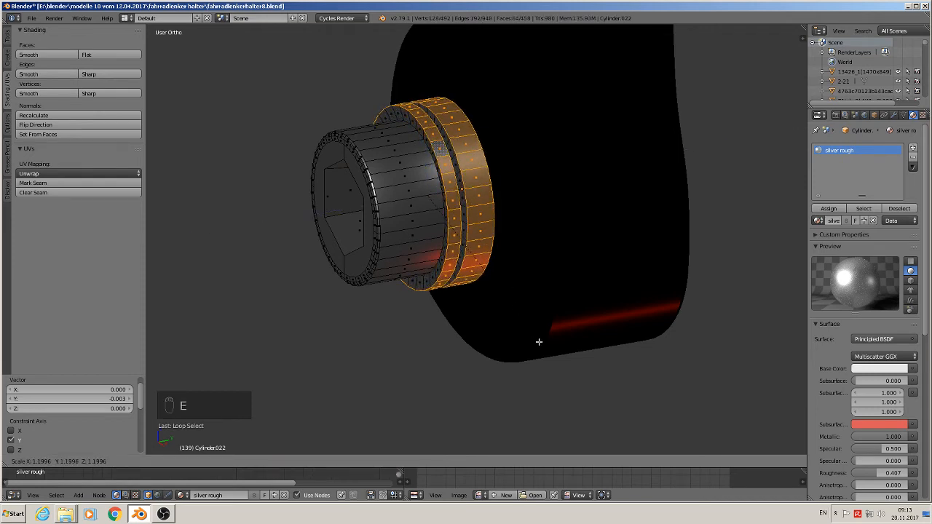
click(539, 342)
key(s)
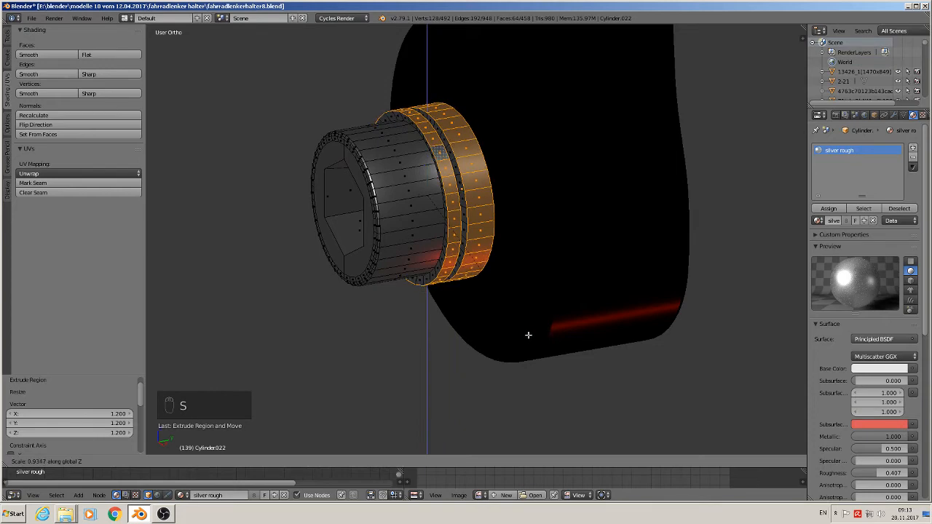
right_click(531, 336)
middle_drag(531, 336, 458, 375)
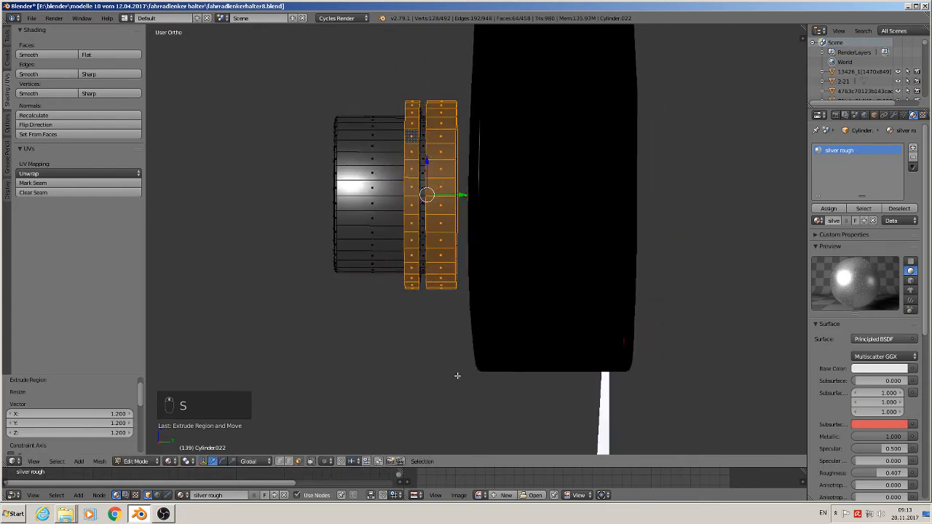
key(s)
key(z)
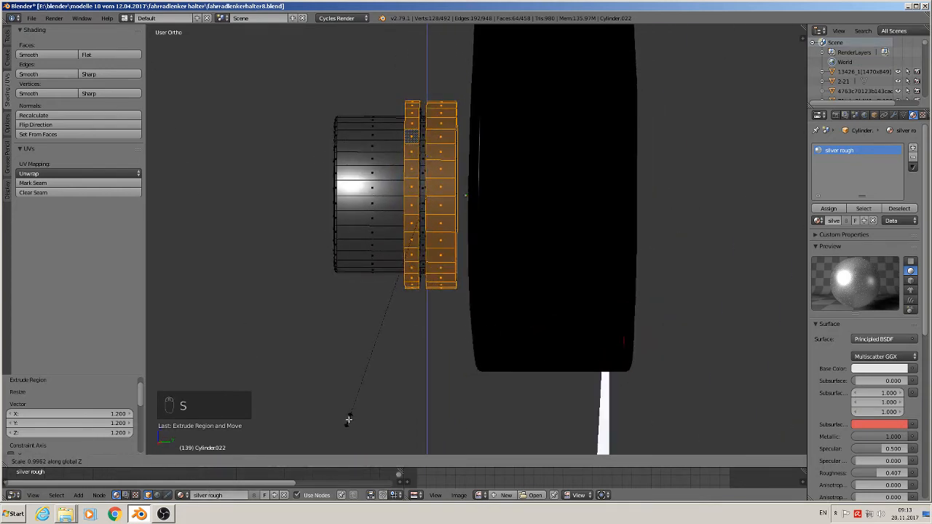
right_click(350, 417)
key(s)
key(x)
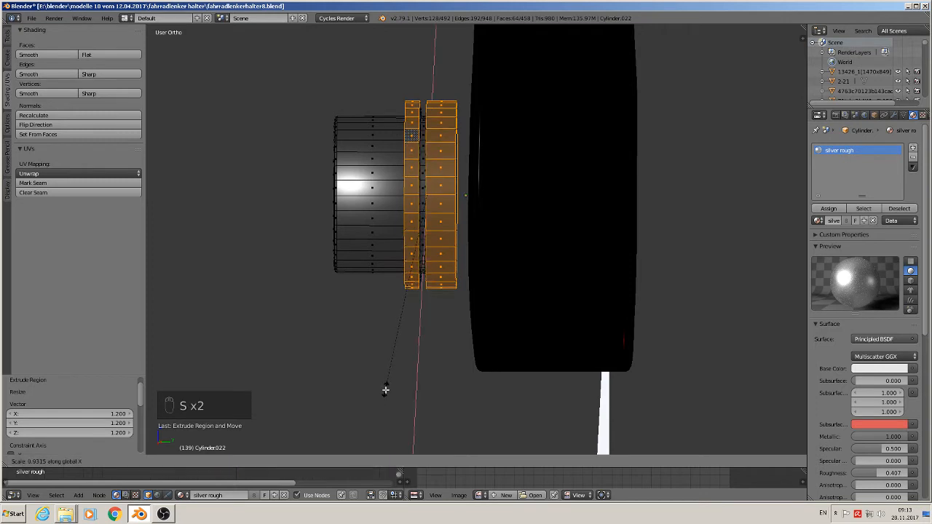
right_click(381, 400)
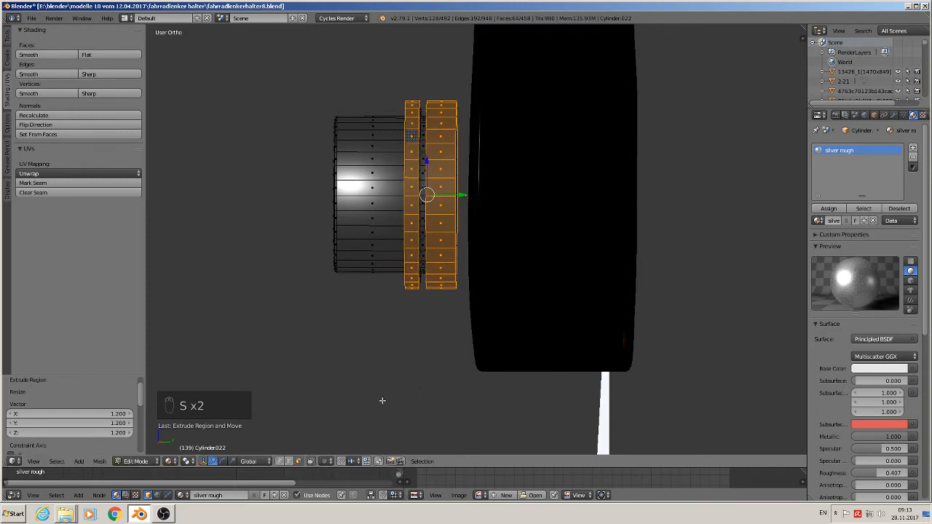
Set the pivot point to Individual Origins and try scaling the two extruded rings along X and Z.
click(186, 461)
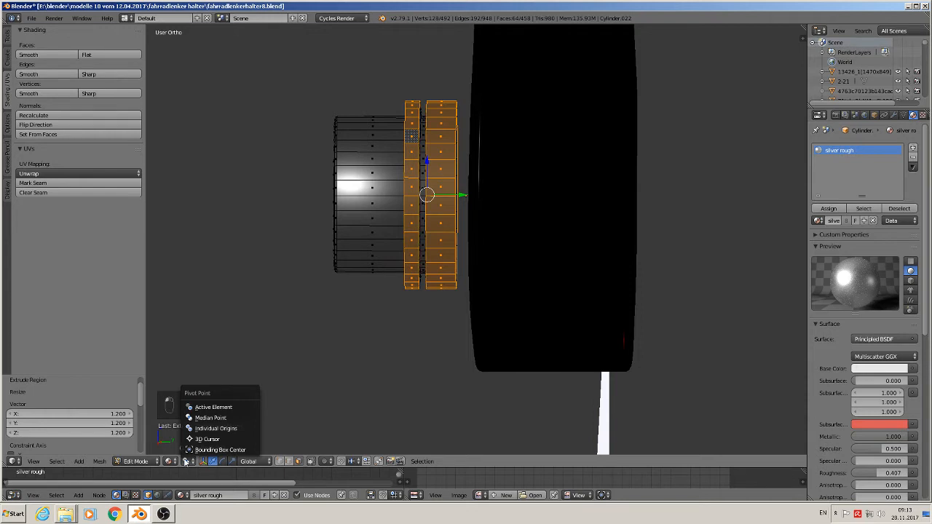
click(230, 429)
key(s)
key(x)
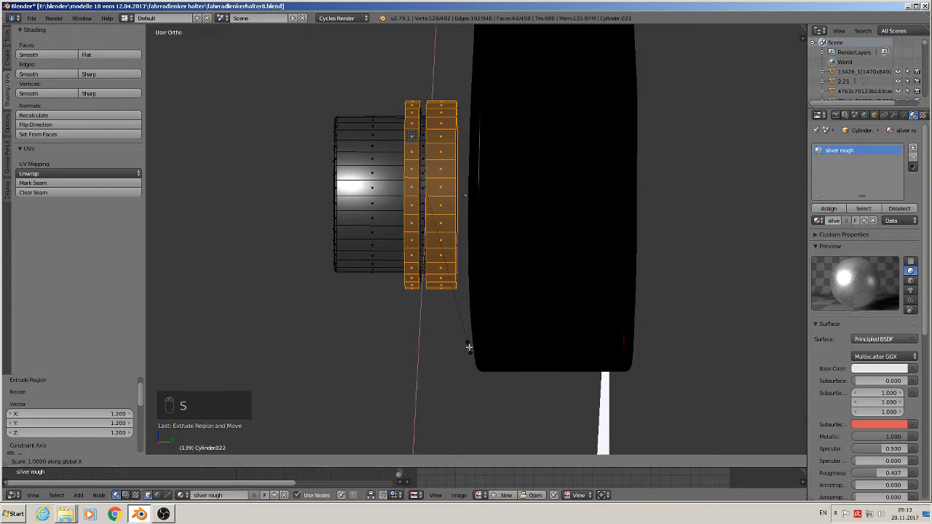
key(z)
right_click(468, 343)
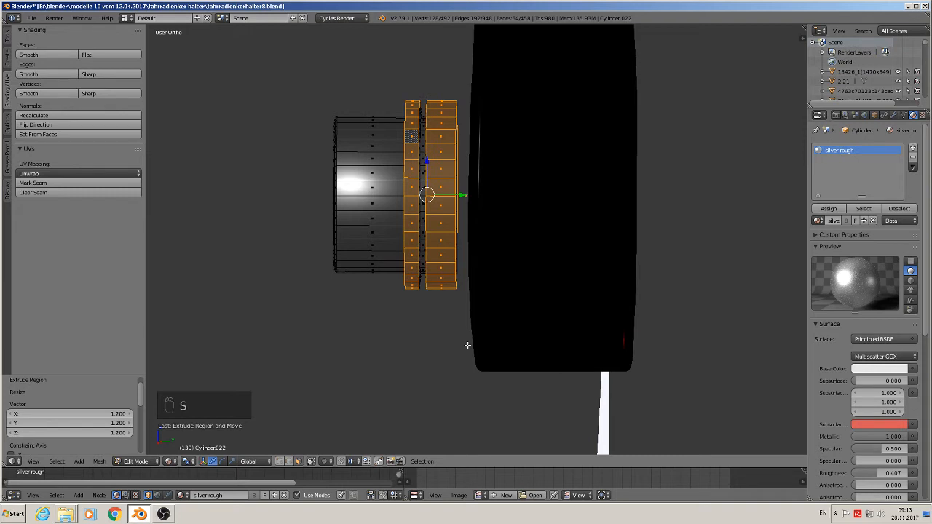
Set the transform orientation to Local and scale the two extruded rings by 0.721 along Y to make them narrower.
click(247, 461)
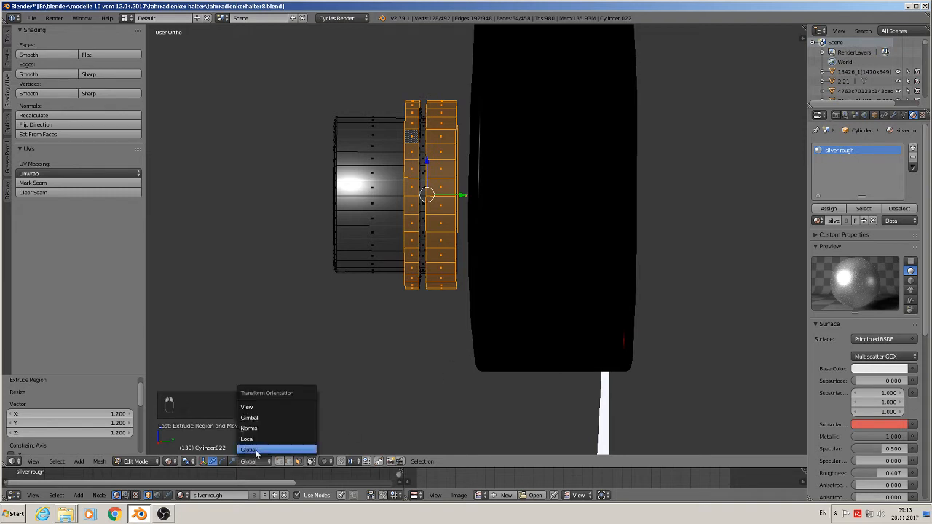
click(262, 437)
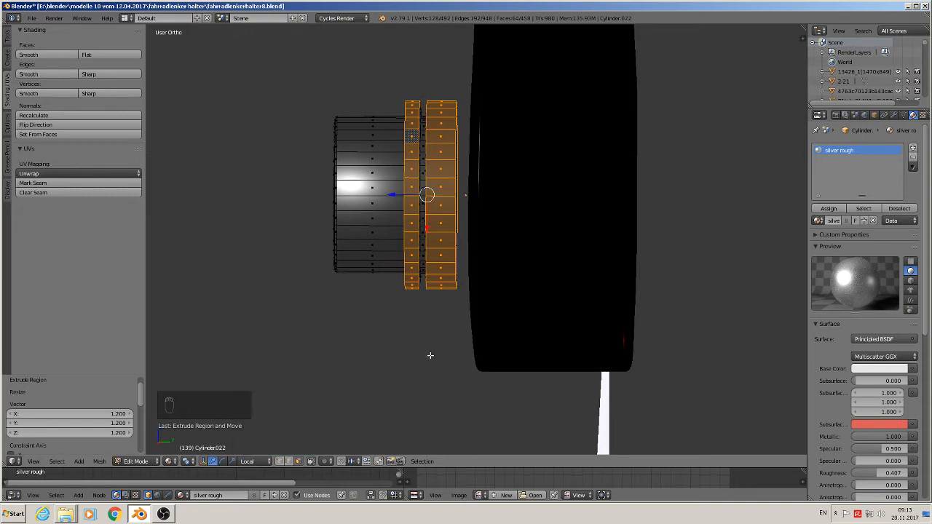
key(s)
key(y)
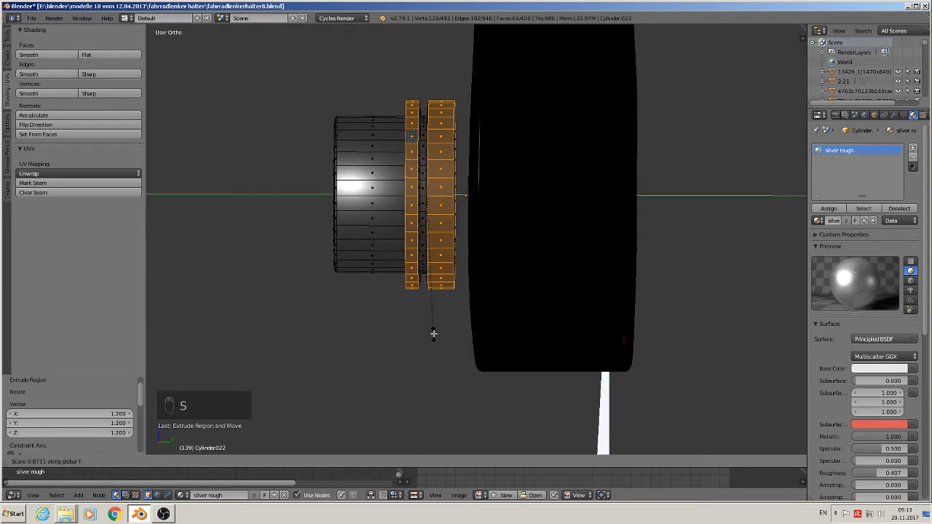
click(435, 311)
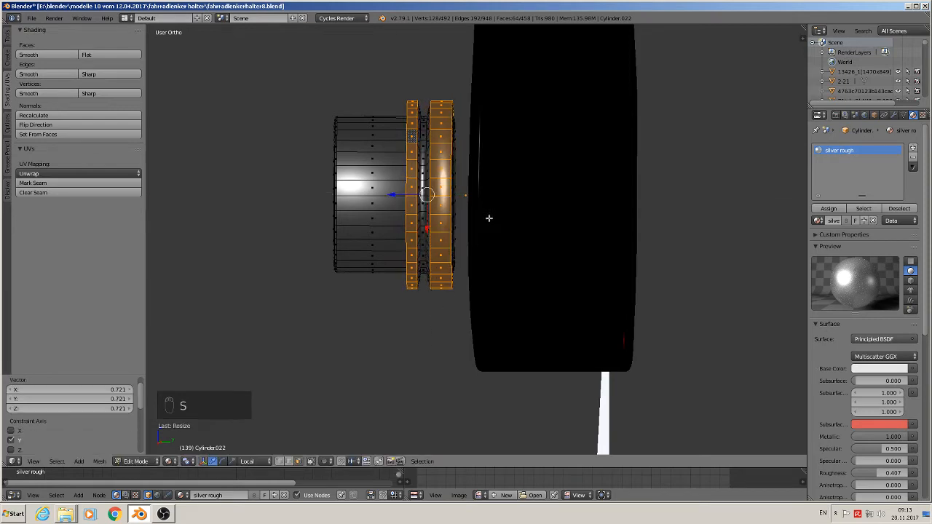
Move the two rings -0.000433 along the local Z axis and leave mesh editing to inspect the bolt.
key(g)
key(z)
click(401, 195)
middle_drag(402, 196, 522, 233)
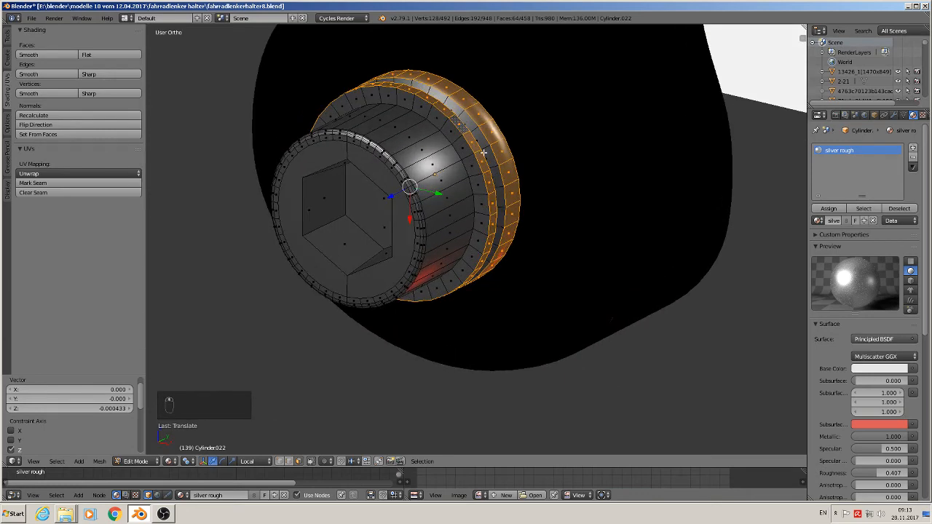
key(Tab)
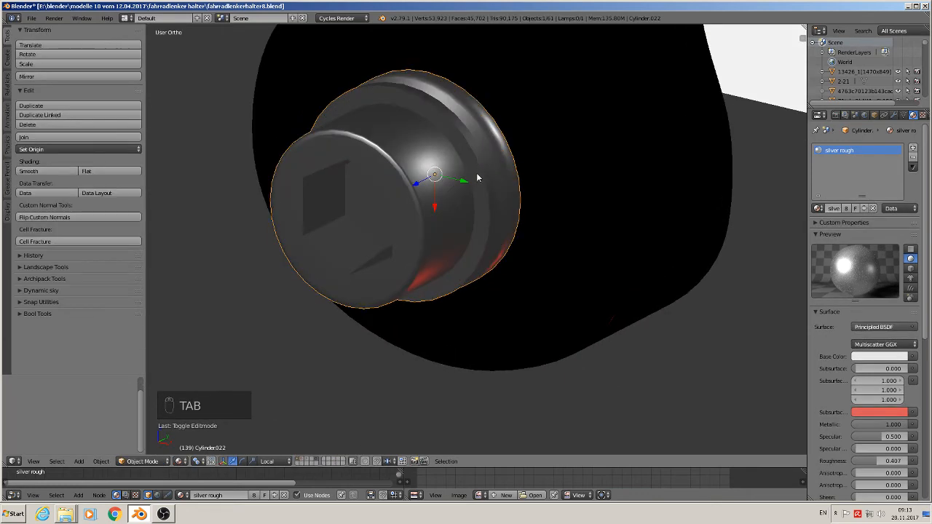
middle_drag(475, 163, 485, 221)
Edit the bolt's mesh again and enlarge the outer face loop of the ring nearest the arm by a factor of about 1.13.
key(Tab)
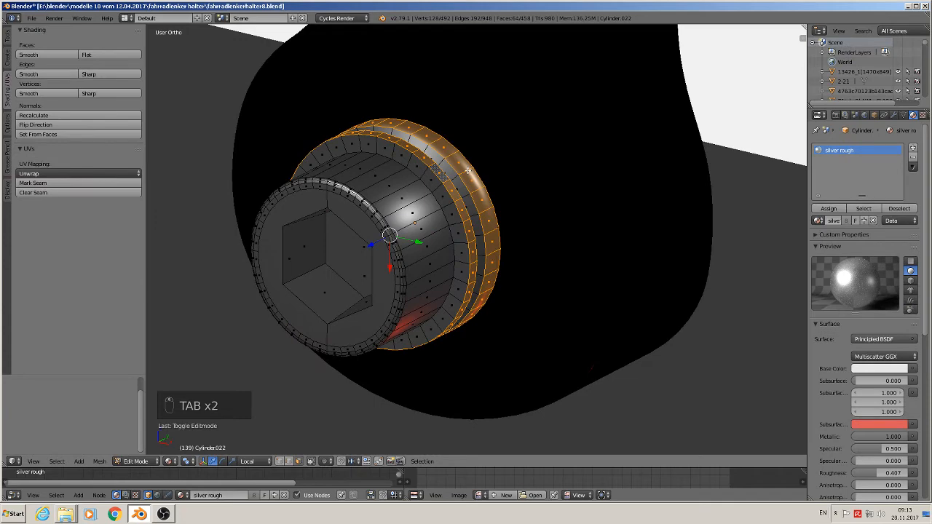
alt+right_click(484, 199)
key(s)
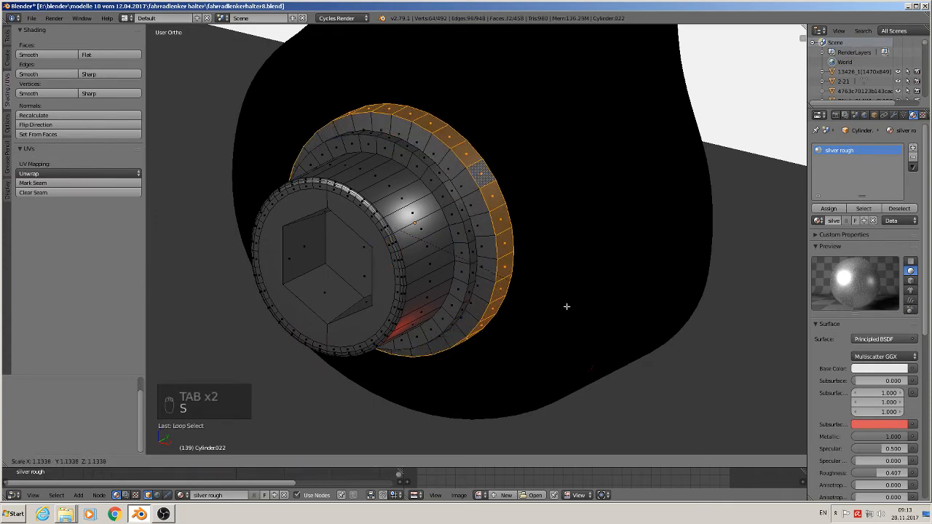
click(570, 309)
key(Tab)
middle_drag(509, 306, 457, 275)
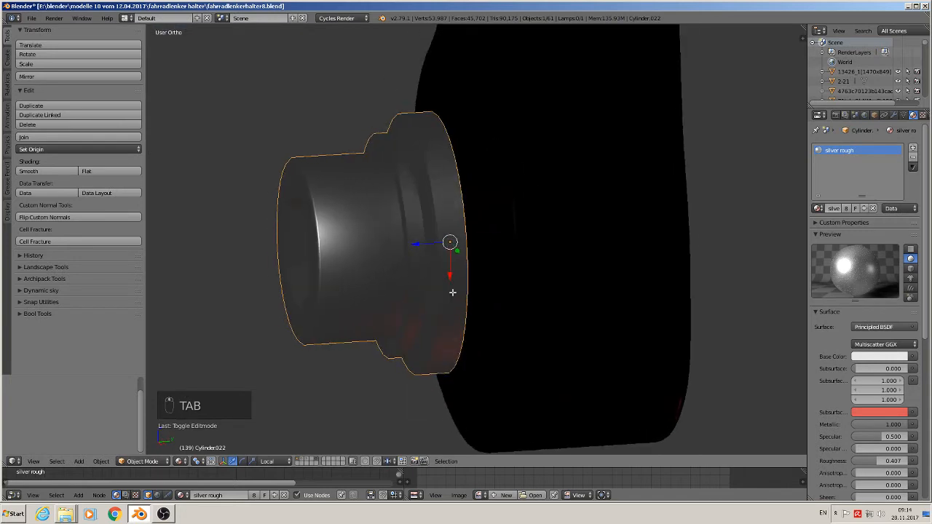
Expand the selection to the large ring's side faces and move it 0.002 along local Z towards the bolt head.
key(Tab)
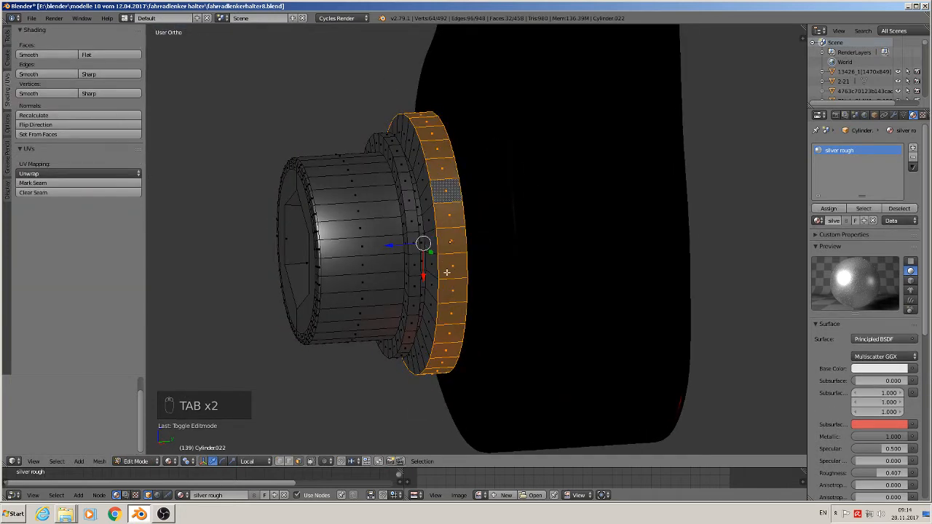
key(ctrl+KP_Add)
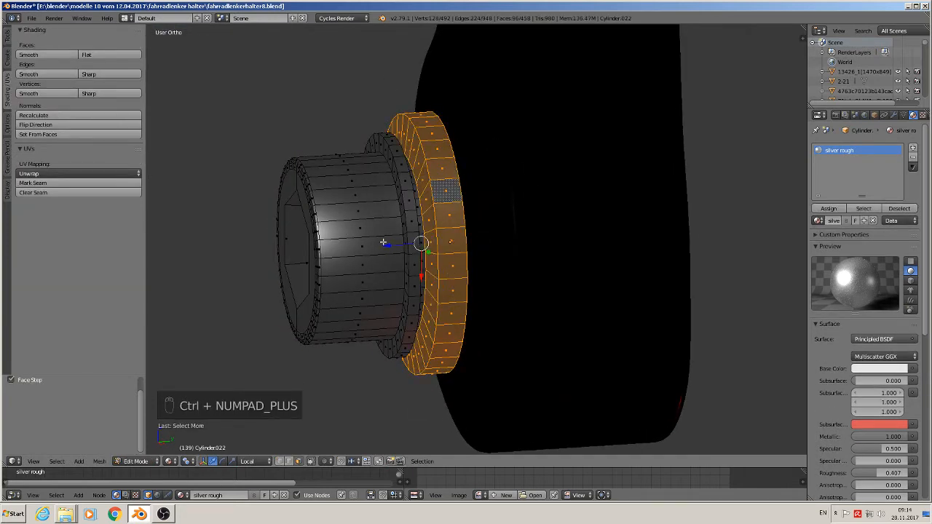
drag(389, 246, 382, 247)
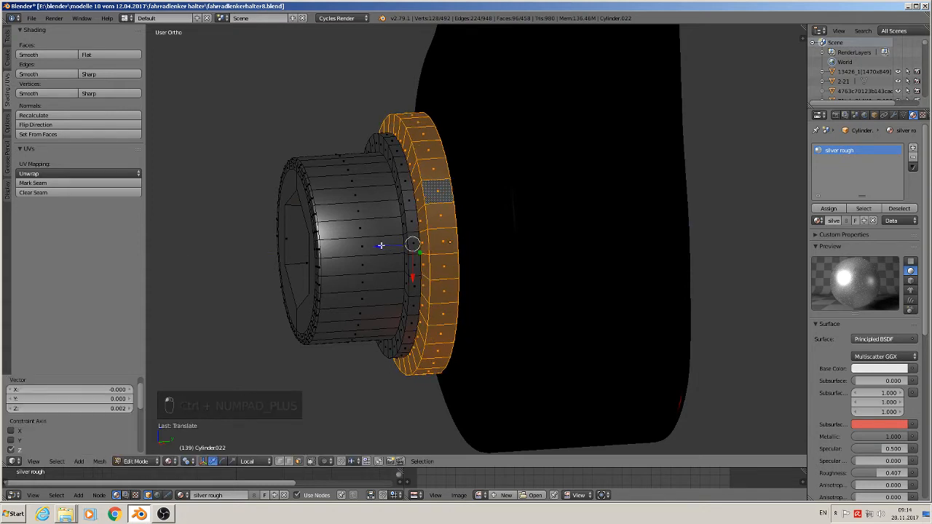
key(Tab)
middle_drag(384, 252, 447, 271)
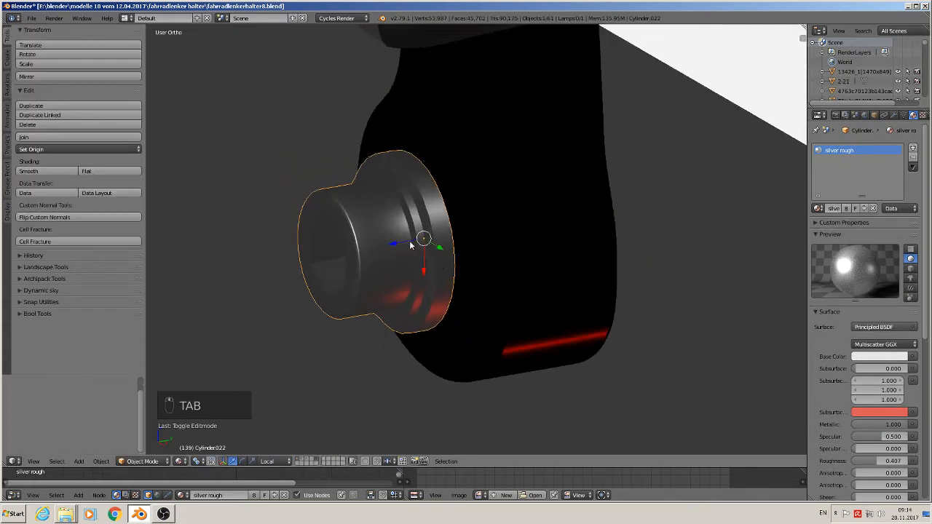
Move the whole bolt -0.006 along its local Z axis towards the brake arm and check it against the reference in front view.
drag(410, 245, 419, 235)
middle_drag(419, 235, 497, 233)
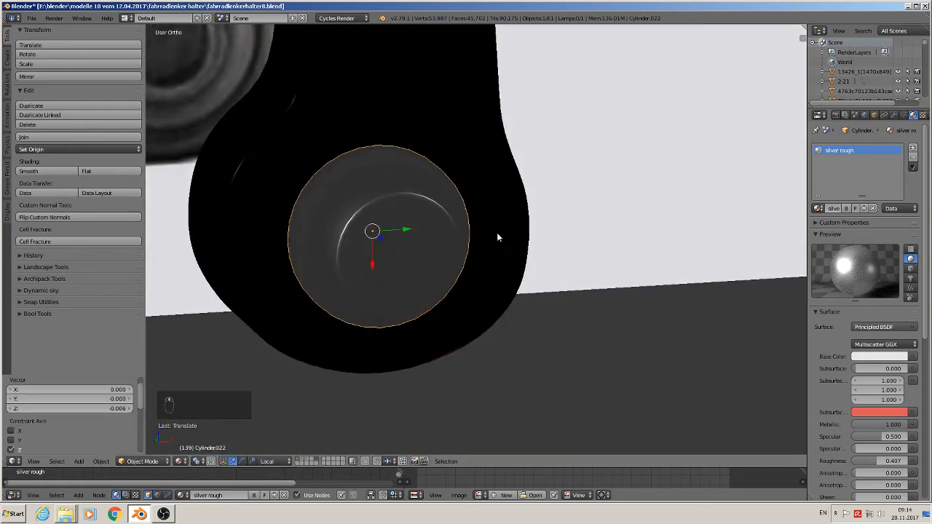
key(KP_1)
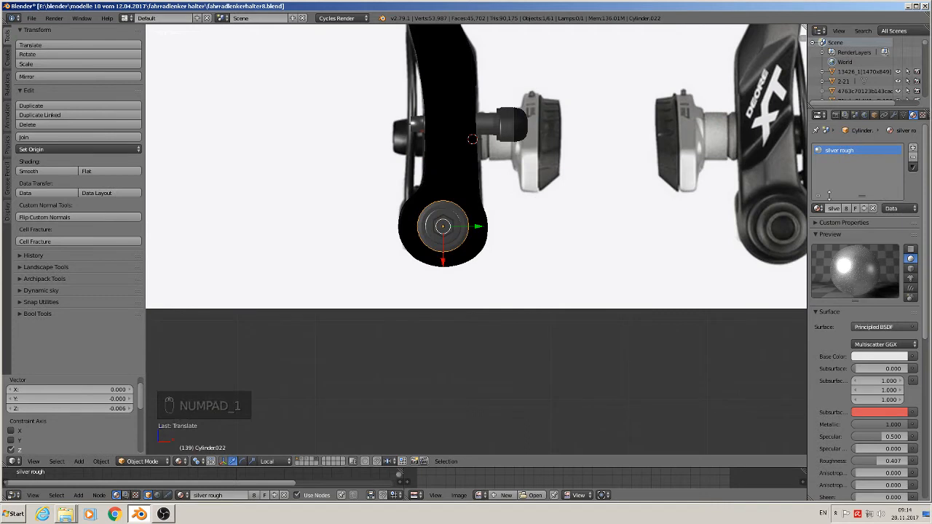
Replace the lower pivot bolt's silver rough material with BLACK METALL and deselect everything.
click(818, 209)
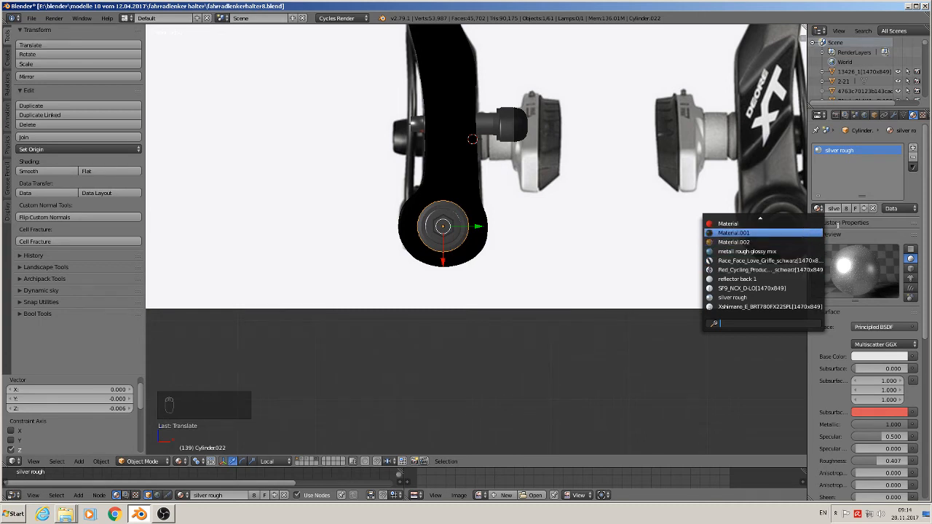
click(817, 209)
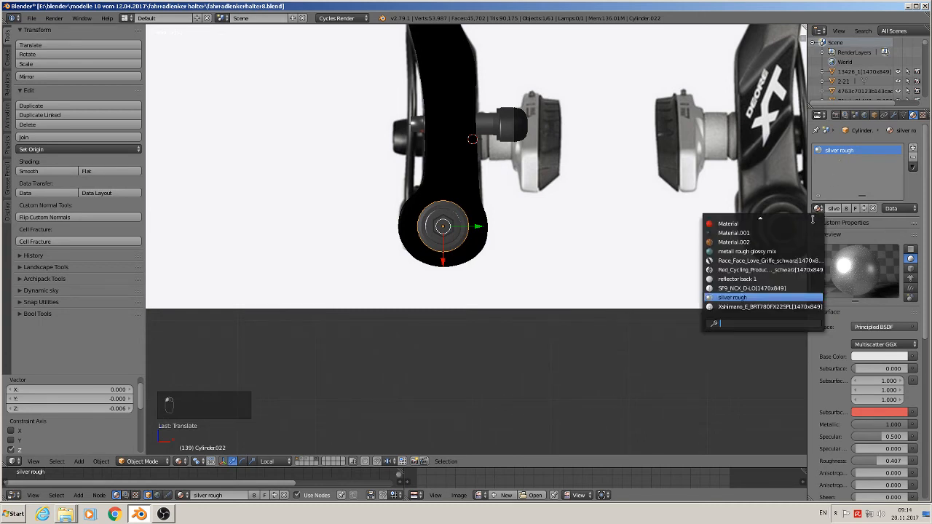
scroll(780, 288, up, 15)
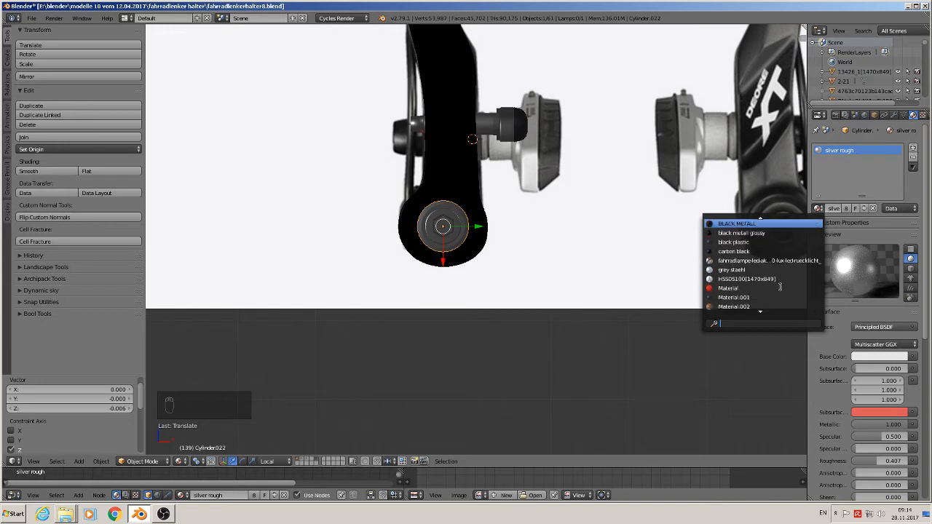
scroll(780, 288, up, 4)
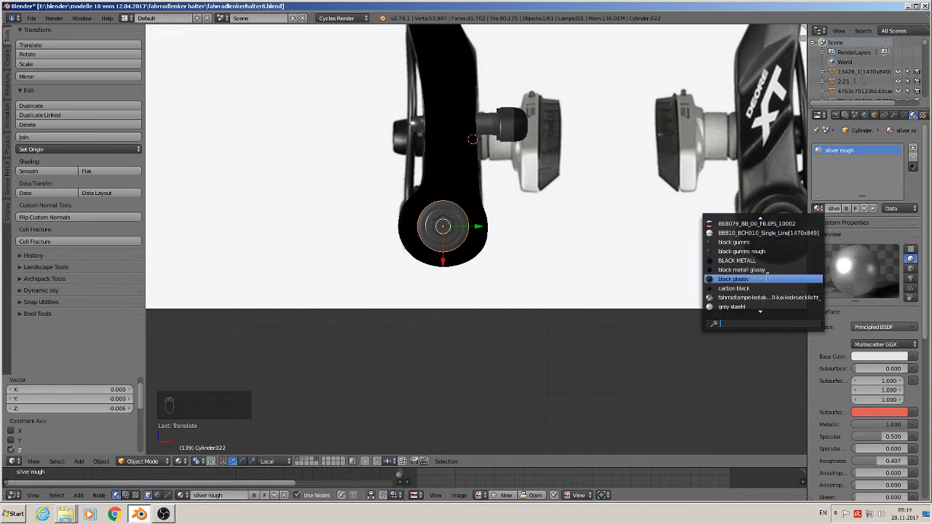
click(765, 261)
key(Tab)
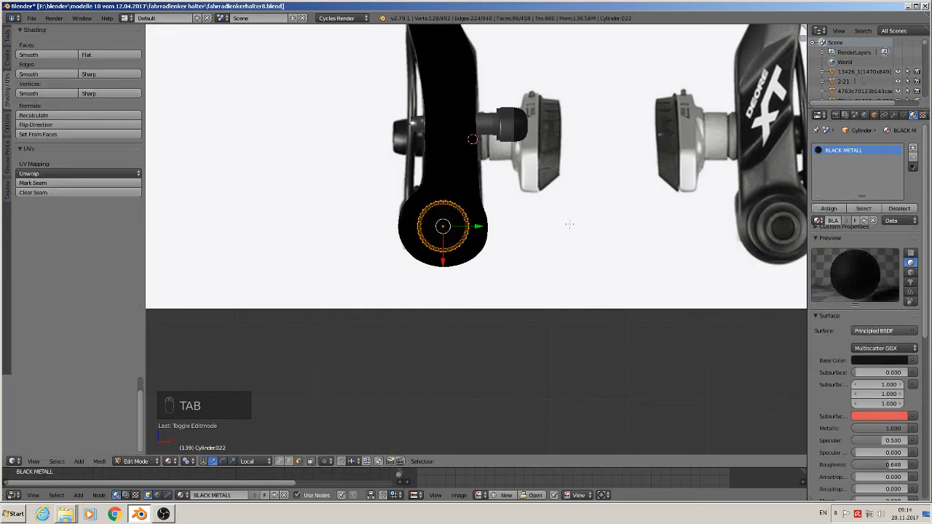
key(Tab)
key(a)
key(a)
key(a)
Preview the brake arm in rendered viewport shading, examine the bolt up close, and return to material shading.
scroll(561, 234, down, 3)
middle_drag(551, 241, 502, 357)
scroll(506, 354, up, 4)
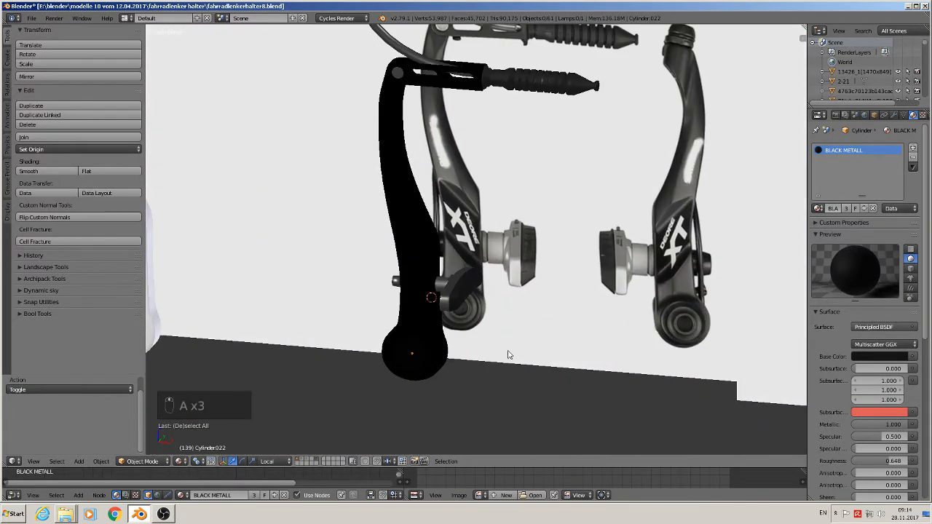
click(197, 463)
click(220, 418)
click(177, 462)
click(212, 398)
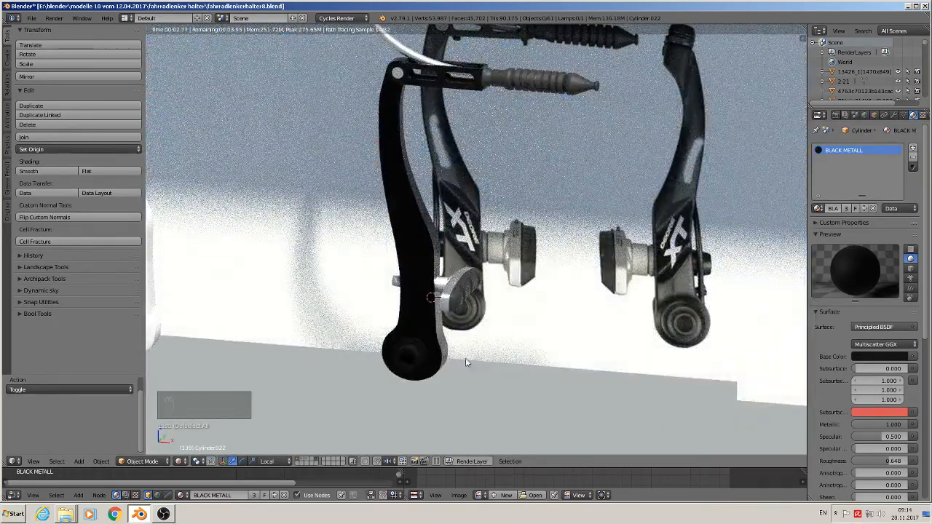
middle_drag(466, 367, 448, 365)
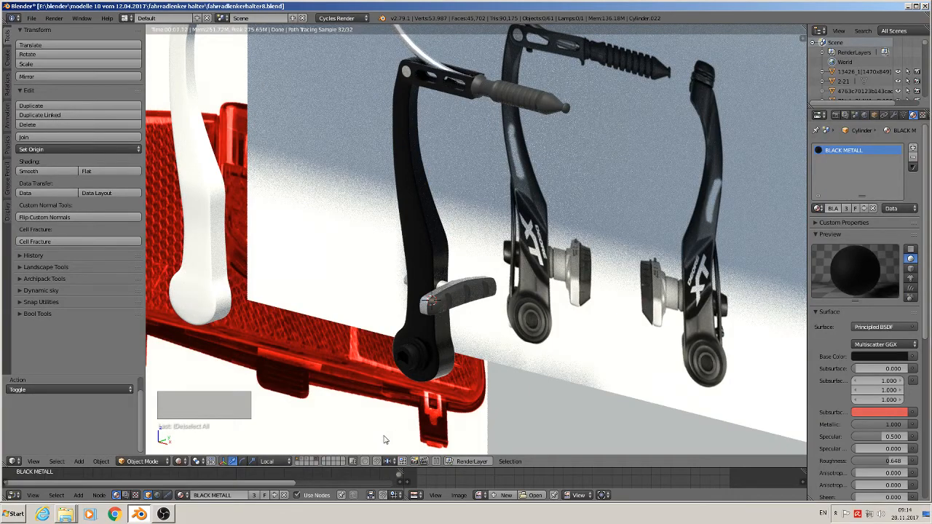
scroll(425, 396, up, 6)
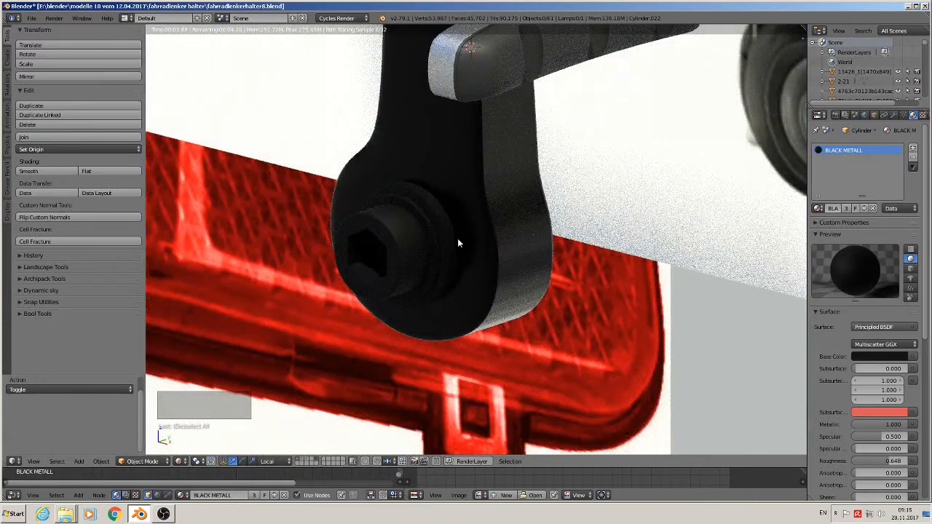
click(180, 461)
click(198, 407)
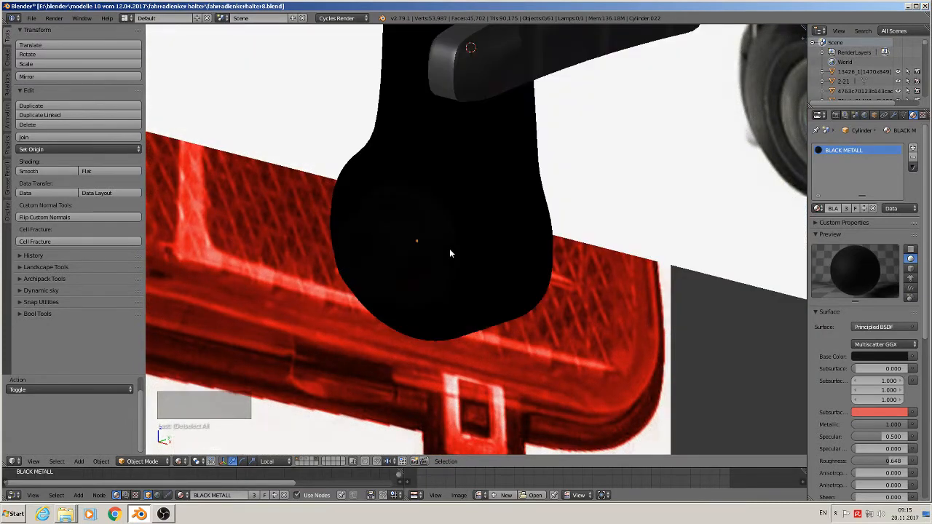
Enlarge the side face loop of the bolt's large ring by a factor of 1.19 and leave mesh editing.
key(Tab)
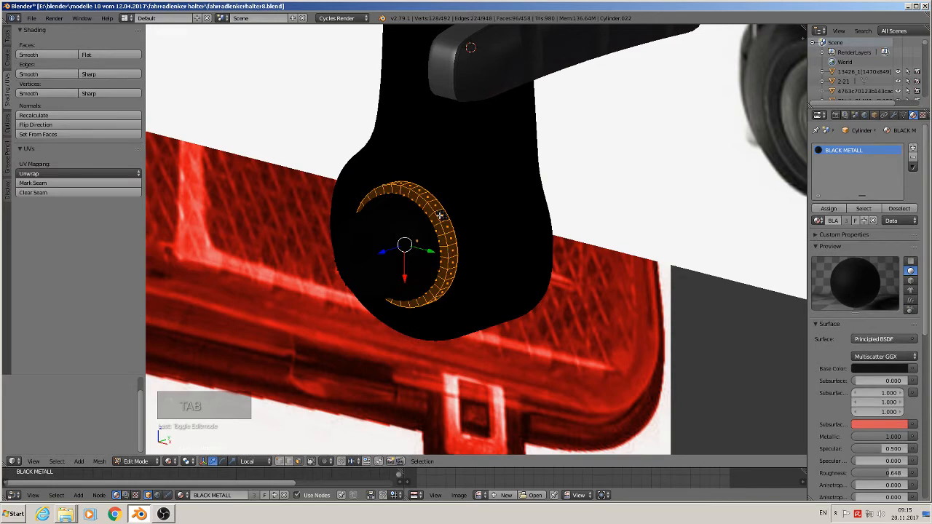
alt+click(440, 216)
key(s)
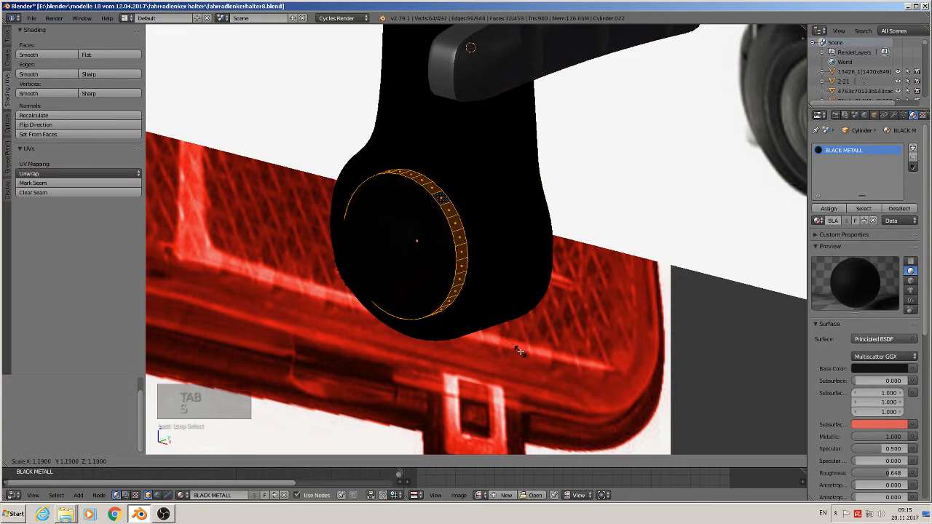
click(521, 351)
key(Tab)
Apply smooth shading to the lower pivot bolt and deselect it.
middle_drag(520, 351, 632, 356)
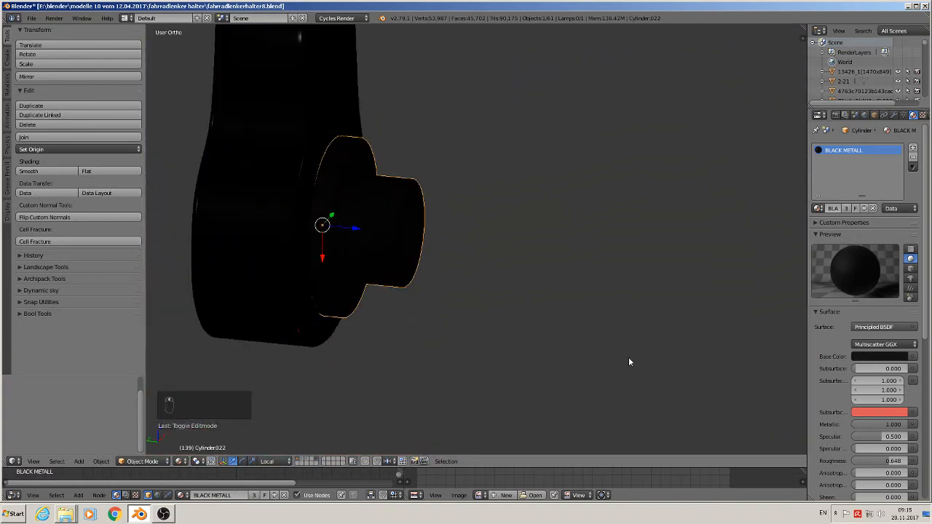
scroll(365, 250, up, 5)
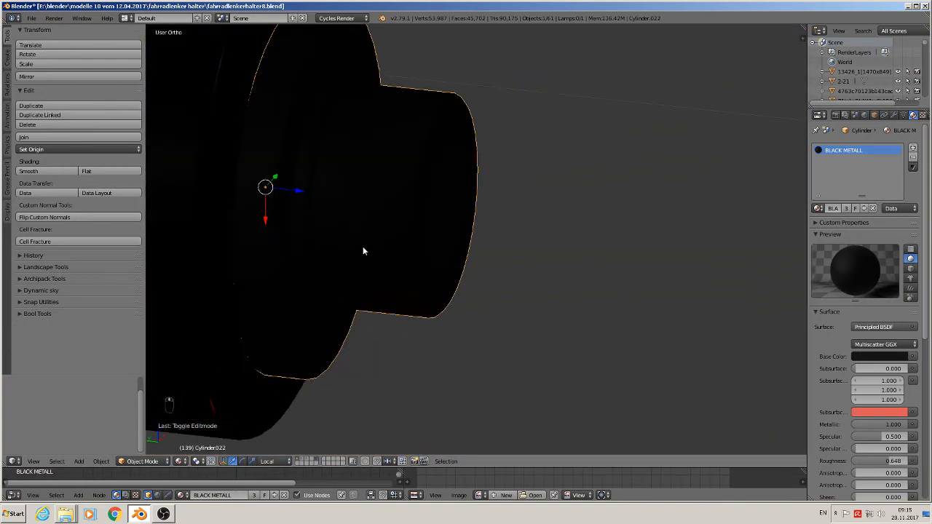
click(28, 171)
scroll(423, 318, down, 3)
mouse_move(423, 317)
middle_down()
mouse_move(517, 335)
mouse_move(448, 341)
mouse_move(423, 315)
middle_up()
key(a)
Move the spare white brake arm beside the black one onto the second layer.
scroll(450, 345, down, 10)
key(KP_5)
key(KP_1)
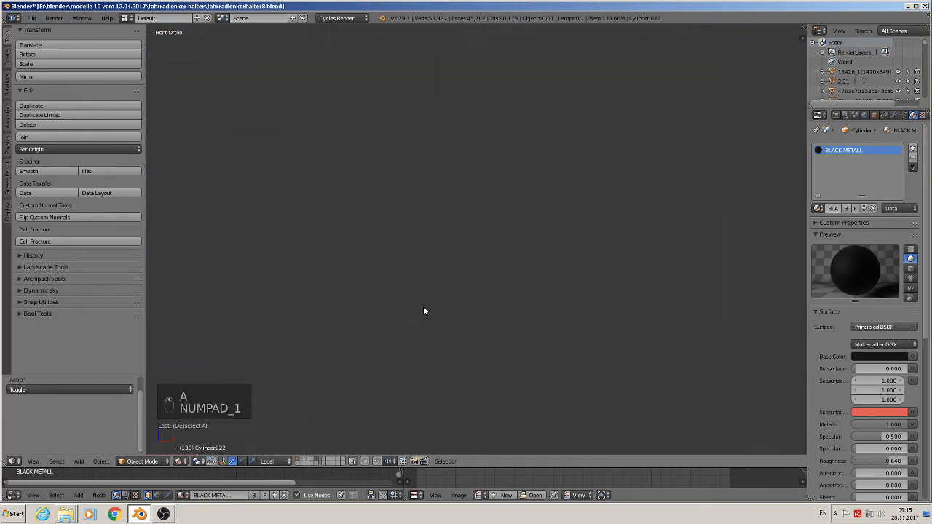
scroll(438, 345, down, 6)
shift+middle_drag(440, 285, 526, 353)
scroll(501, 310, down, 3)
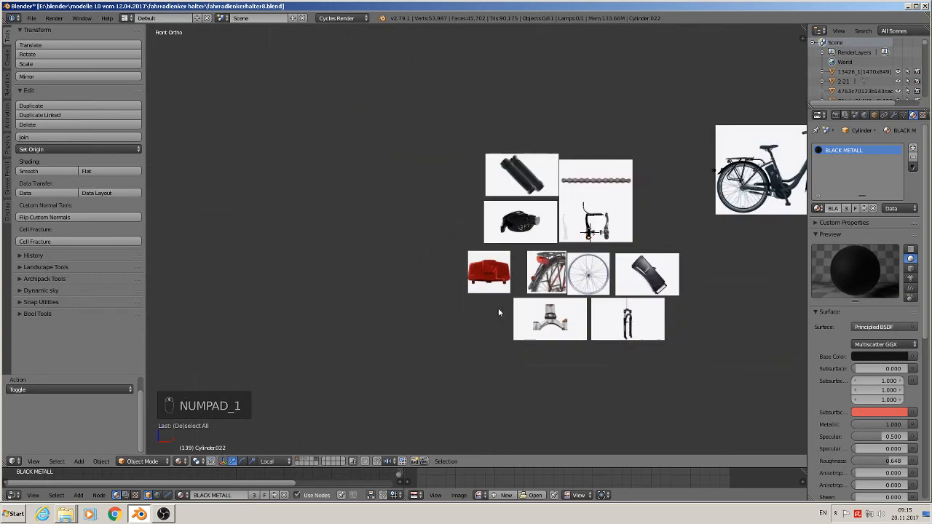
shift+middle_drag(625, 262, 536, 306)
scroll(486, 300, up, 9)
right_click(368, 200)
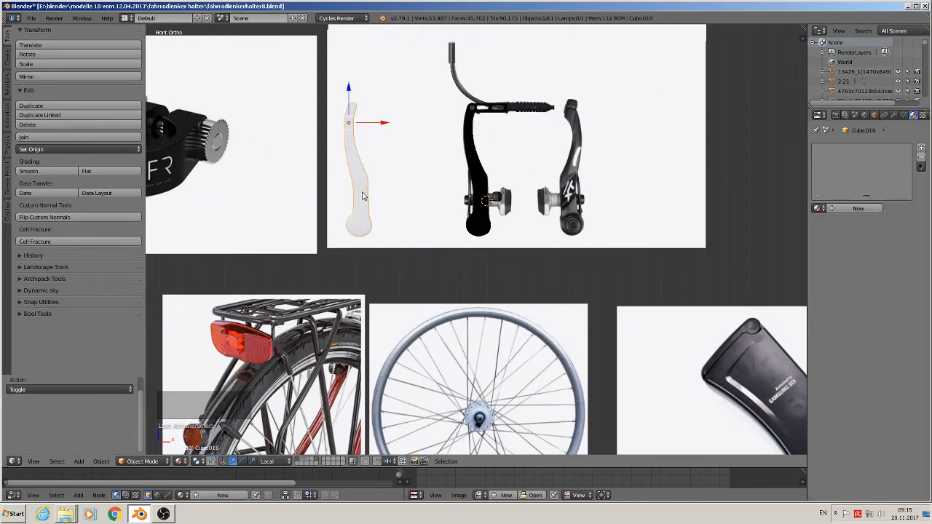
key(m)
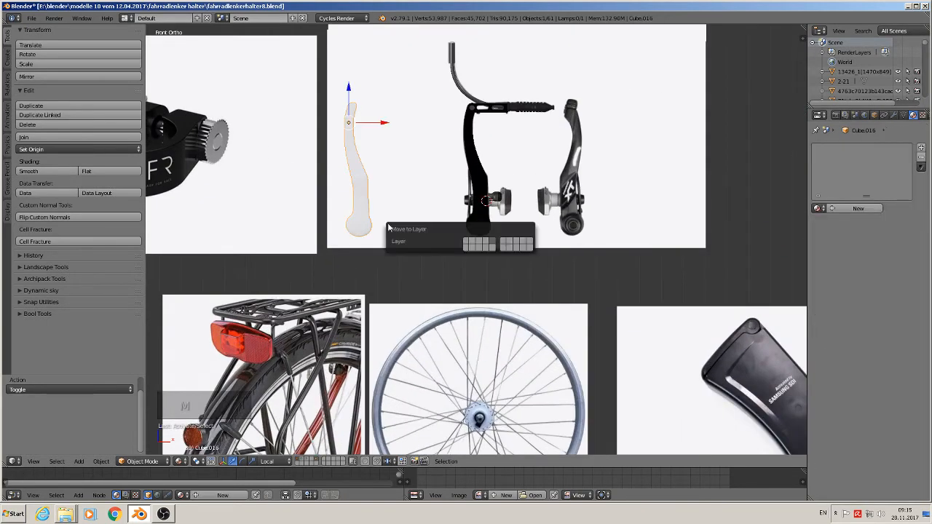
click(473, 244)
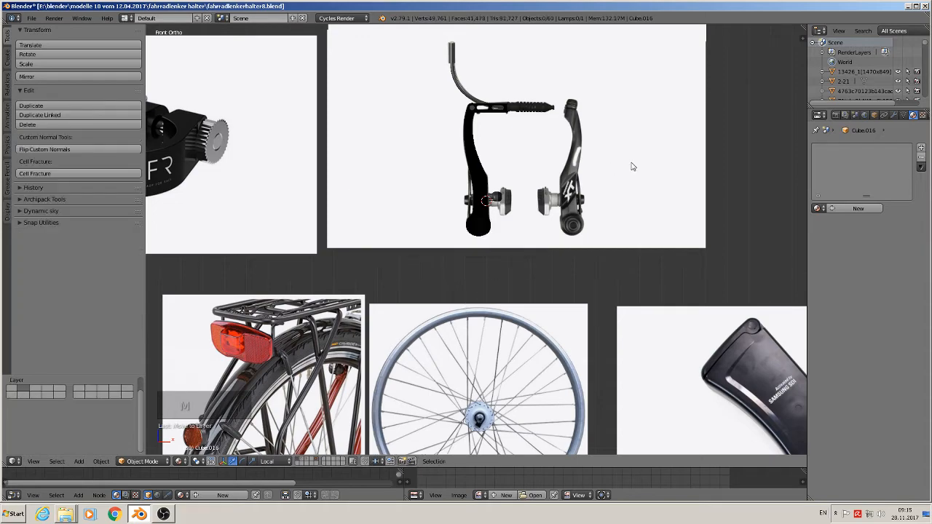
Compare the modelled brake arm with the opposite arm in the reference image, from an angle and in front view.
middle_drag(551, 162, 473, 153)
scroll(518, 164, up, 3)
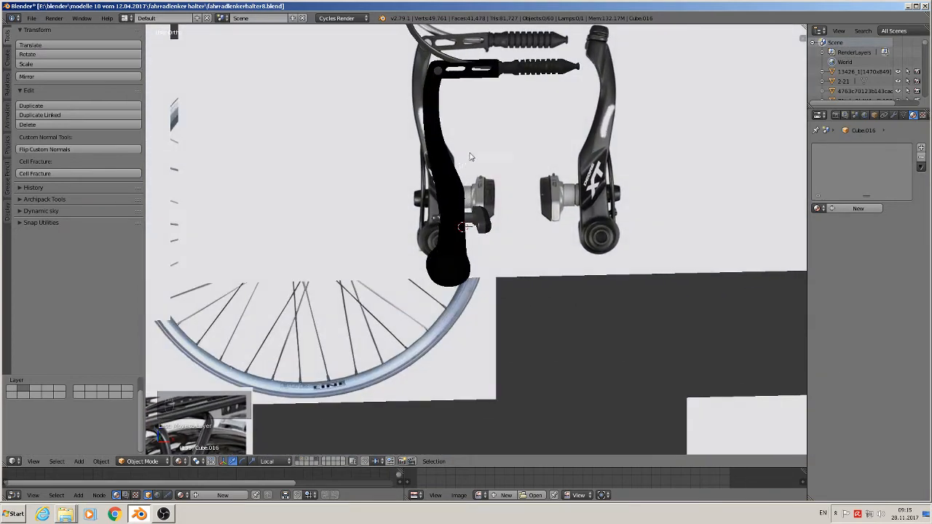
scroll(485, 118, up, 2)
shift+middle_drag(539, 131, 510, 265)
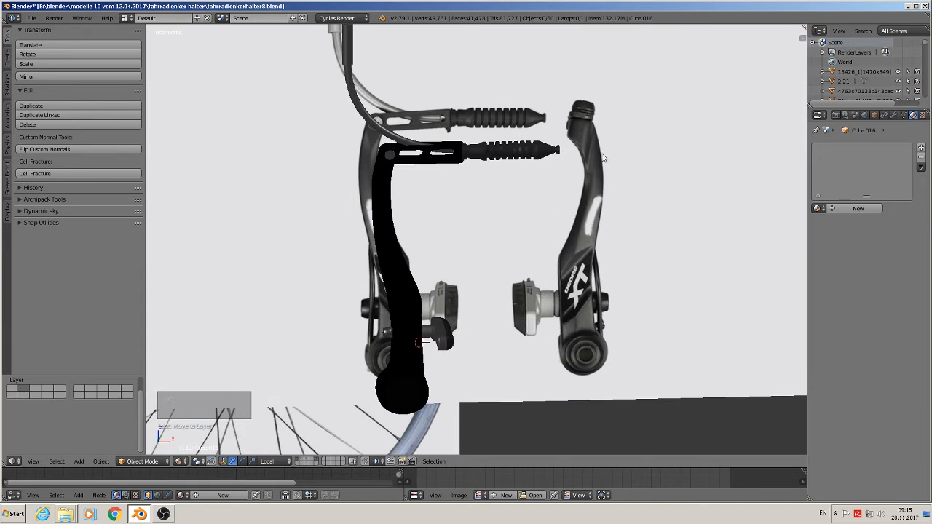
middle_drag(580, 219, 575, 213)
key(KP_1)
scroll(486, 324, down, 3)
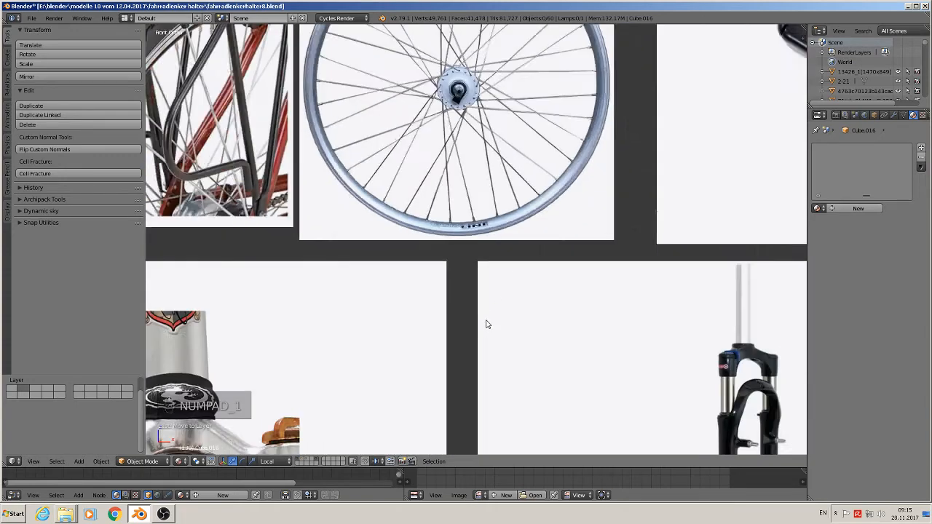
scroll(423, 266, down, 3)
shift+middle_drag(316, 197, 458, 383)
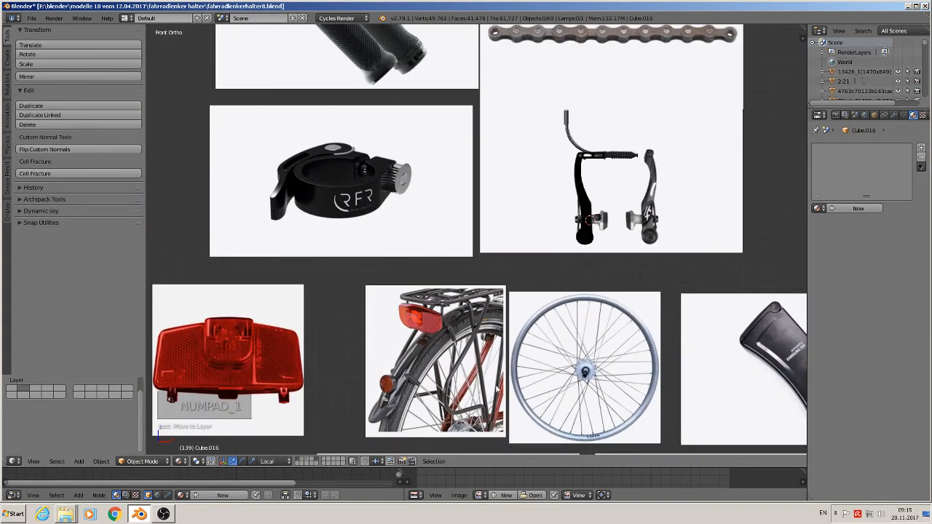
scroll(625, 228, up, 8)
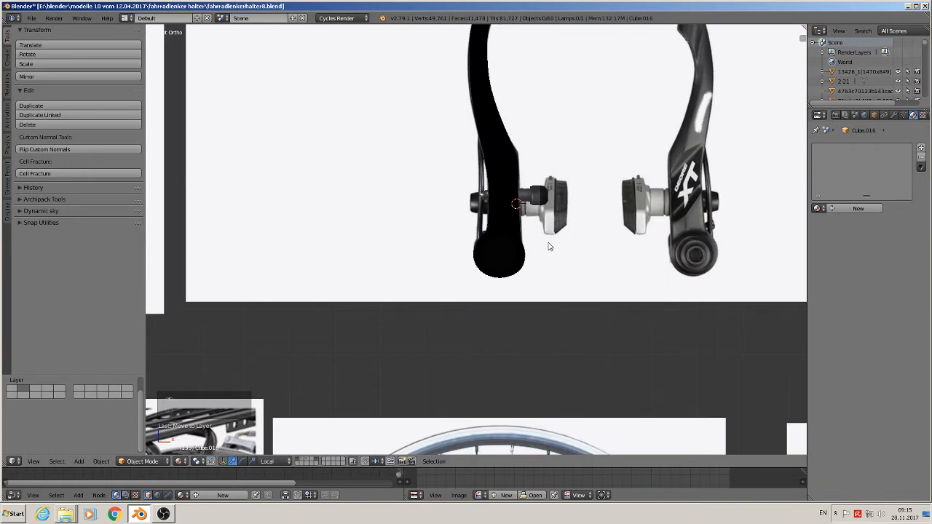
Select the brake pad, its mounting parts, the arm and the lower pivot bolt together.
right_click(529, 198)
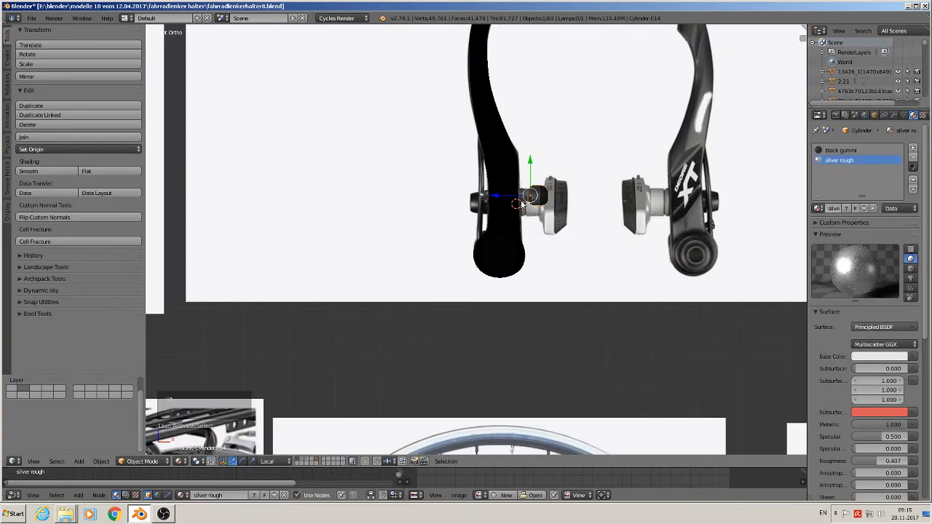
scroll(538, 209, up, 2)
shift+right_click(513, 188)
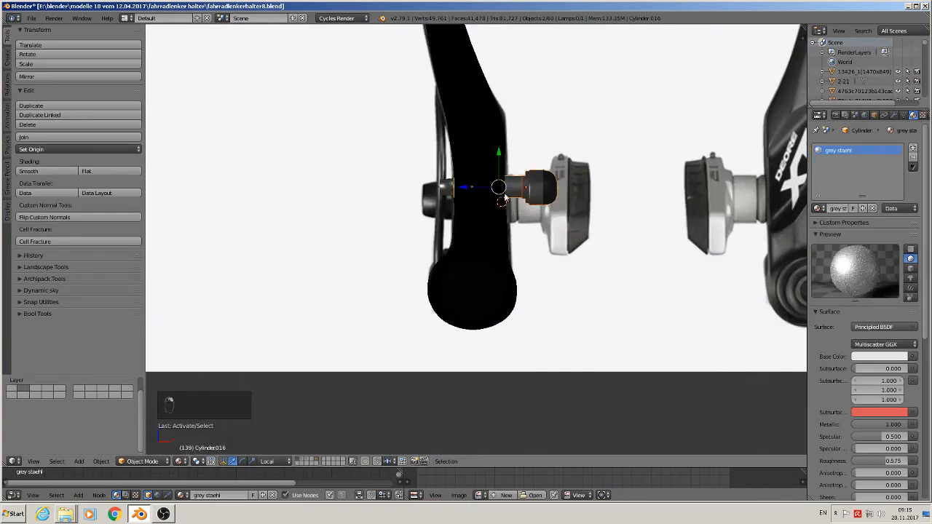
shift+right_click(442, 192)
shift+right_click(472, 154)
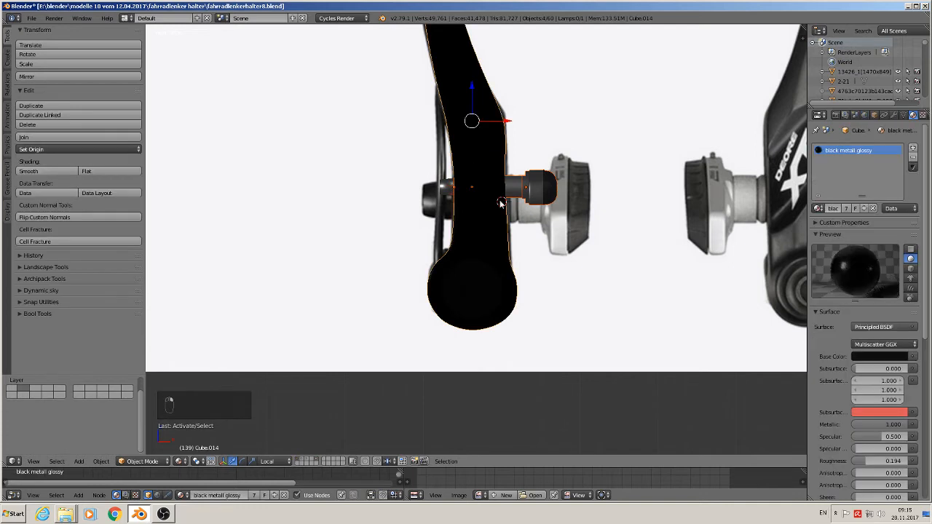
scroll(500, 204, down, 3)
shift+right_click(491, 250)
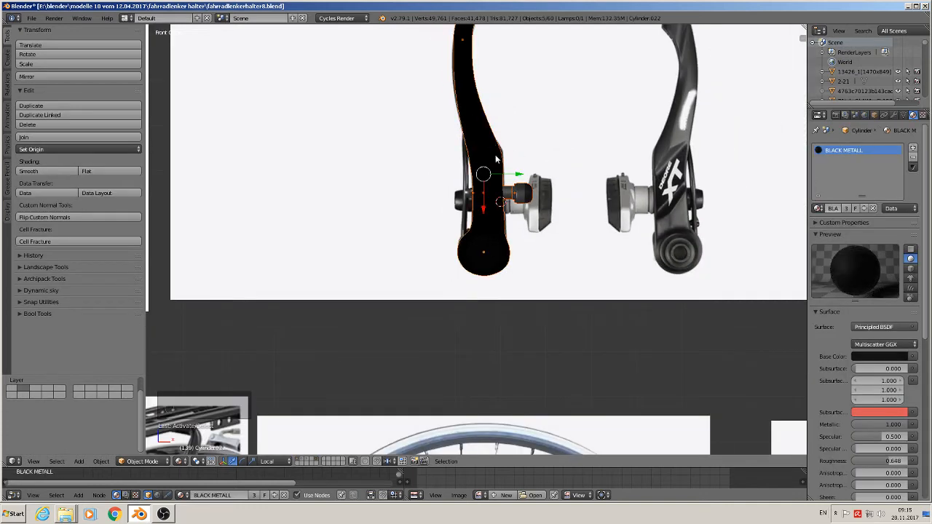
key(ctrl+Up)
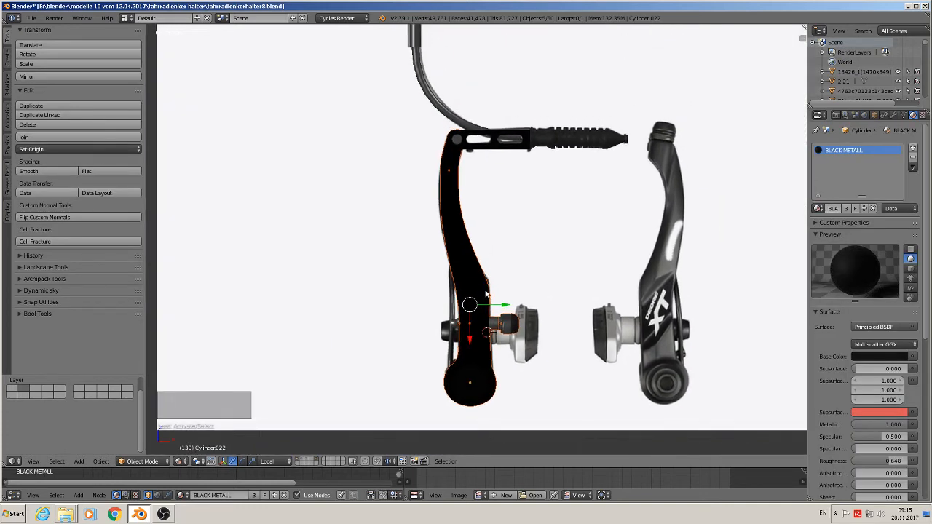
Try to duplicate the five selected brake parts and move the copies along their local Y axes.
key(shift+d)
key(y)
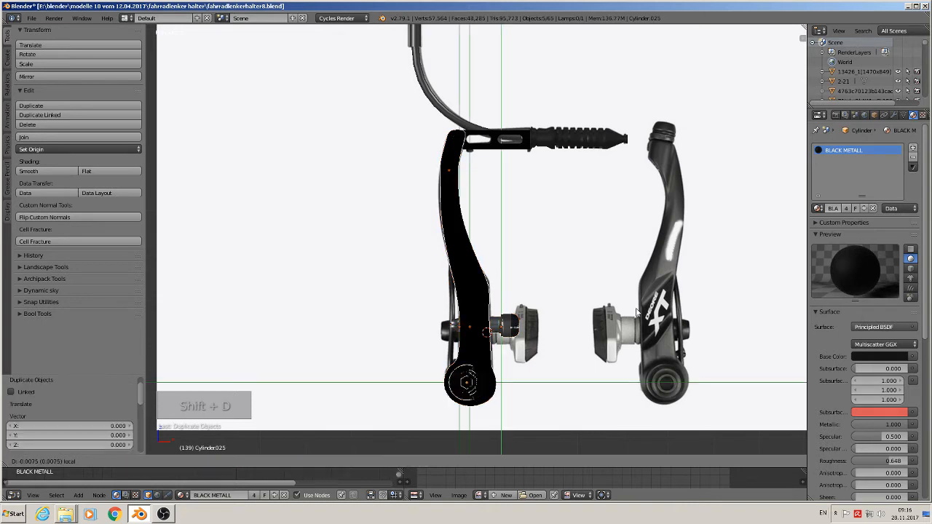
click(625, 306)
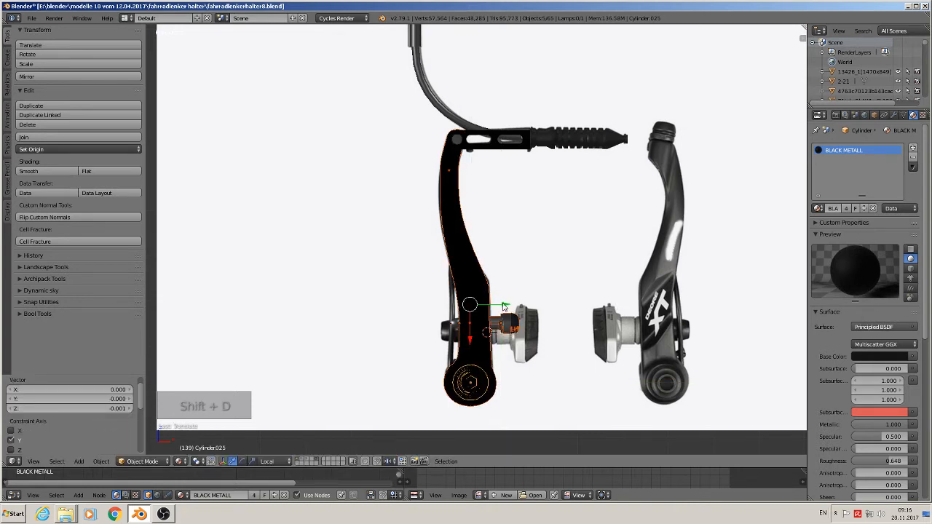
key(ctrl+y)
key(ctrl+y)
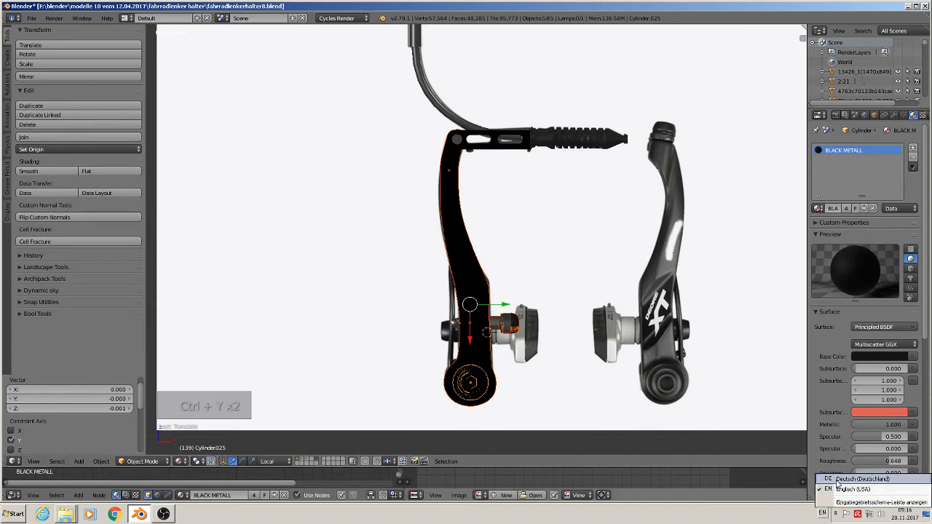
drag(503, 304, 507, 305)
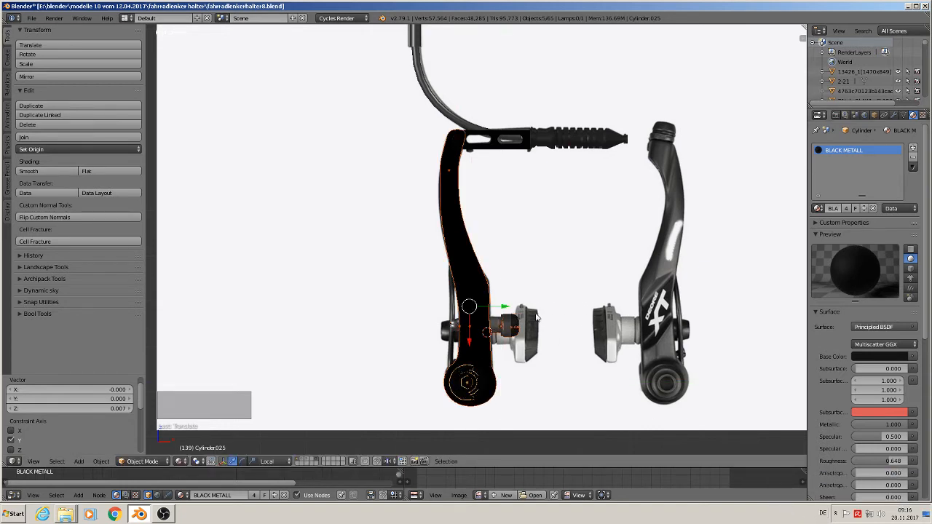
Undo the duplication and movement of the brake parts.
key(ctrl+z)
key(ctrl+z)
key(ctrl+z)
key(ctrl+z)
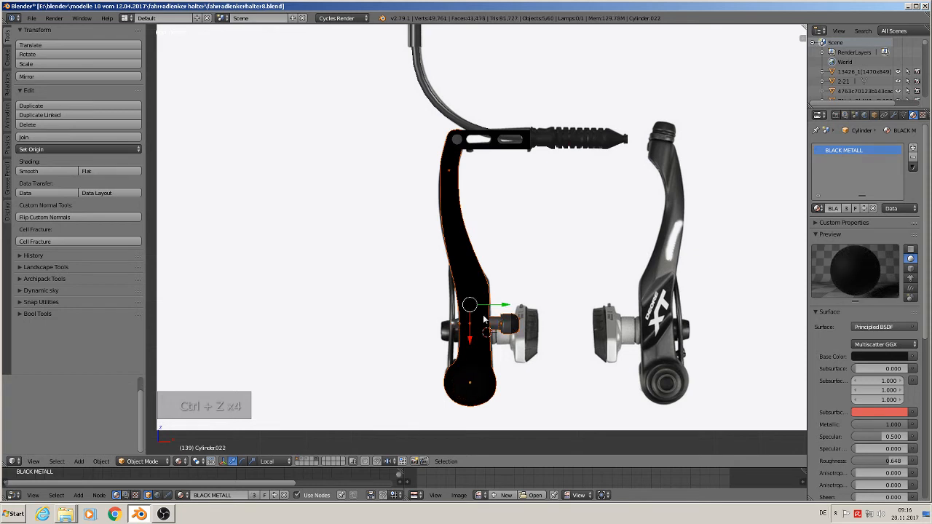
Try to move the arm's lower pivot bolt along its local Y axis, and undo the move.
right_click(475, 378)
right_click(474, 378)
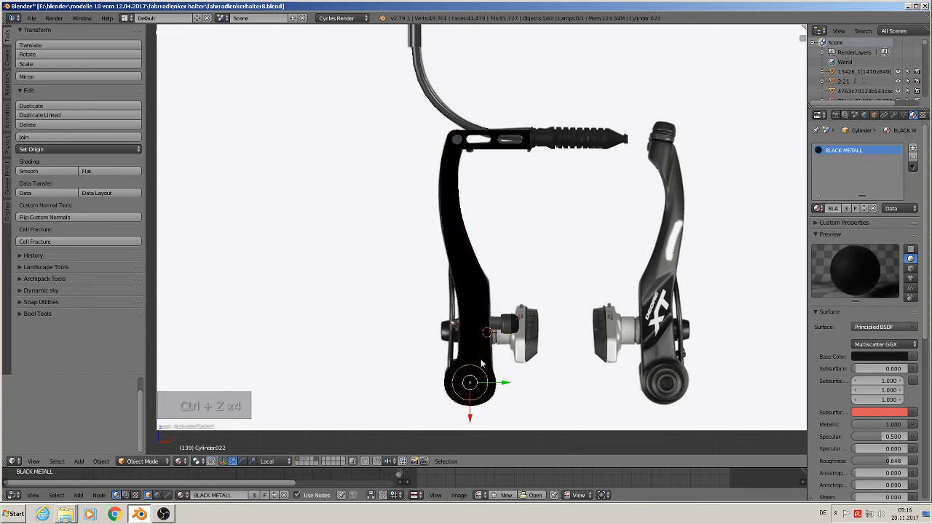
click(571, 384)
drag(505, 384, 531, 390)
scroll(531, 390, up, 5)
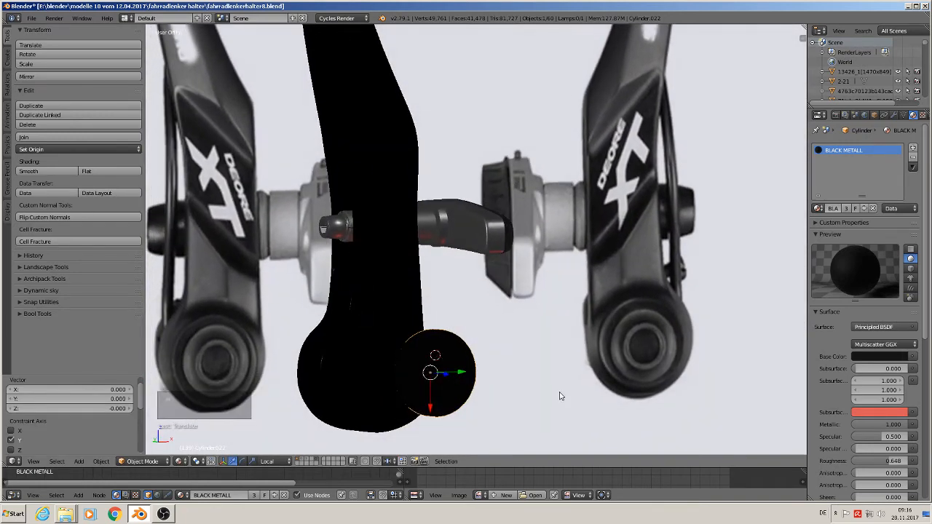
key(ctrl+z)
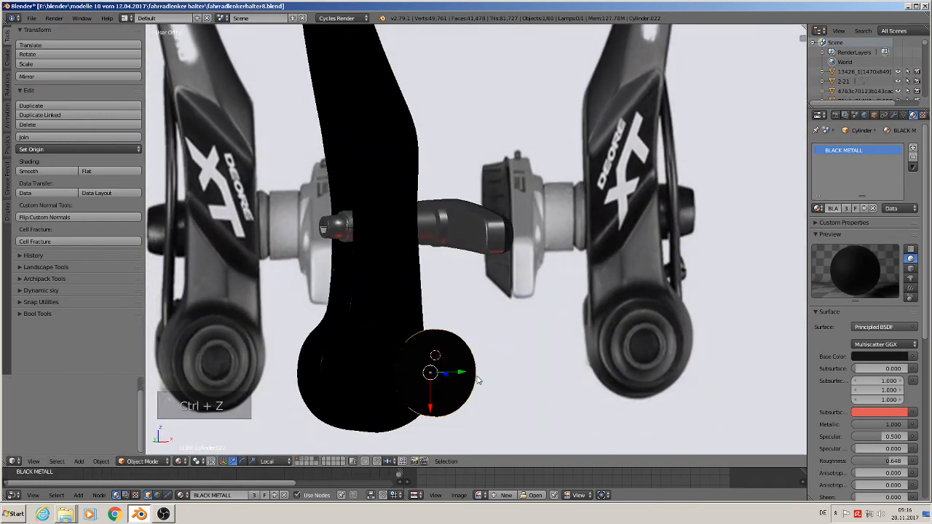
key(ctrl+z)
Select the arm, the brake pad and its mounting parts together with the lower pivot bolt.
right_click(387, 284)
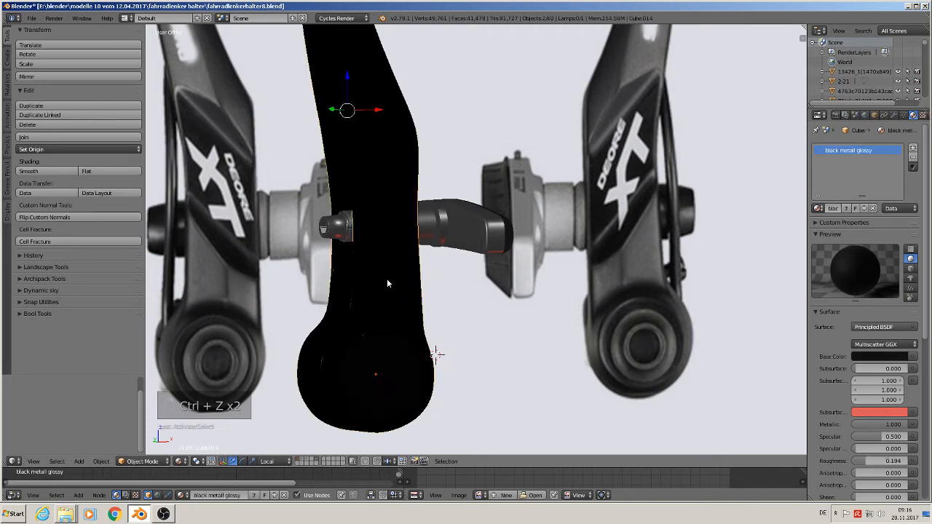
shift+right_click(343, 226)
shift+right_click(432, 228)
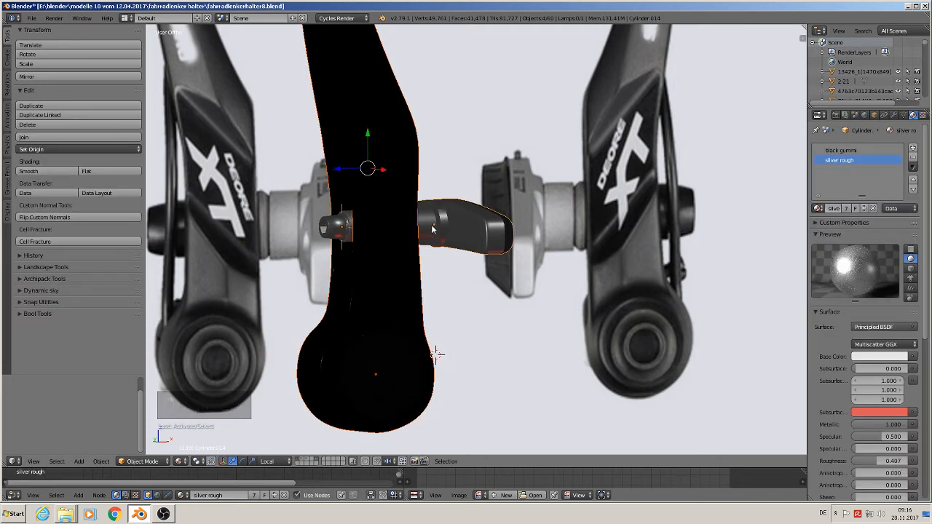
shift+right_click(428, 227)
scroll(436, 233, down, 3)
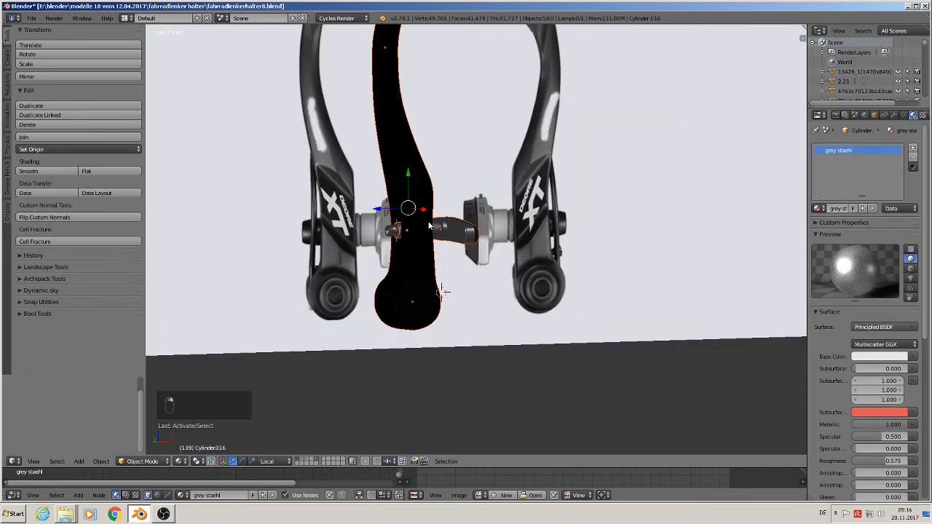
middle_drag(399, 260, 376, 268)
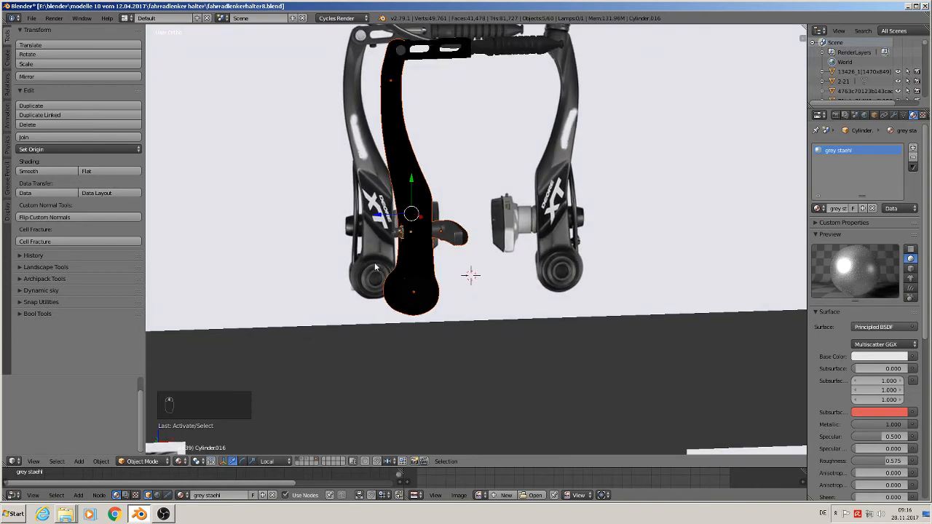
Try to duplicate the five selected brake parts and move the copies along their local Z axes.
key(shift+d)
key(z)
key(z)
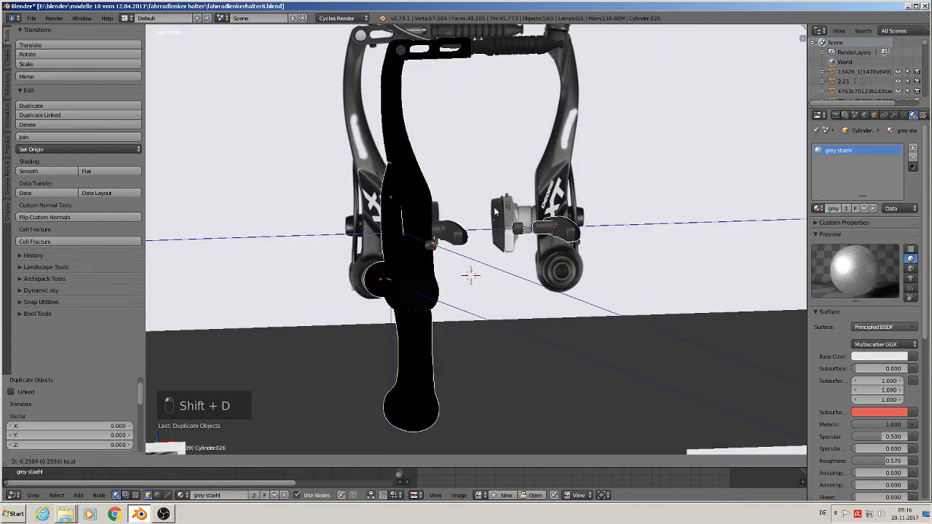
click(385, 226)
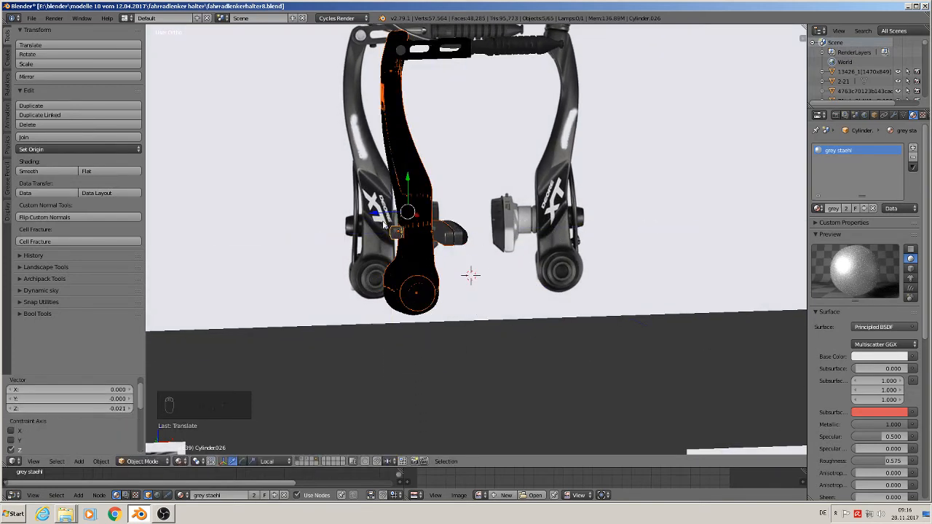
Undo the duplication of the brake parts and the selection made for it.
key(ctrl+z)
key(ctrl+z)
key(ctrl+z)
key(ctrl+z)
key(ctrl+z)
key(ctrl+z)
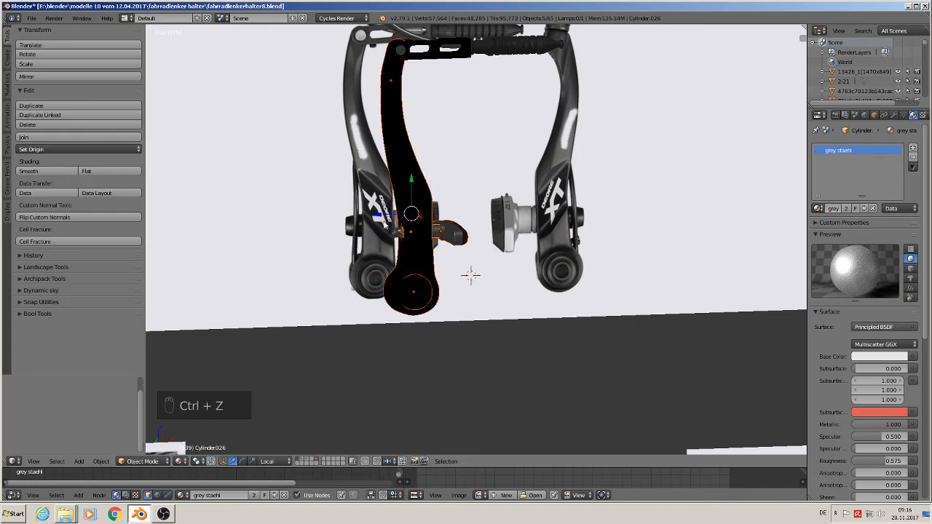
Join the brake pad and its grey steel mounting part into one object.
scroll(371, 223, up, 4)
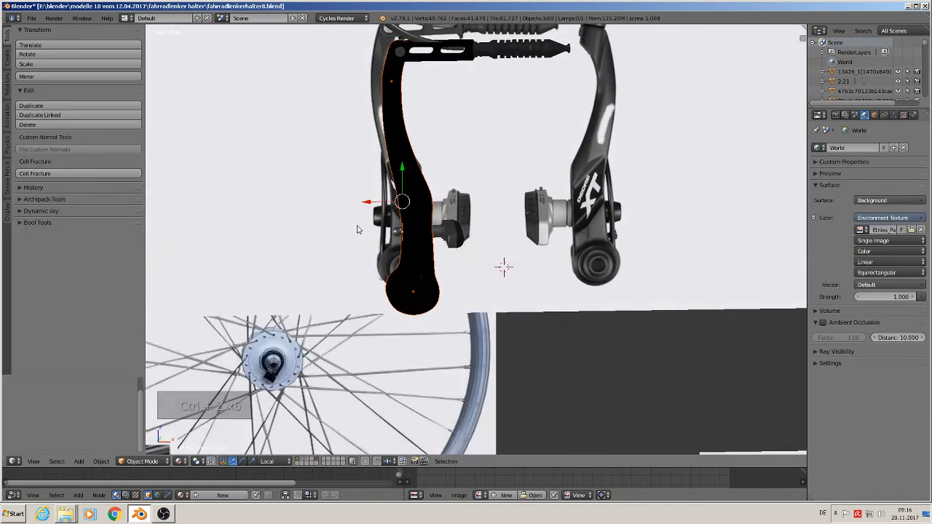
right_click(449, 213)
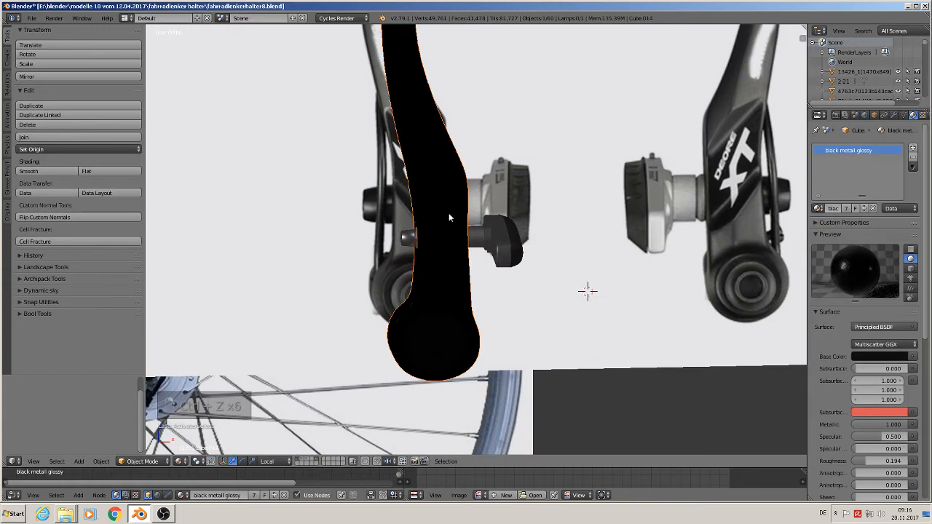
middle_drag(449, 213, 446, 251)
scroll(445, 247, up, 3)
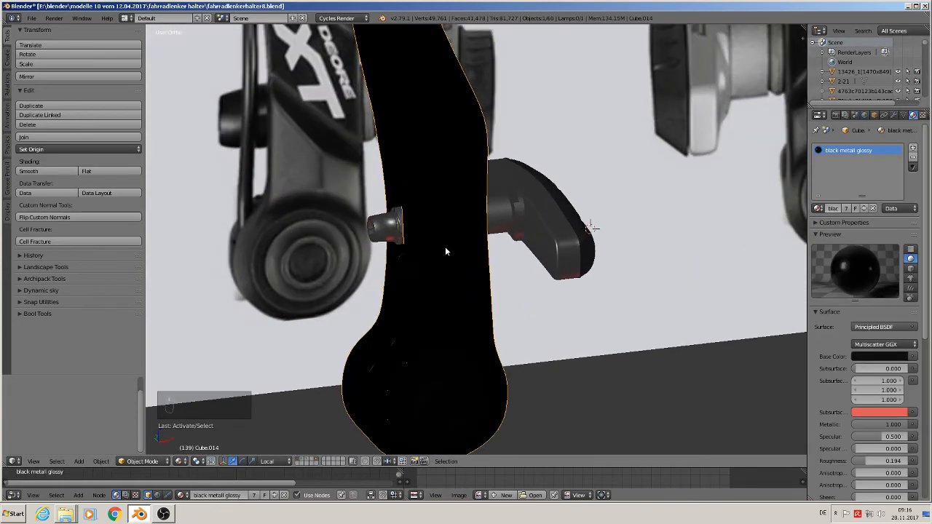
scroll(443, 249, down, 2)
shift+right_click(460, 240)
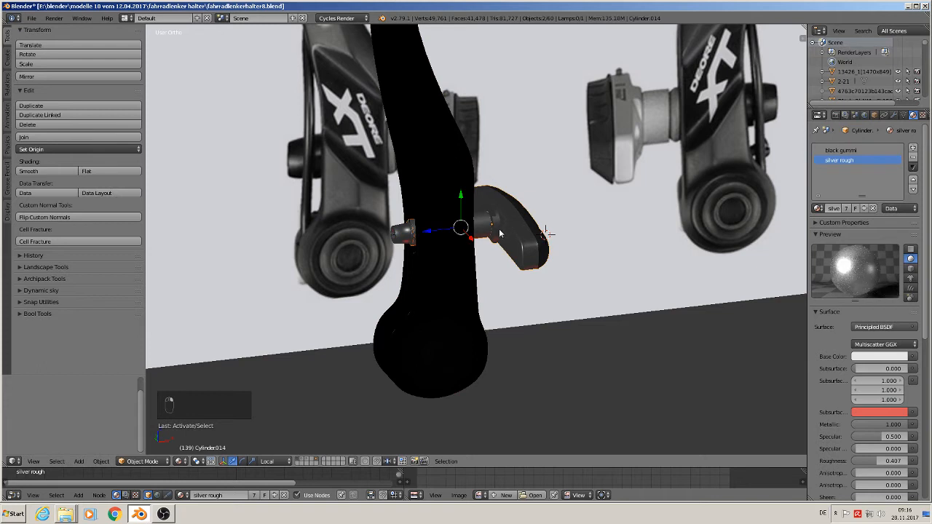
click(61, 138)
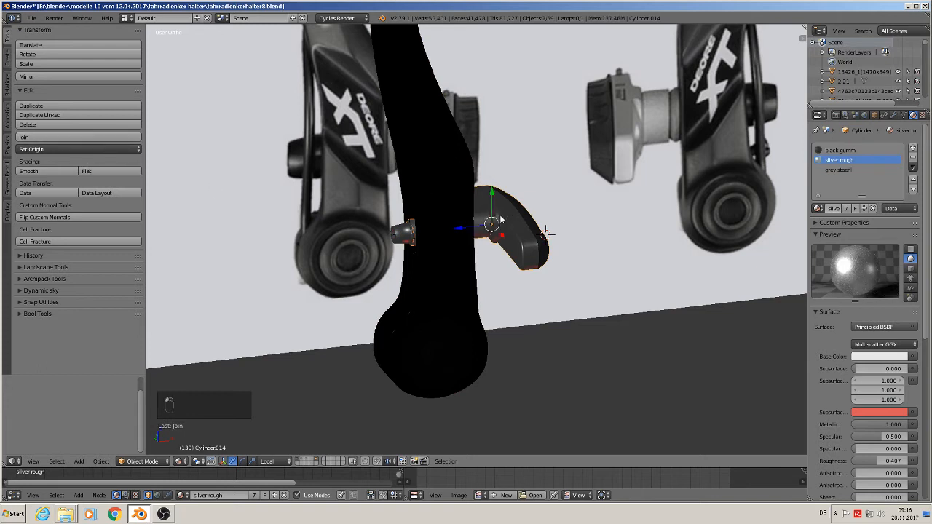
Join the lower pivot bolt to the arm, and join the arm to the brake pad object.
right_click(444, 349)
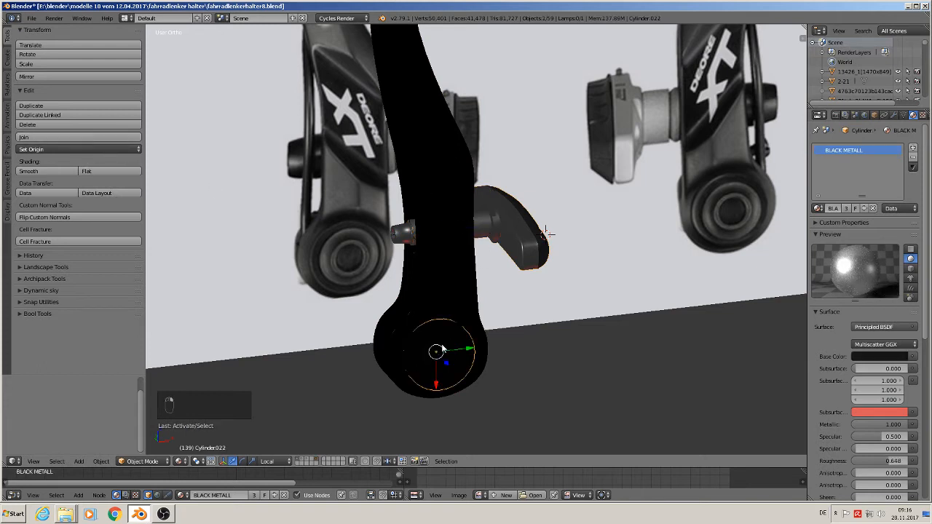
shift+right_click(437, 297)
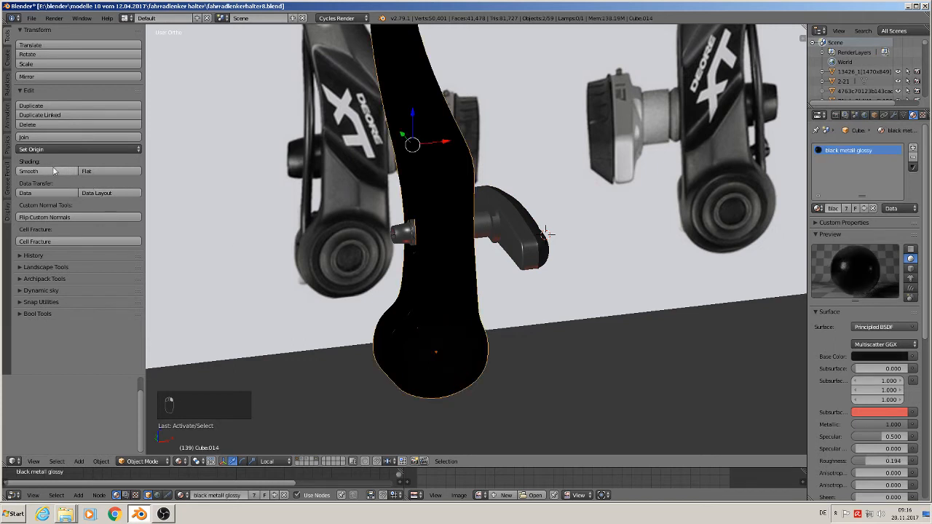
click(38, 137)
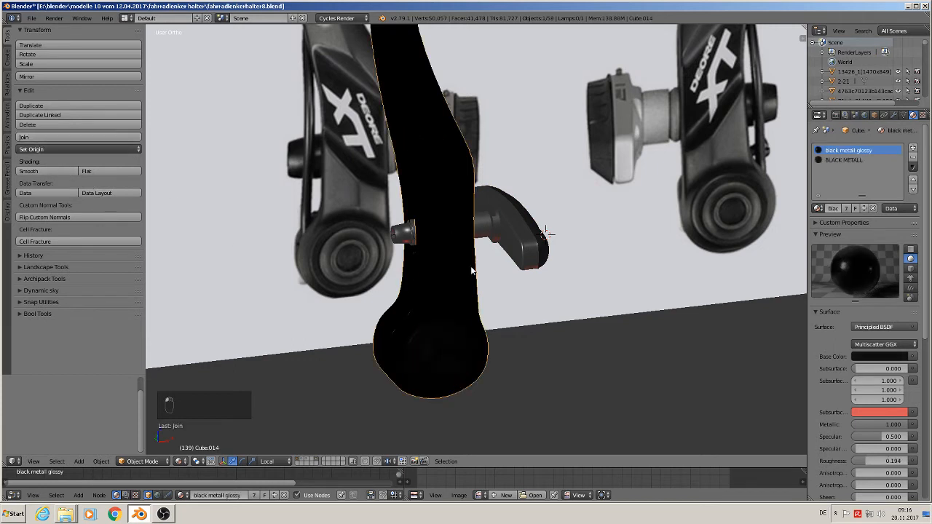
shift+right_click(513, 225)
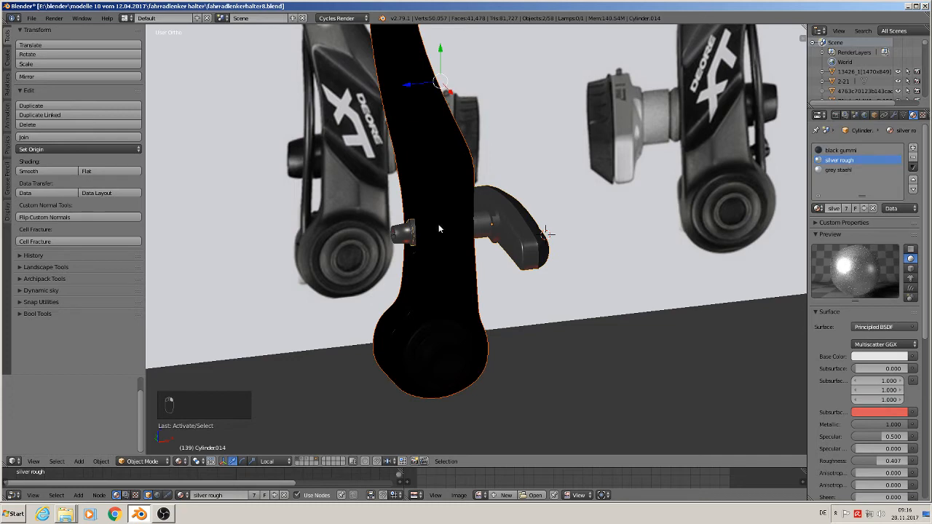
click(47, 137)
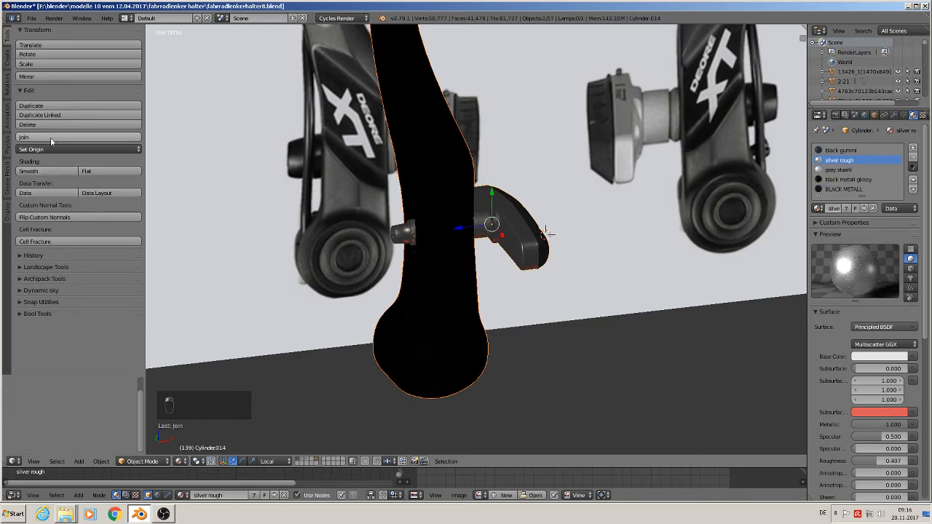
Duplicate the joined brake arm and move the copy -0.272 along its local Z axis towards the opposite side.
right_click(396, 233)
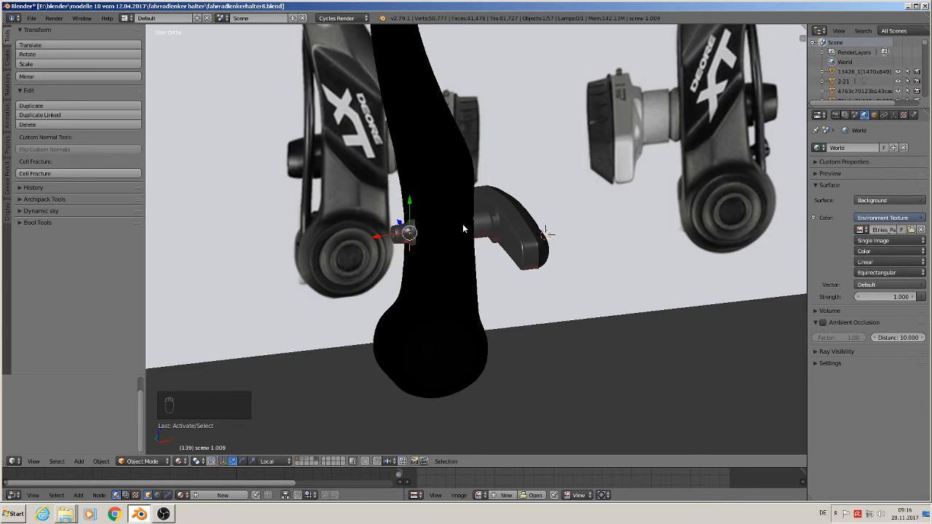
middle_drag(462, 223, 394, 405)
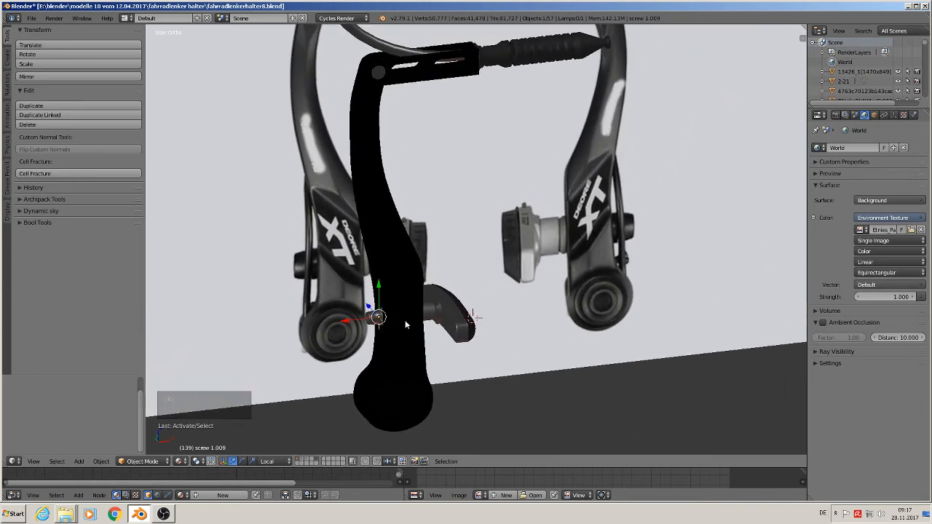
right_click(407, 304)
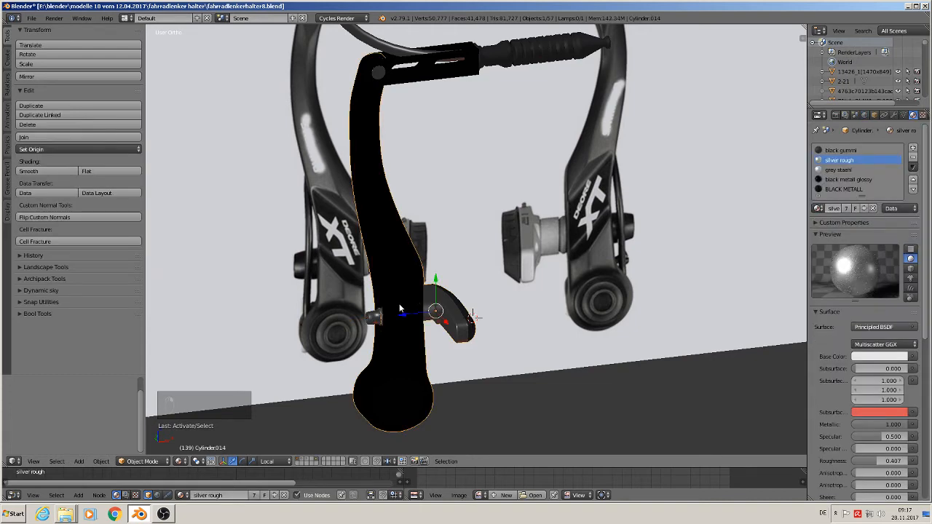
key(shift+d)
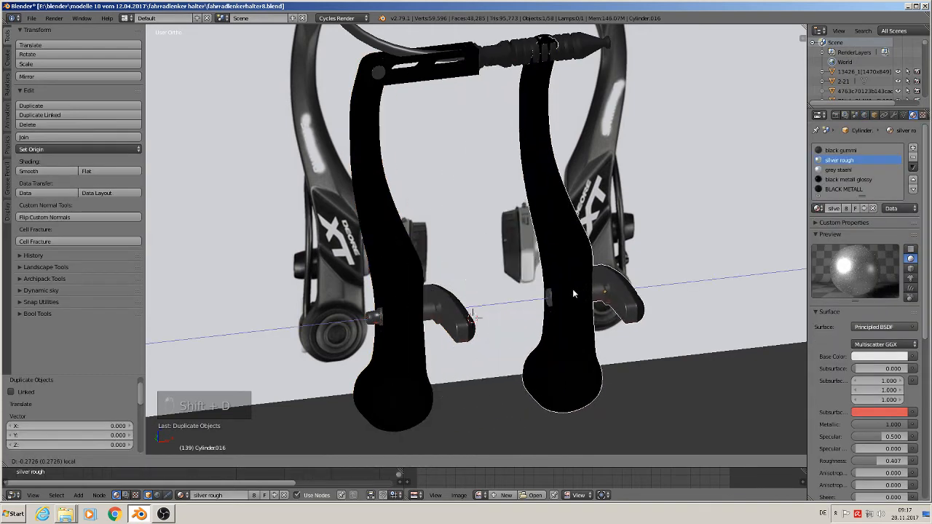
click(564, 322)
Mirror the duplicated brake arm interactively along the global X axis.
key(KP_1)
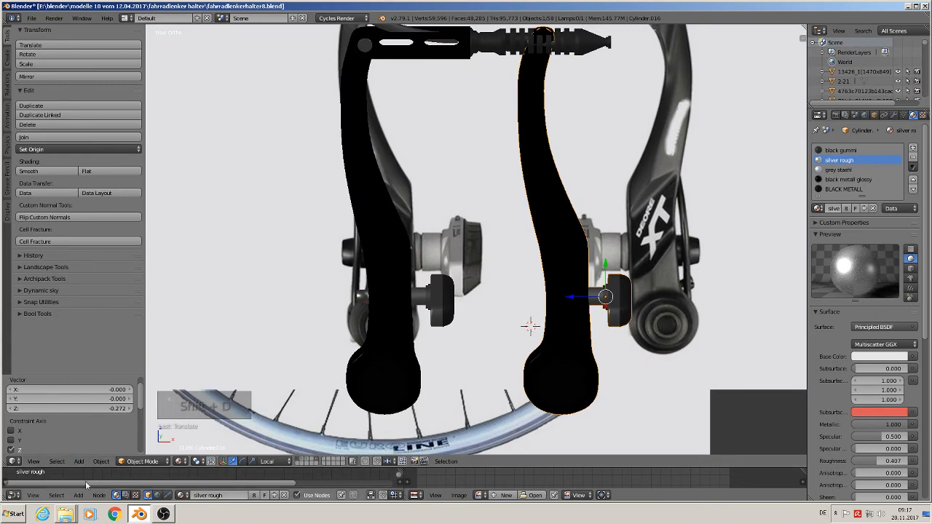
click(98, 464)
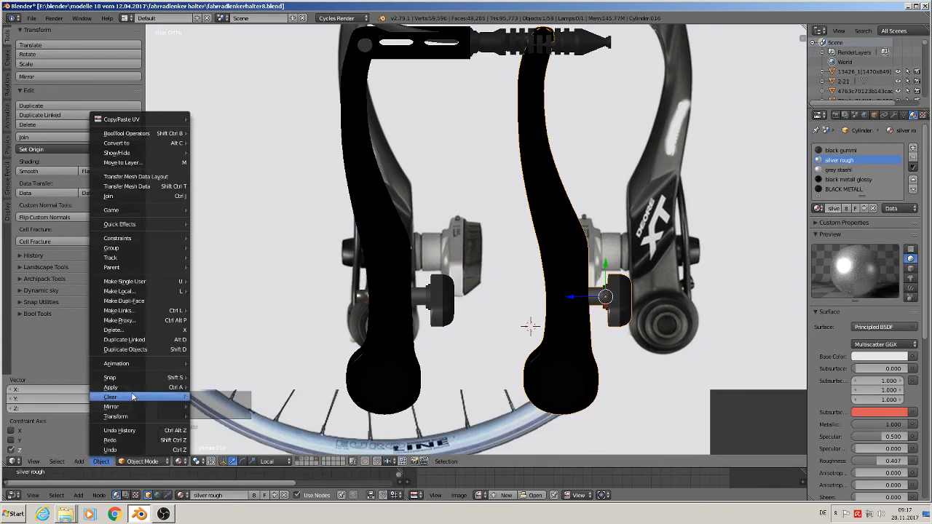
mouse_move(128, 408)
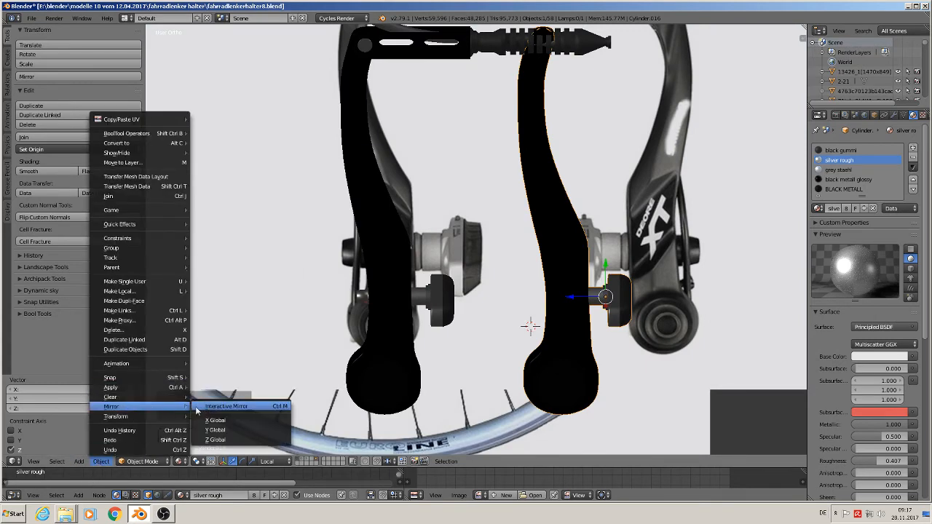
click(228, 405)
key(x)
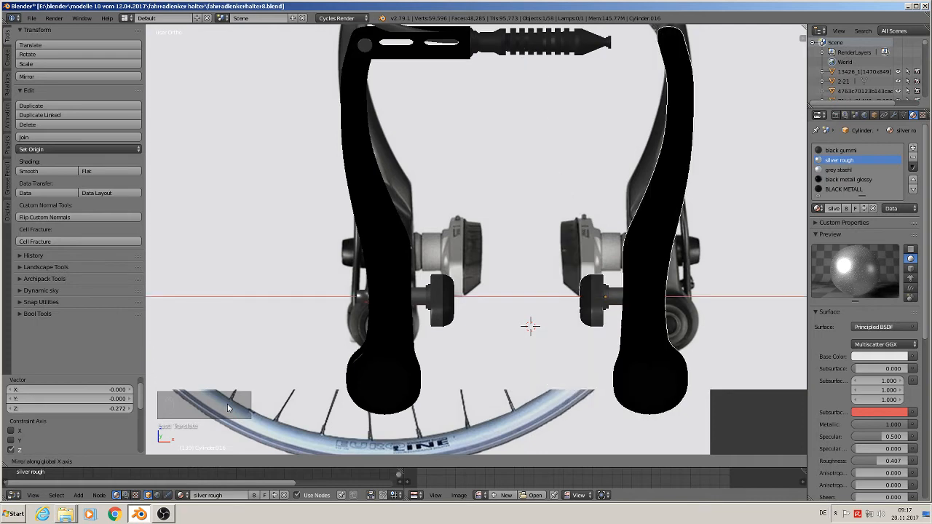
key(y)
key(x)
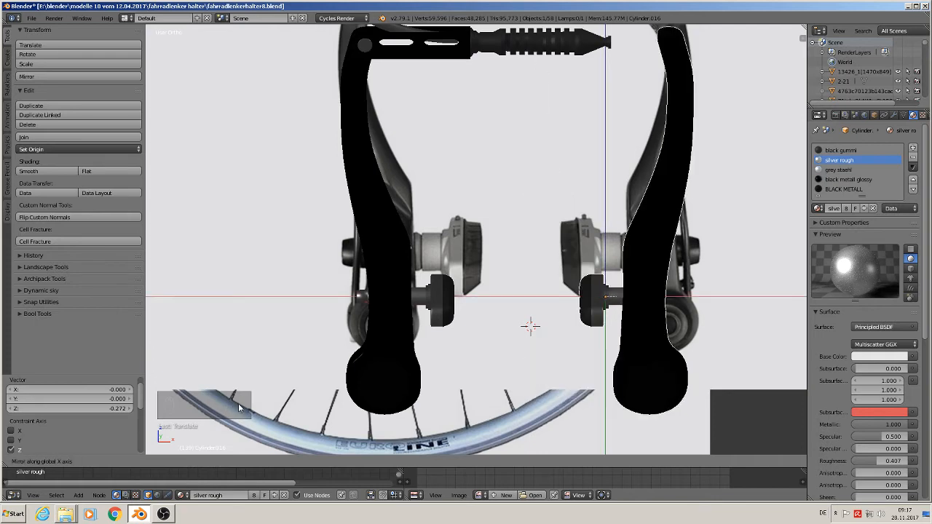
click(239, 403)
Move the mirrored arm 0.015 along its local Z axis to line up with the opposite reference arm in front view.
scroll(490, 367, down, 2)
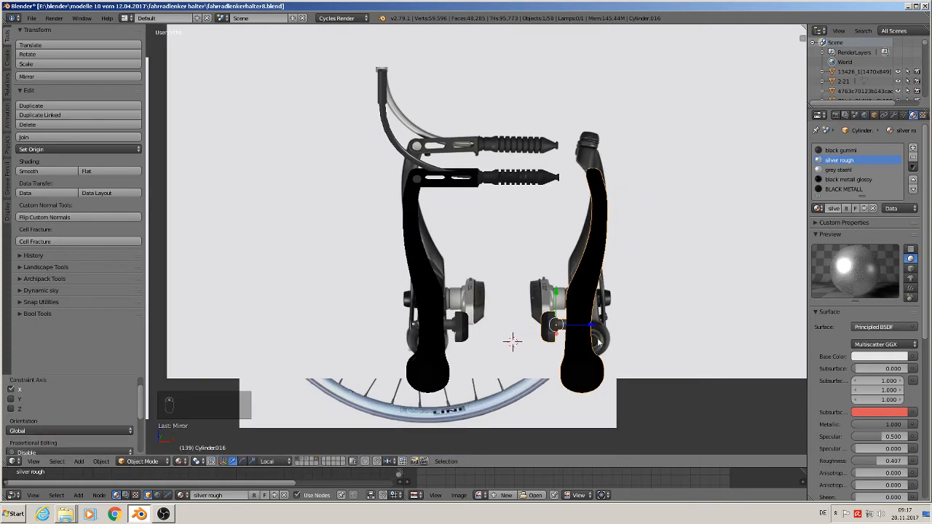
key(KP_1)
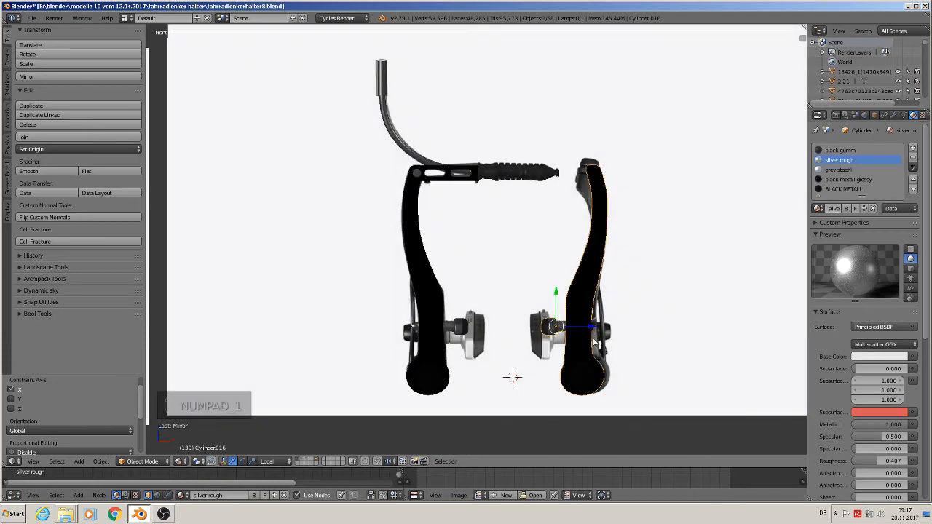
key(g)
key(z)
click(597, 325)
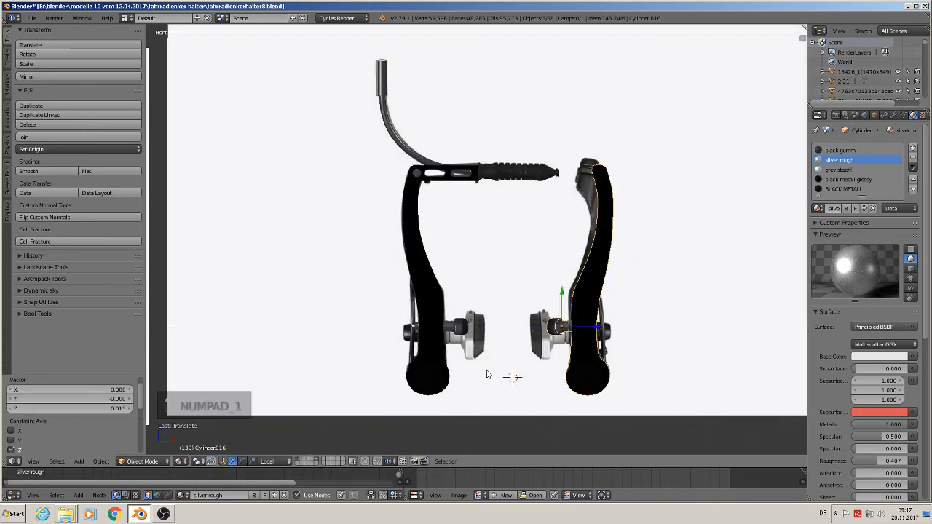
Duplicate the small screw on the original arm and move the copy -0.515 along its local X axis to the mirrored arm.
middle_drag(487, 376, 509, 378)
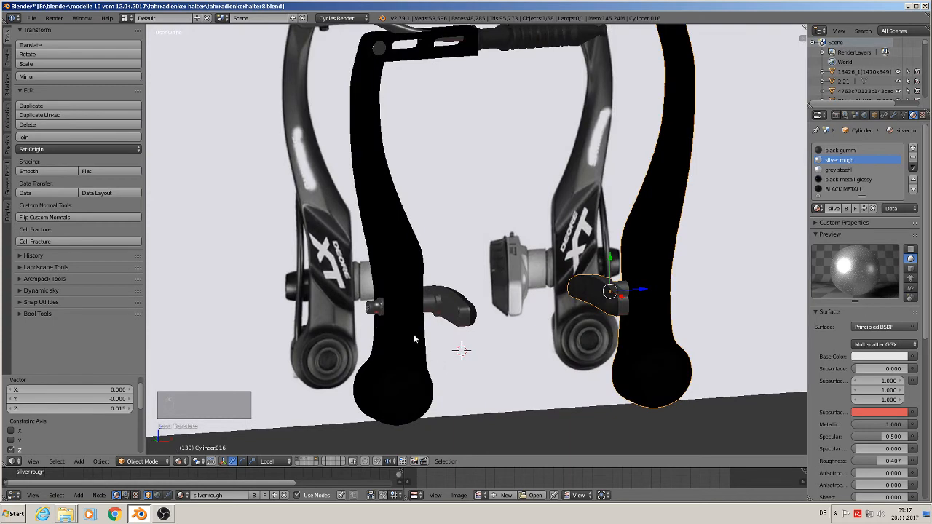
right_click(377, 307)
scroll(378, 321, up, 3)
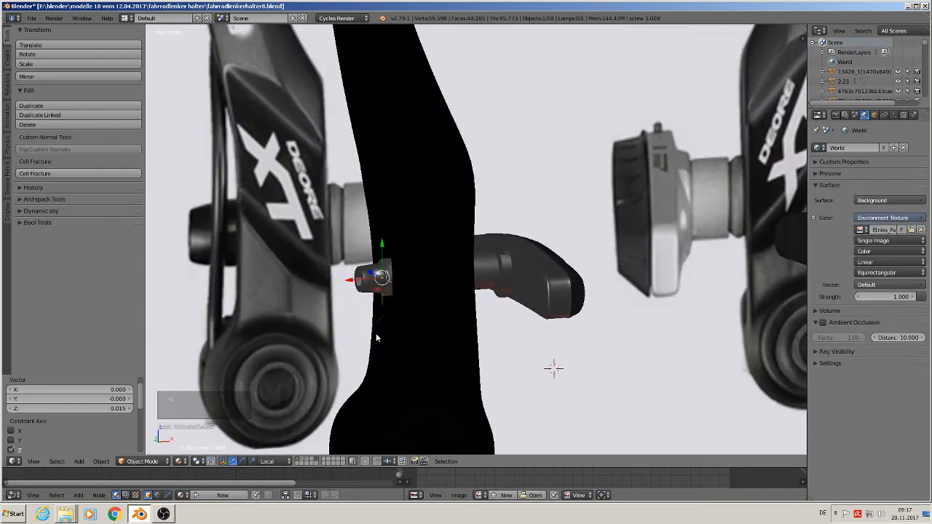
scroll(378, 338, down, 2)
key(shift+d)
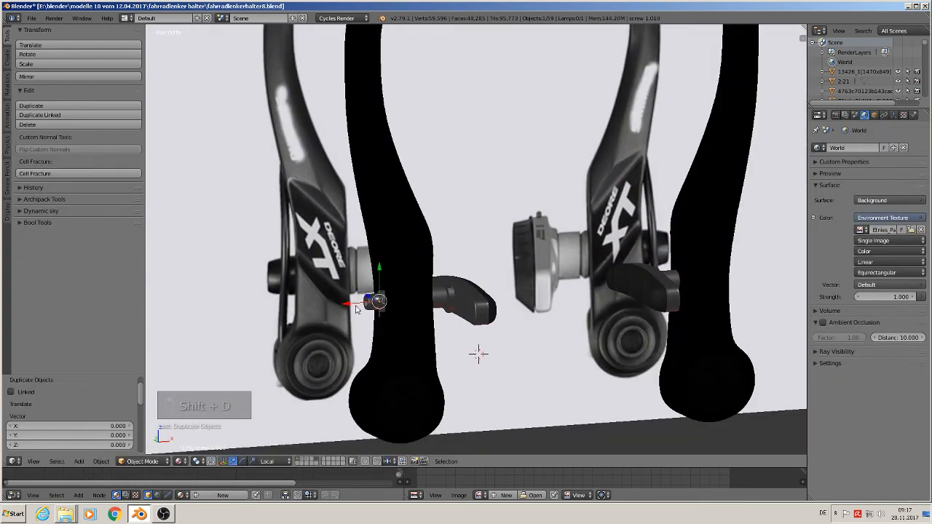
key(x)
click(721, 277)
middle_drag(721, 276, 620, 340)
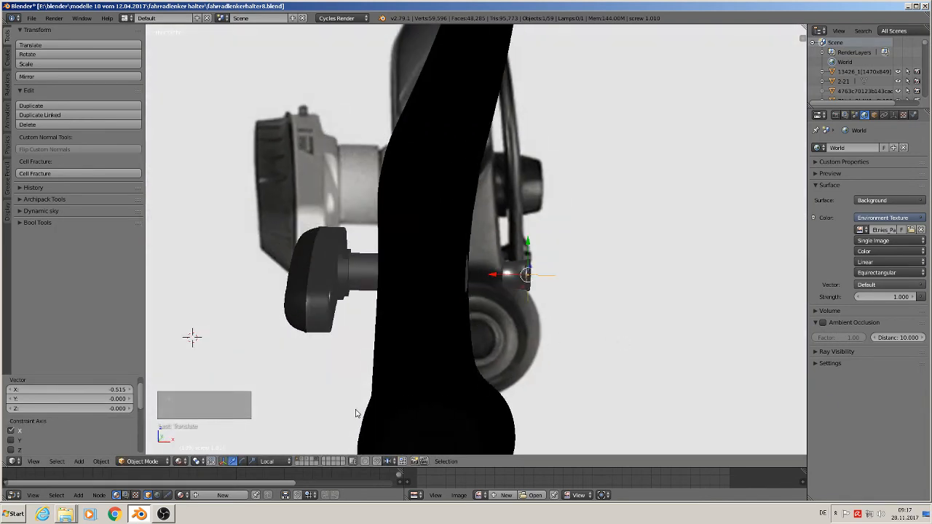
Set the transform orientation to Global and rotate the copied screw 180° about the Z axis.
click(268, 461)
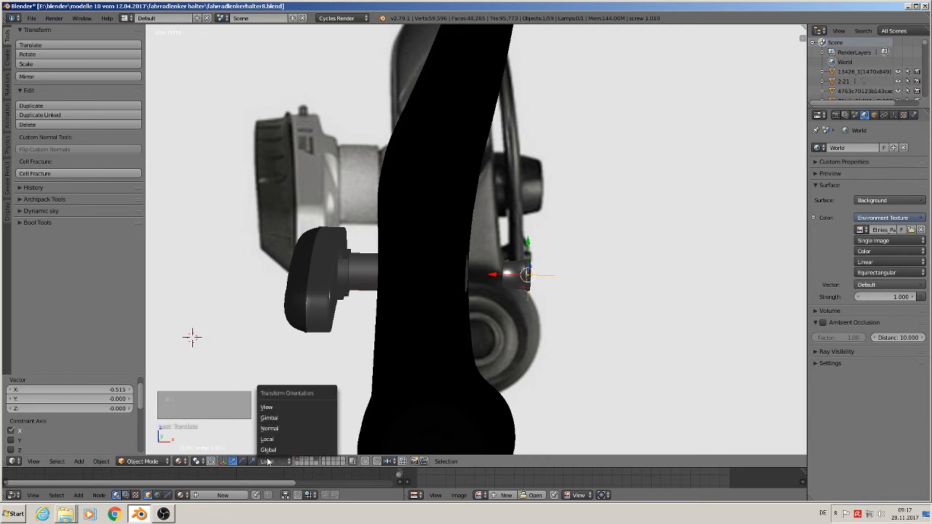
click(269, 450)
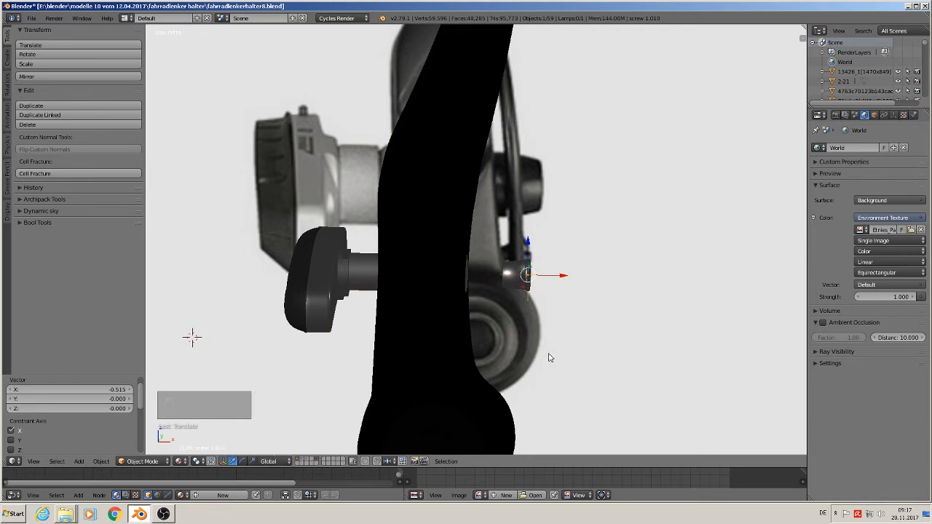
text(rz180)
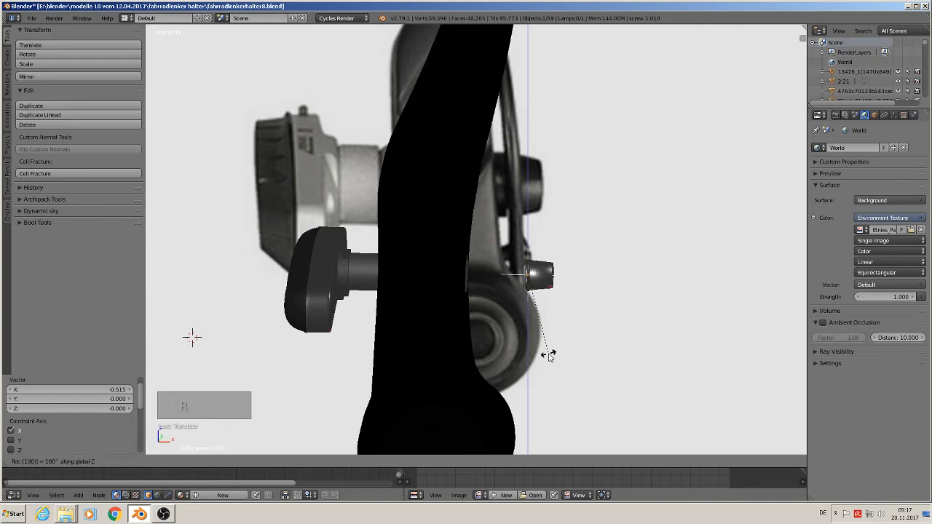
key(Return)
Move the rotated screw about -0.04 along global X against the outer side of the mirrored arm, and deselect it.
key(g)
key(x)
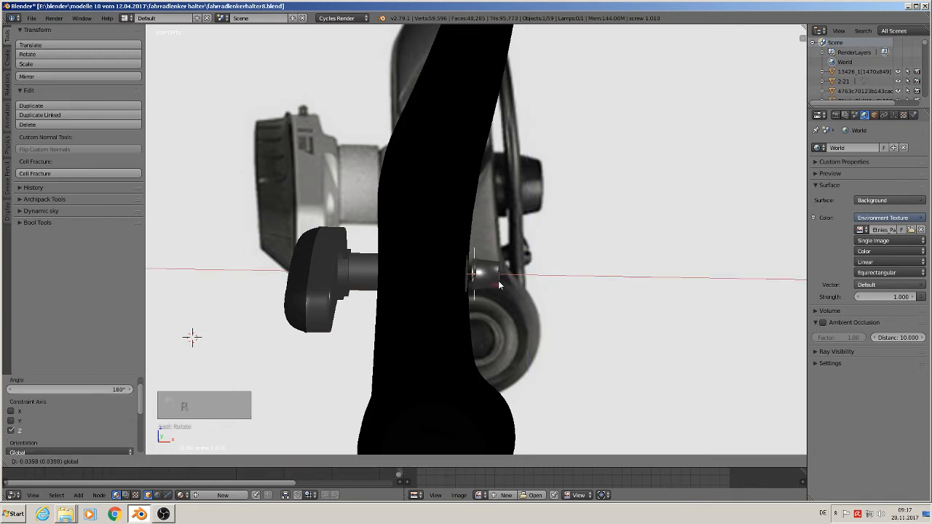
click(493, 281)
middle_drag(492, 284, 578, 233)
key(a)
scroll(418, 328, down, 3)
scroll(483, 317, up, 2)
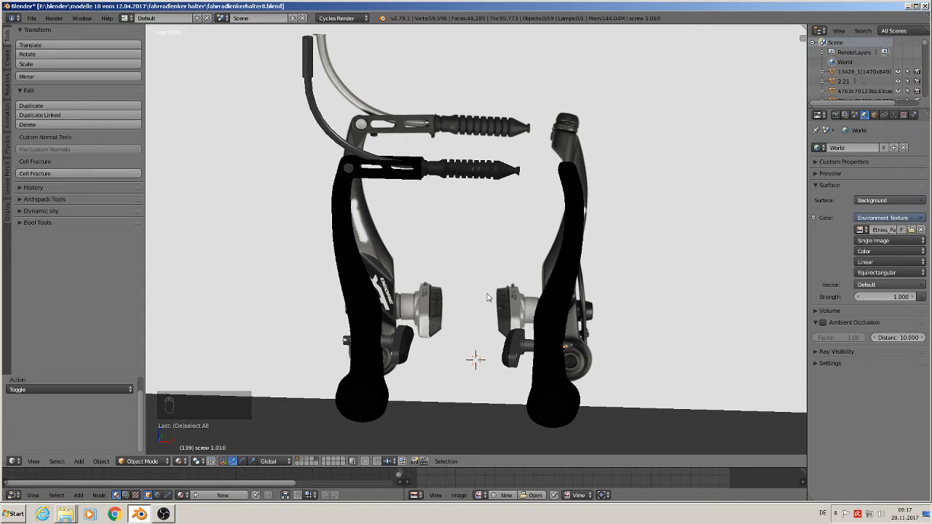
middle_drag(487, 297, 495, 300)
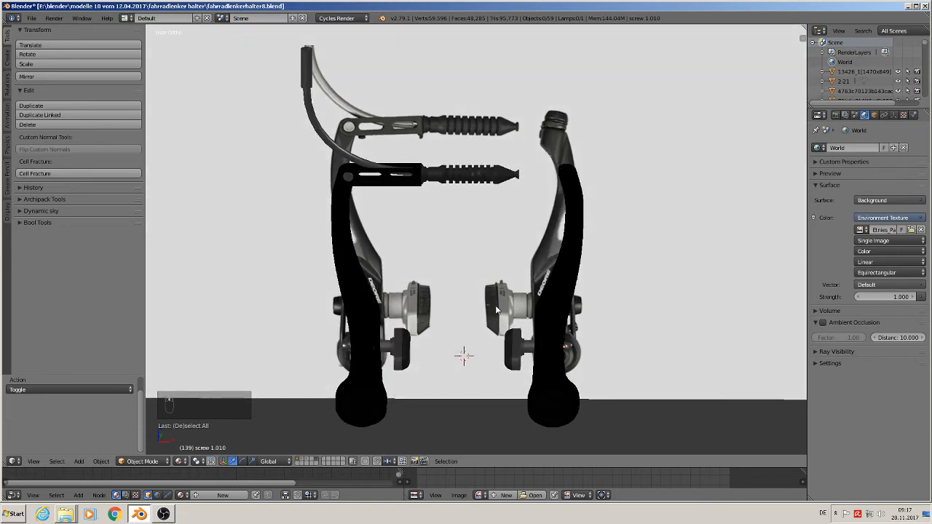
Duplicate the mirrored arm's screw and move the copy 0.459 along global Z to the arm's upper end.
right_click(555, 417)
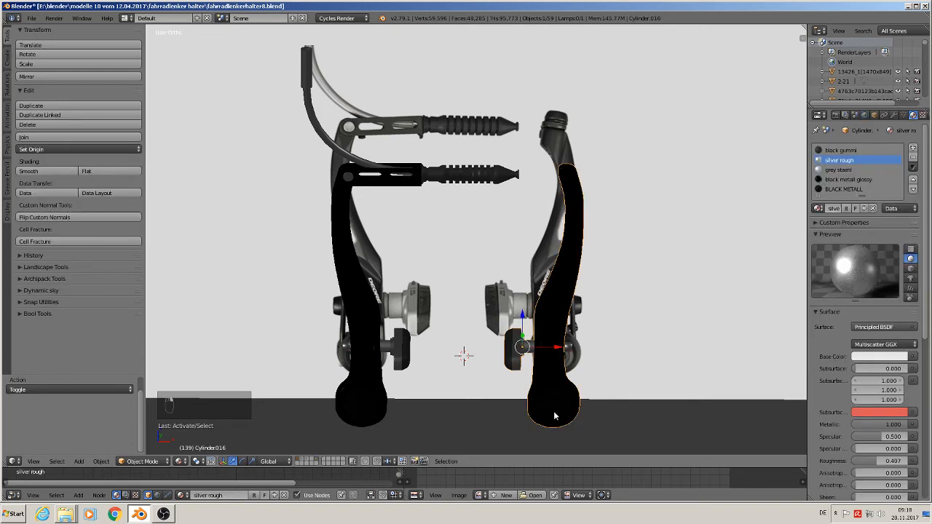
right_click(573, 348)
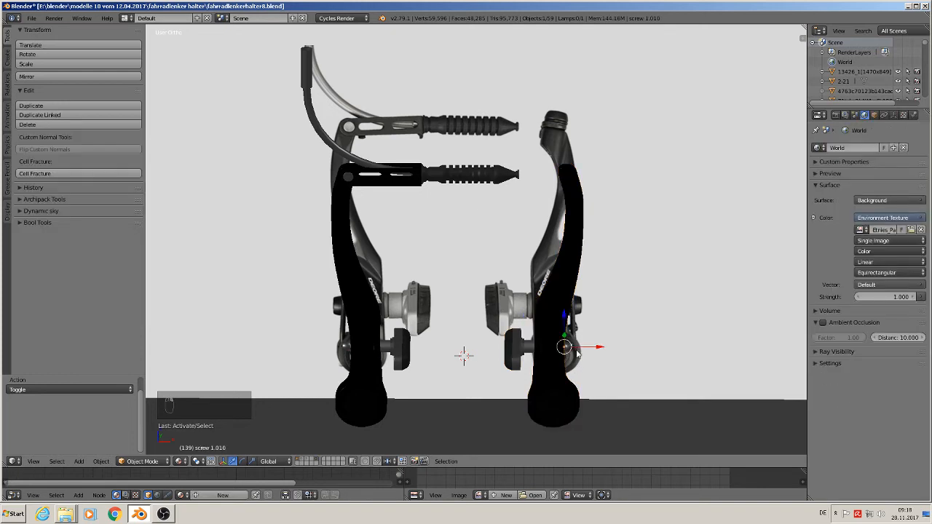
key(shift+d)
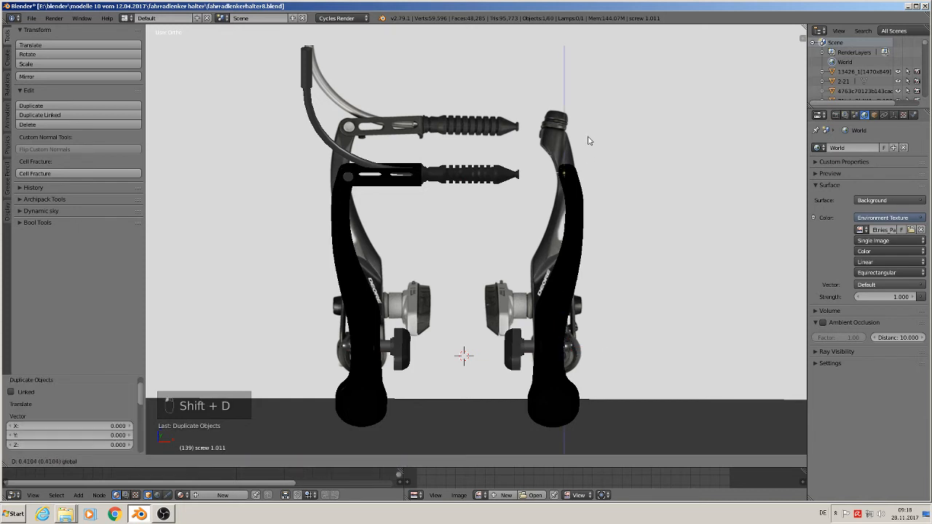
click(588, 125)
scroll(589, 126, up, 6)
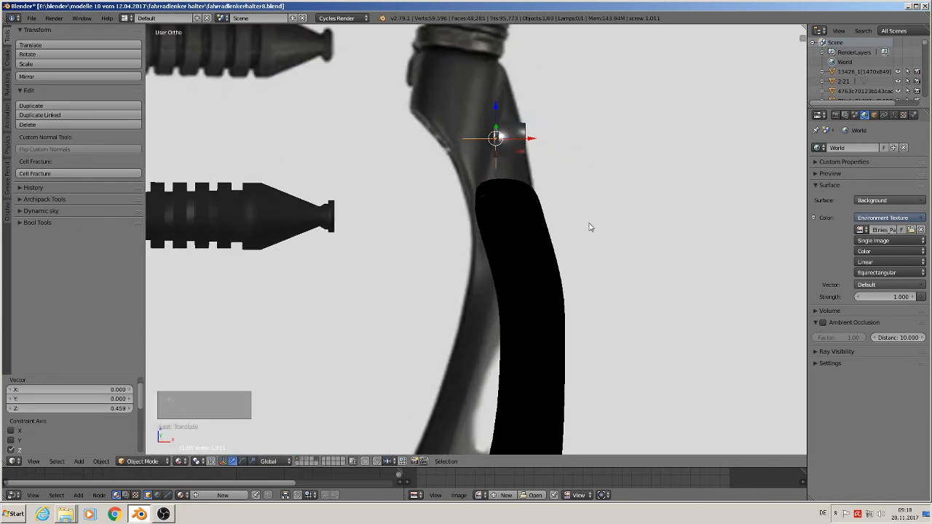
Rotate the upper screw copy 90° and then 180° about the global Y axis so its head points upward.
text(ry)
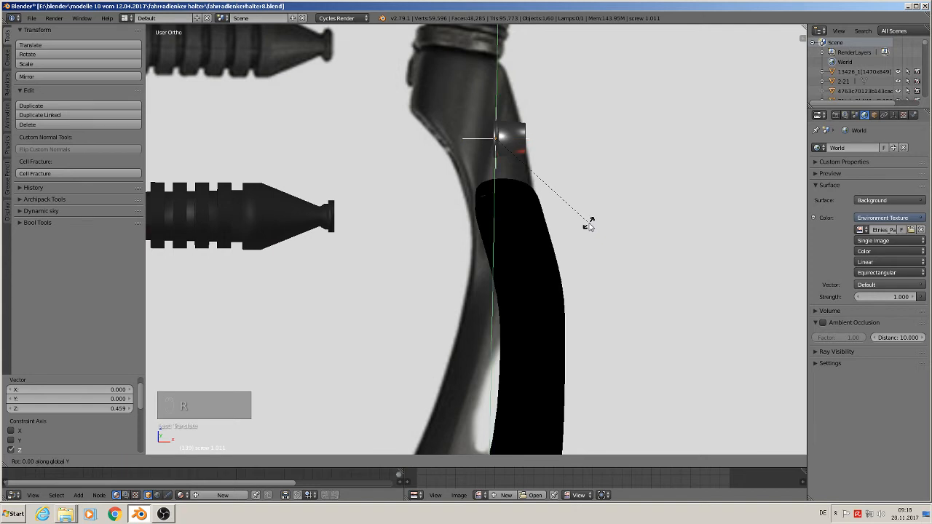
text(90)
key(Return)
key(KP_1)
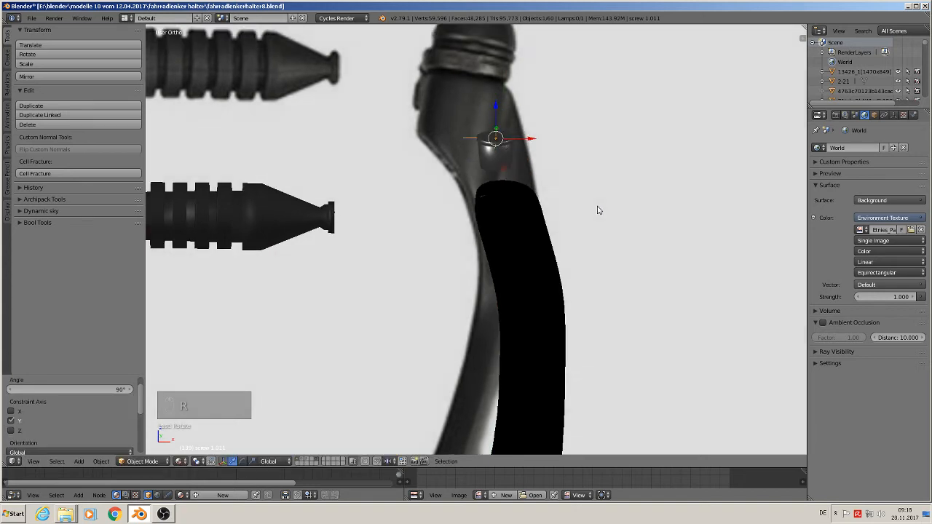
text(r)
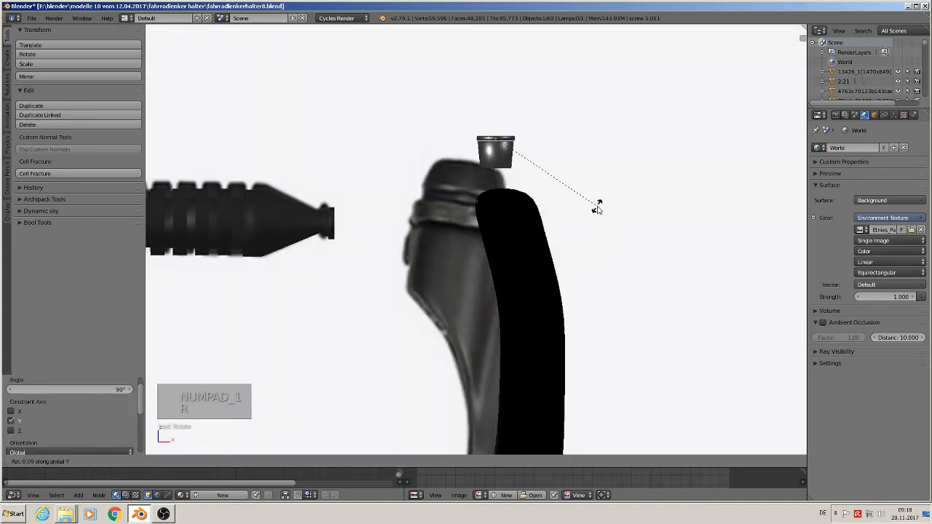
text(180)
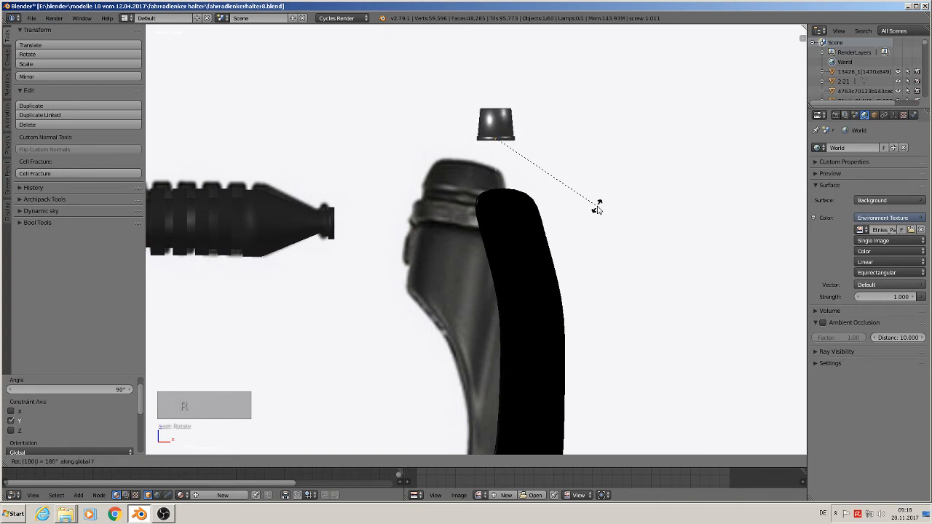
key(Return)
Lower the upright screw along global Z towards the arm's tip and shift it 0.009 along global X.
key(g)
key(z)
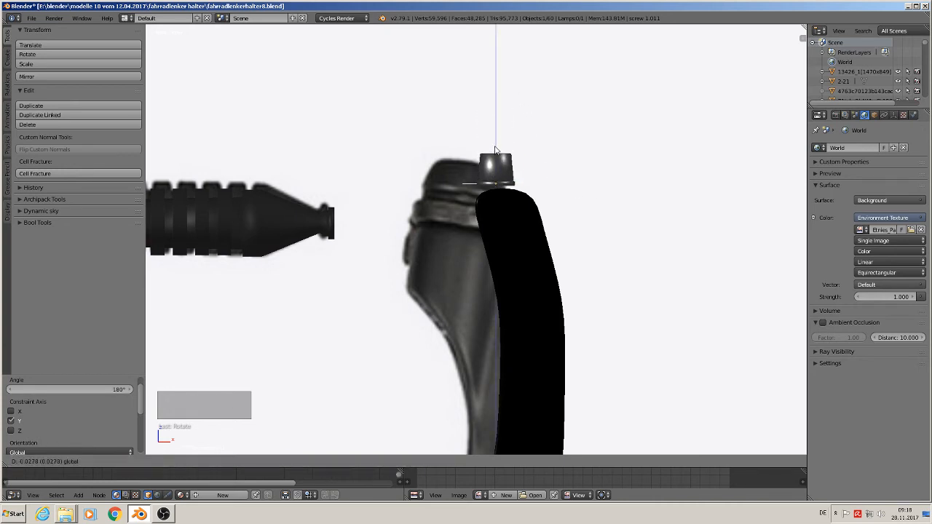
click(531, 182)
key(g)
key(x)
click(547, 189)
Scale the screw uniformly by 1.378 and move it -0.003 along global X and -0.002 along global Z onto the arm's tip.
key(s)
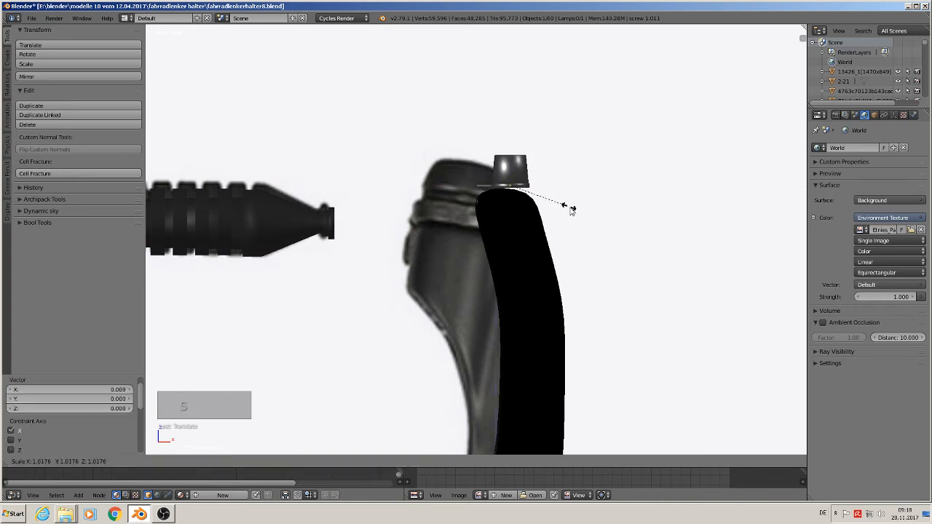
key(Escape)
key(g)
key(x)
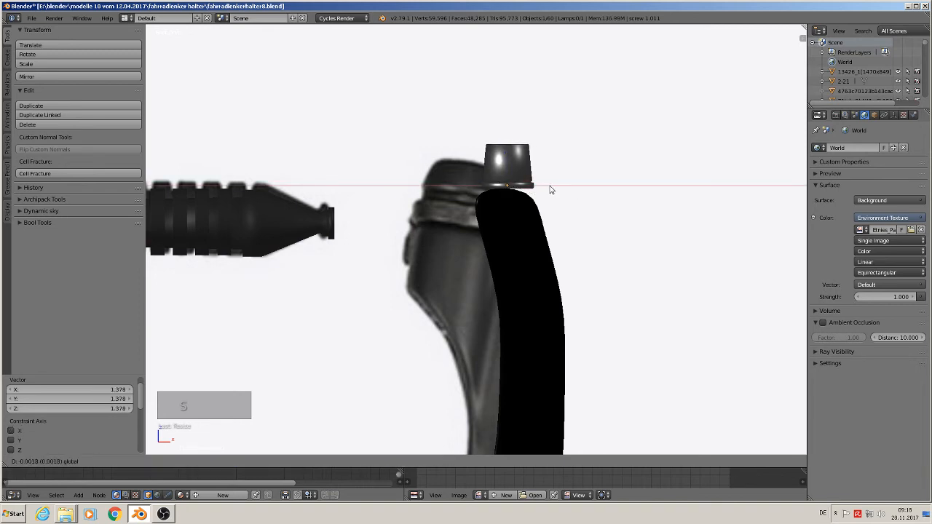
click(549, 191)
key(g)
key(z)
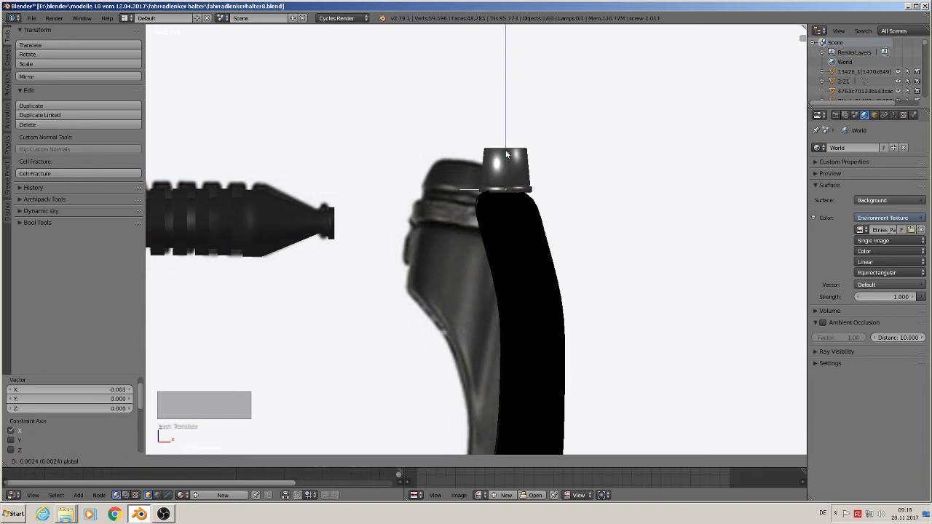
click(507, 151)
Flatten the tip screw by a factor of about 0.72 along global Z, and scale it uniformly by 0.748.
key(s)
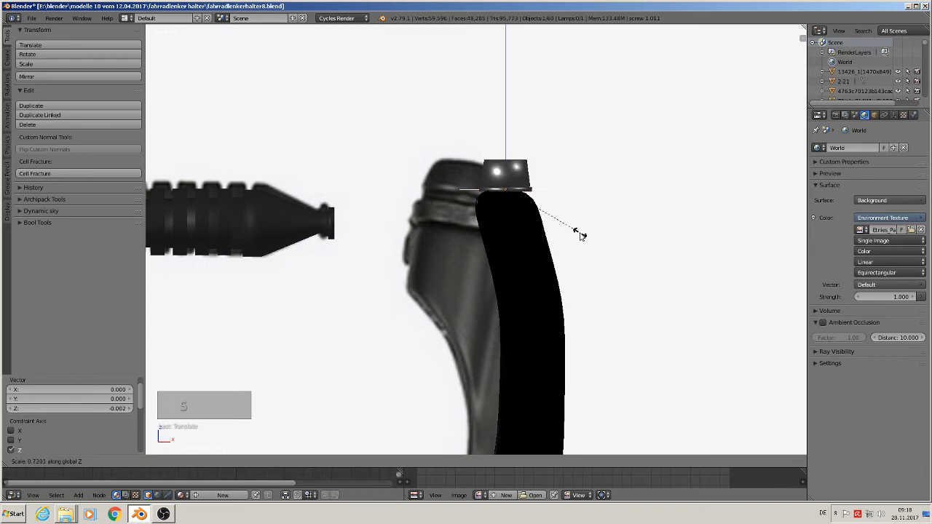
click(577, 233)
key(a)
middle_drag(552, 266, 527, 249)
right_click(504, 206)
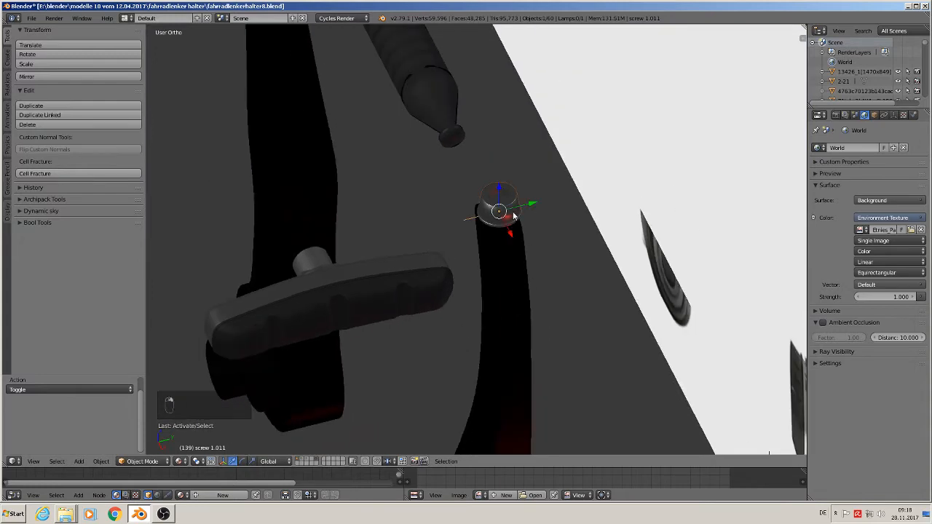
key(s)
click(548, 234)
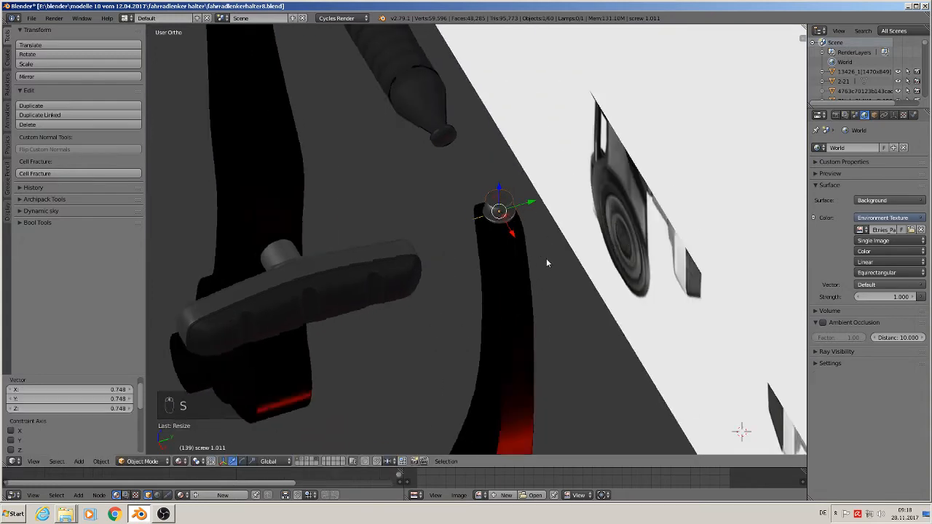
Join the original brake arm and its upper pivot bolt to the slotted bracket.
scroll(398, 206, down, 10)
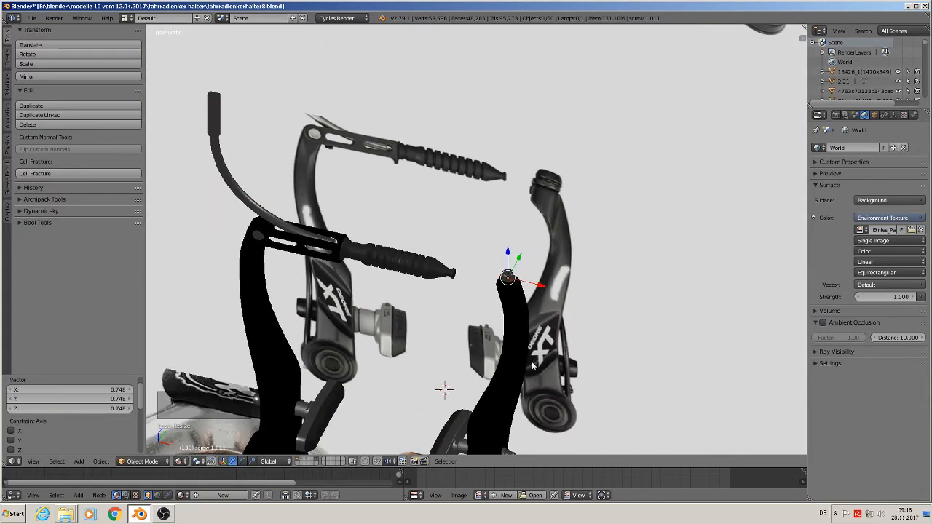
middle_drag(669, 394, 638, 358)
scroll(638, 358, up, 2)
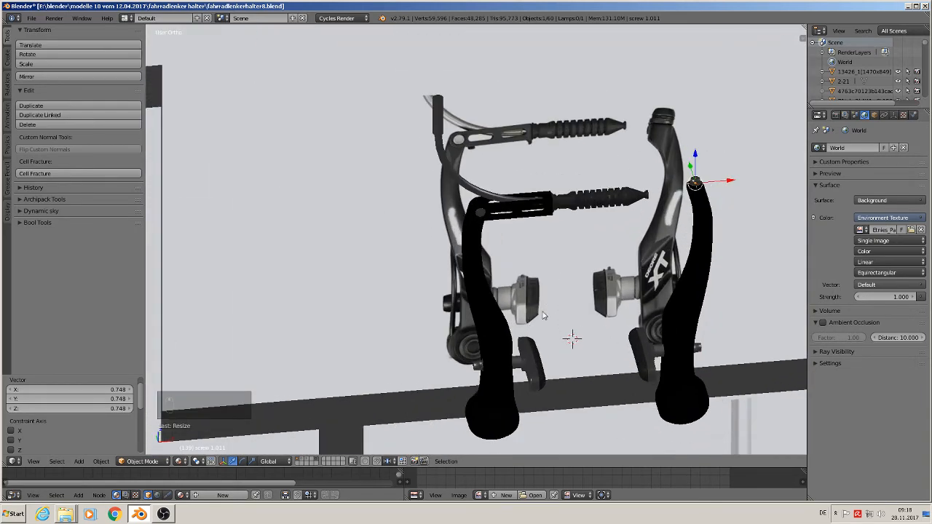
scroll(485, 239, up, 3)
right_click(472, 218)
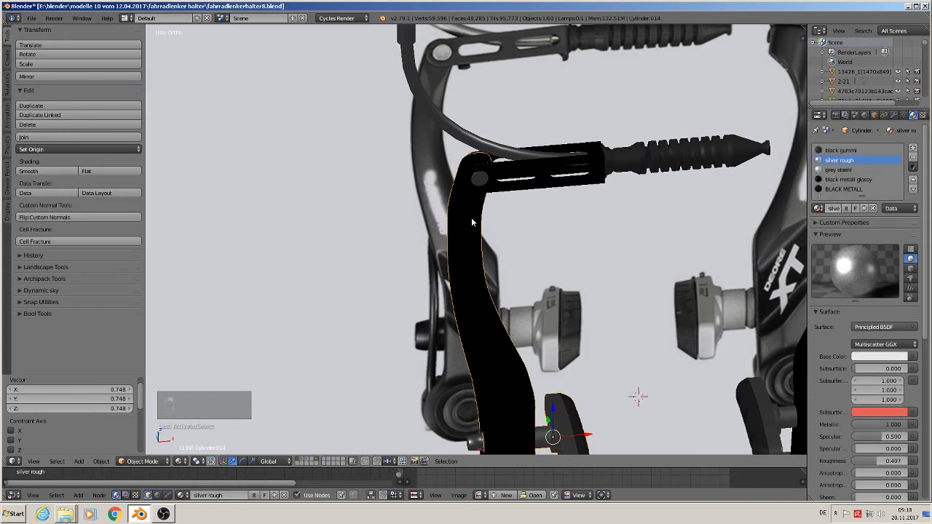
shift+right_click(532, 171)
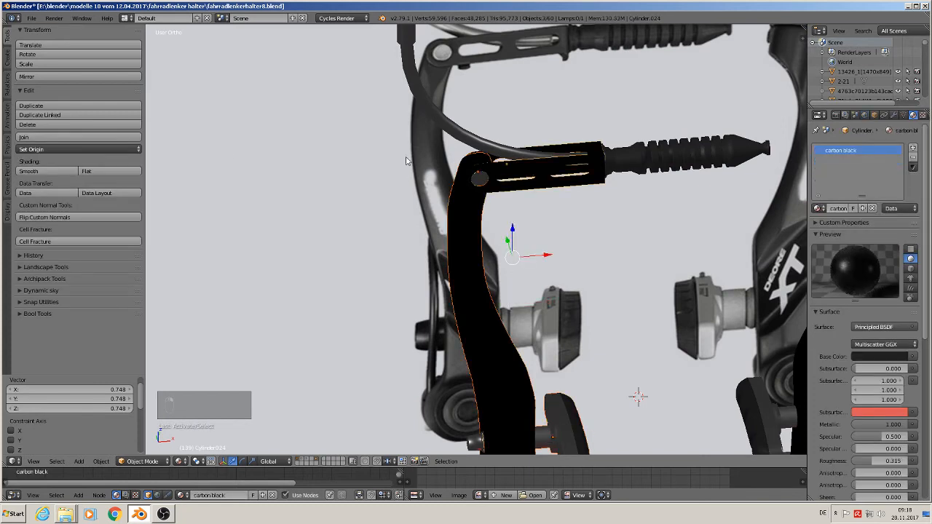
click(72, 137)
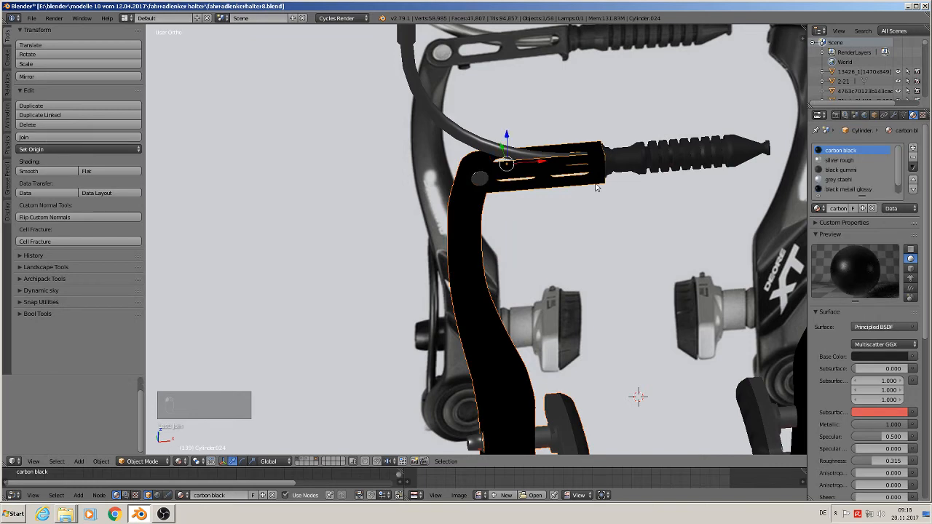
Join the bracket and arm object to the ribbed rubber boot, and join the result to the bent cable guide pipe.
shift+right_click(634, 164)
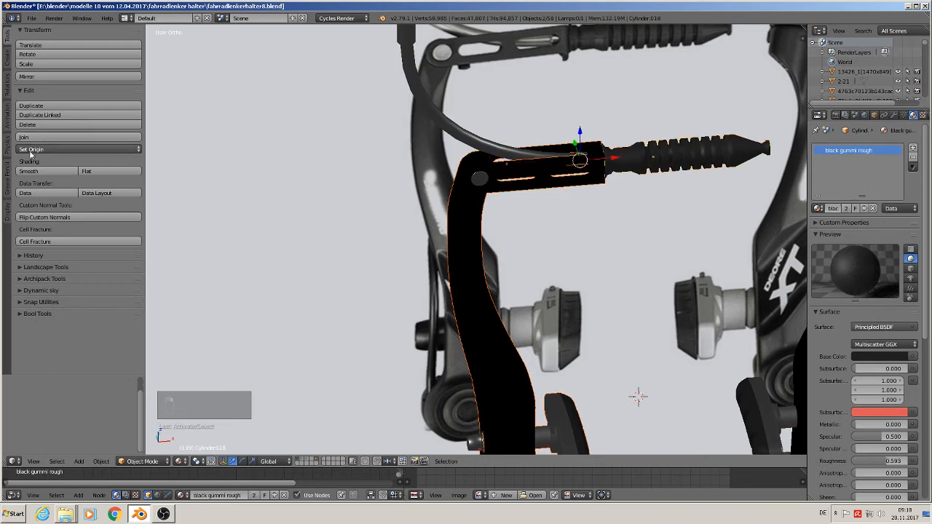
click(73, 137)
shift+right_click(491, 153)
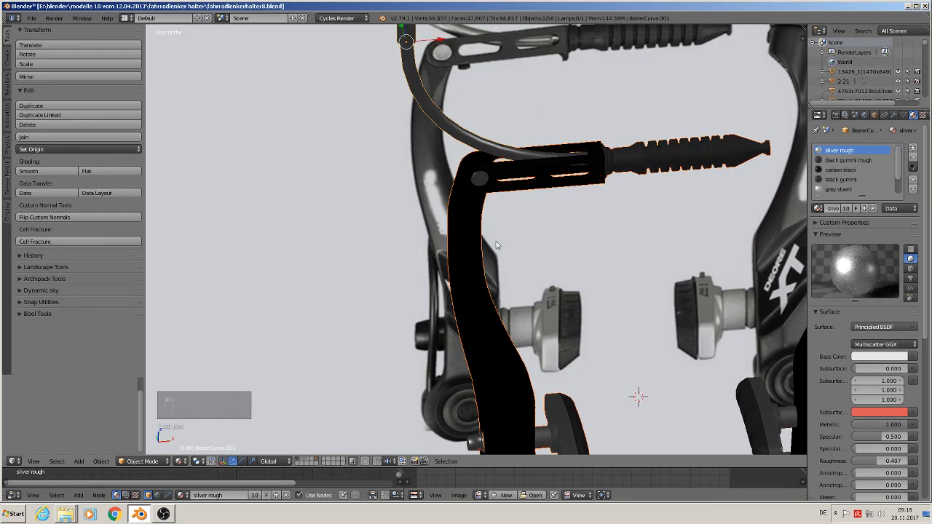
Try to move the joined brake arm assembly -0.049 along the global Y axis, and undo the move.
scroll(539, 271, down, 4)
middle_drag(502, 185, 539, 211)
key(g)
key(y)
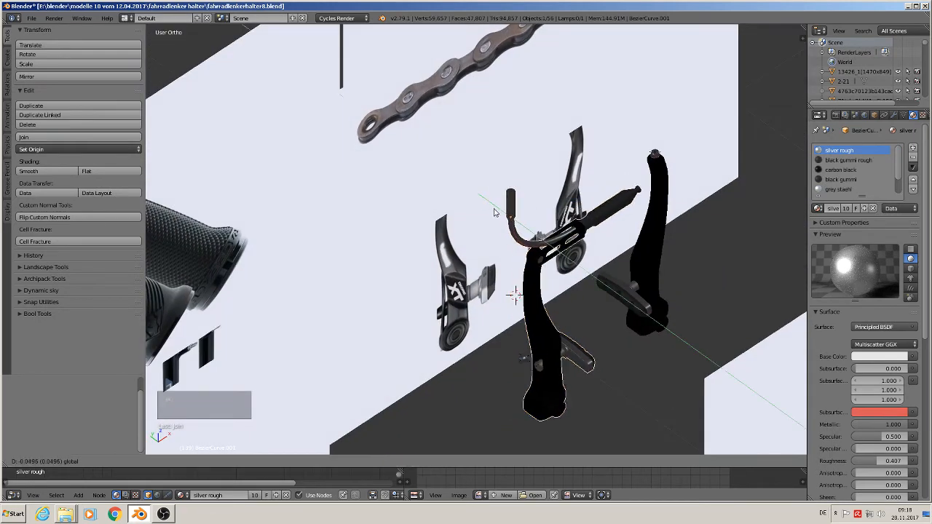
click(484, 207)
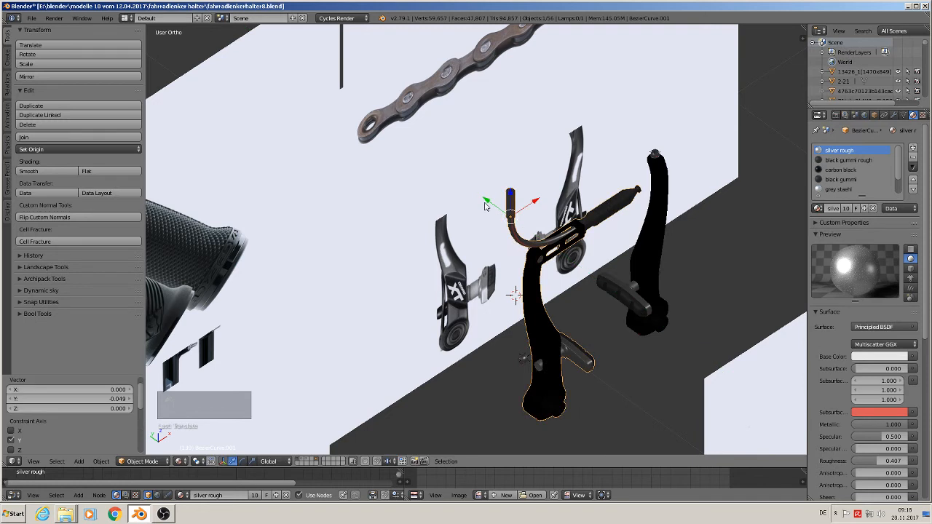
key(ctrl+z)
Try to move the opposite brake arm -0.049 along the global Y axis, and undo the move.
right_click(659, 234)
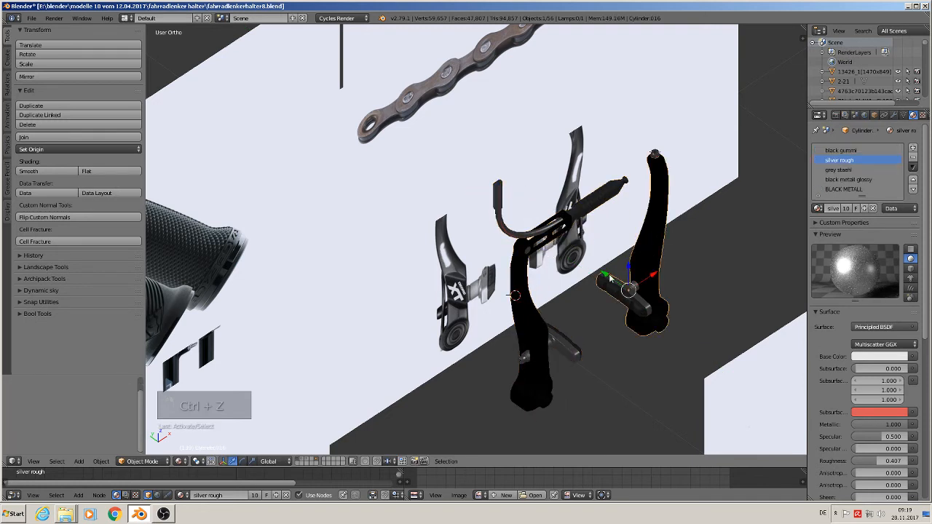
key(g)
key(y)
click(628, 282)
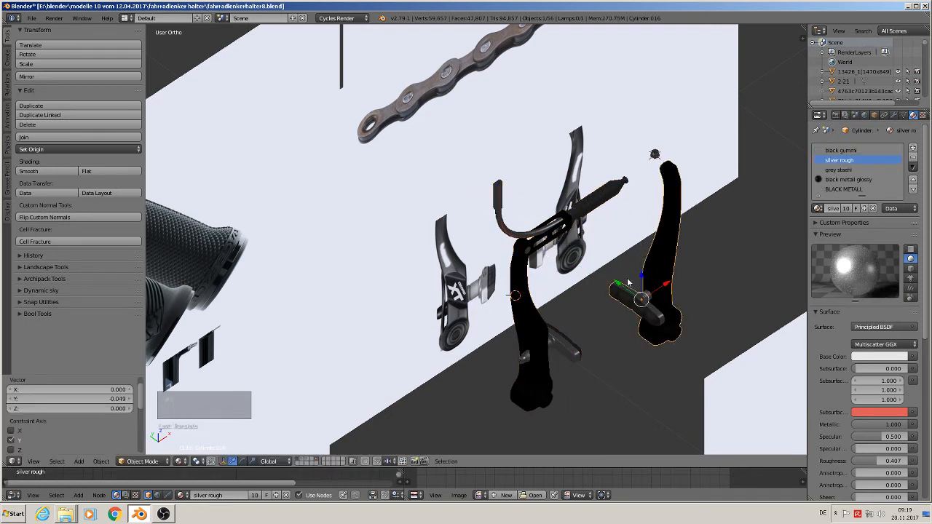
key(ctrl+z)
scroll(624, 211, up, 2)
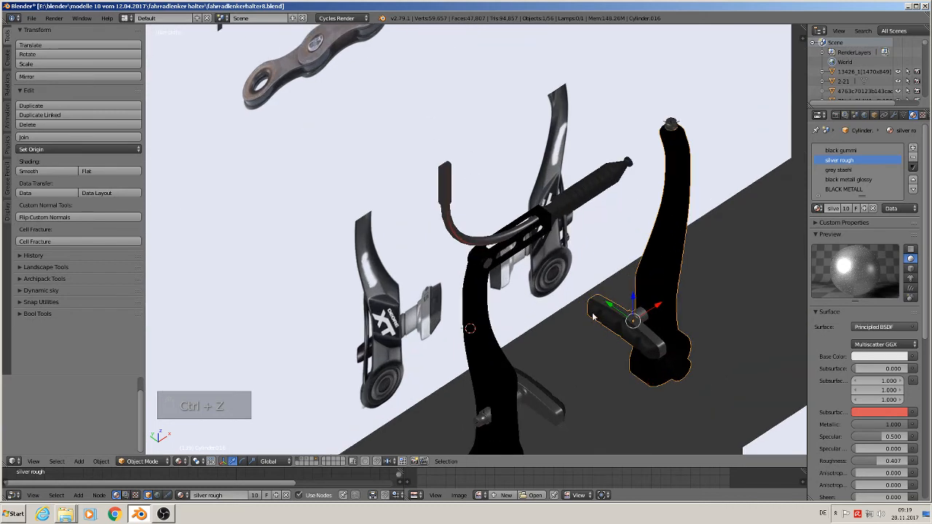
scroll(587, 279, up, 8)
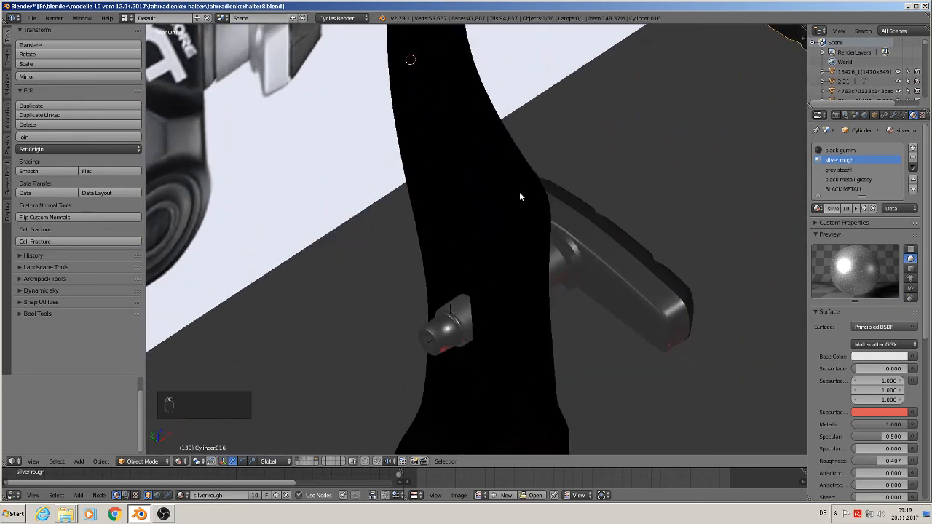
scroll(529, 263, down, 8)
middle_drag(535, 273, 517, 266)
scroll(512, 265, up, 3)
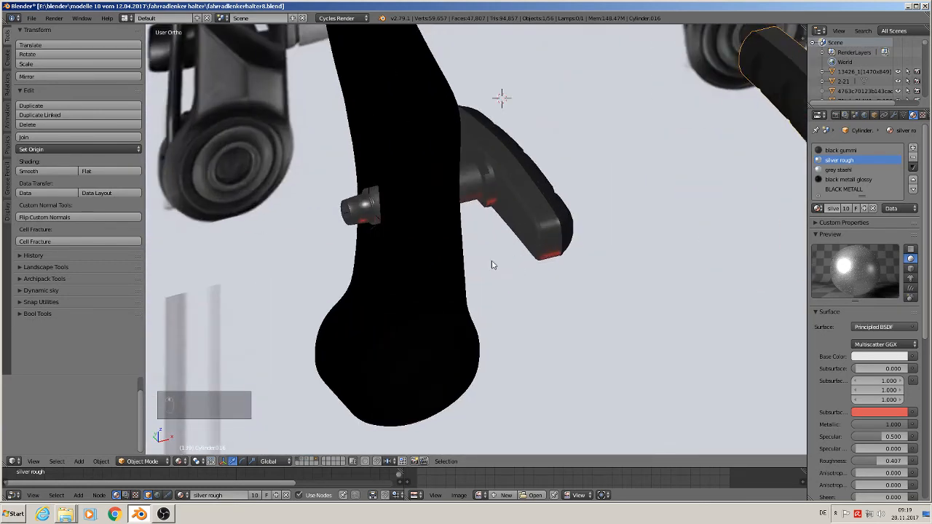
right_click(351, 211)
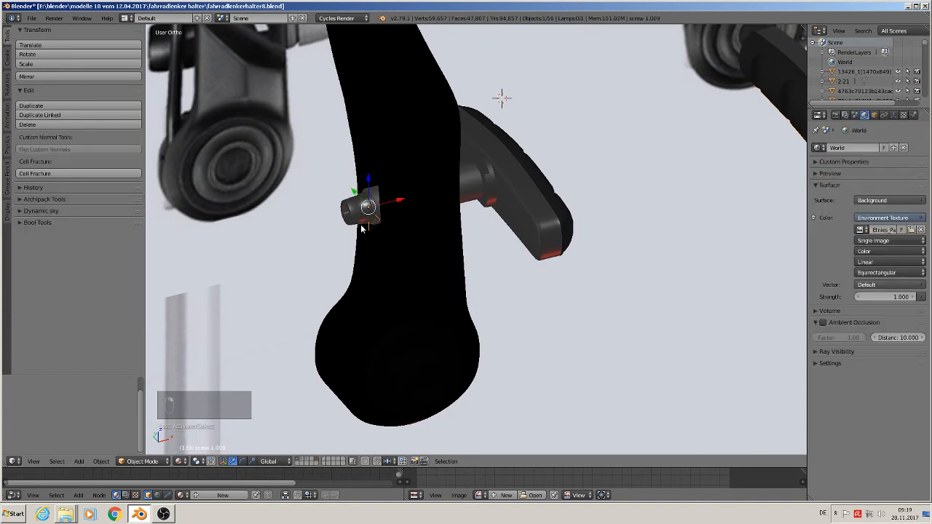
shift+right_click(416, 190)
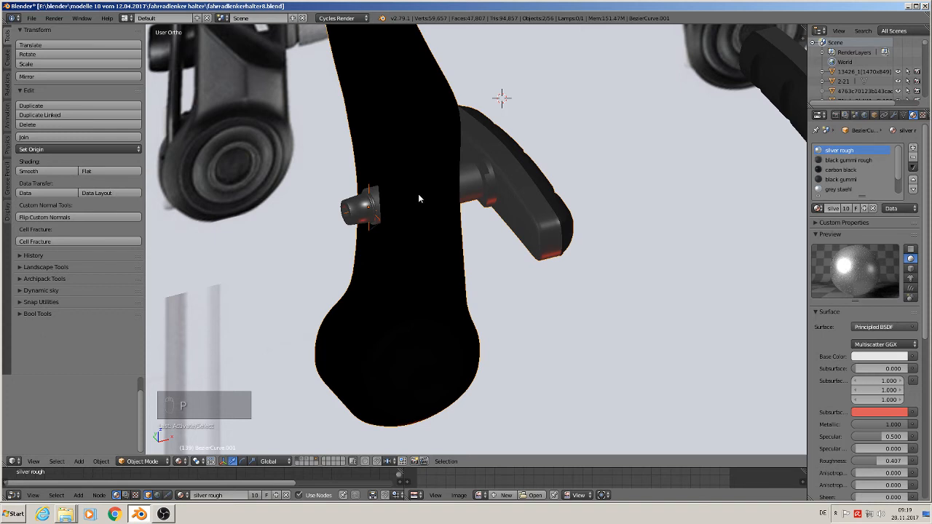
scroll(418, 199, down, 5)
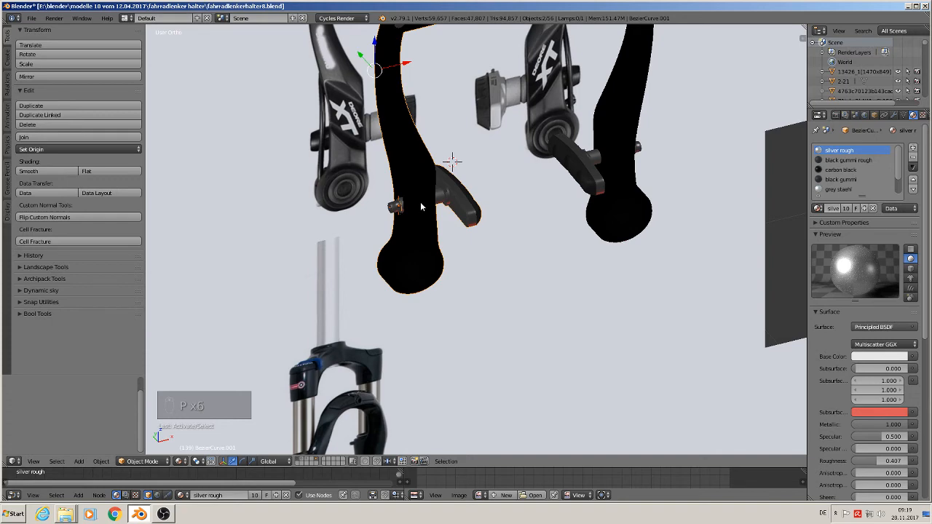
scroll(421, 204, down, 3)
key(a)
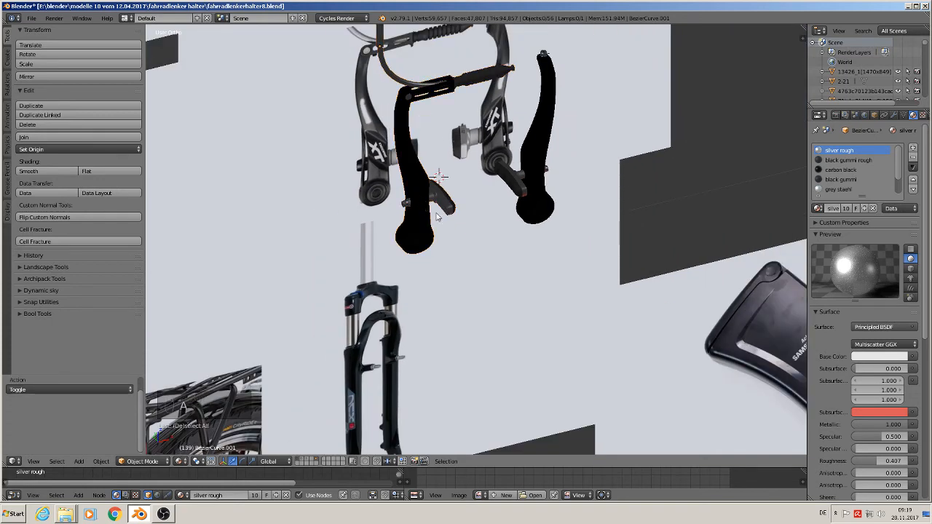
Delete the small lower screws on the outer sides of both brake arms.
scroll(424, 219, up, 2)
scroll(423, 219, up, 2)
right_click(378, 176)
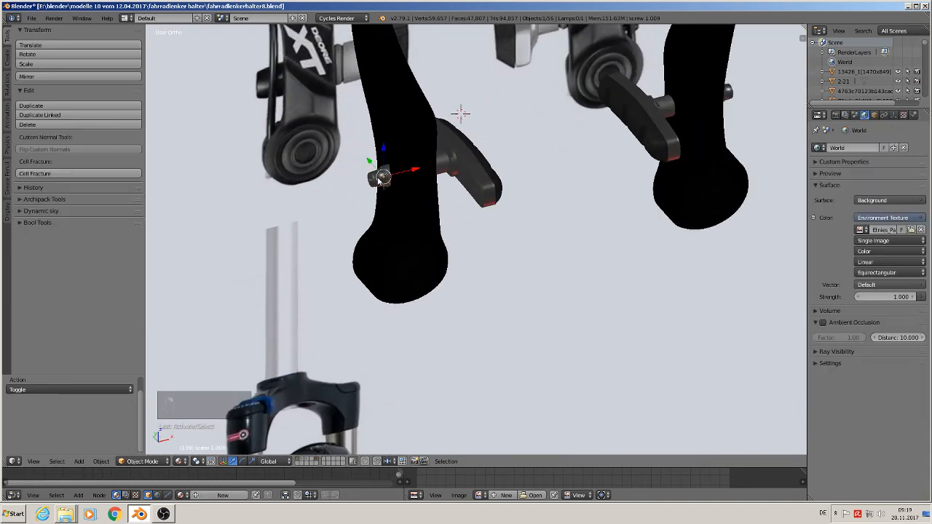
click(876, 115)
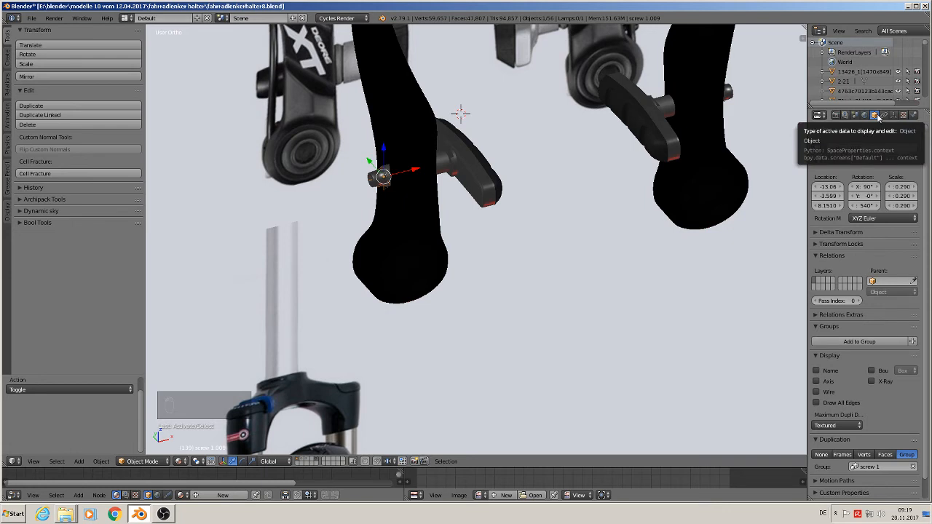
key(x)
click(390, 184)
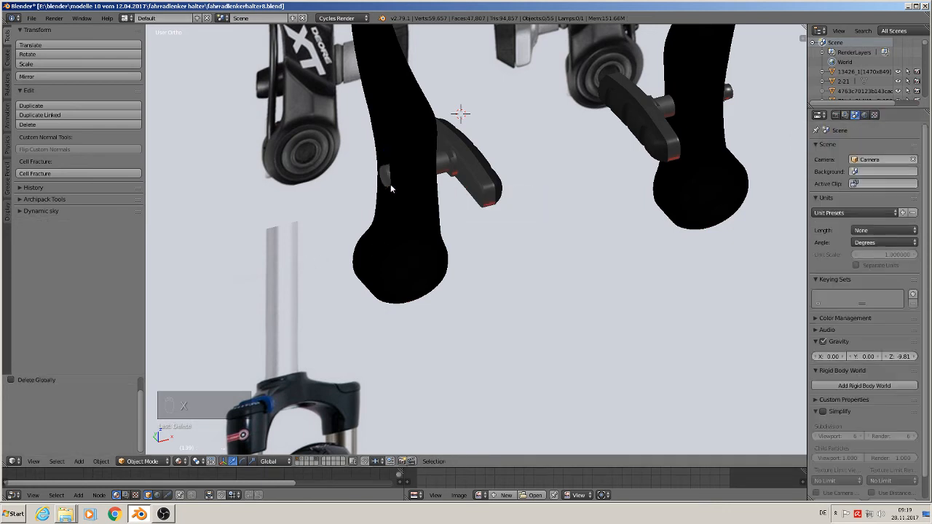
scroll(696, 180, down, 4)
right_click(714, 134)
key(x)
click(715, 134)
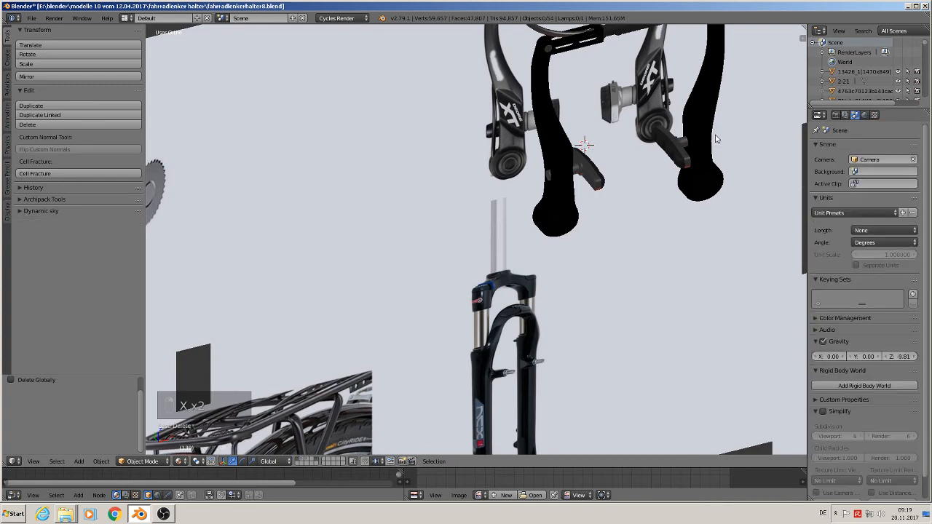
Delete the screw at the upper tip of the opposite brake arm.
shift+middle_drag(708, 160, 566, 308)
right_click(571, 146)
key(x)
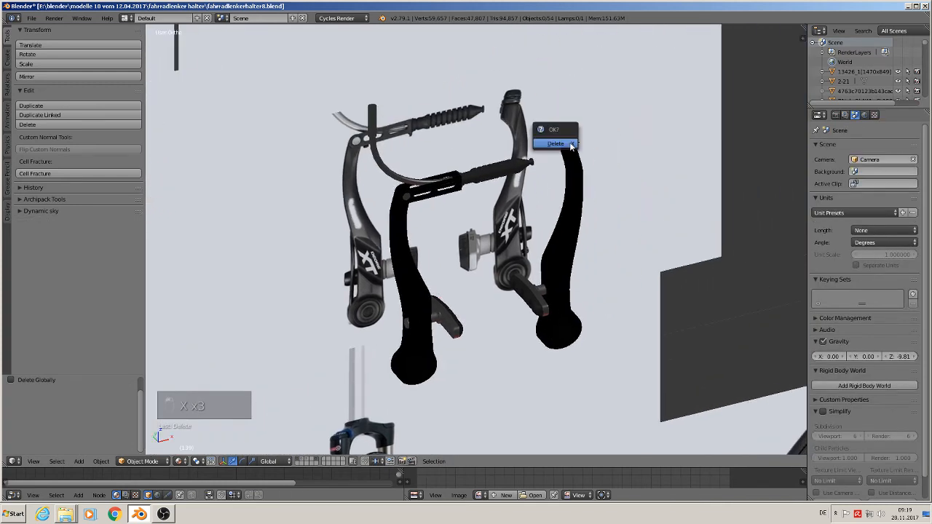
click(573, 144)
right_click(573, 144)
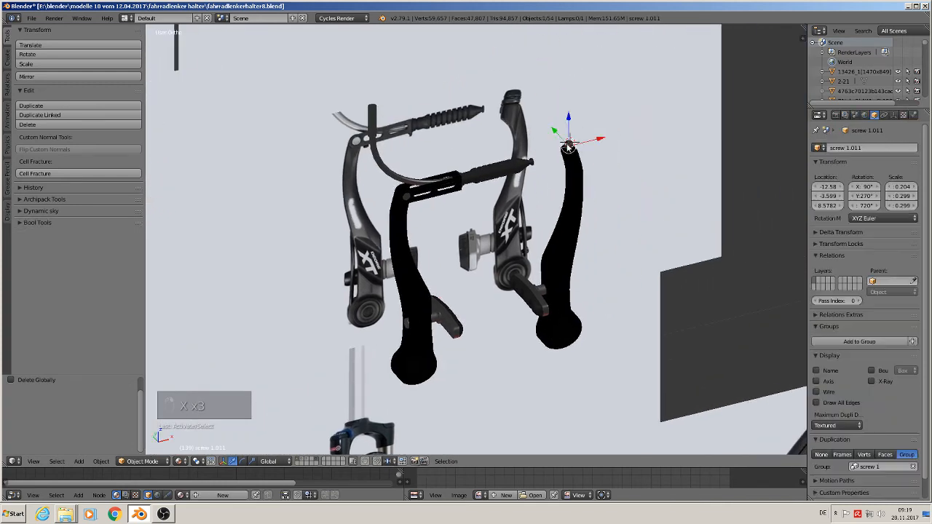
key(x)
click(572, 148)
Switch the visible layer to the one holding the separate construction parts.
scroll(624, 228, down, 2)
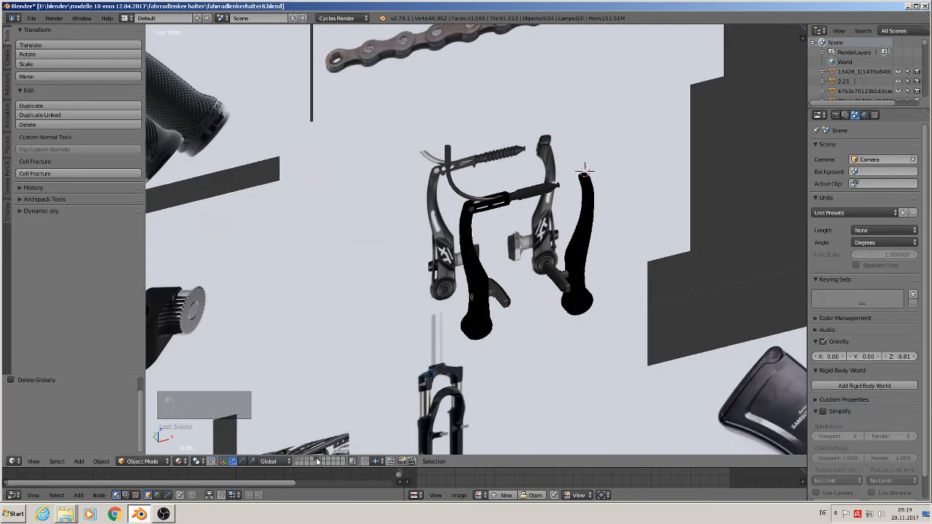
scroll(636, 276, down, 5)
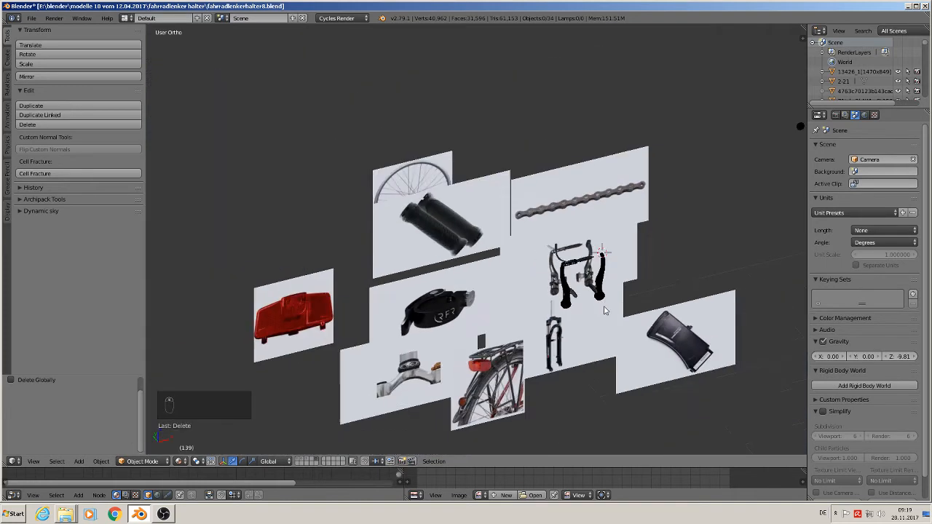
middle_drag(605, 307, 565, 300)
shift+middle_drag(749, 278, 454, 312)
scroll(467, 302, up, 4)
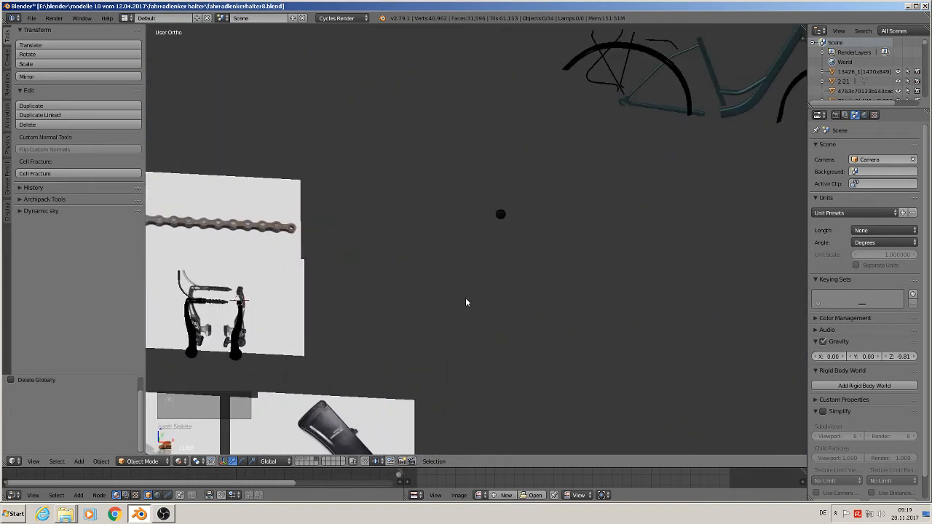
click(308, 462)
click(301, 461)
Examine the construction parts, from the white arch and loose brake pieces to the pedal reference and clamp bodies, for the screw's source parts.
scroll(430, 387, down, 4)
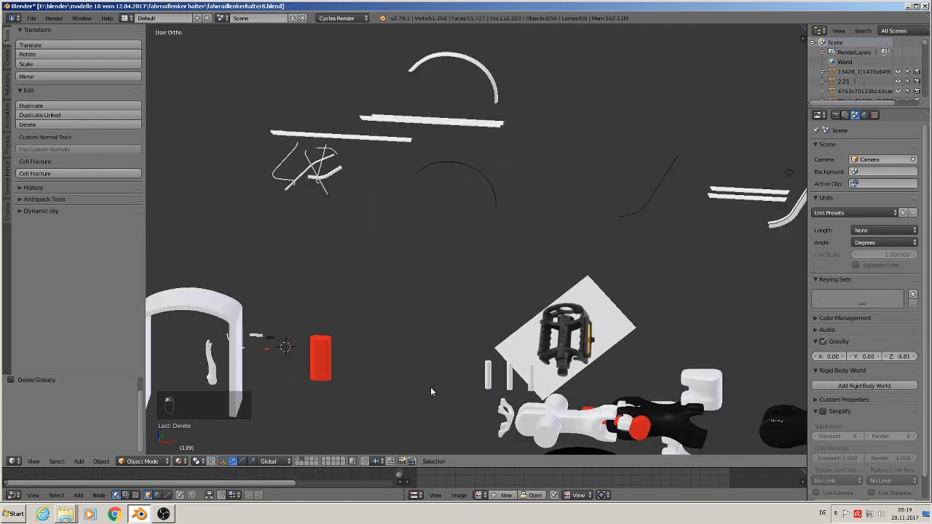
shift+middle_drag(532, 383, 474, 339)
scroll(474, 339, down, 2)
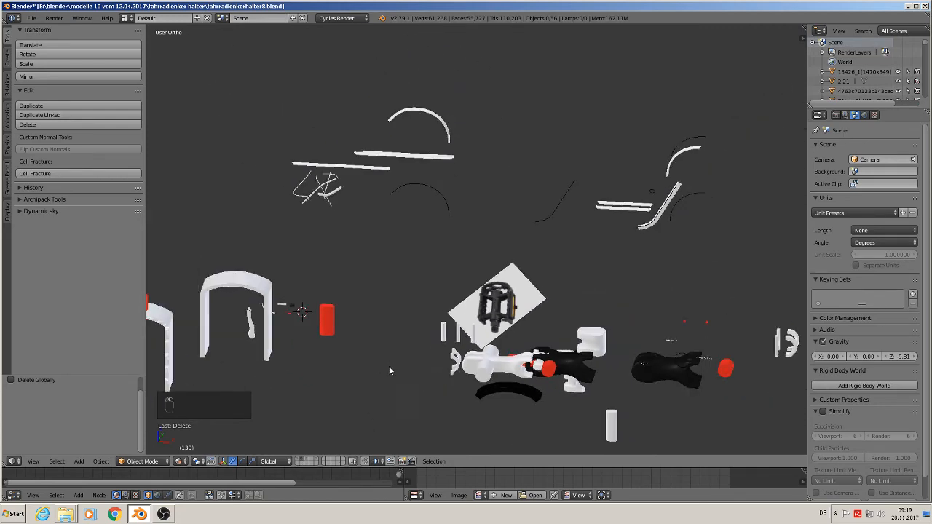
shift+middle_drag(248, 347, 409, 304)
scroll(410, 302, up, 4)
scroll(465, 285, up, 4)
scroll(478, 276, up, 2)
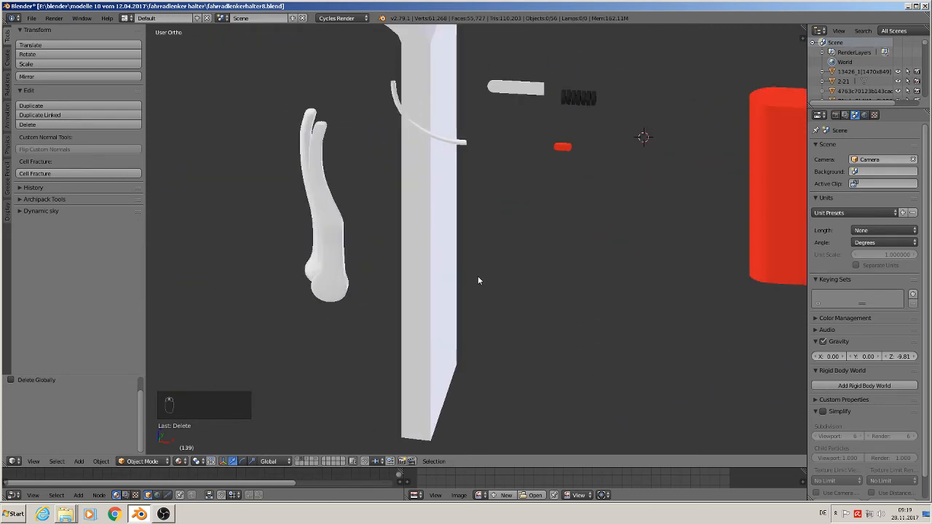
scroll(478, 276, down, 6)
shift+middle_drag(647, 332, 182, 283)
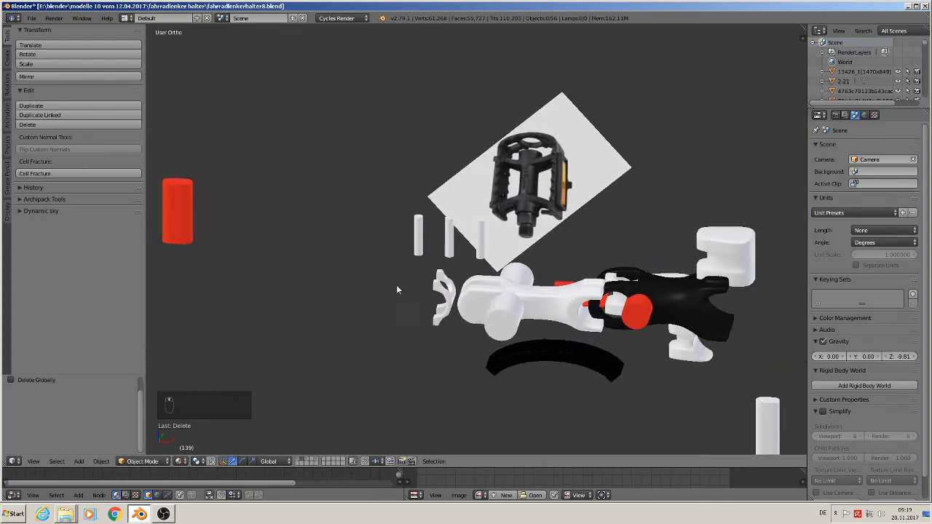
scroll(539, 293, down, 2)
scroll(551, 302, up, 5)
shift+middle_drag(617, 324, 304, 275)
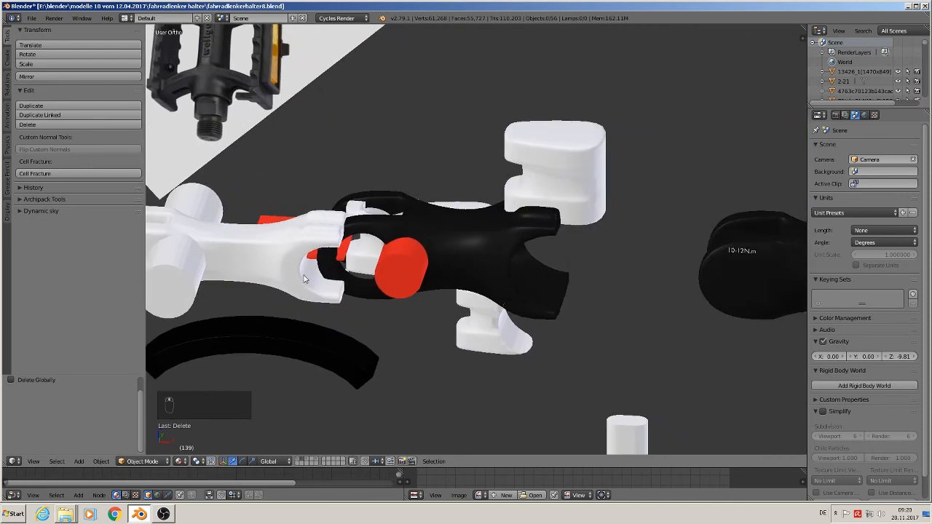
scroll(375, 284, up, 1)
scroll(391, 288, down, 3)
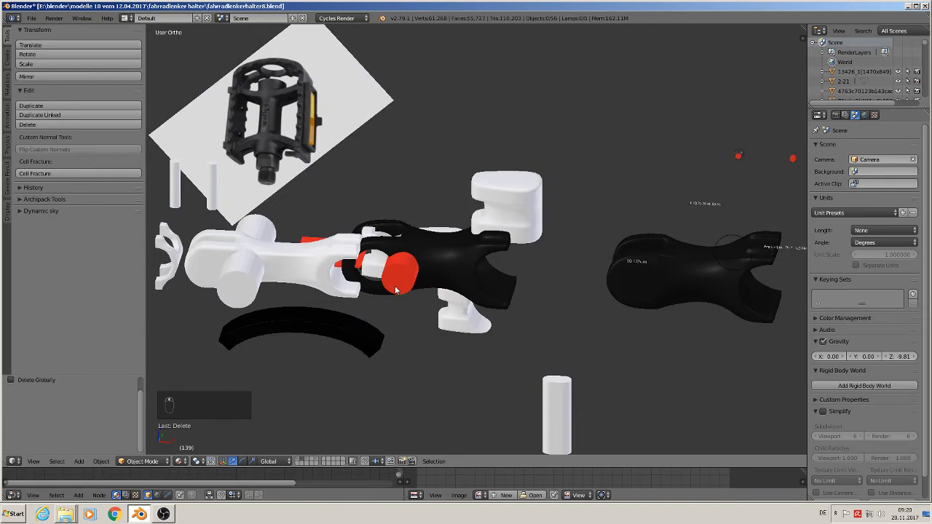
scroll(394, 285, down, 2)
scroll(395, 286, down, 4)
shift+middle_drag(394, 286, 586, 309)
scroll(392, 283, up, 4)
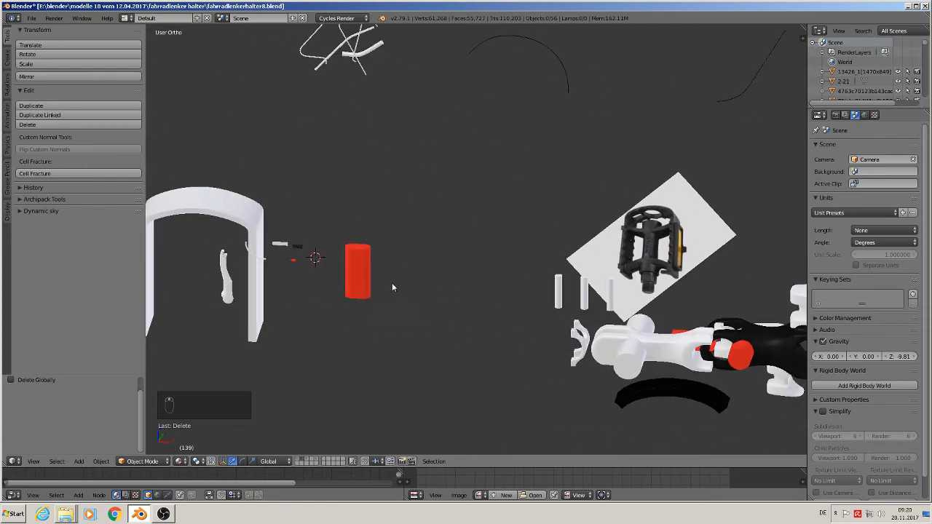
Switch to wireframe display and examine the area around the clamp bodies for the small screw parts.
scroll(285, 280, up, 3)
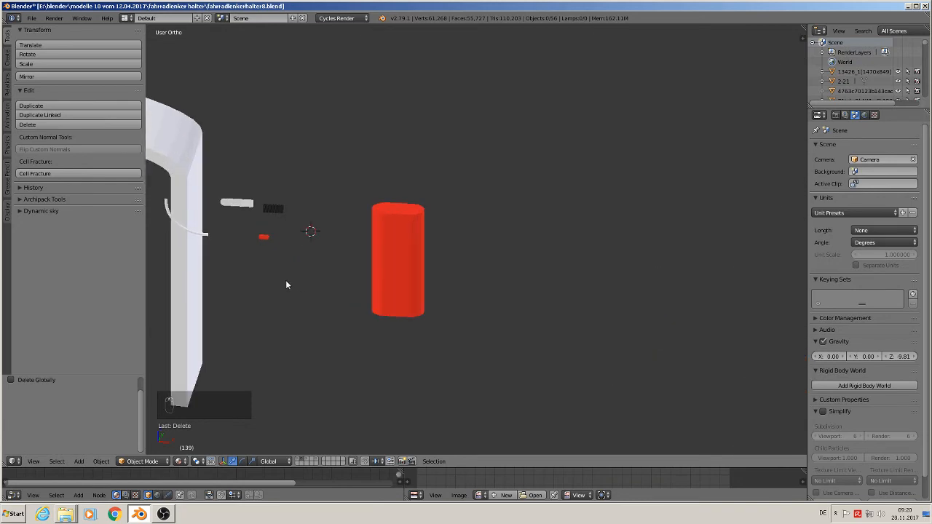
scroll(286, 279, down, 3)
shift+middle_drag(502, 310, 281, 291)
scroll(416, 308, up, 3)
middle_drag(416, 307, 487, 352)
shift+middle_drag(585, 276, 411, 290)
key(z)
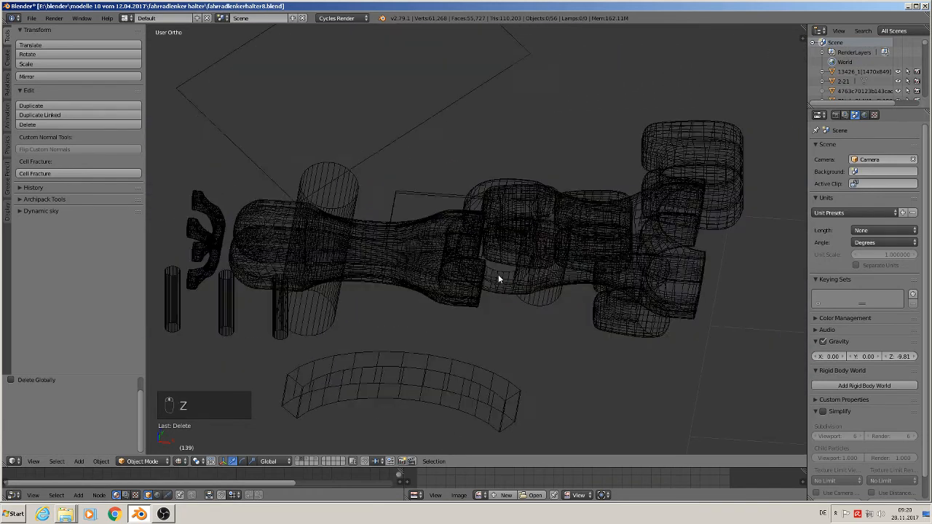
middle_drag(521, 272, 168, 270)
shift+middle_drag(447, 209, 335, 278)
scroll(437, 220, up, 3)
scroll(438, 224, up, 6)
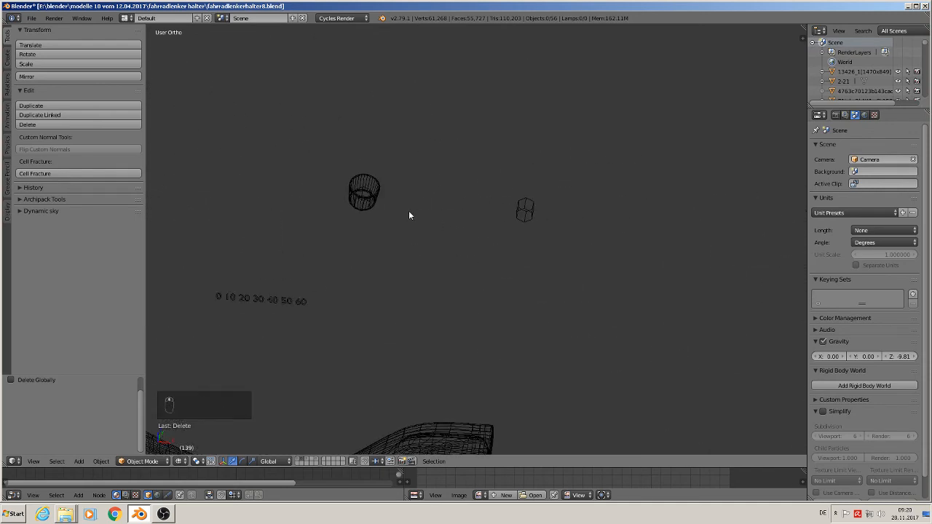
Try to move the small hollow cylinder -0.382 along the global X axis, and undo the move.
right_click(354, 182)
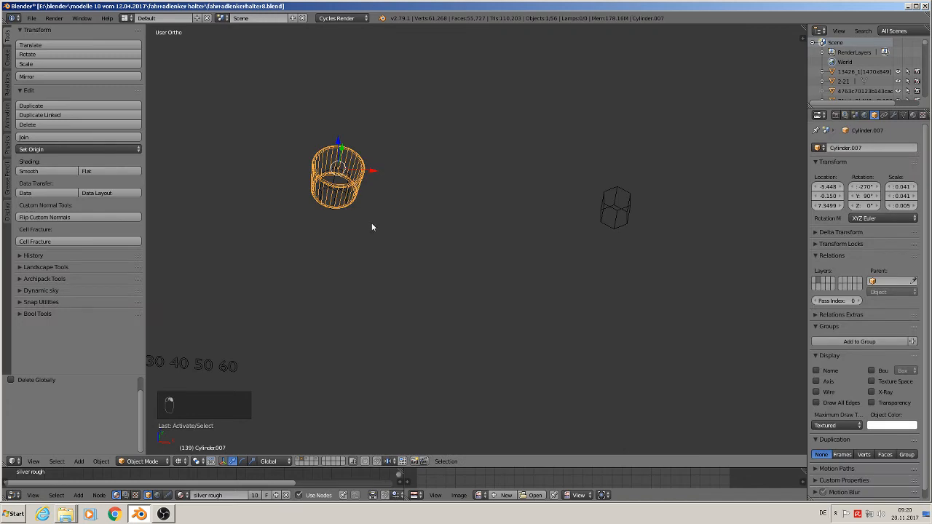
middle_drag(371, 227, 309, 197)
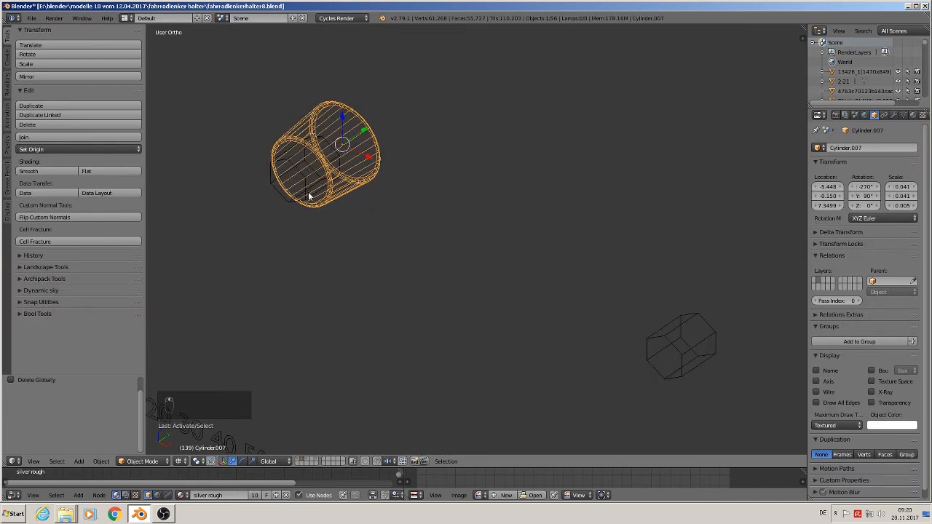
scroll(310, 204, down, 8)
shift+middle_drag(329, 281, 455, 187)
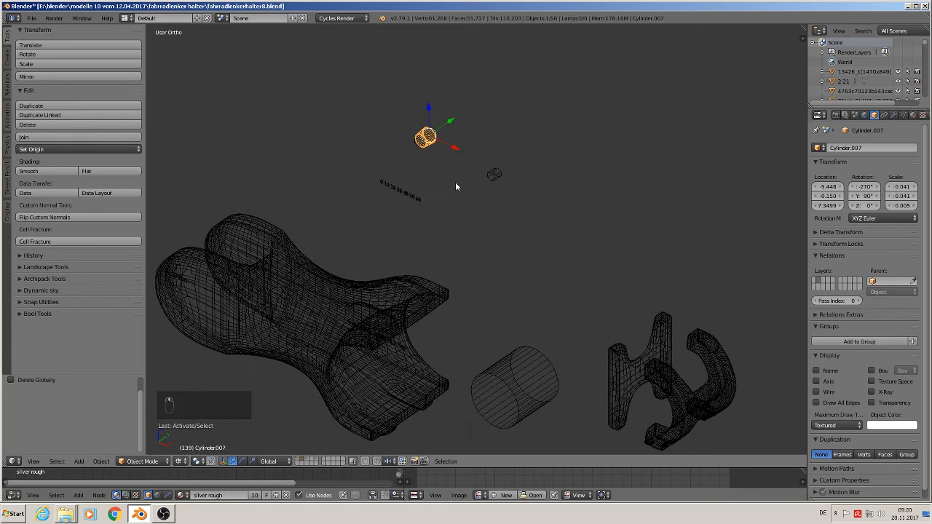
key(g)
key(x)
click(381, 155)
key(KP_Decimal)
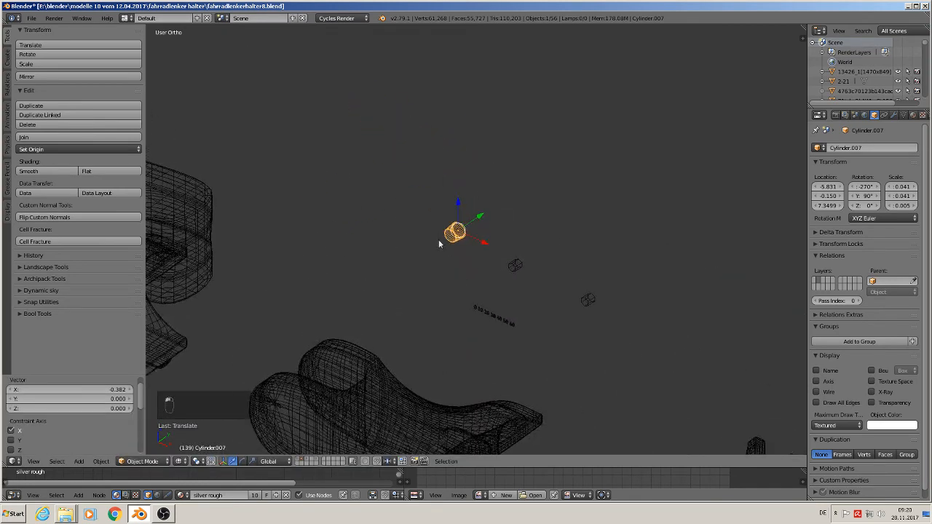
key(ctrl+z)
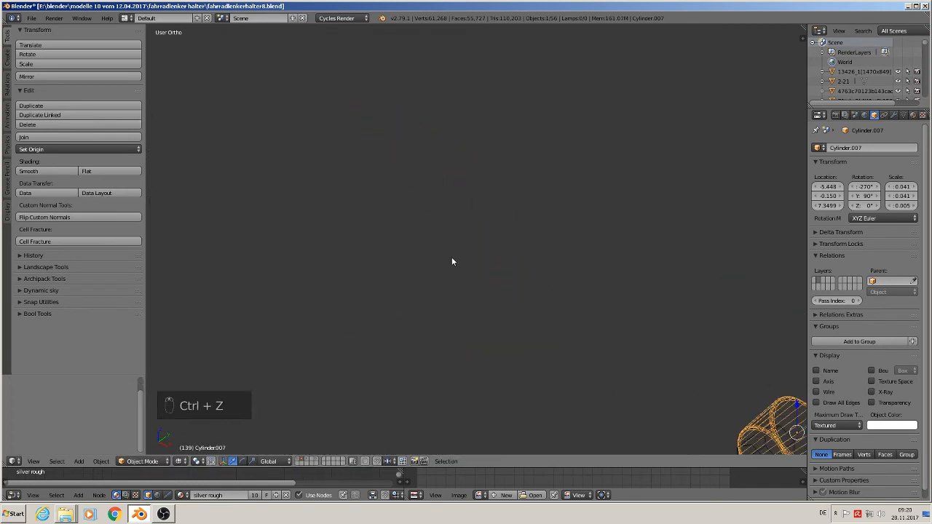
Examine the wireframe construction parts, from the clamp bodies to the arches, rods and small loose pieces, for the screw's source object.
scroll(430, 284, down, 3)
shift+middle_drag(410, 306, 480, 255)
scroll(571, 167, up, 3)
scroll(469, 209, down, 3)
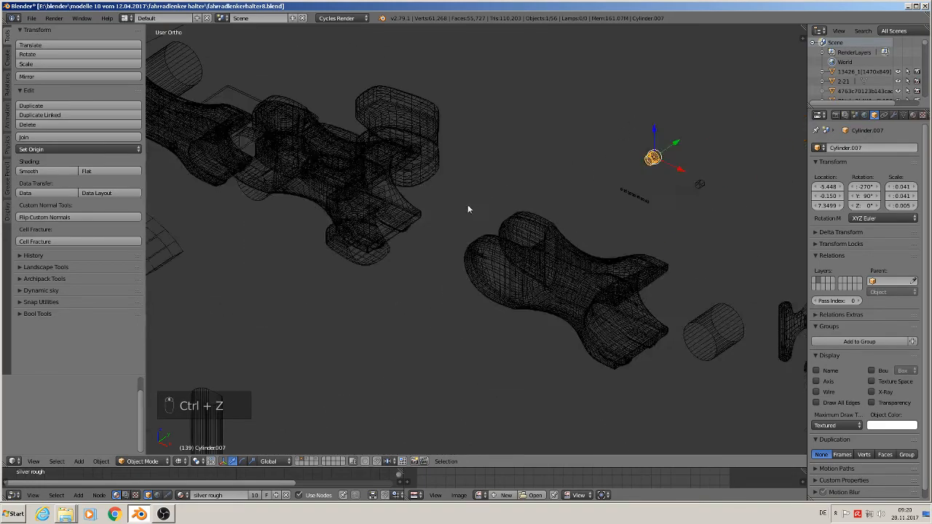
middle_drag(445, 212, 561, 287)
scroll(554, 258, up, 5)
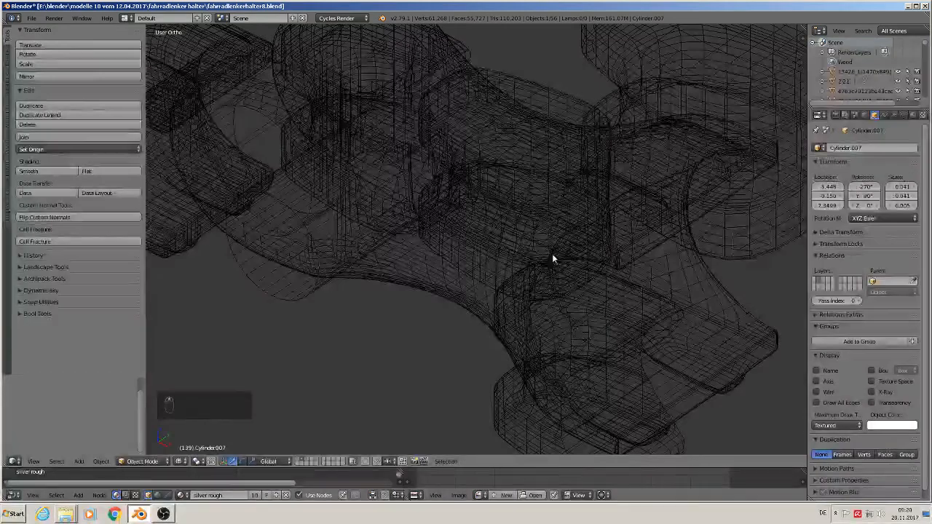
scroll(552, 259, down, 2)
scroll(552, 258, down, 6)
shift+middle_drag(439, 245, 551, 302)
scroll(471, 266, up, 4)
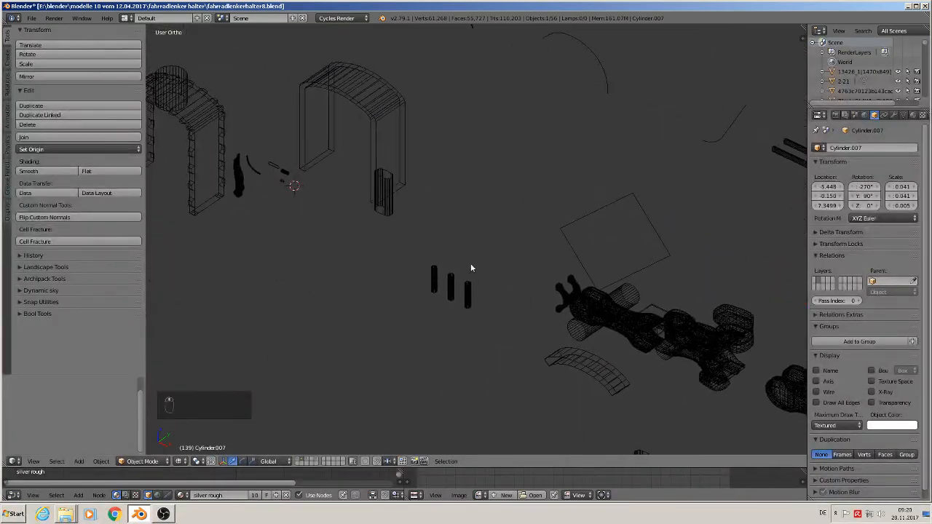
scroll(370, 249, up, 6)
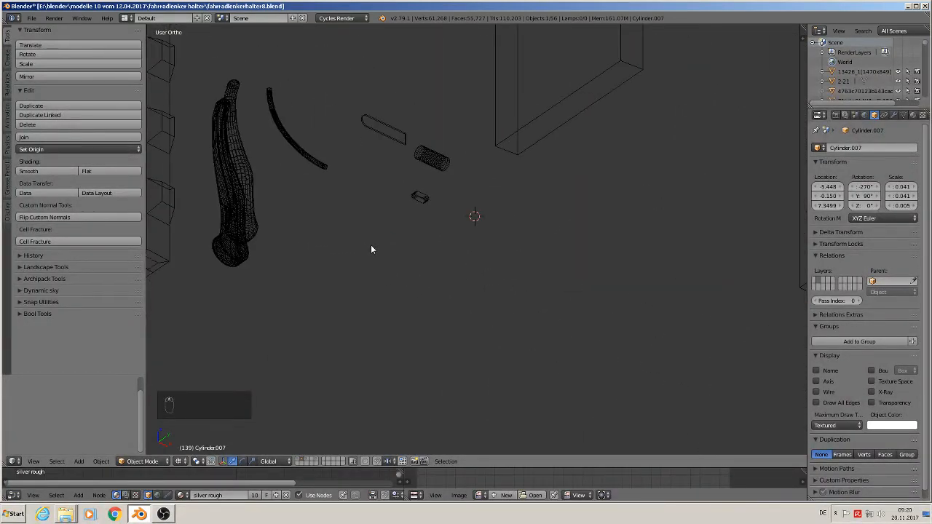
scroll(371, 249, down, 5)
shift+middle_drag(371, 250, 443, 371)
scroll(443, 372, up, 1)
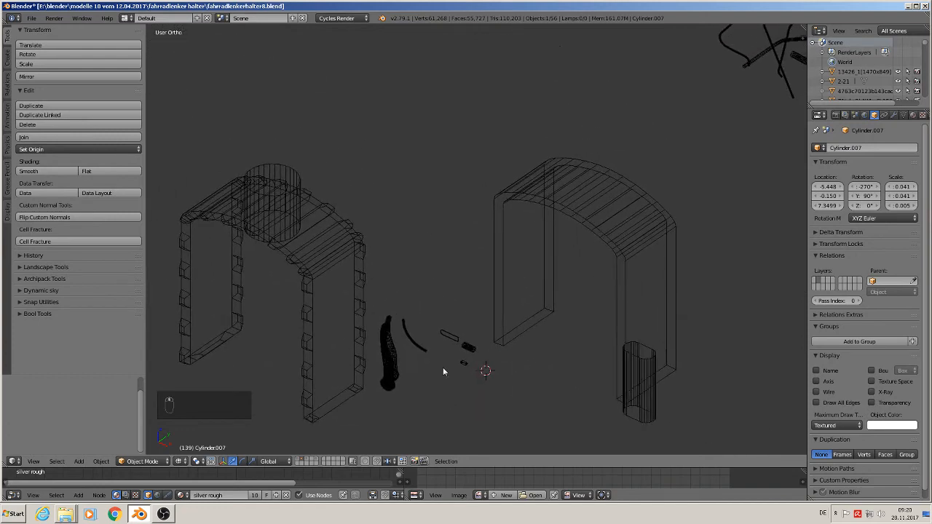
scroll(442, 372, down, 3)
ctrl+scroll(482, 248, up, 3)
shift+middle_drag(580, 262, 486, 218)
scroll(520, 230, up, 4)
scroll(520, 230, down, 4)
shift+middle_drag(519, 245, 516, 200)
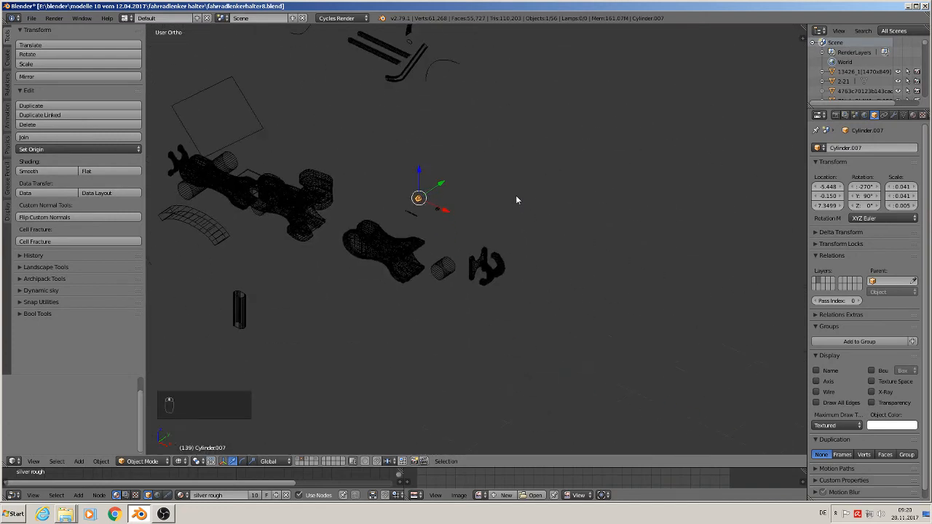
scroll(518, 252, up, 5)
shift+middle_drag(387, 263, 726, 135)
scroll(573, 289, up, 1)
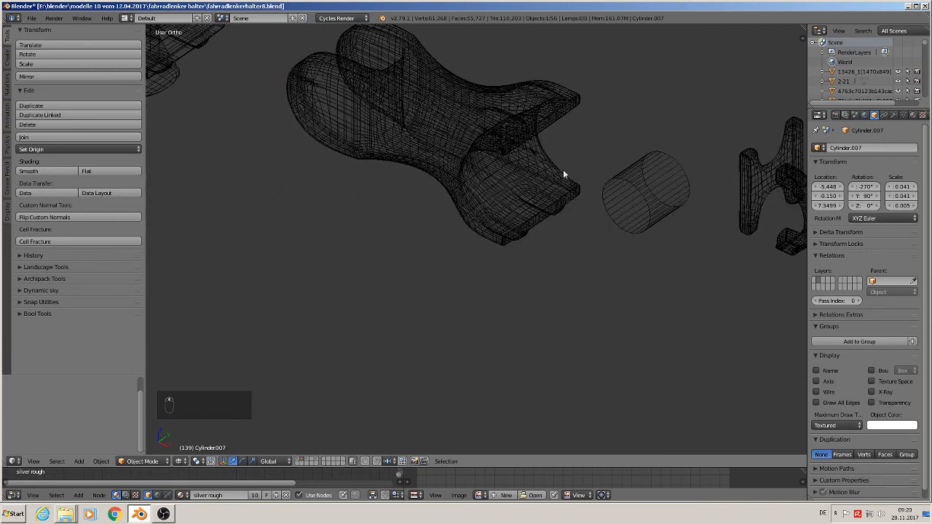
shift+middle_drag(508, 248, 562, 214)
scroll(562, 214, down, 4)
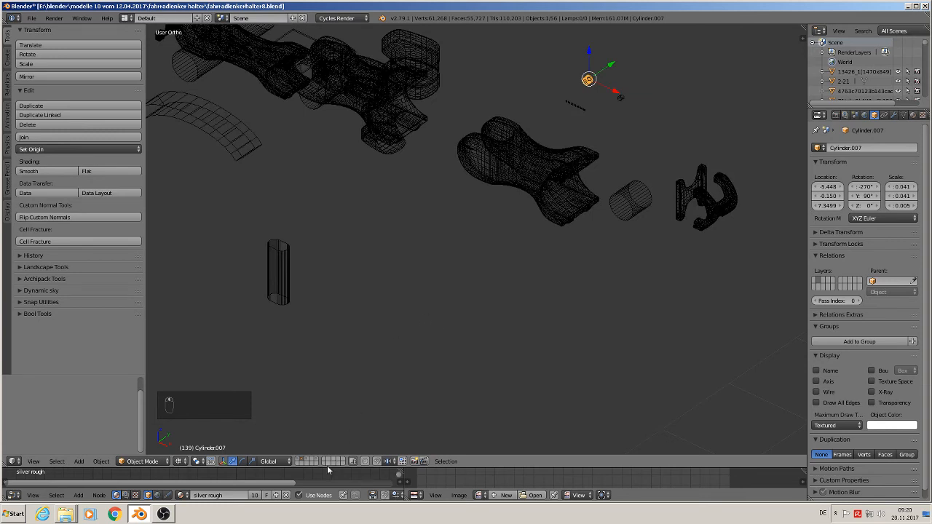
Switch the visible layer to the one holding the original screw of group "screw 1" and select that screw.
click(306, 460)
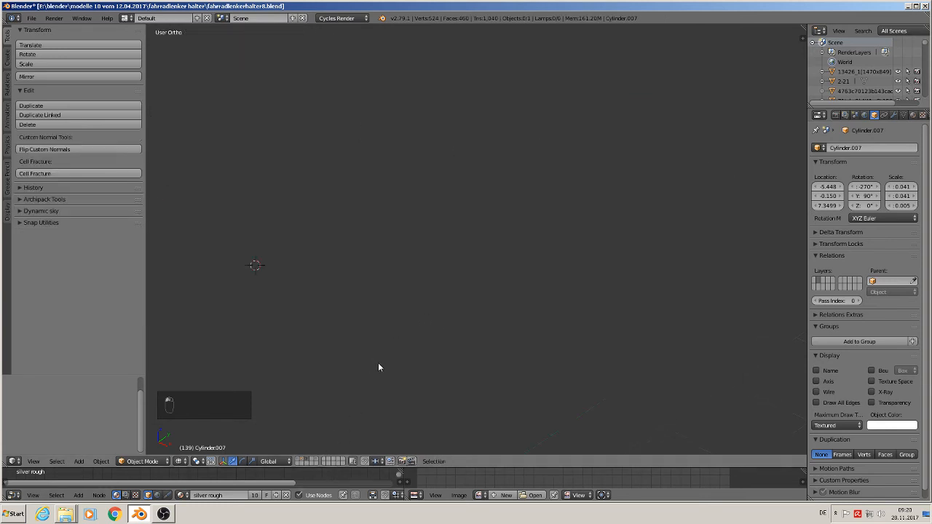
scroll(413, 368, down, 1)
shift+middle_drag(420, 387, 484, 270)
shift+middle_drag(536, 233, 431, 354)
scroll(426, 284, up, 8)
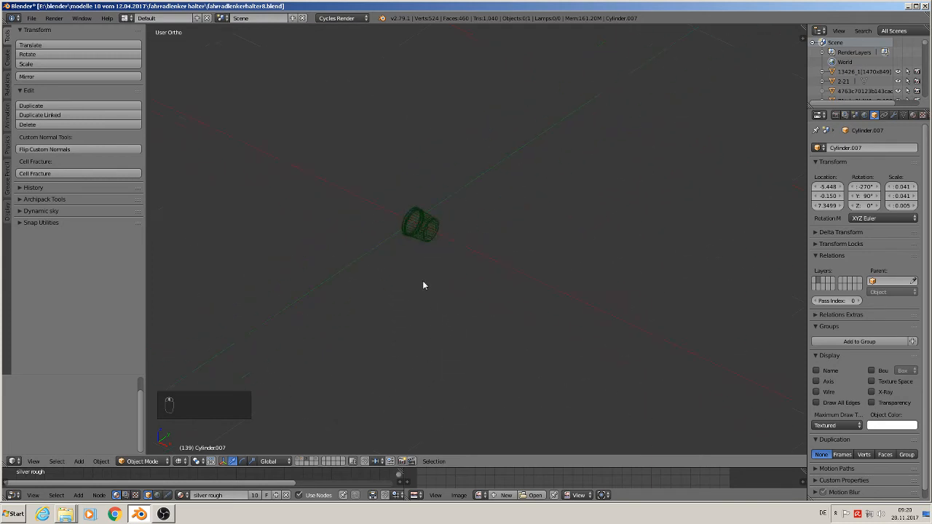
right_click(435, 220)
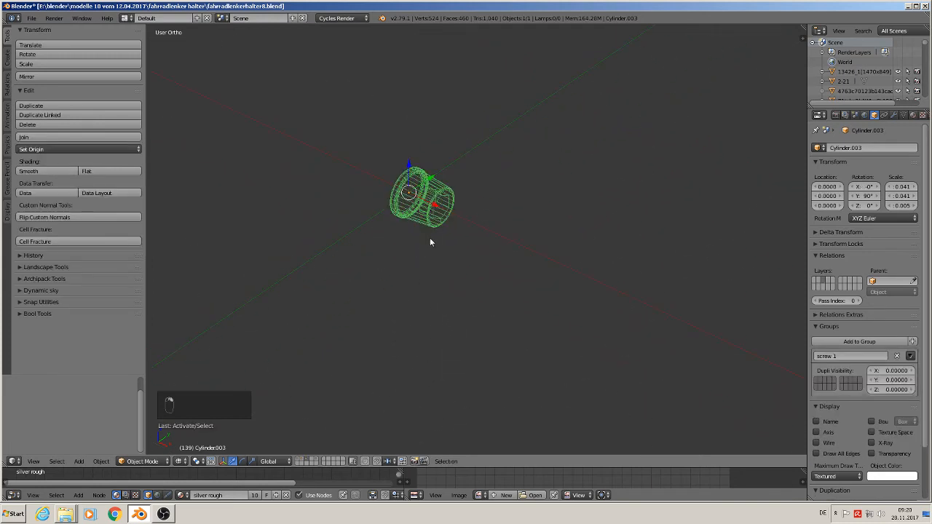
Duplicate the screw -0.275 along the global Y axis and remove the copy from the group "screw 1".
key(shift+d)
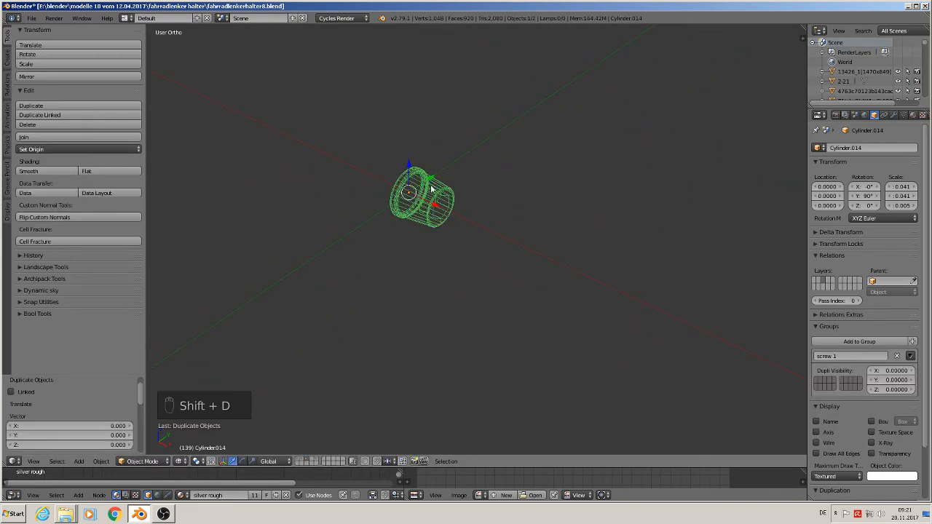
key(y)
click(375, 286)
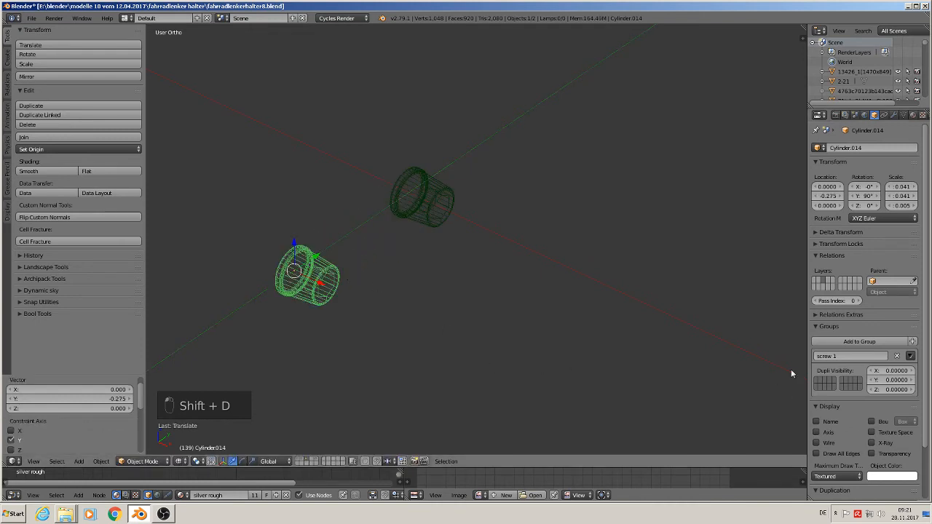
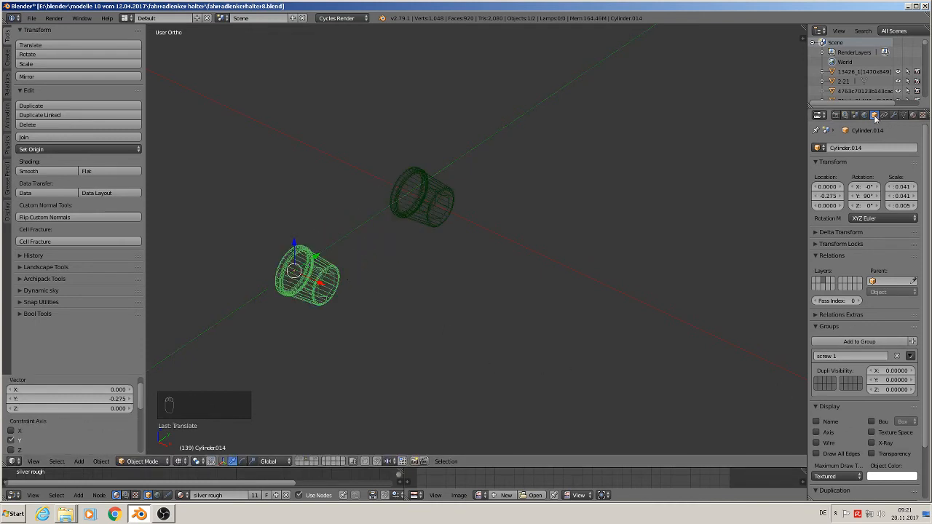
click(897, 357)
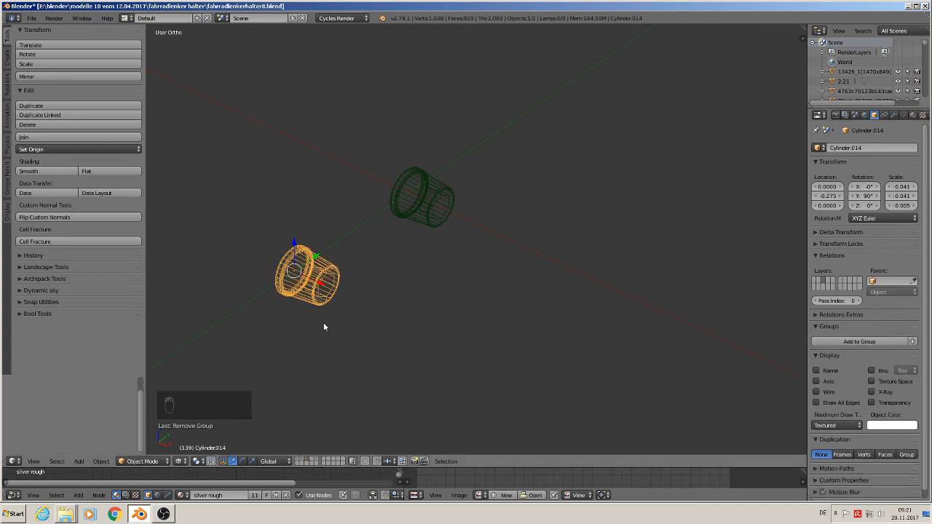
Move the screw copy to the first layer and display that layer in front view.
key(m)
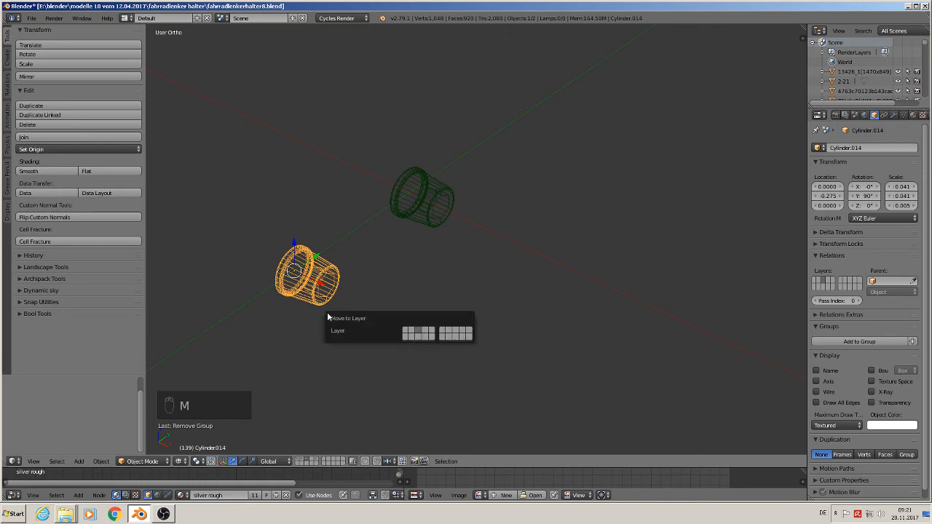
click(407, 334)
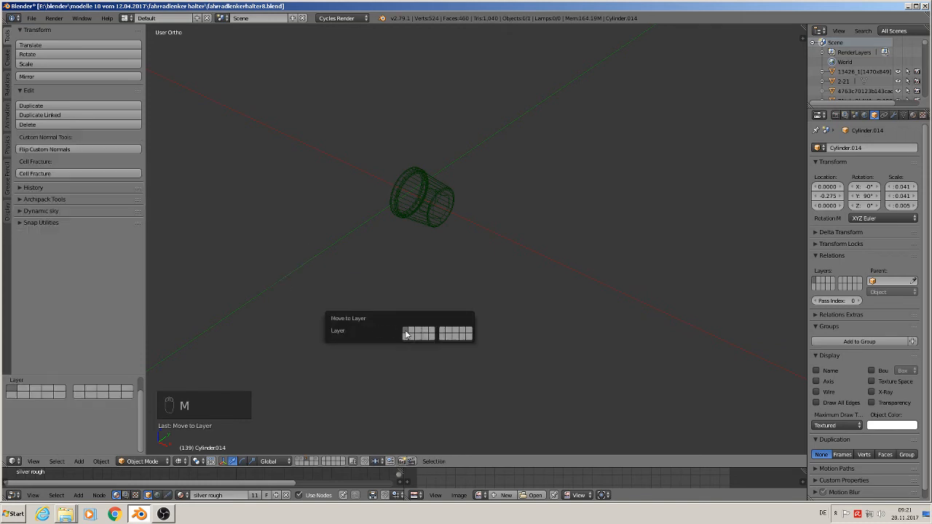
click(300, 460)
scroll(334, 390, down, 6)
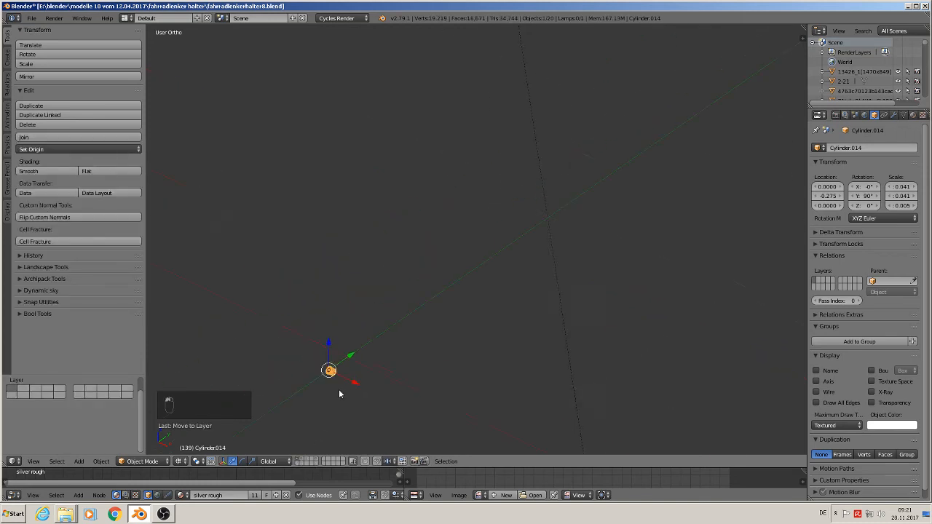
key(KP_1)
scroll(341, 373, down, 1)
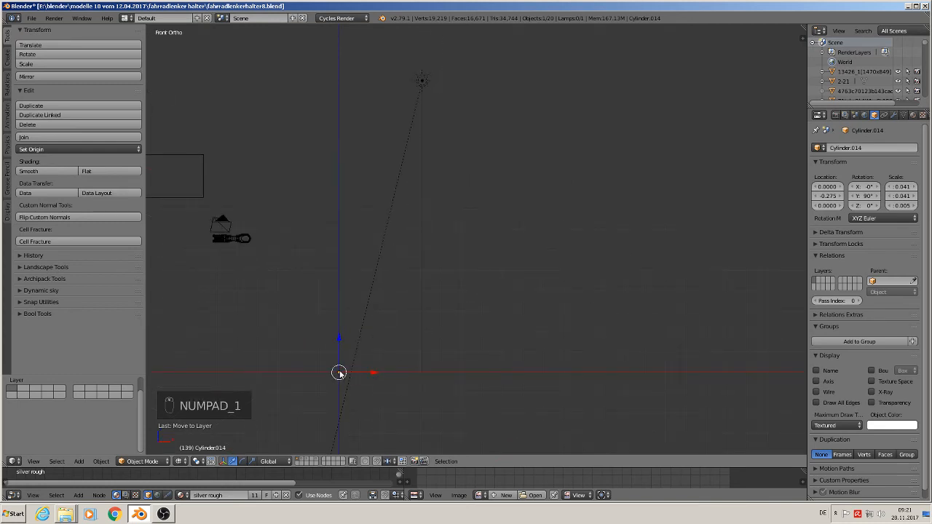
shift+middle_drag(339, 374, 583, 344)
scroll(575, 346, down, 3)
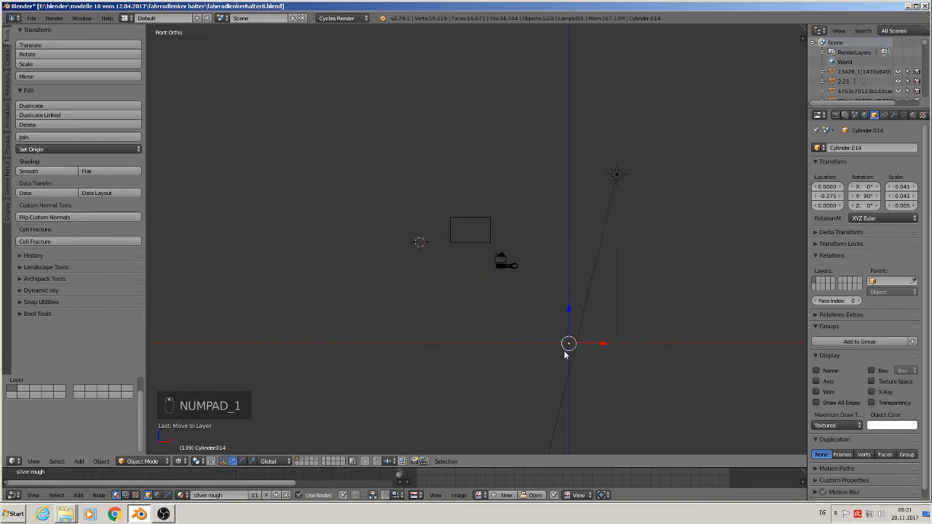
scroll(555, 356, up, 3)
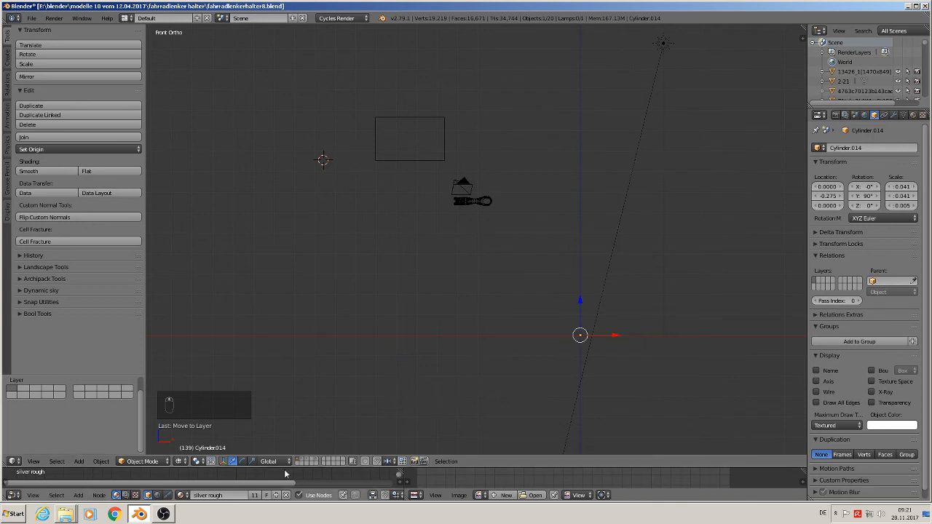
Switch to Material viewport shading and additionally show the layer holding the V-brake and its reference images.
click(180, 463)
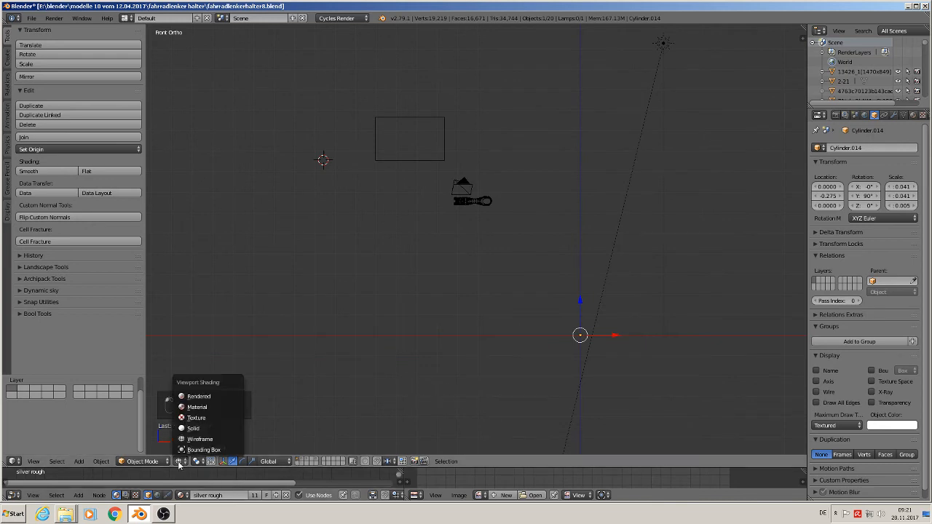
click(203, 405)
scroll(432, 342, down, 2)
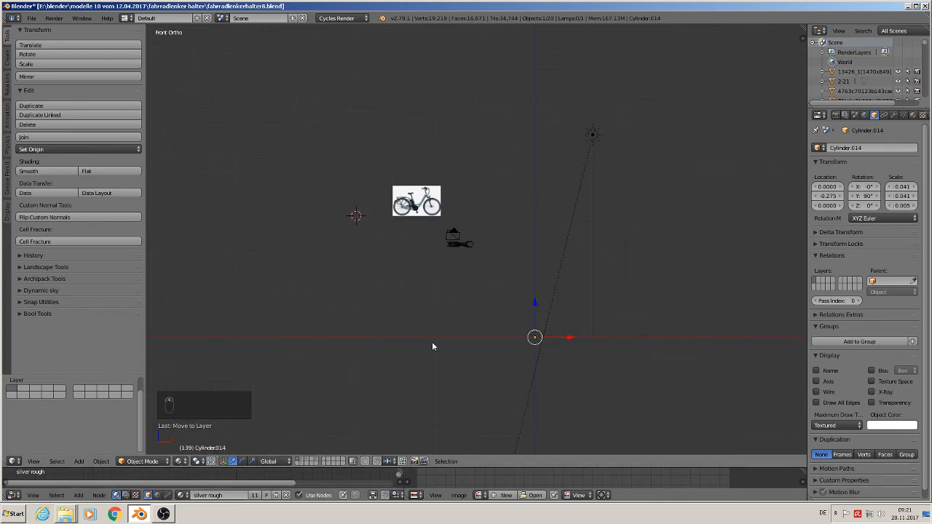
scroll(432, 341, up, 3)
scroll(389, 395, up, 2)
scroll(364, 440, down, 2)
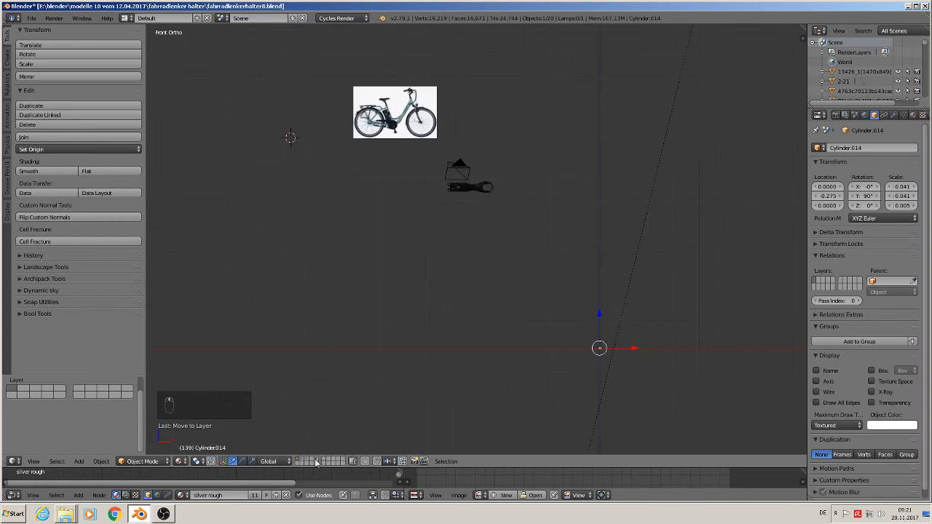
shift+click(316, 463)
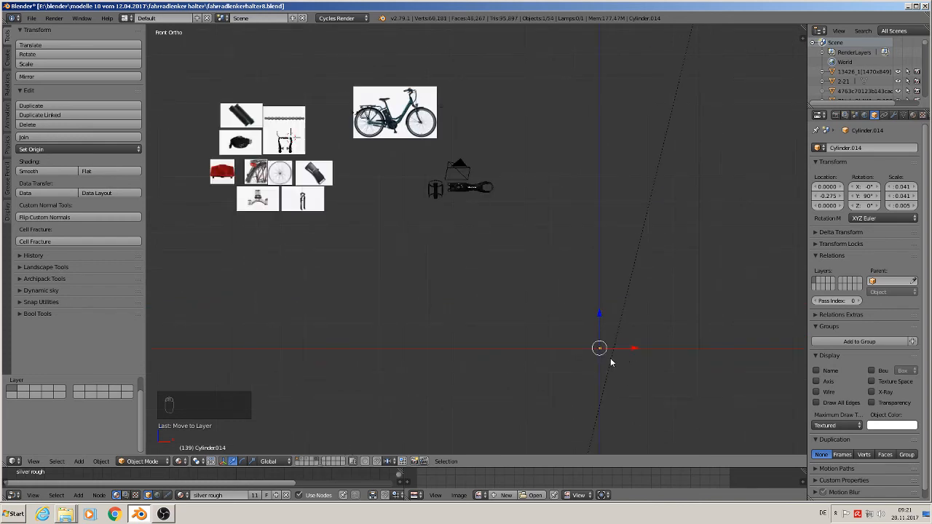
Move the screw about -12.895 in X and 8.517 in Z to the V-brake, and lower it 0.629 along Z.
key(g)
click(295, 153)
scroll(416, 227, up, 3)
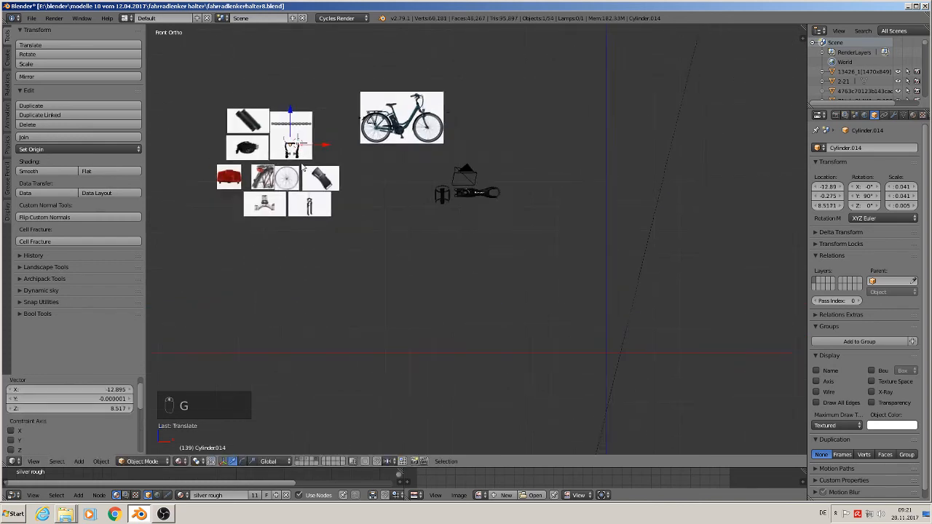
scroll(416, 227, up, 6)
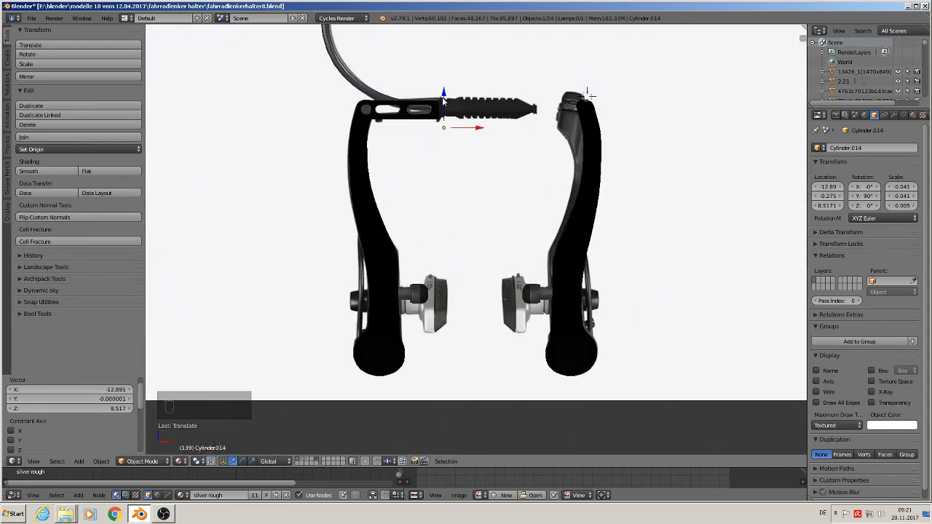
drag(443, 101, 433, 385)
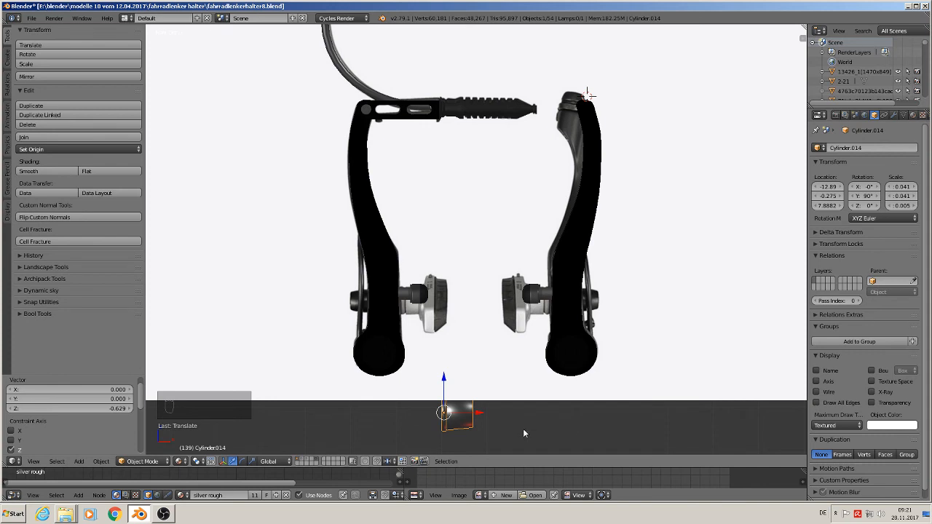
Rotate the screw 180° about the global Z axis and raise it 0.261 along Z toward the brake pads.
text(r180)
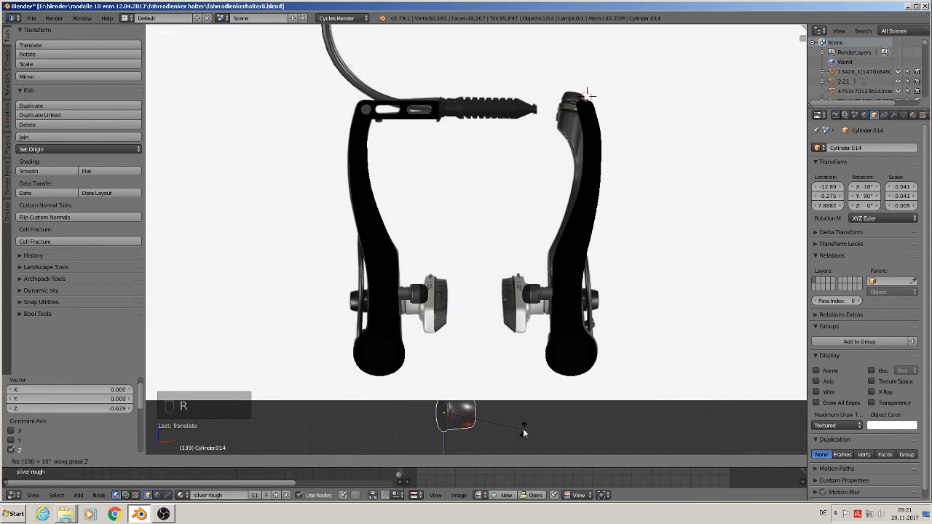
key(Return)
drag(450, 391, 453, 295)
Move the screw -3.407 along the global Y axis to the modelled brake arms.
middle_drag(462, 326, 630, 224)
scroll(631, 225, down, 1)
scroll(636, 229, down, 3)
key(g)
key(y)
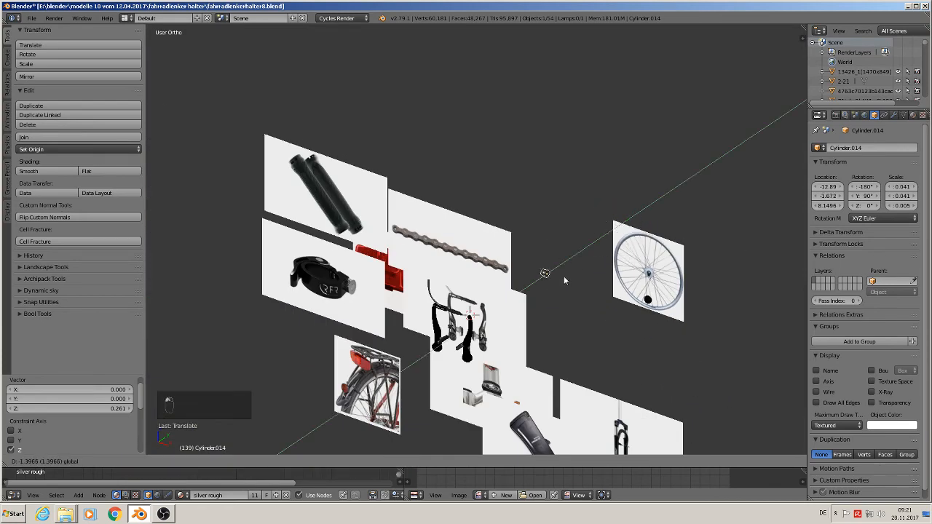
click(476, 350)
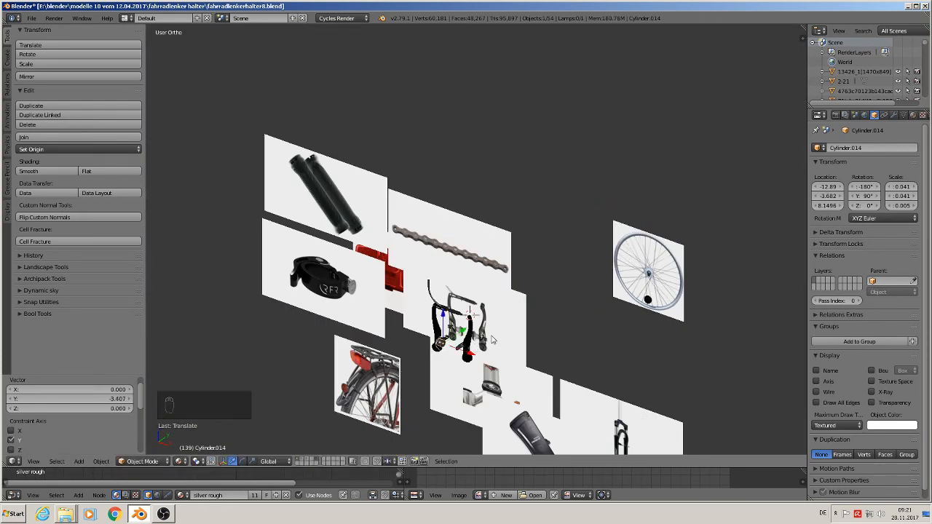
Move the screw -0.167 along X and 0.079 along Y to the outer side of the brake arm's pad bolt.
key(KP_Decimal)
scroll(491, 334, down, 5)
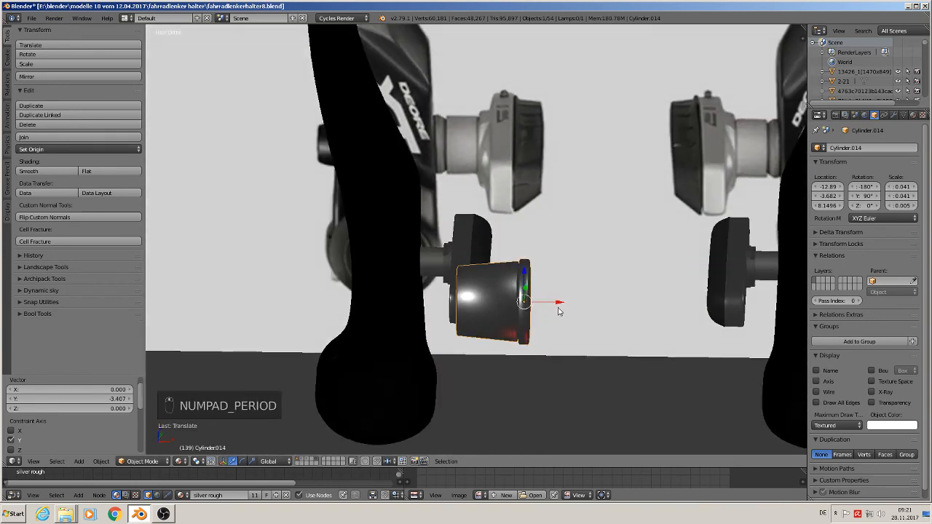
key(g)
key(x)
click(383, 287)
middle_drag(384, 287, 286, 282)
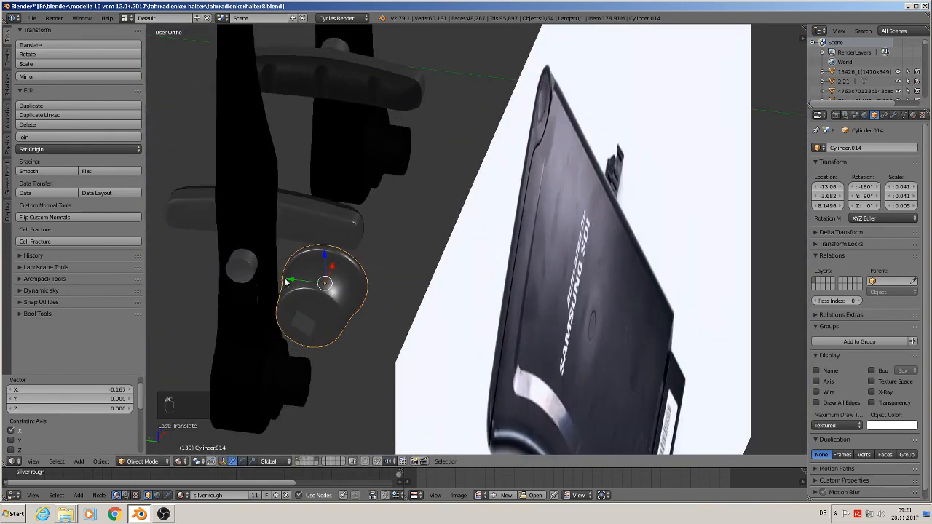
drag(289, 280, 212, 269)
Scale the screw down to about 0.015 in X and Y, and nudge it 0.002 up along Z on the pad bolt.
key(s)
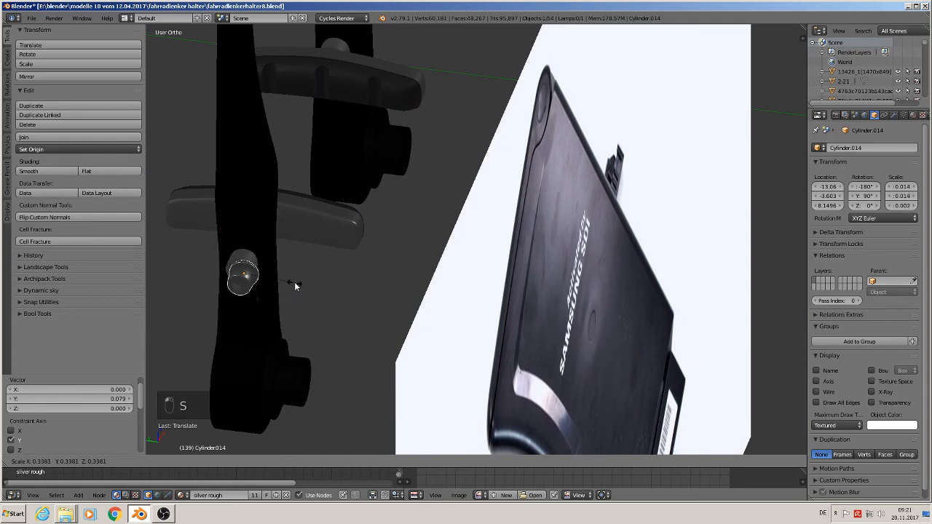
click(295, 284)
mouse_move(311, 300)
middle_down()
mouse_move(265, 284)
mouse_move(314, 292)
middle_up()
key(s)
click(318, 292)
drag(223, 273, 247, 255)
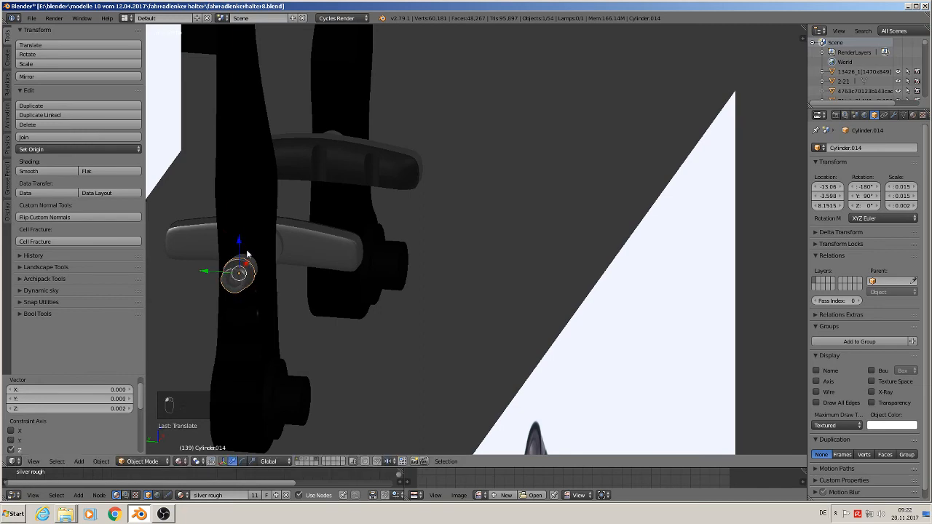
Duplicate the pad-bolt screw and move the copy 0.493 along X to the outer side of the opposite brake arm.
middle_drag(247, 254, 209, 293)
scroll(240, 289, up, 2)
scroll(252, 294, down, 5)
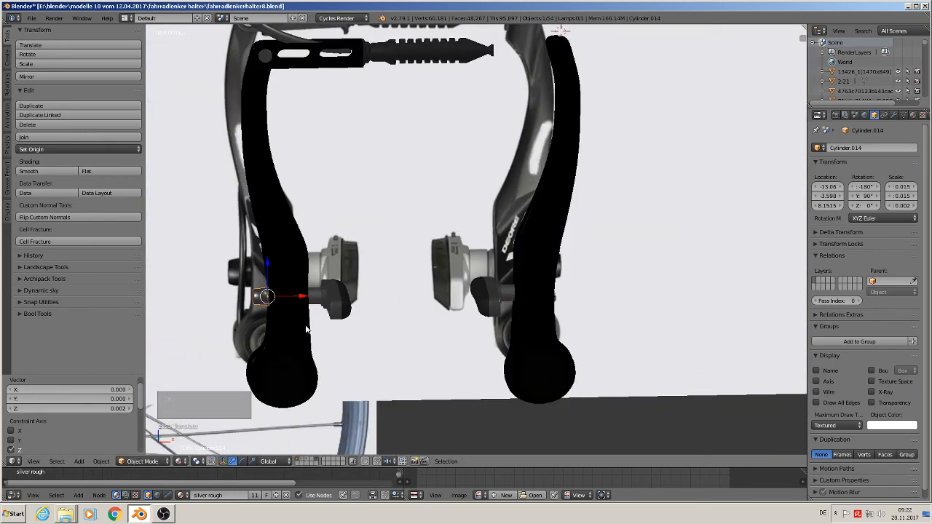
shift+middle_drag(306, 330, 417, 324)
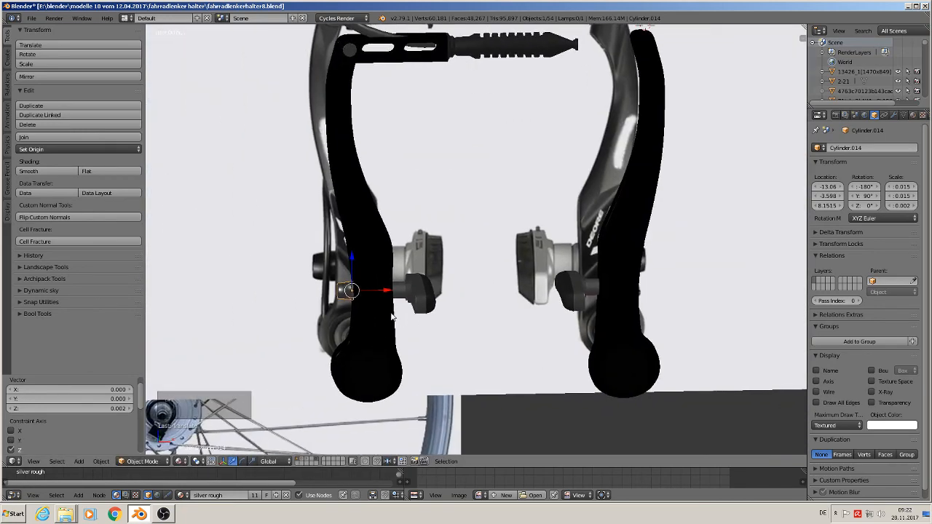
key(shift+d)
key(x)
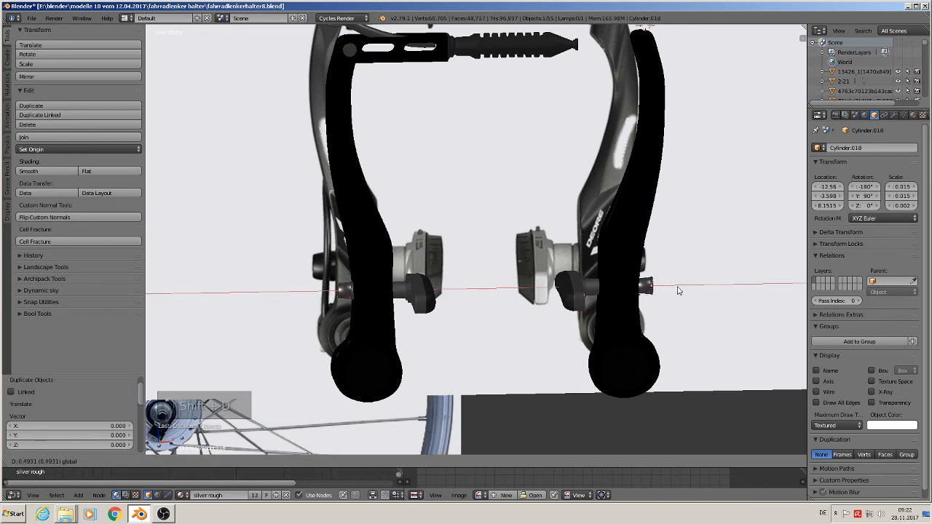
click(678, 291)
Rotate the copied screw 180° about the global Z axis and move it -0.021 along X against its brake arm.
middle_drag(675, 308, 638, 329)
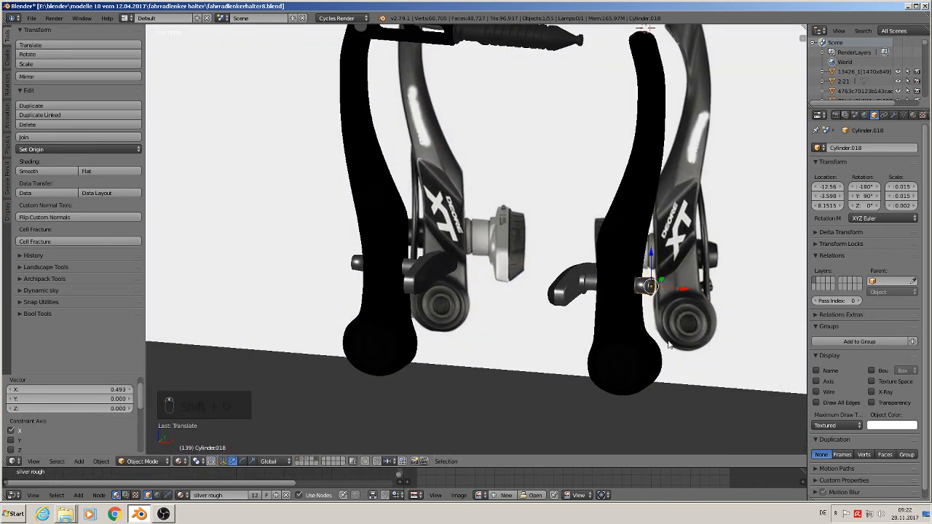
text(rz180)
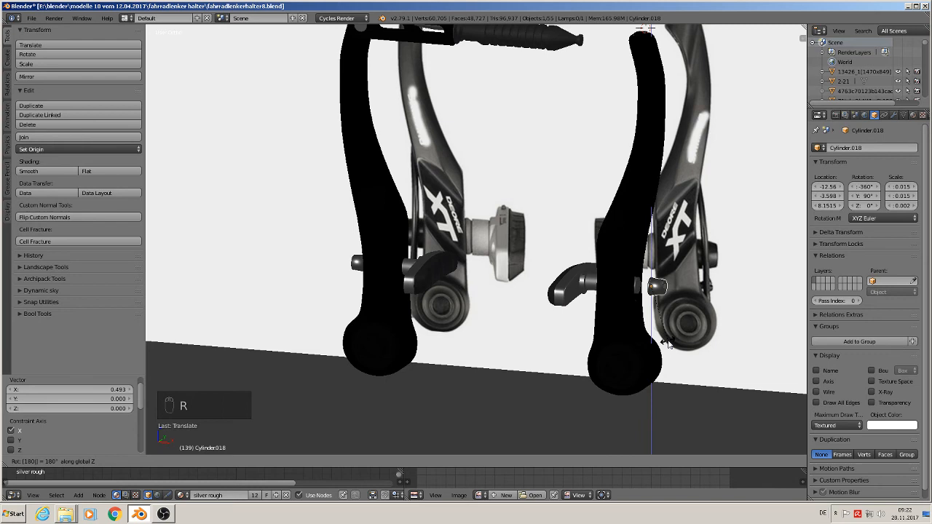
click(669, 344)
key(g)
key(x)
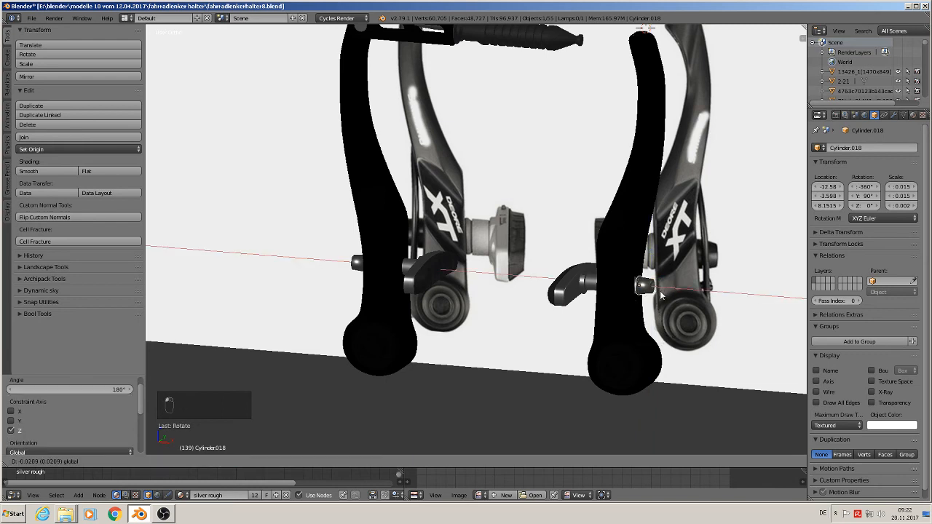
click(663, 300)
Duplicate the screw and raise the copy 0.451 along Z to the upper end of the same brake arm.
scroll(665, 309, down, 3)
scroll(664, 310, up, 2)
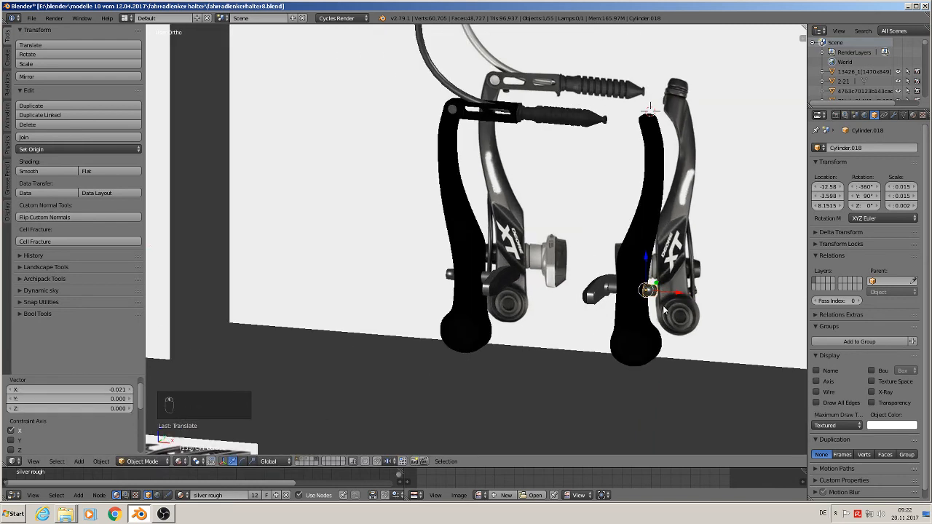
key(shift+d)
key(z)
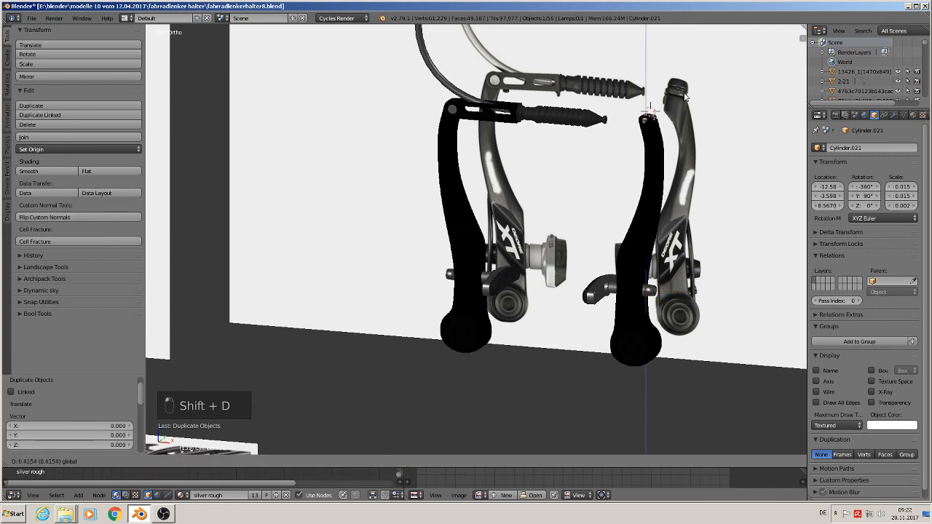
click(688, 86)
Rotate the screw at the brake arm's upper end by 90° about the global Y axis in front view.
key(KP_1)
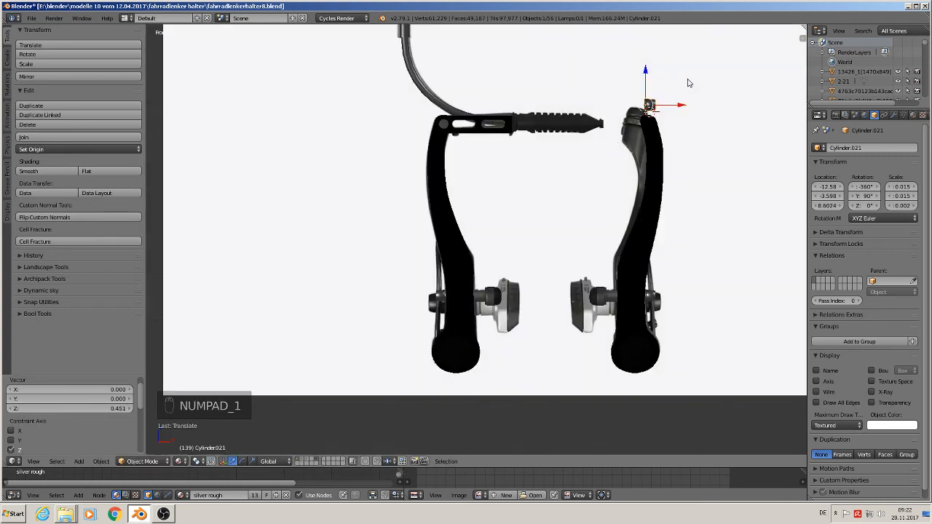
scroll(681, 166, up, 2)
text(r)
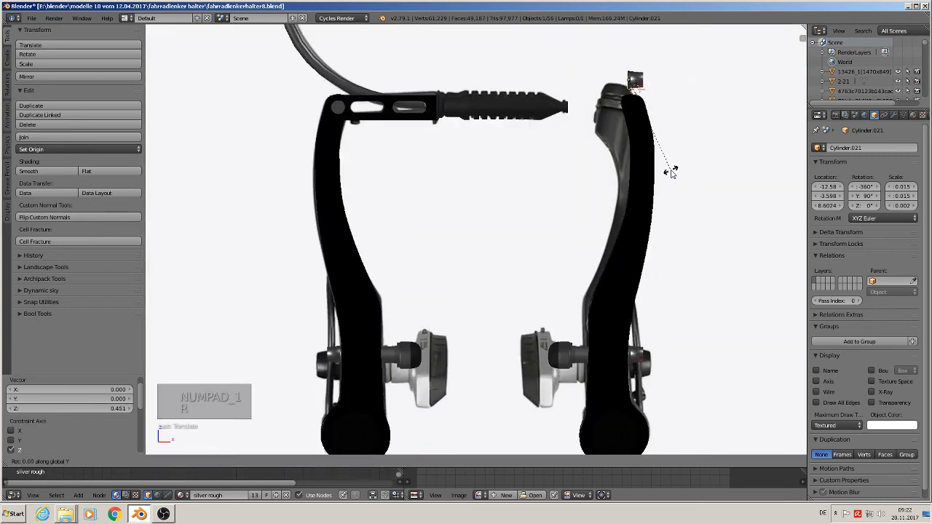
text(90)
key(Return)
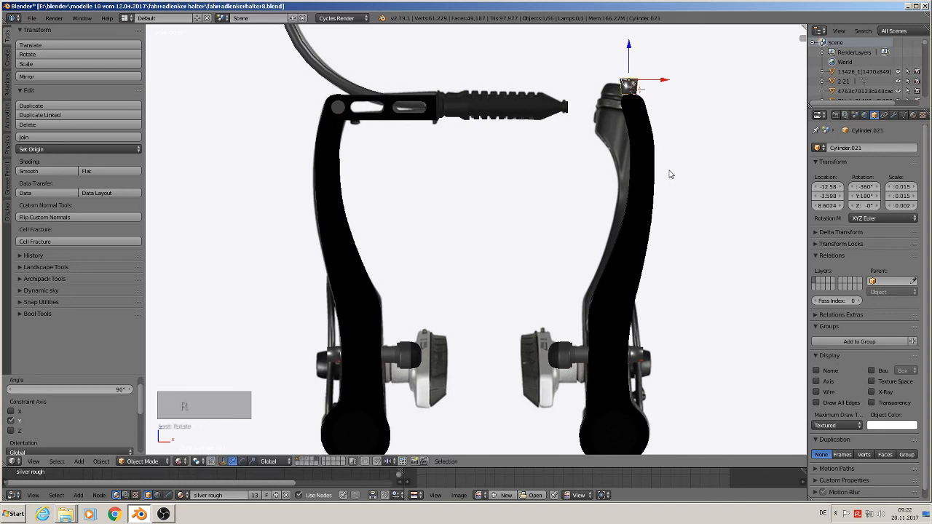
text(r)
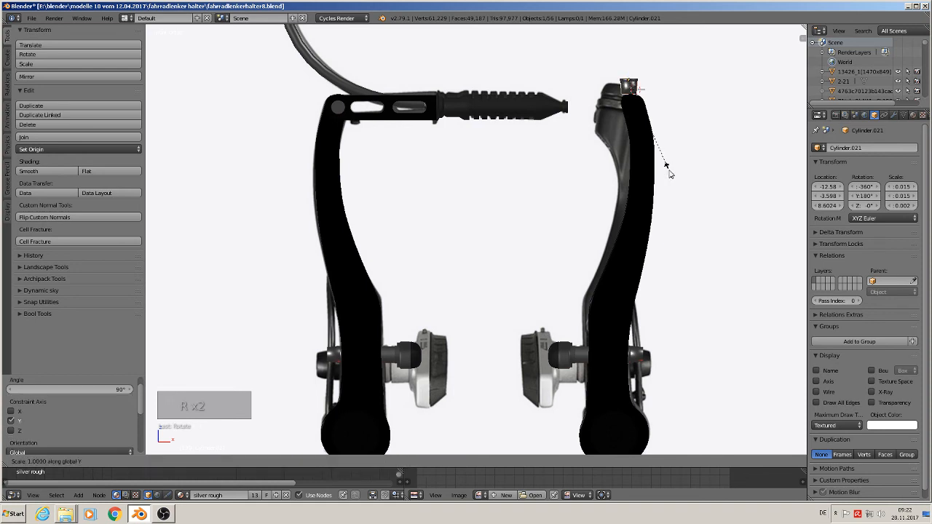
text(180)
key(Escape)
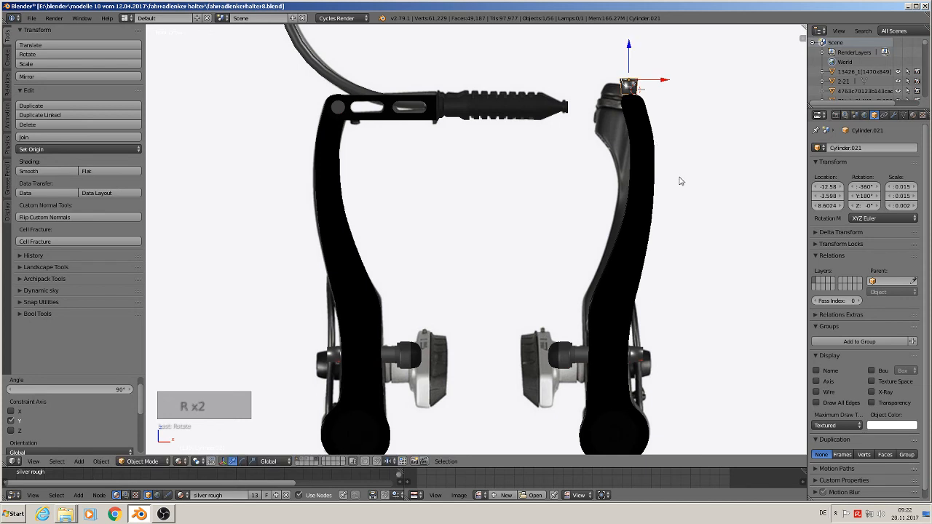
Flip the upper screw 180° about the global Y axis and lower it 0.025 along Z onto the arm's end.
text(ry180)
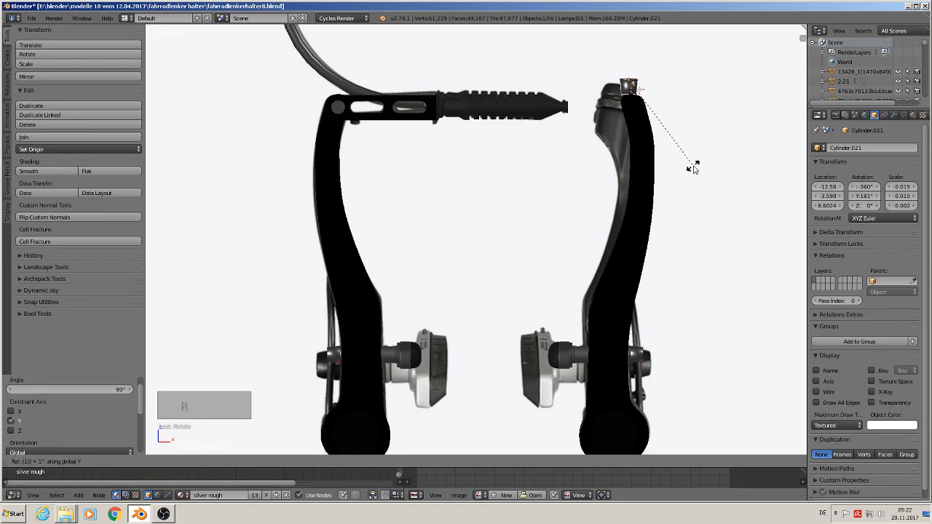
key(Return)
drag(628, 49, 630, 66)
scroll(659, 107, up, 1)
shift+middle_drag(665, 127, 487, 269)
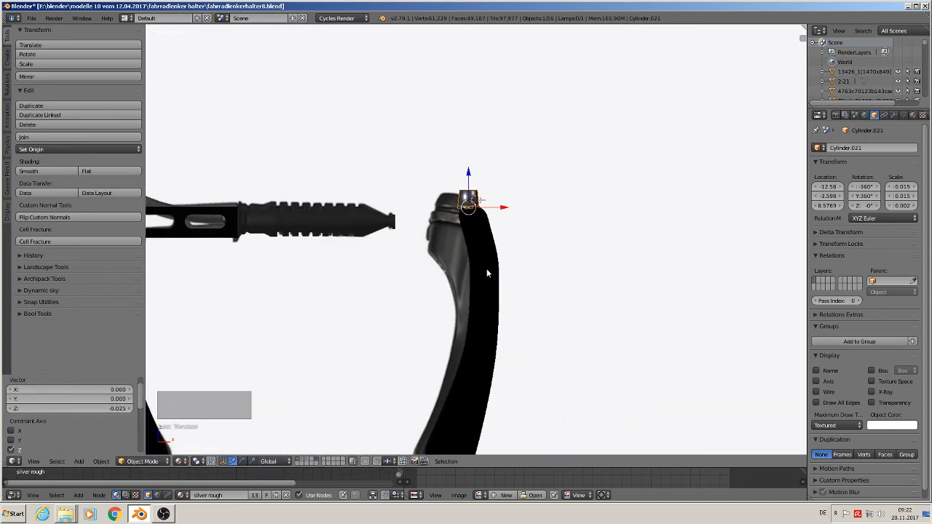
Nudge the upper screw 0.004 along X and scale it down to about 0.010 in X and Y.
scroll(486, 269, up, 4)
drag(481, 146, 484, 147)
middle_drag(484, 147, 504, 175)
key(s)
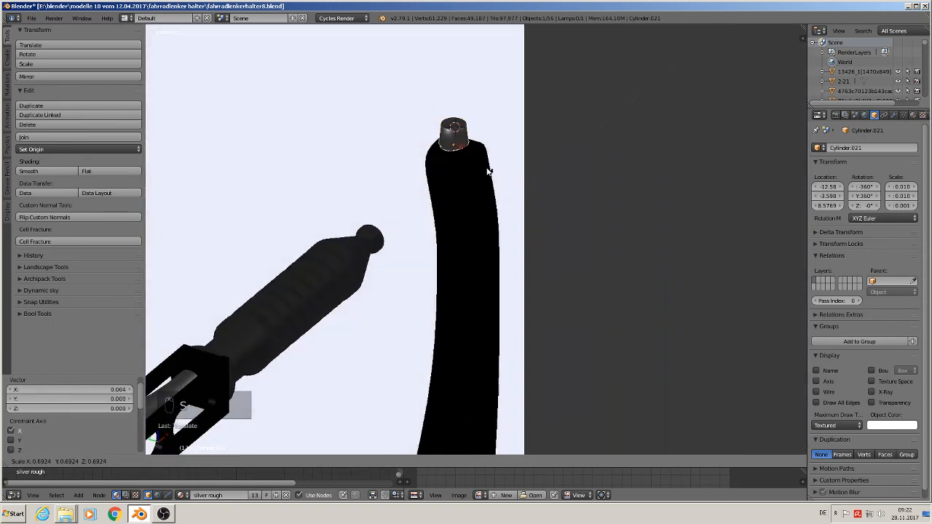
click(499, 173)
Raise the upper screw 0.002 along Z, flatten it along Z to a scale of about 0.0008, and deselect it.
scroll(477, 138, down, 1)
drag(455, 123, 455, 120)
key(s)
key(z)
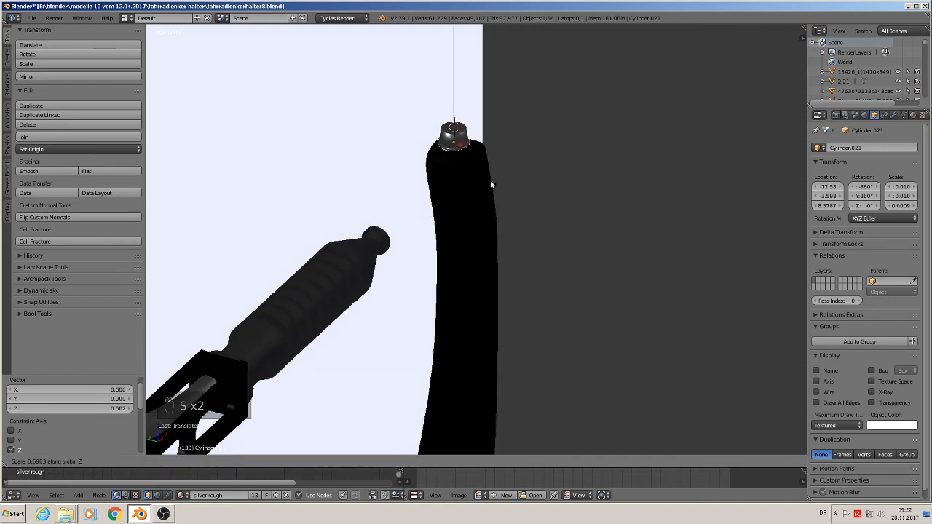
click(487, 177)
middle_drag(482, 202, 443, 235)
key(a)
scroll(443, 235, down, 3)
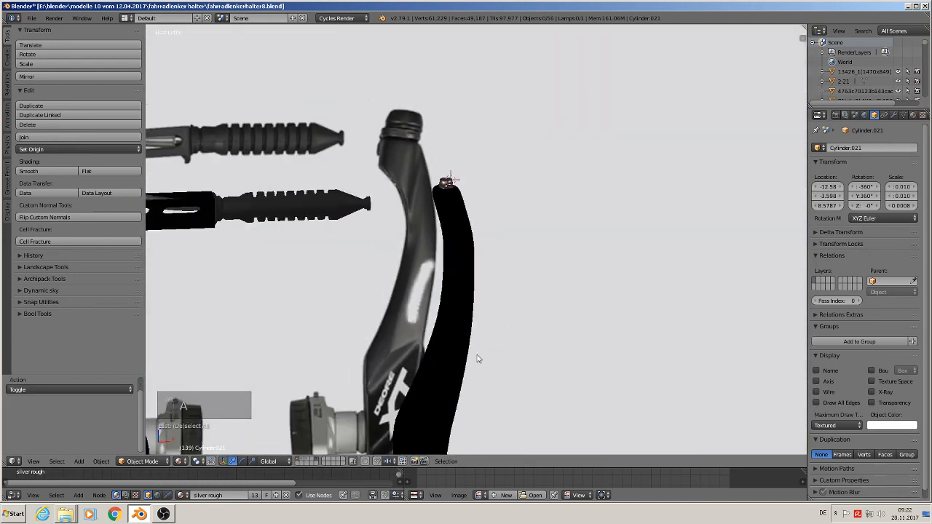
Join each of the two pad-bolt screws to its own brake arm.
shift+middle_drag(658, 351, 252, 196)
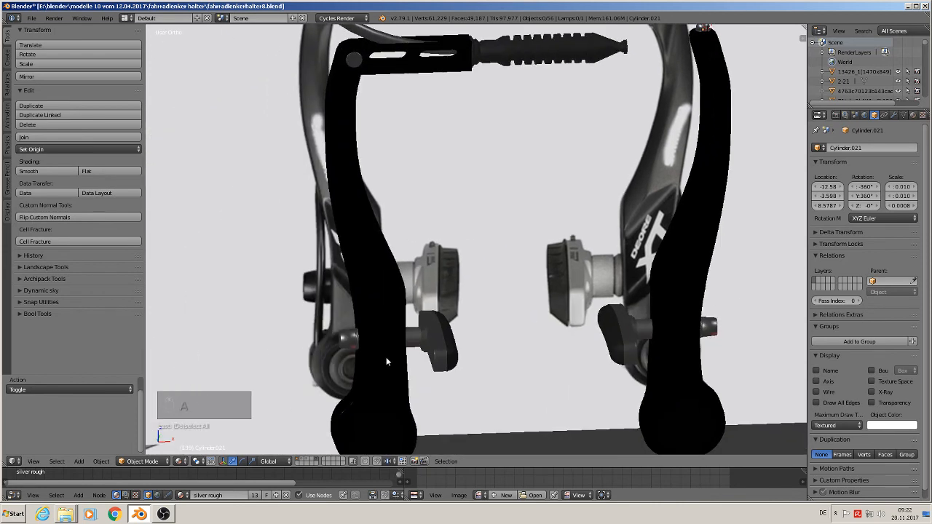
right_click(352, 342)
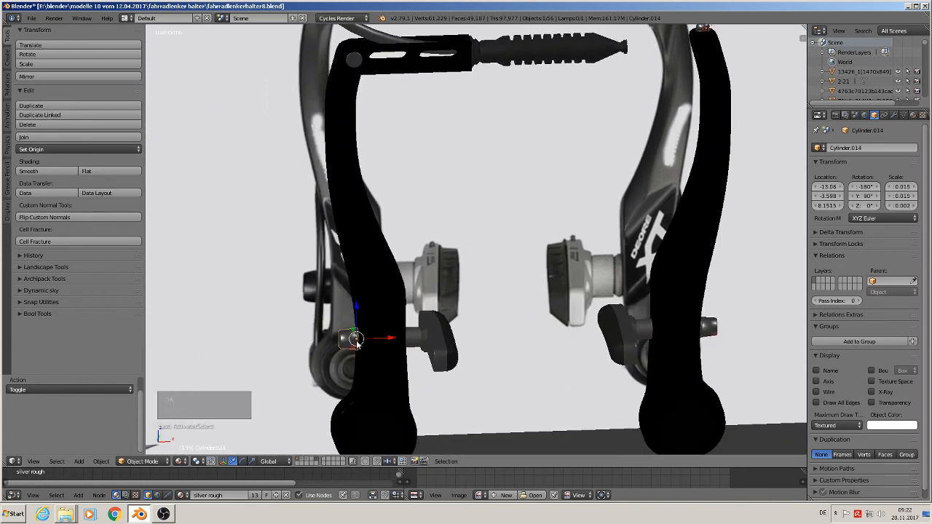
shift+right_click(386, 324)
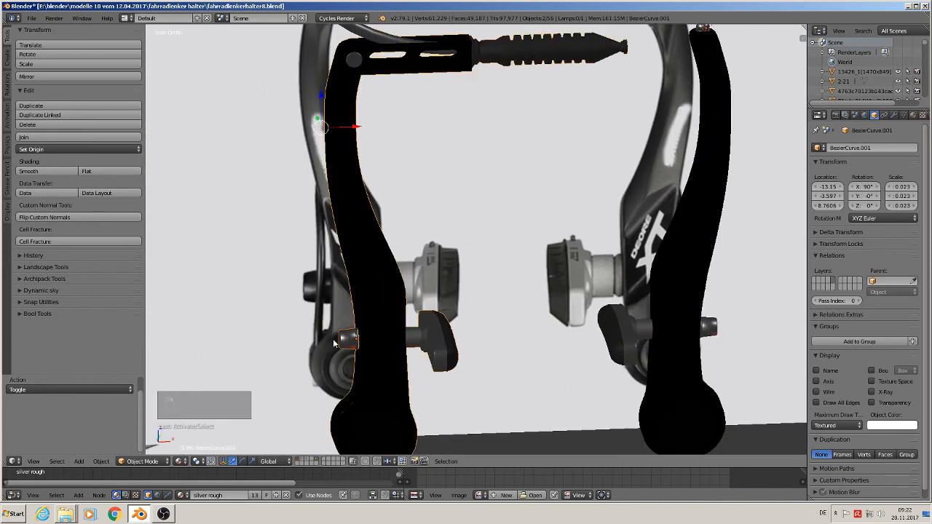
click(51, 138)
right_click(711, 330)
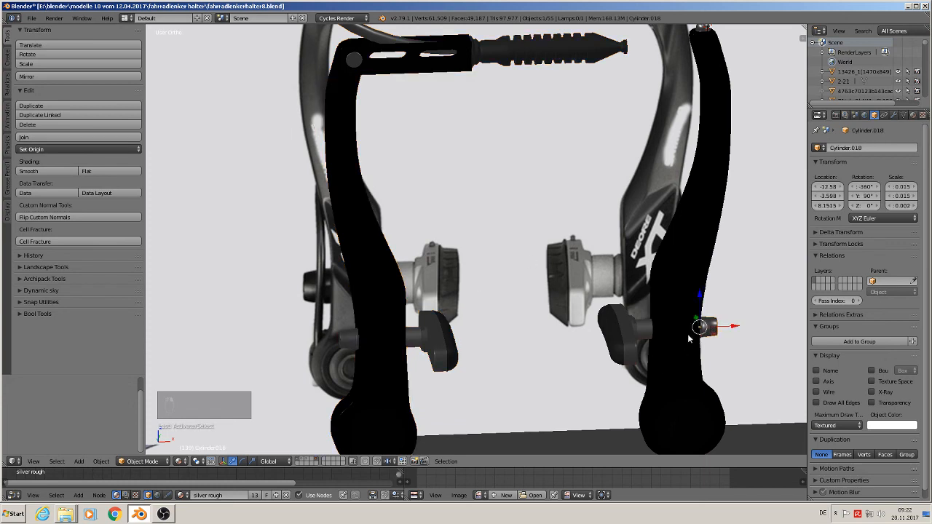
click(40, 139)
Join the small screw at the upper end of the brake arm to that arm.
shift+middle_drag(728, 190, 560, 333)
right_click(535, 168)
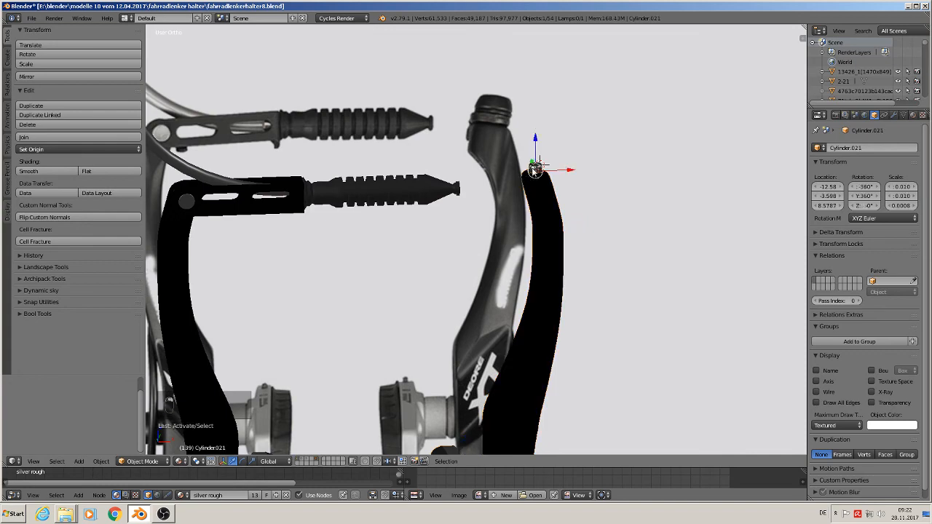
shift+right_click(548, 222)
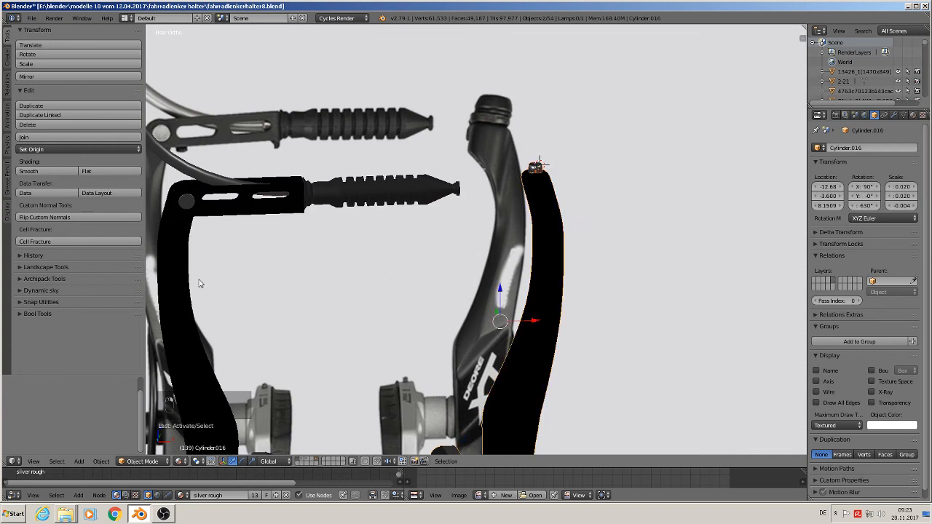
click(44, 138)
Move both brake arms together 0.332 along the global X axis, away from the reference image.
scroll(334, 263, down, 4)
shift+middle_drag(406, 362, 507, 247)
scroll(497, 261, down, 2)
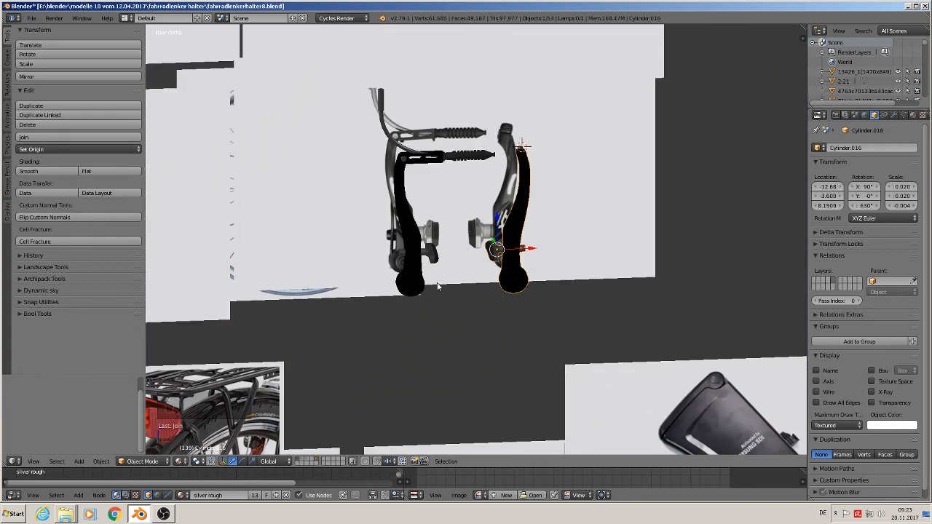
scroll(439, 287, up, 2)
middle_drag(453, 302, 469, 313)
shift+right_click(429, 266)
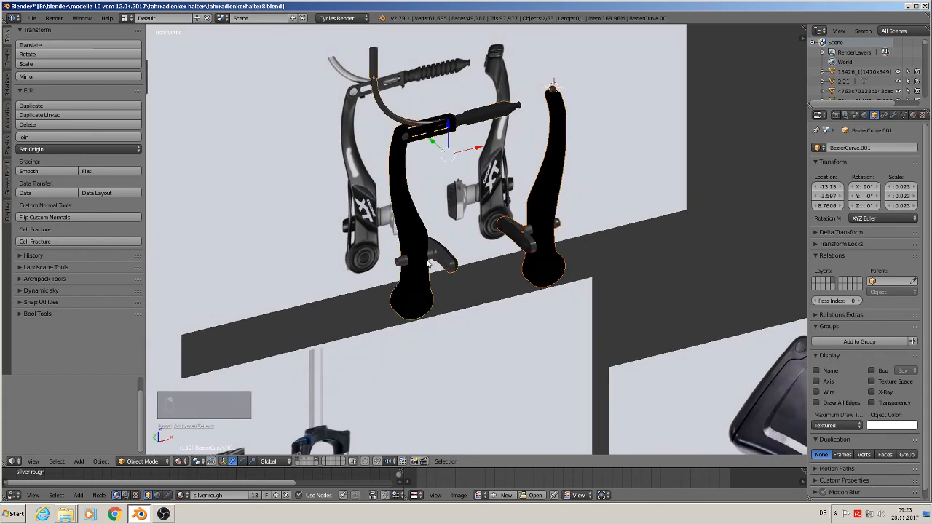
scroll(434, 254, down, 2)
key(g)
key(x)
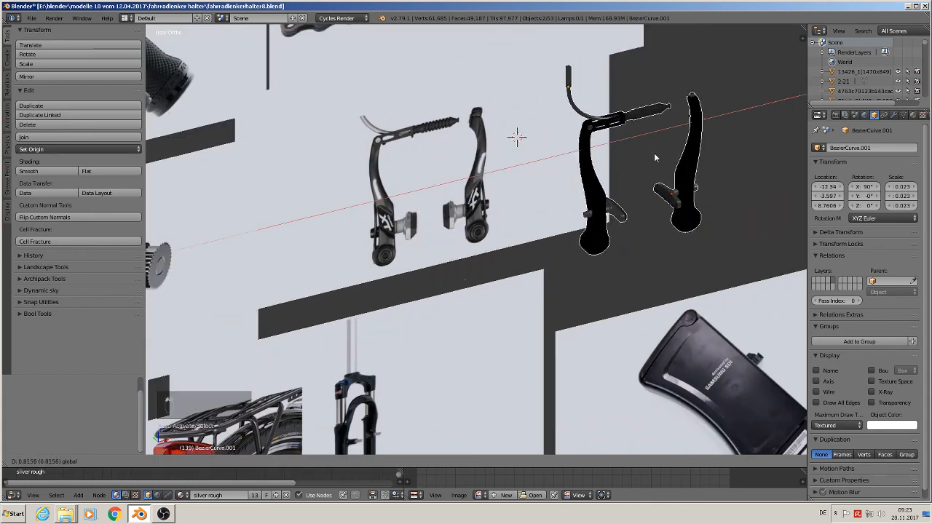
drag(563, 178, 542, 182)
Duplicate both brake arms, place the copies 1.117 along X, and join them into one object.
scroll(585, 212, down, 3)
middle_drag(585, 218, 576, 266)
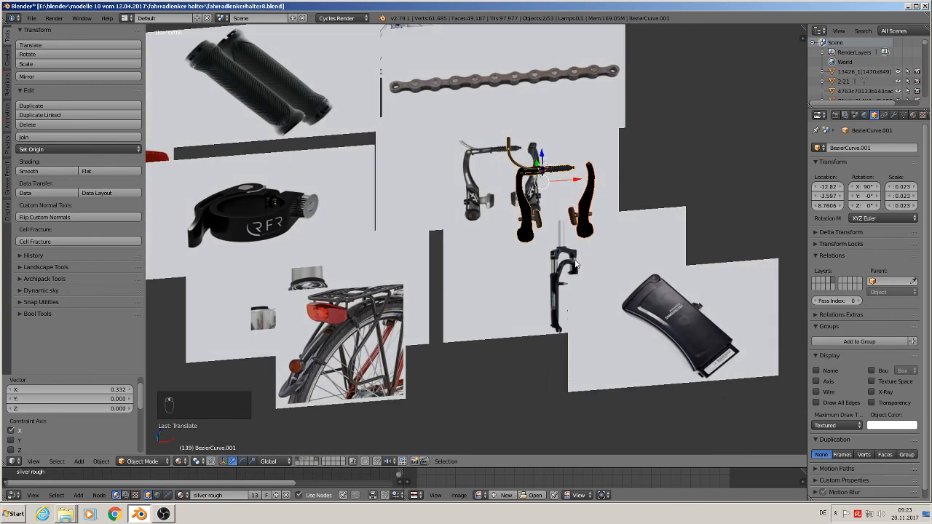
key(shift+d)
click(750, 190)
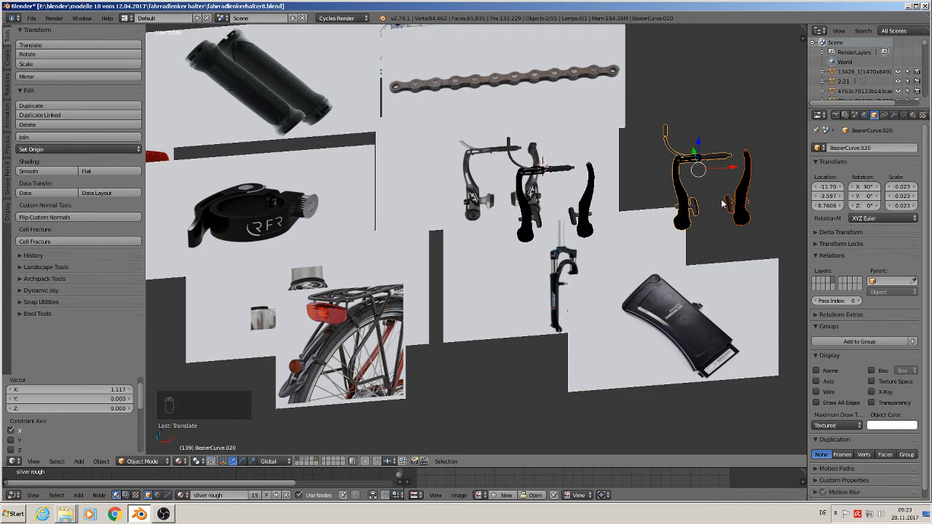
click(42, 140)
Move the joined brake copy another 0.198 along the global X axis, clear of the reference images.
scroll(474, 218, down, 3)
key(g)
key(x)
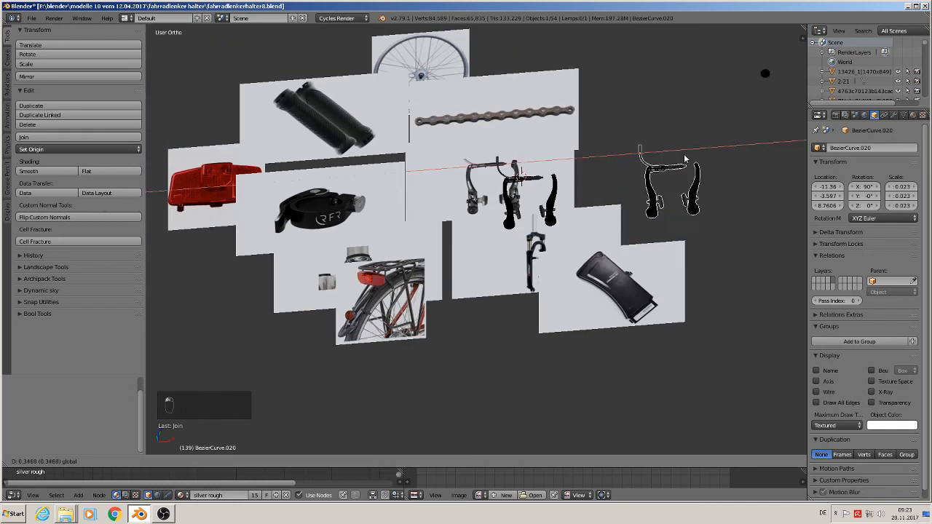
click(655, 157)
Move the two separate original brake arms beside the V-brake reference image to layer 3.
scroll(539, 211, up, 5)
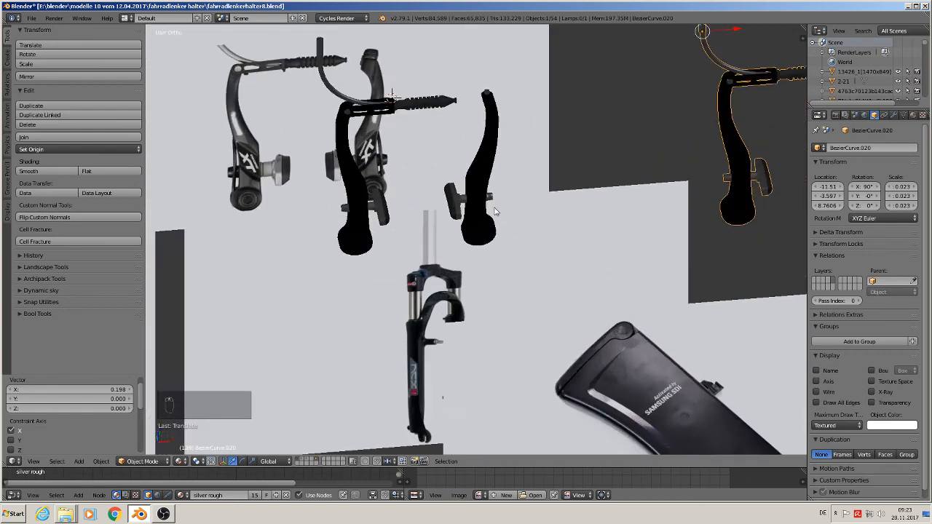
scroll(495, 211, up, 1)
right_click(335, 89)
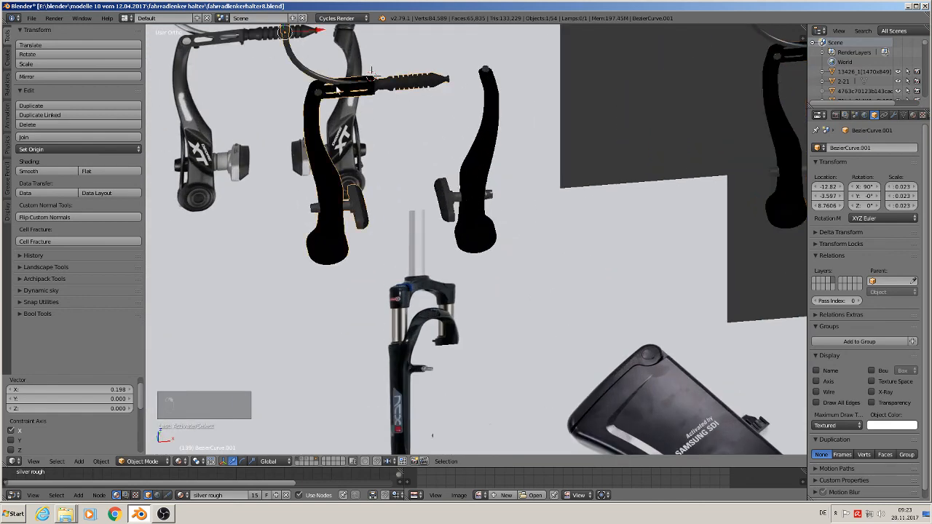
shift+right_click(490, 145)
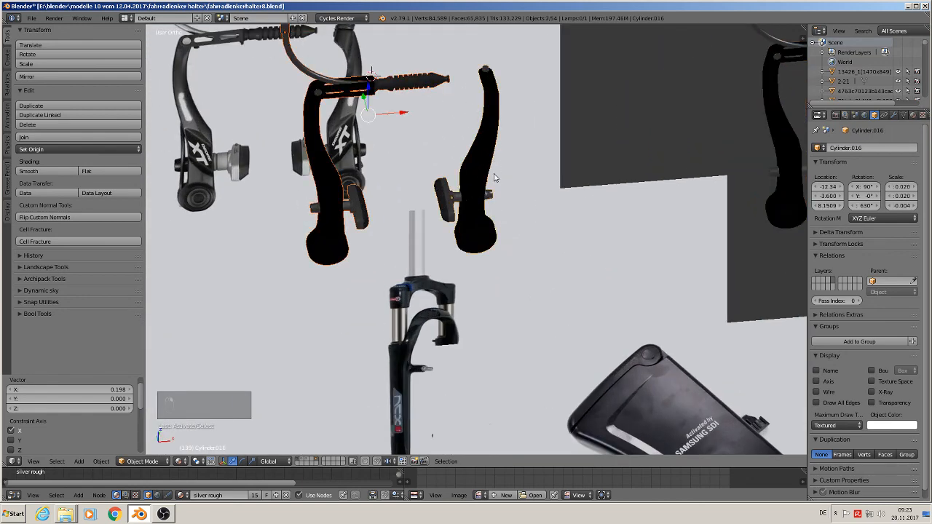
scroll(477, 212, down, 3)
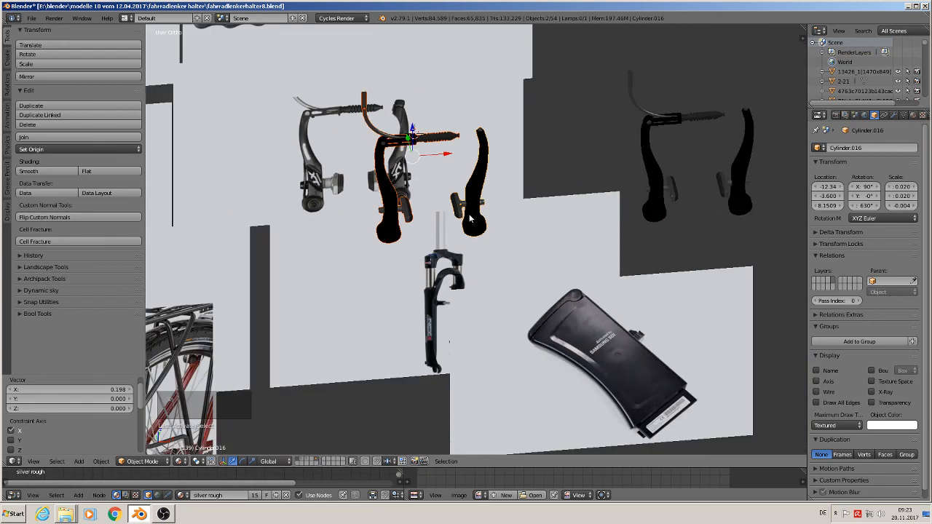
key(m)
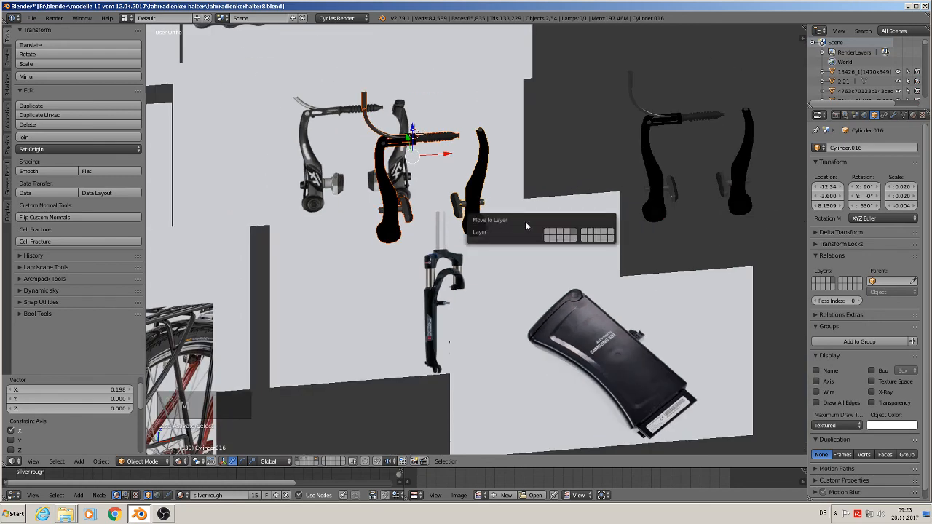
click(561, 235)
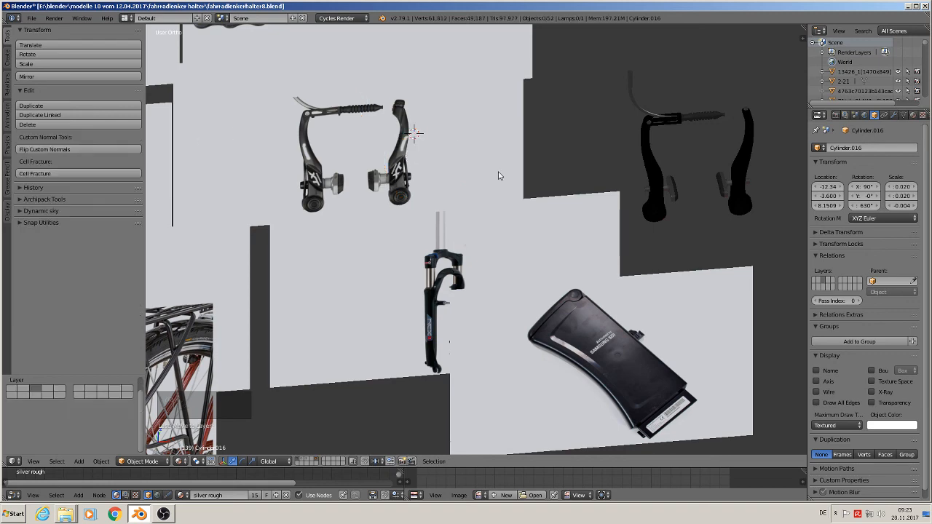
In front view, move the joined brake copy 3.792 along the global X axis toward the full bicycle image.
scroll(499, 175, down, 6)
key(KP_1)
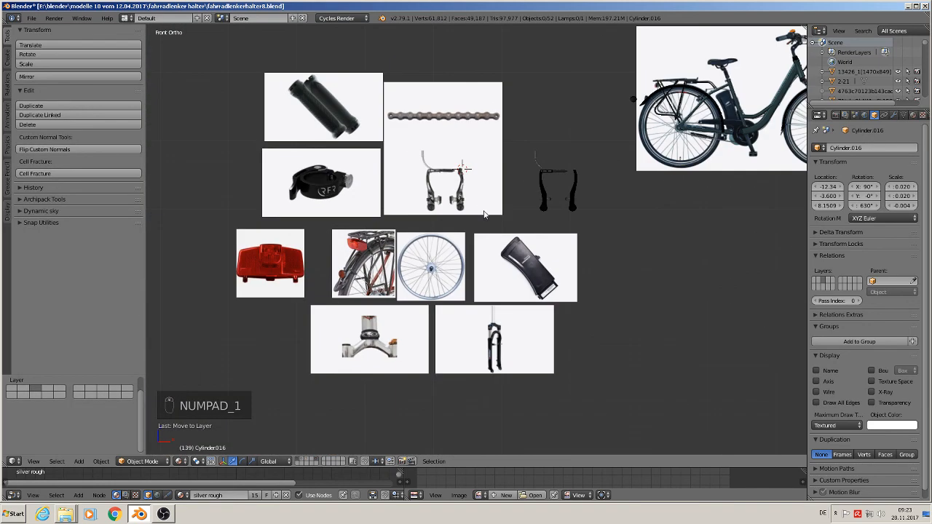
shift+middle_drag(542, 228, 402, 256)
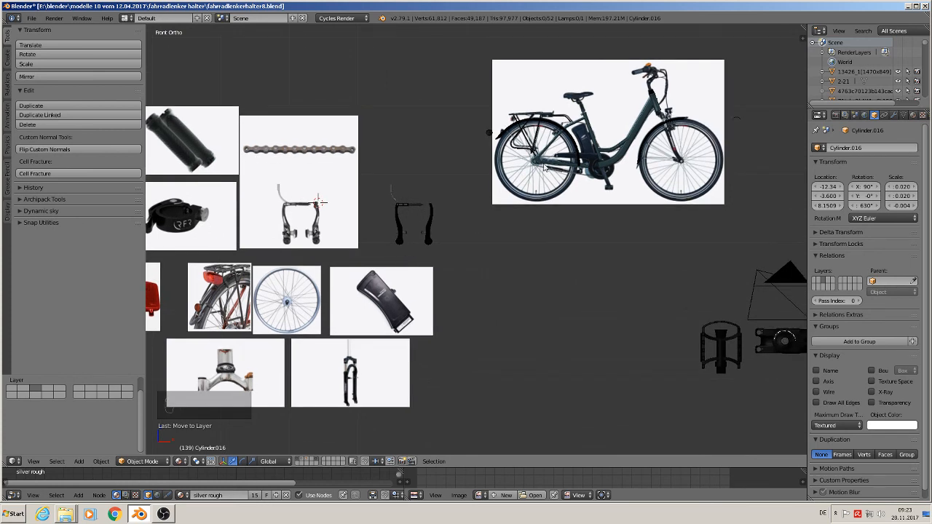
right_click(428, 226)
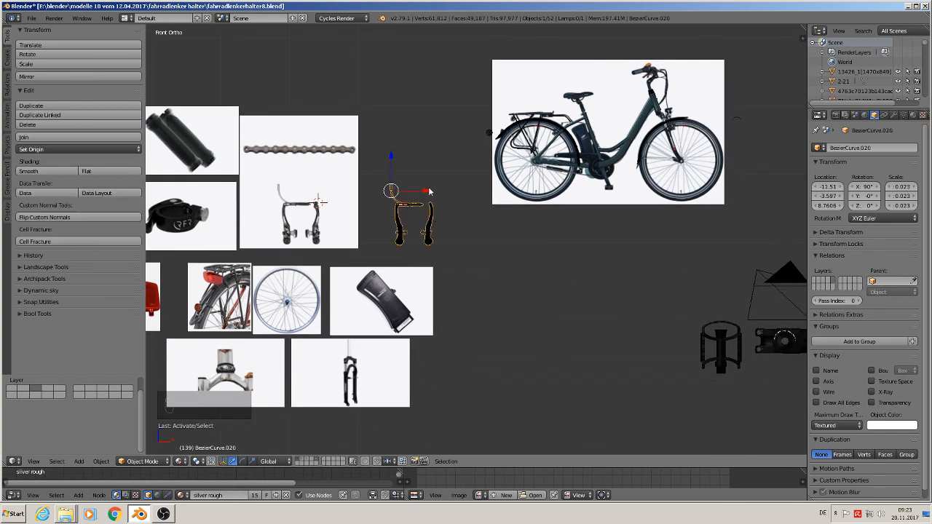
drag(429, 191, 688, 191)
Apply rotation and scale to the joined brake, and set its origin to its geometry.
scroll(626, 268, up, 6)
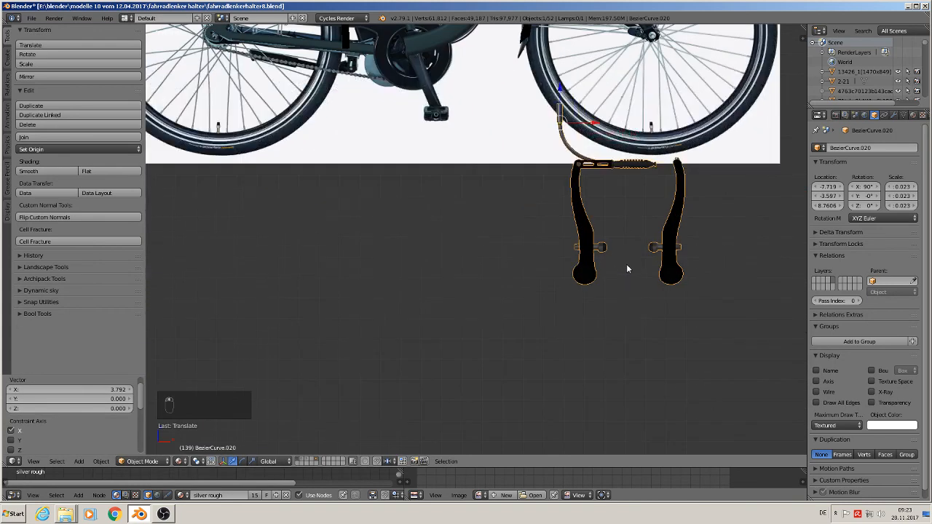
shift+middle_drag(626, 270, 442, 318)
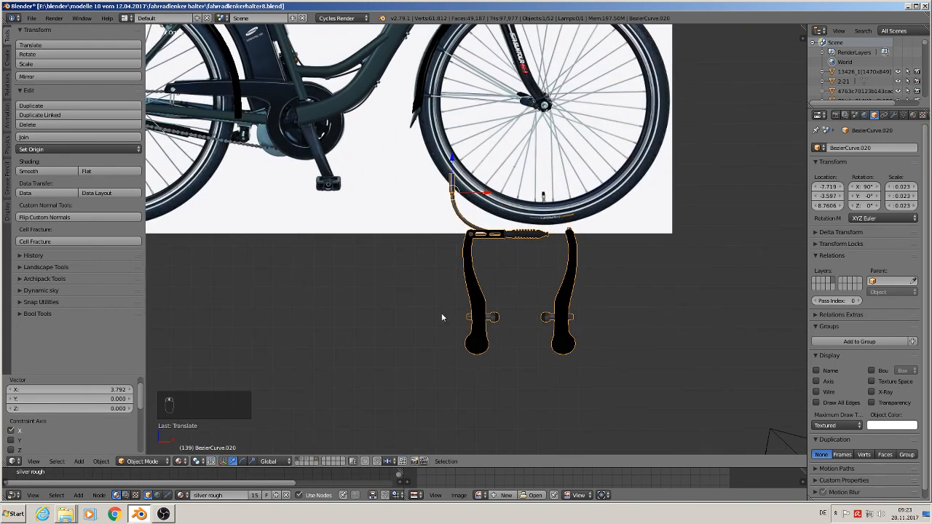
click(102, 461)
mouse_move(121, 388)
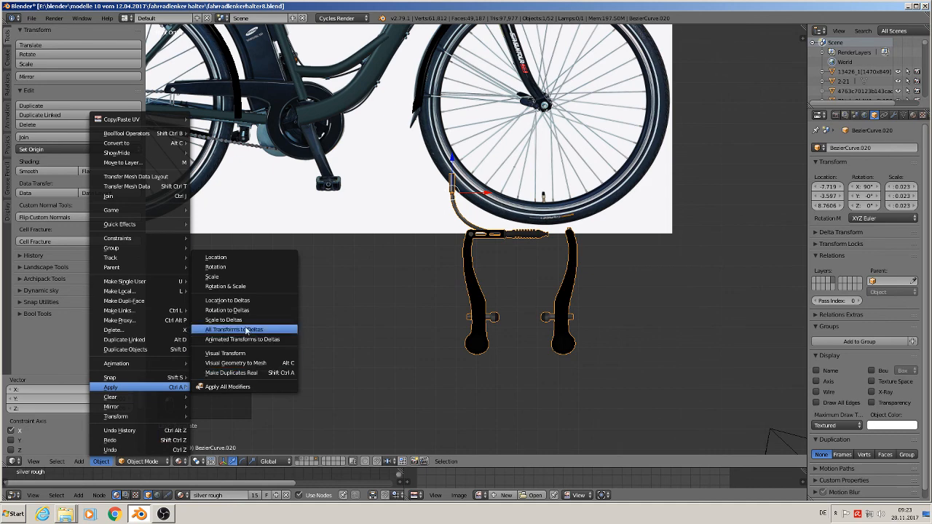
click(244, 287)
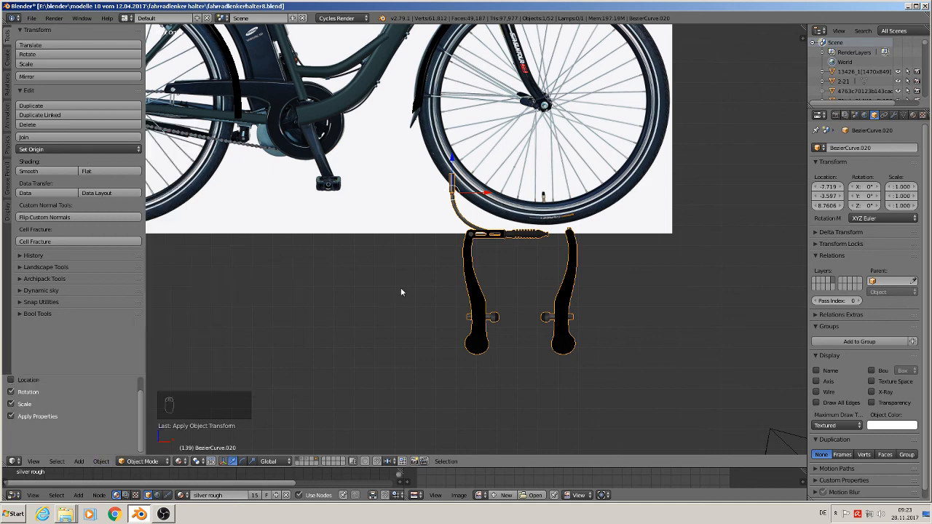
click(65, 149)
click(79, 172)
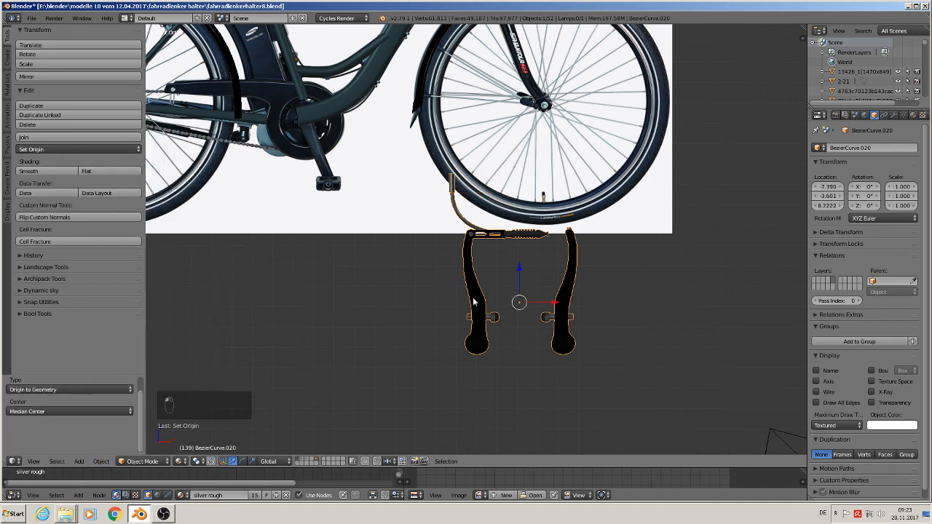
Move the joined brake about -0.057 in X and -1.704 in Z, next to the finished pedal model.
scroll(541, 317, down, 6)
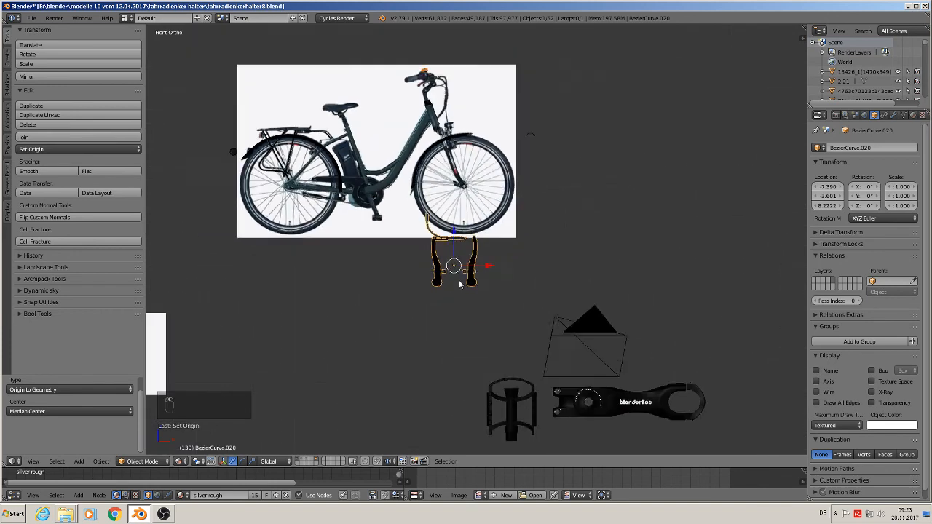
key(g)
click(466, 385)
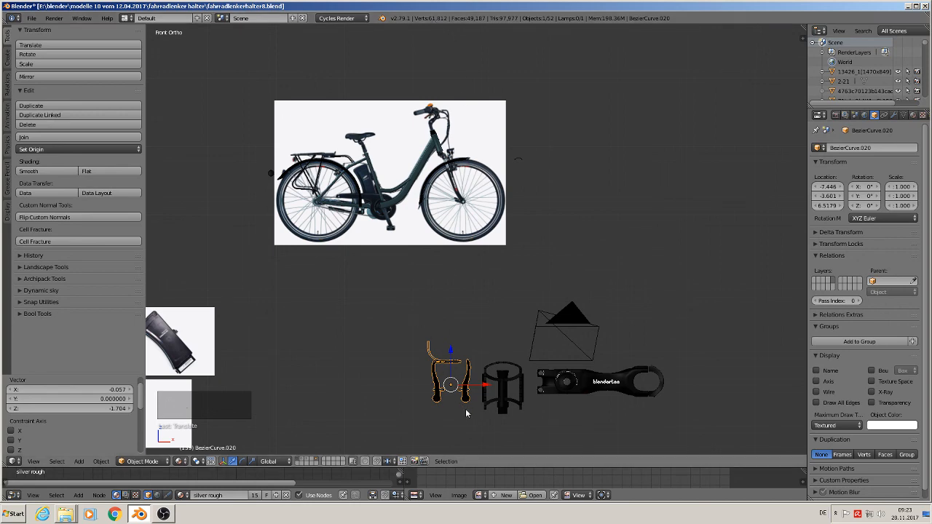
Examine the brake beside the finished parts from the front and at an angle, and the collection of part reference images.
scroll(469, 408, up, 4)
scroll(476, 392, up, 1)
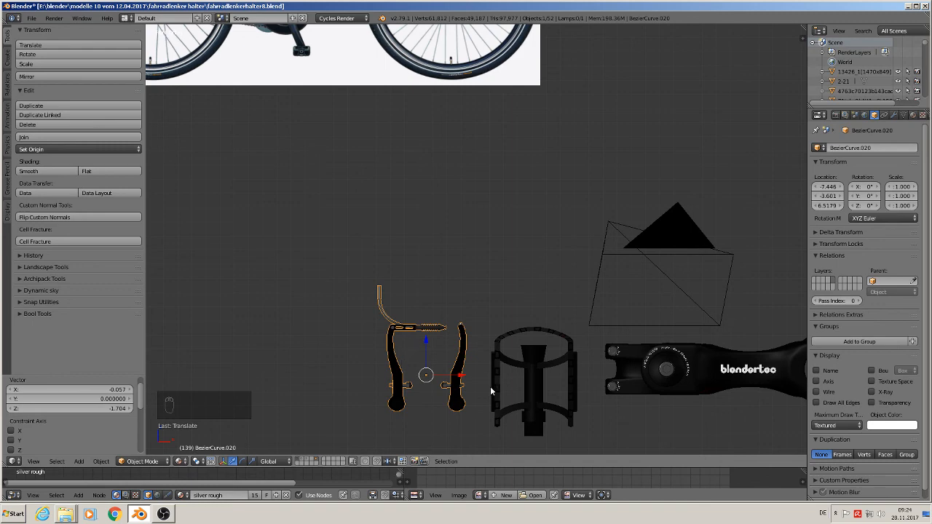
middle_drag(451, 355, 413, 365)
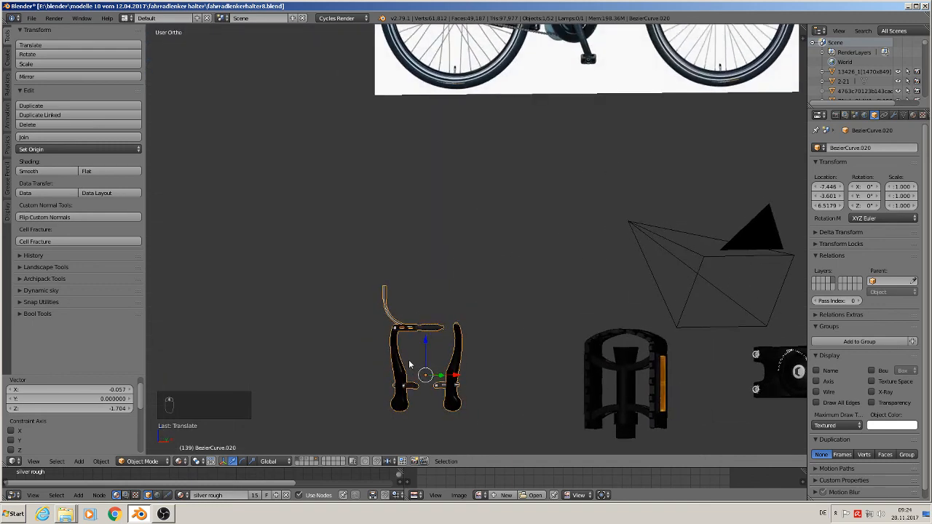
scroll(413, 365, down, 3)
key(KP_1)
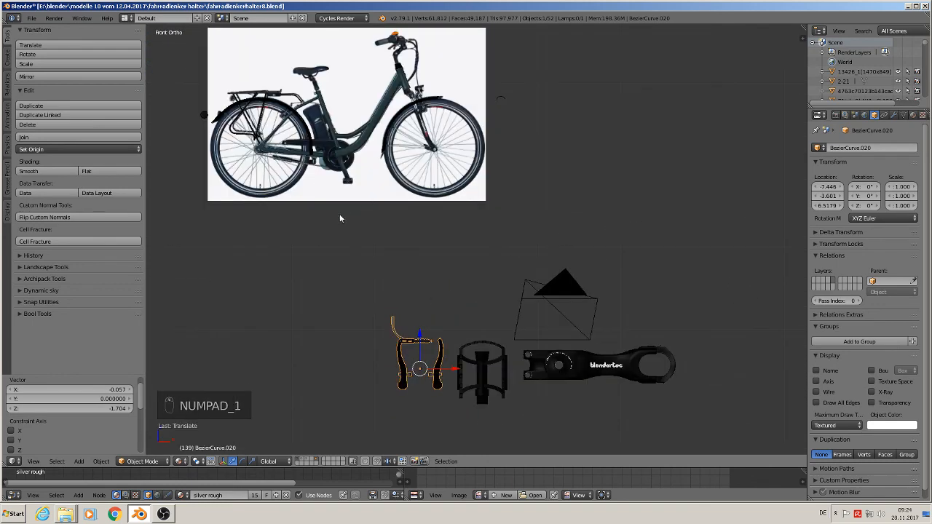
scroll(341, 216, down, 3)
shift+middle_drag(311, 233, 656, 240)
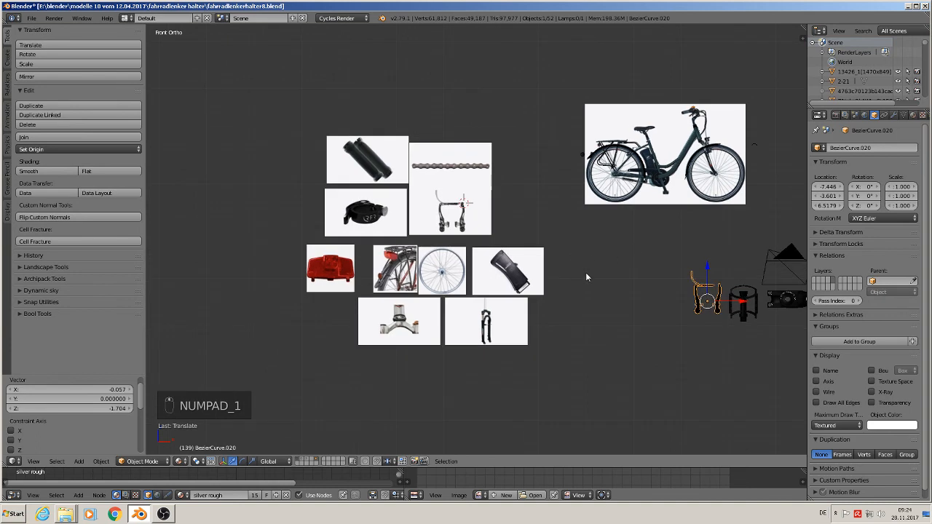
scroll(586, 273, up, 1)
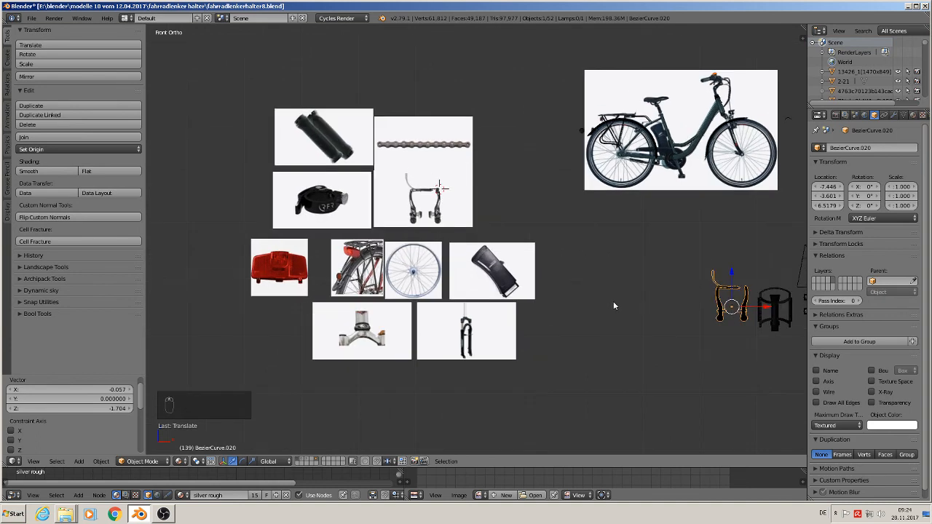